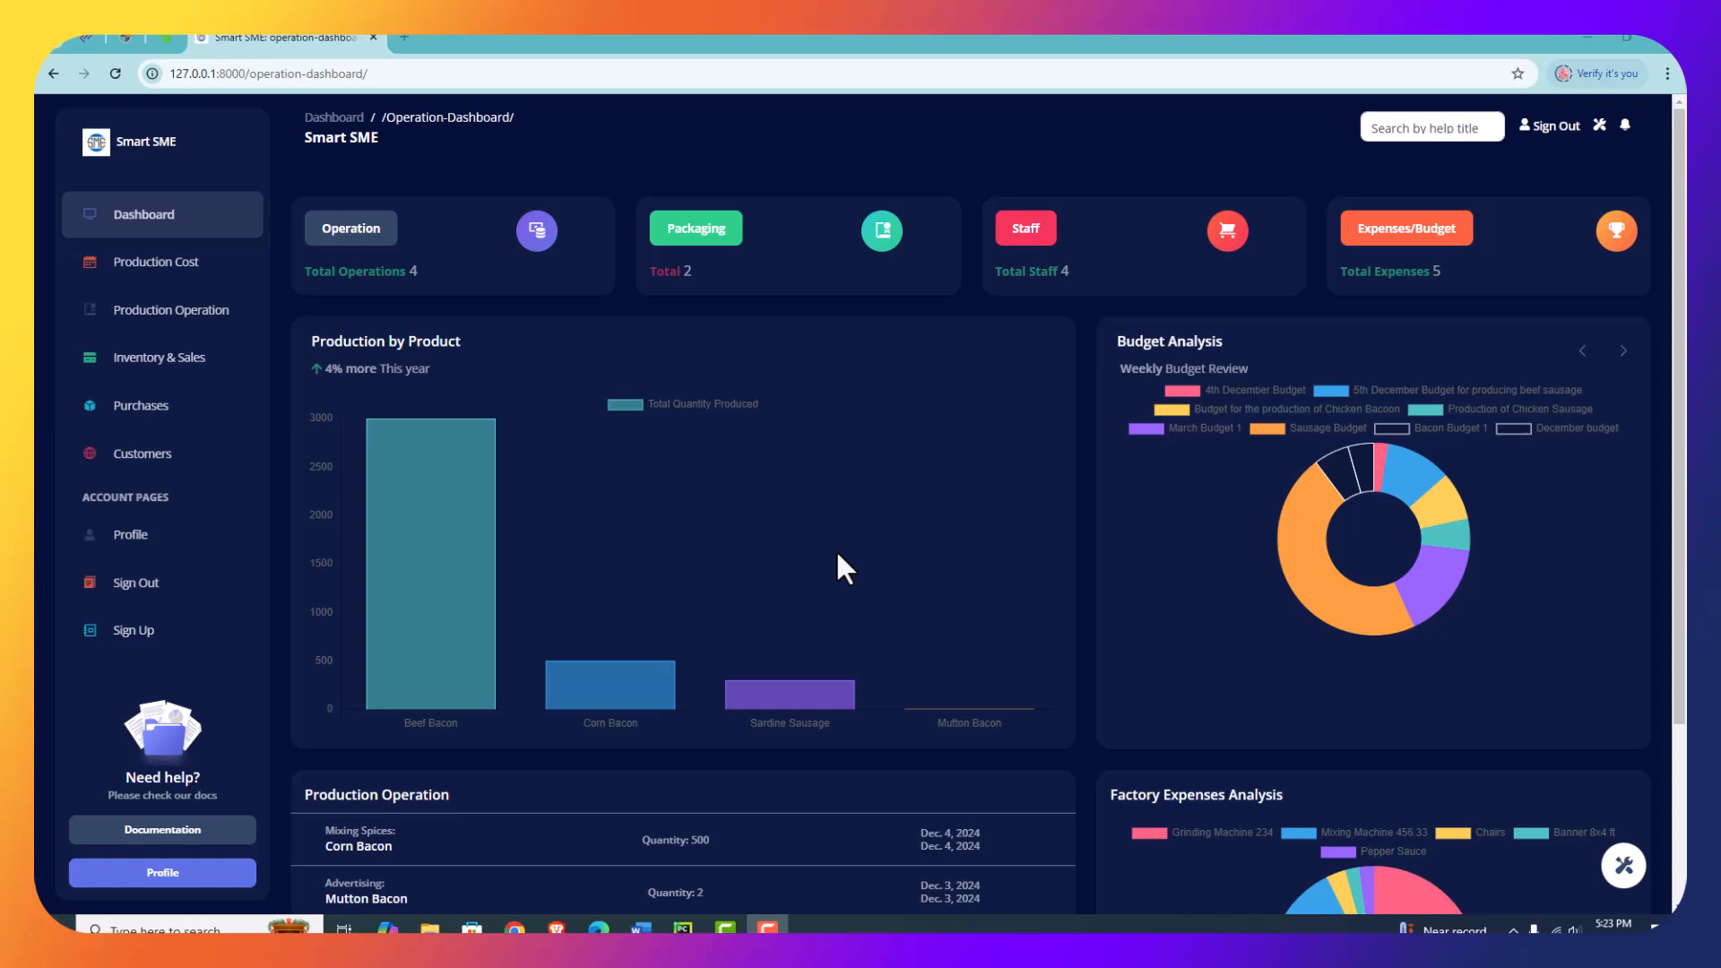
- Open the Staff section and review the designations and departments available for a new employee
click(1029, 235)
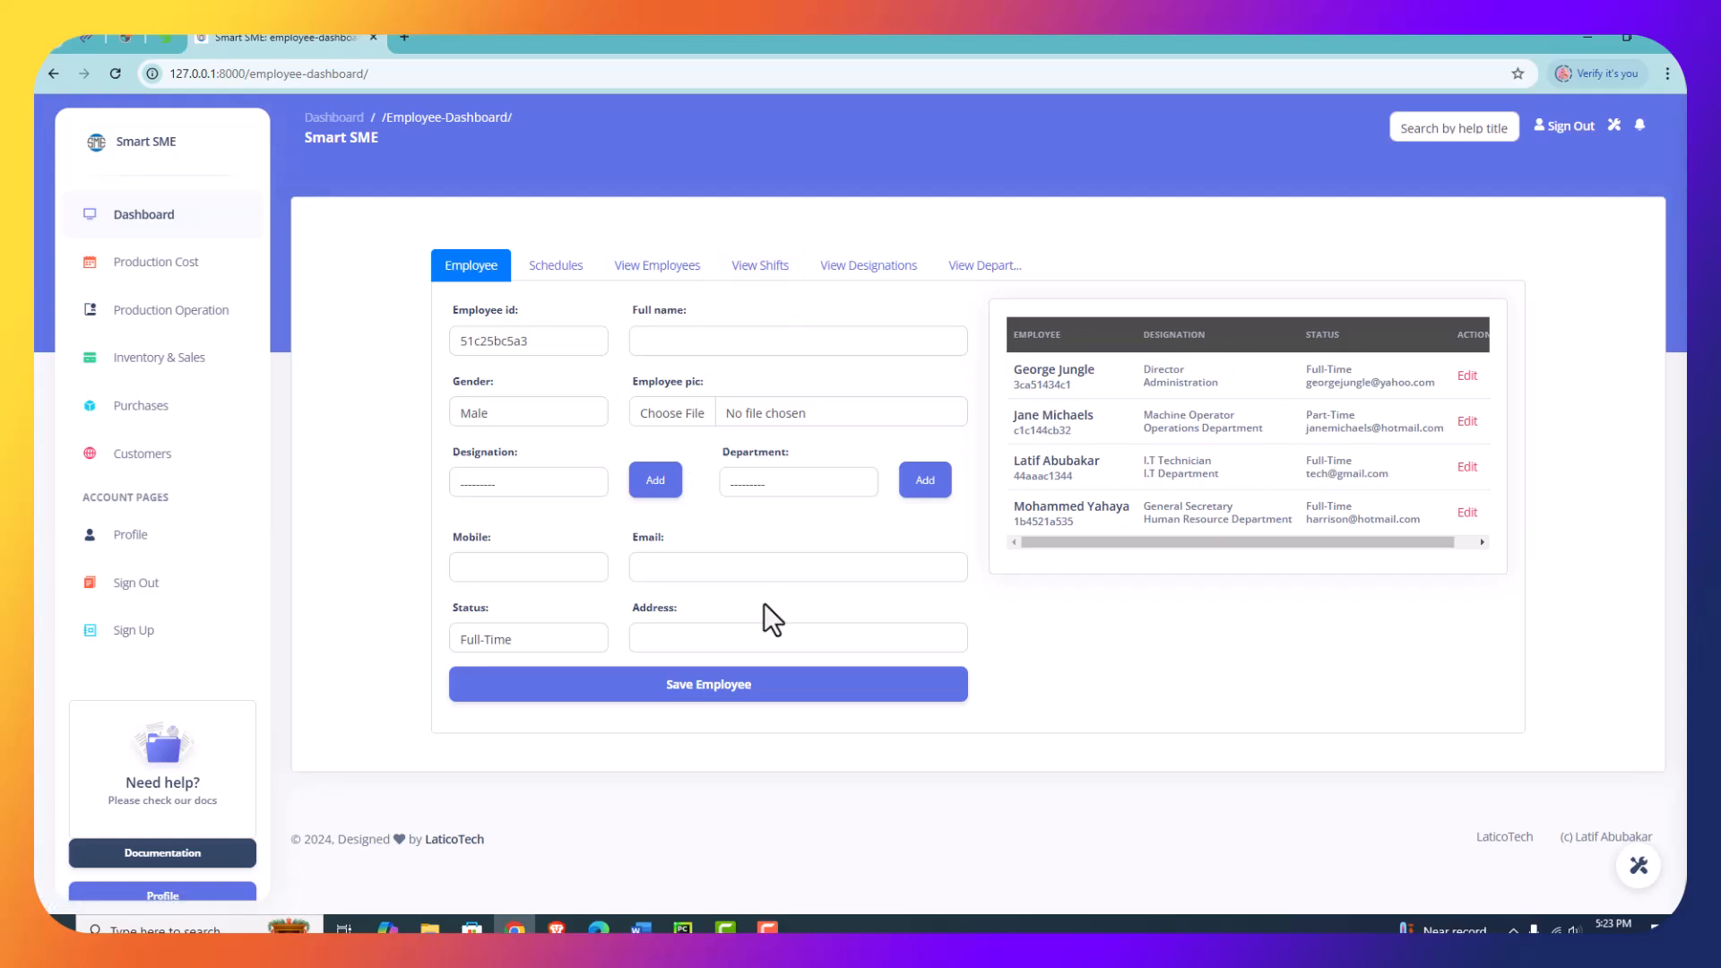
click(692, 330)
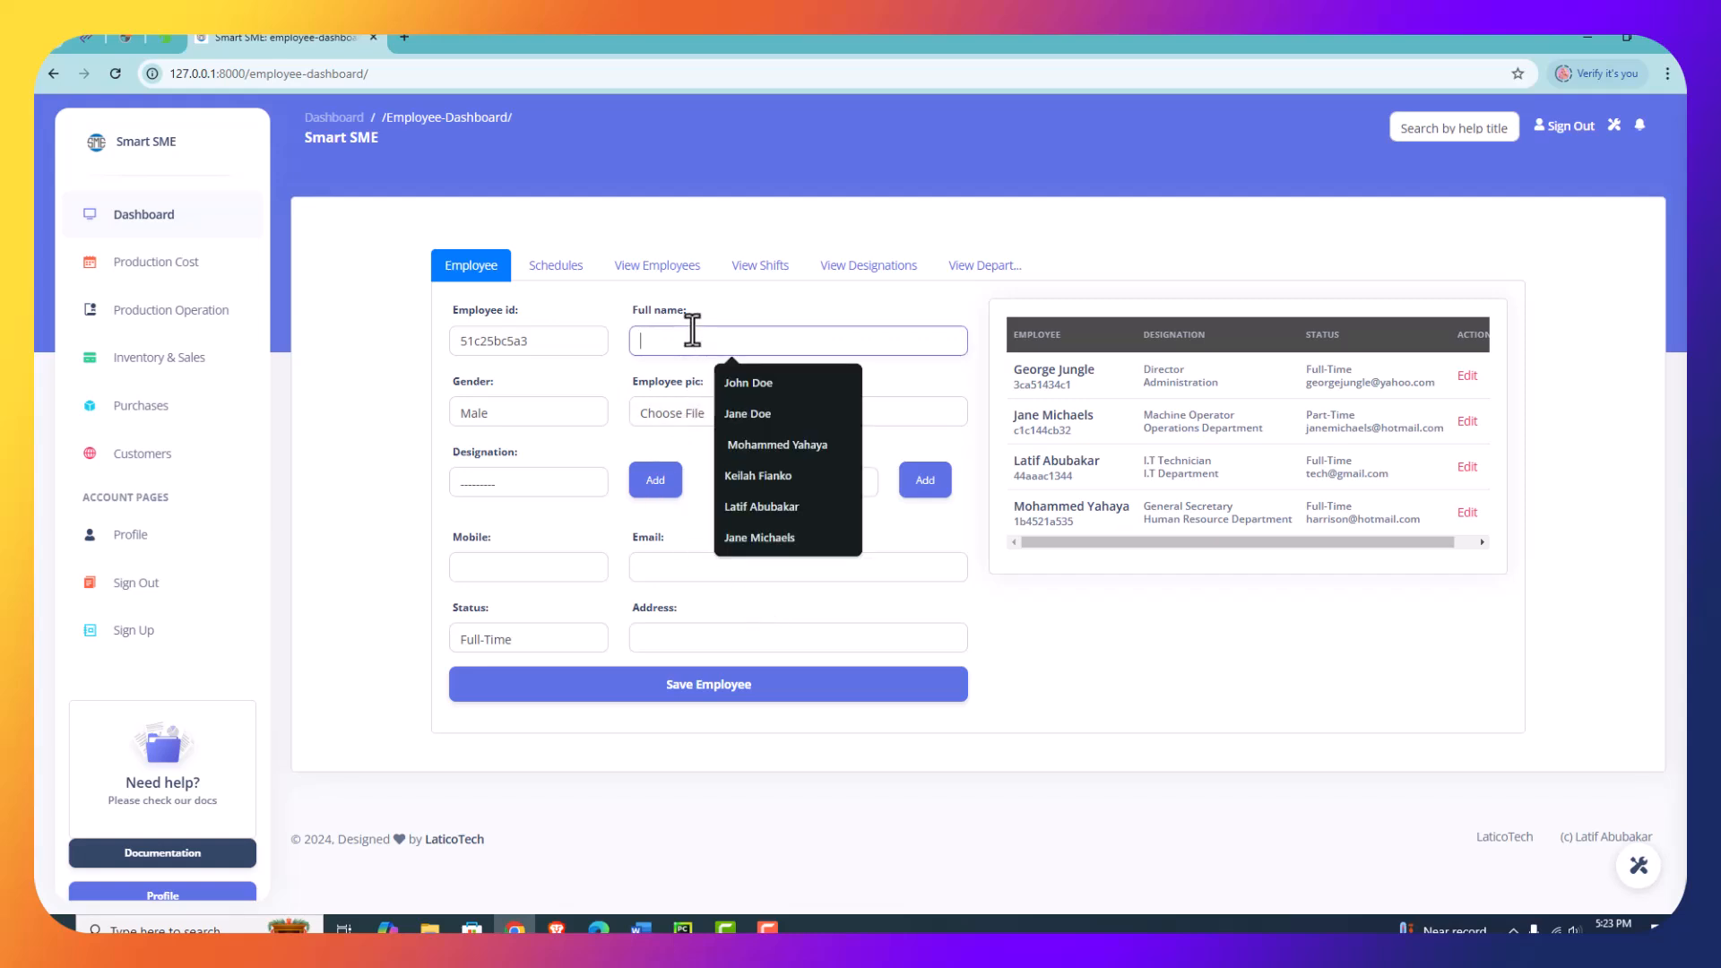
click(567, 491)
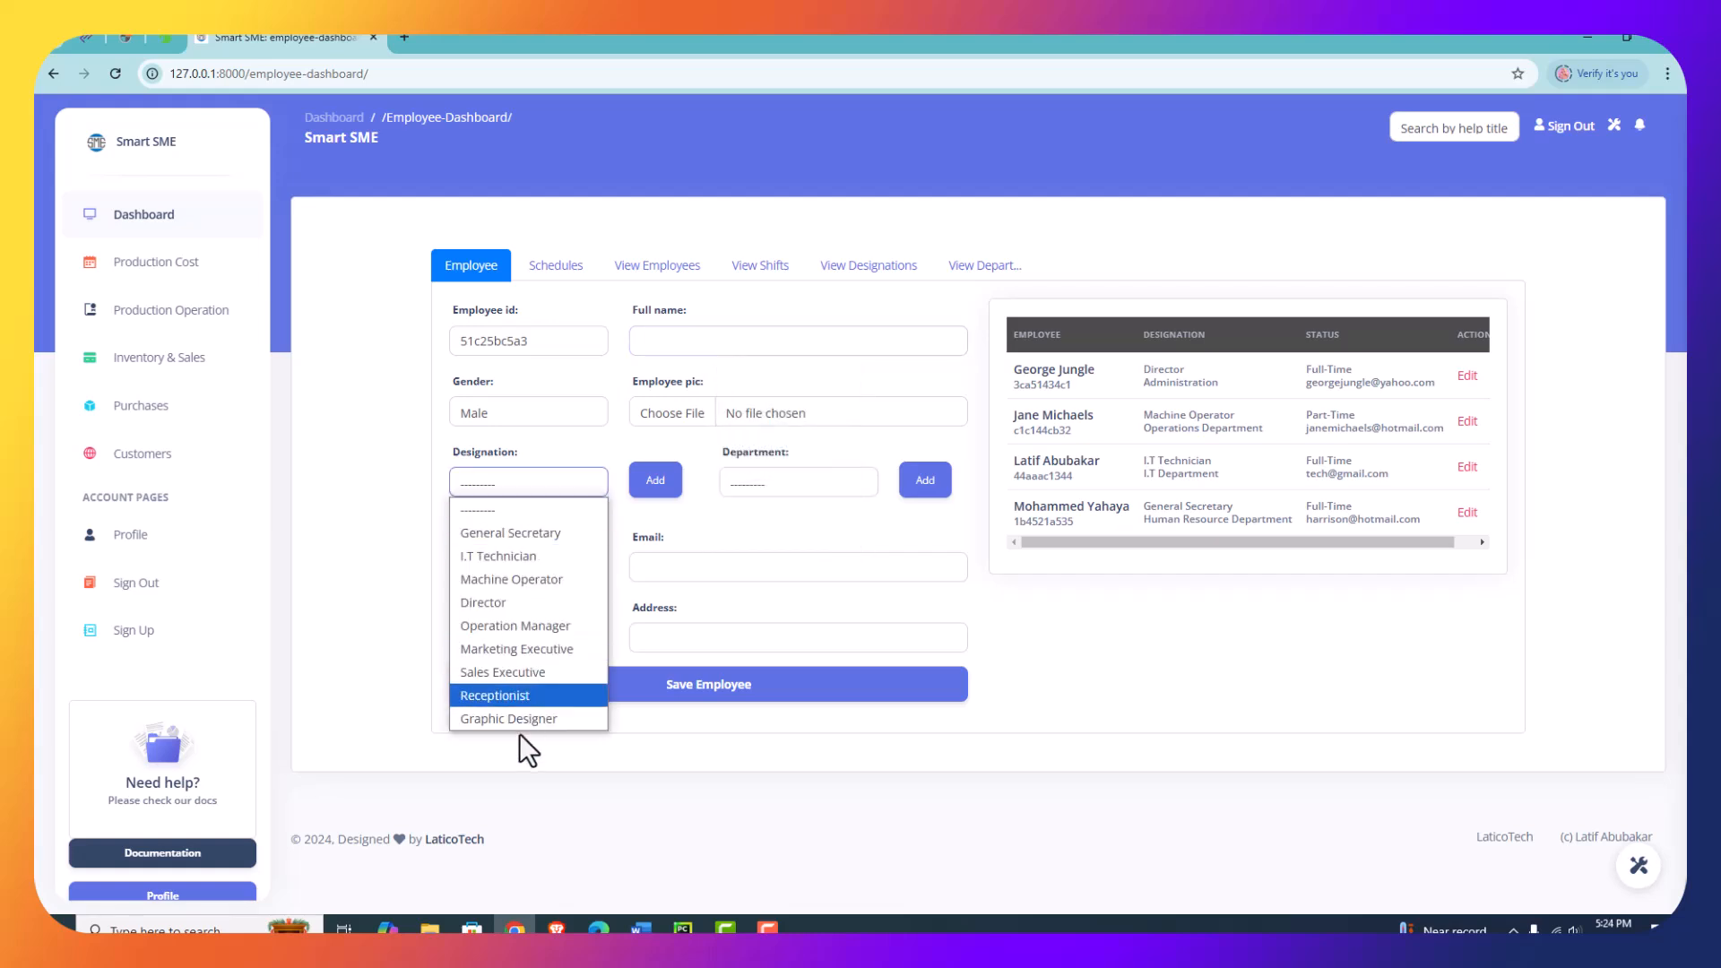
click(833, 488)
click(837, 487)
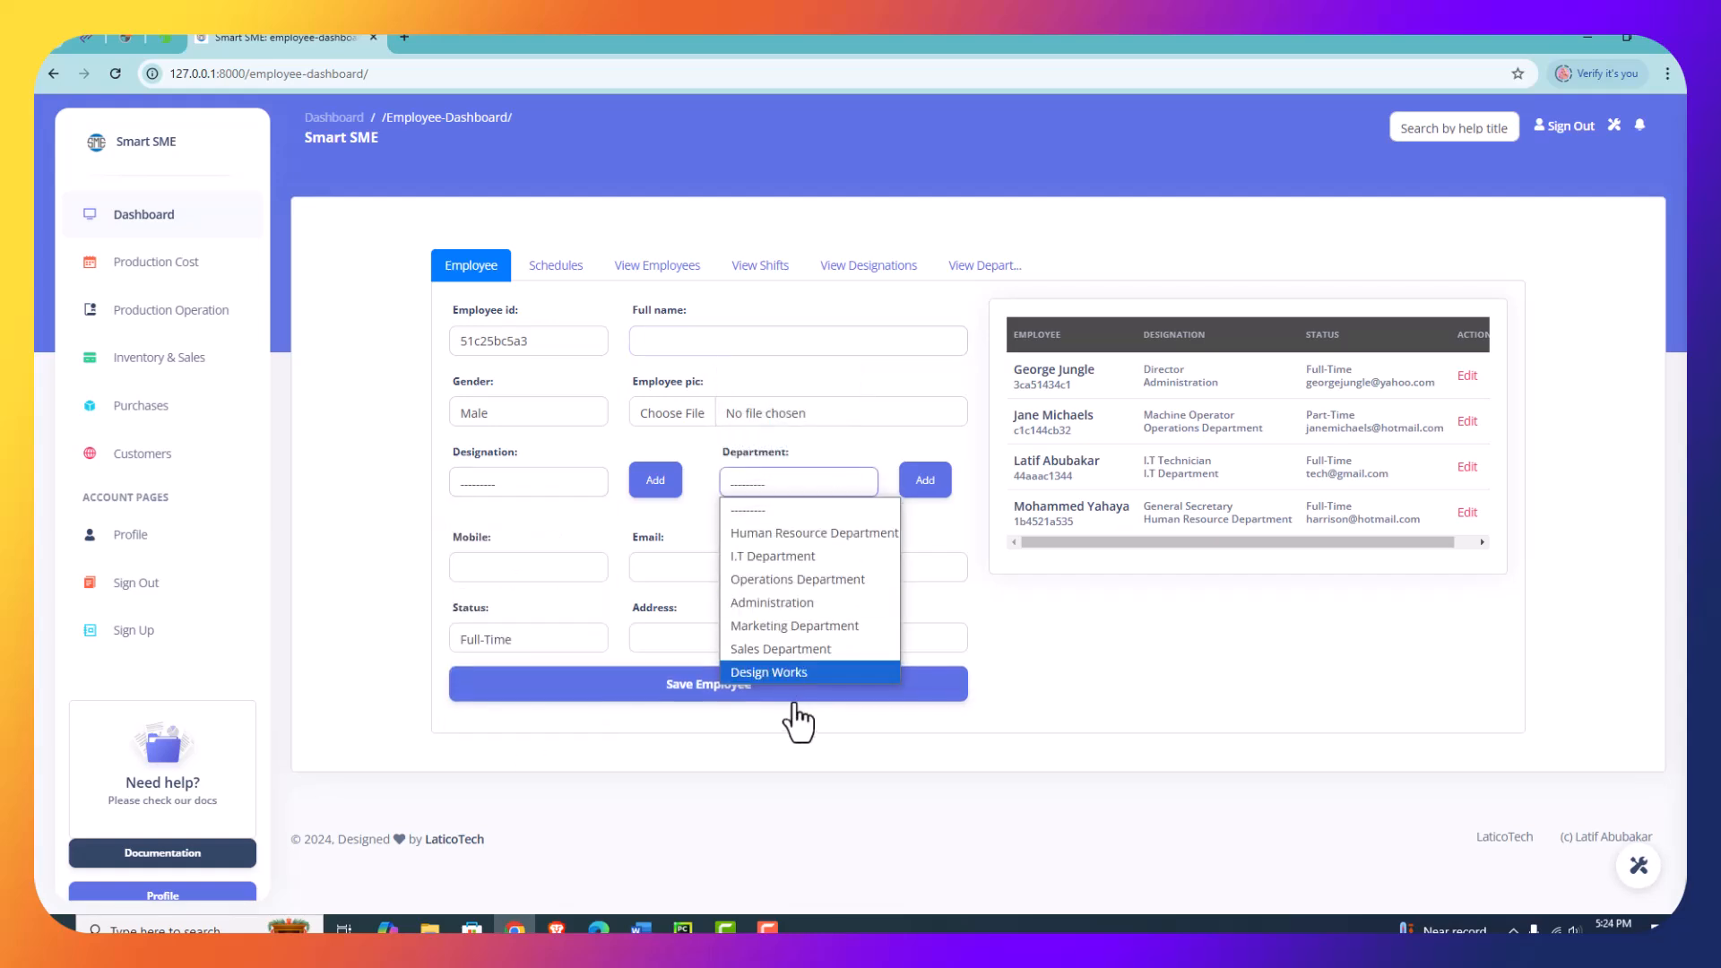
- Add a designation titled Accountant with the description "In charge daily accounts of production operations"
click(563, 487)
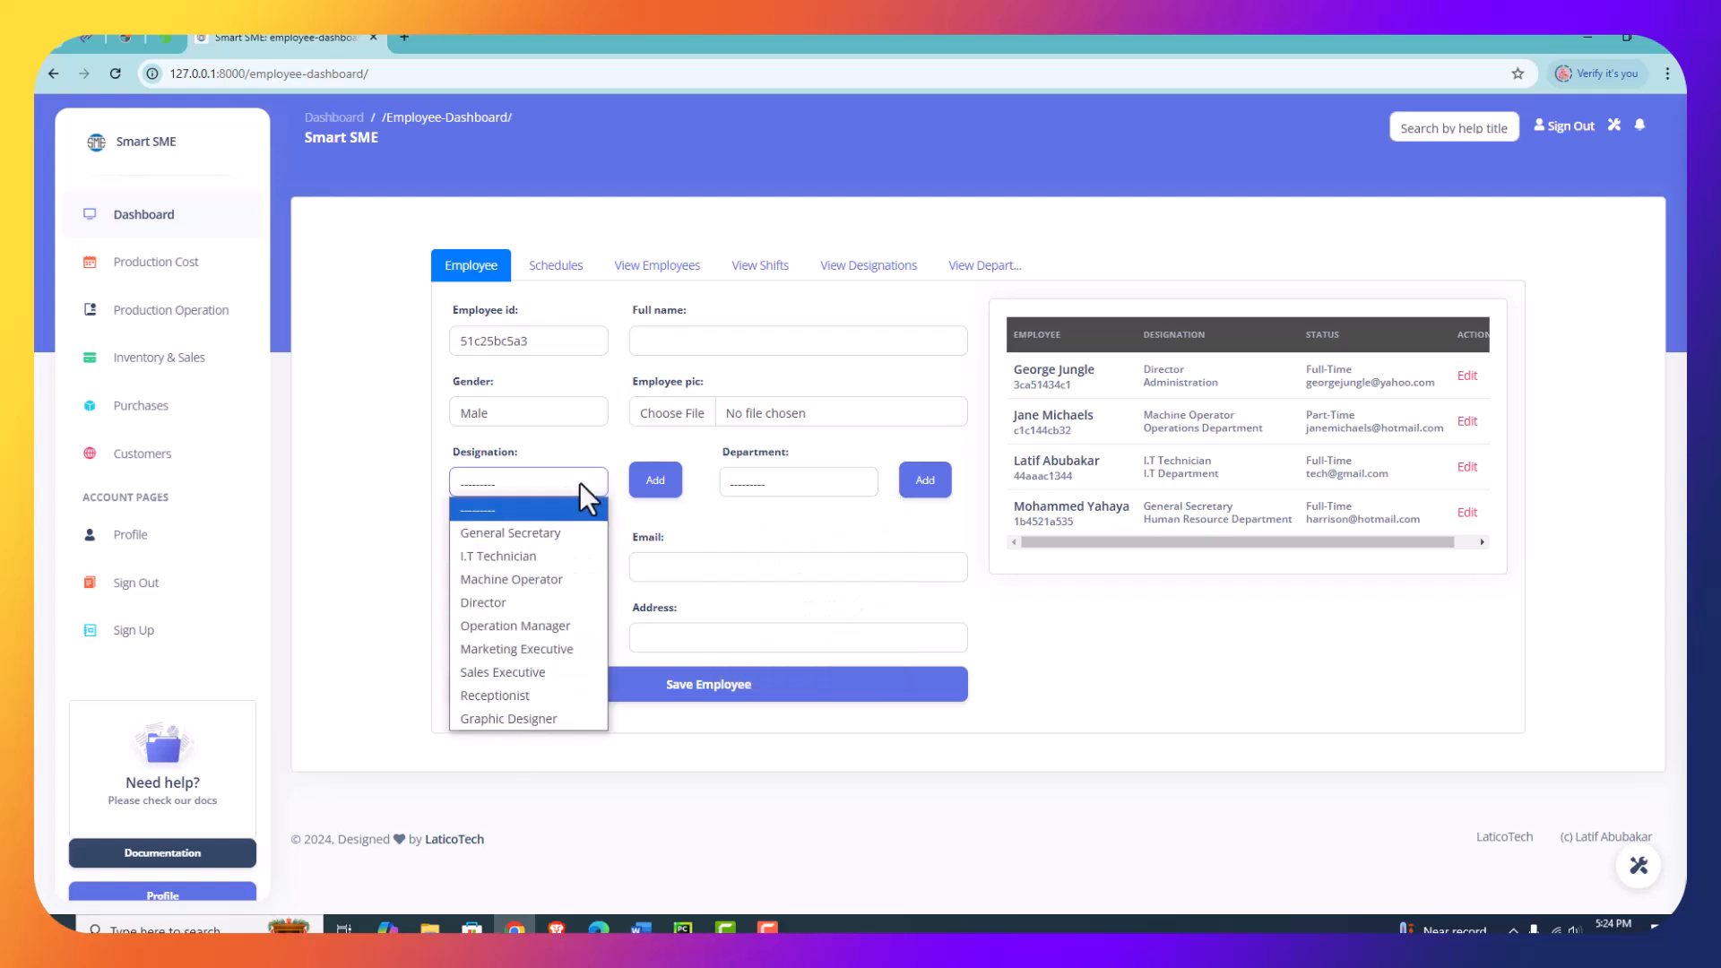
click(656, 490)
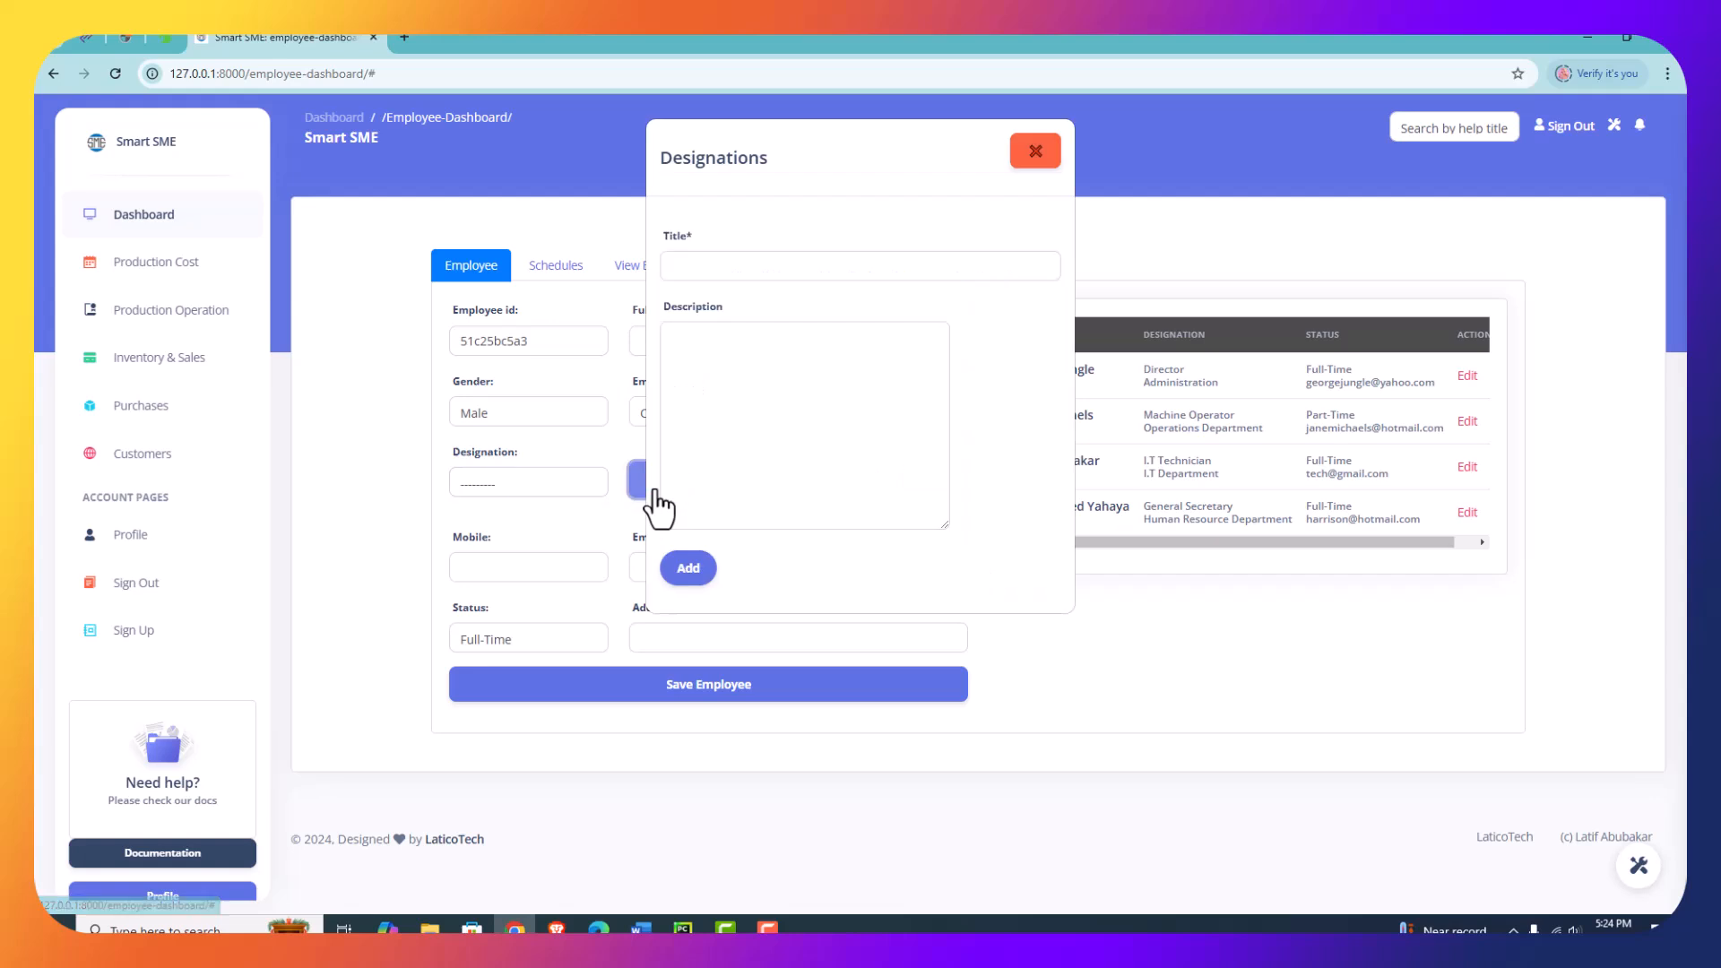
click(759, 265)
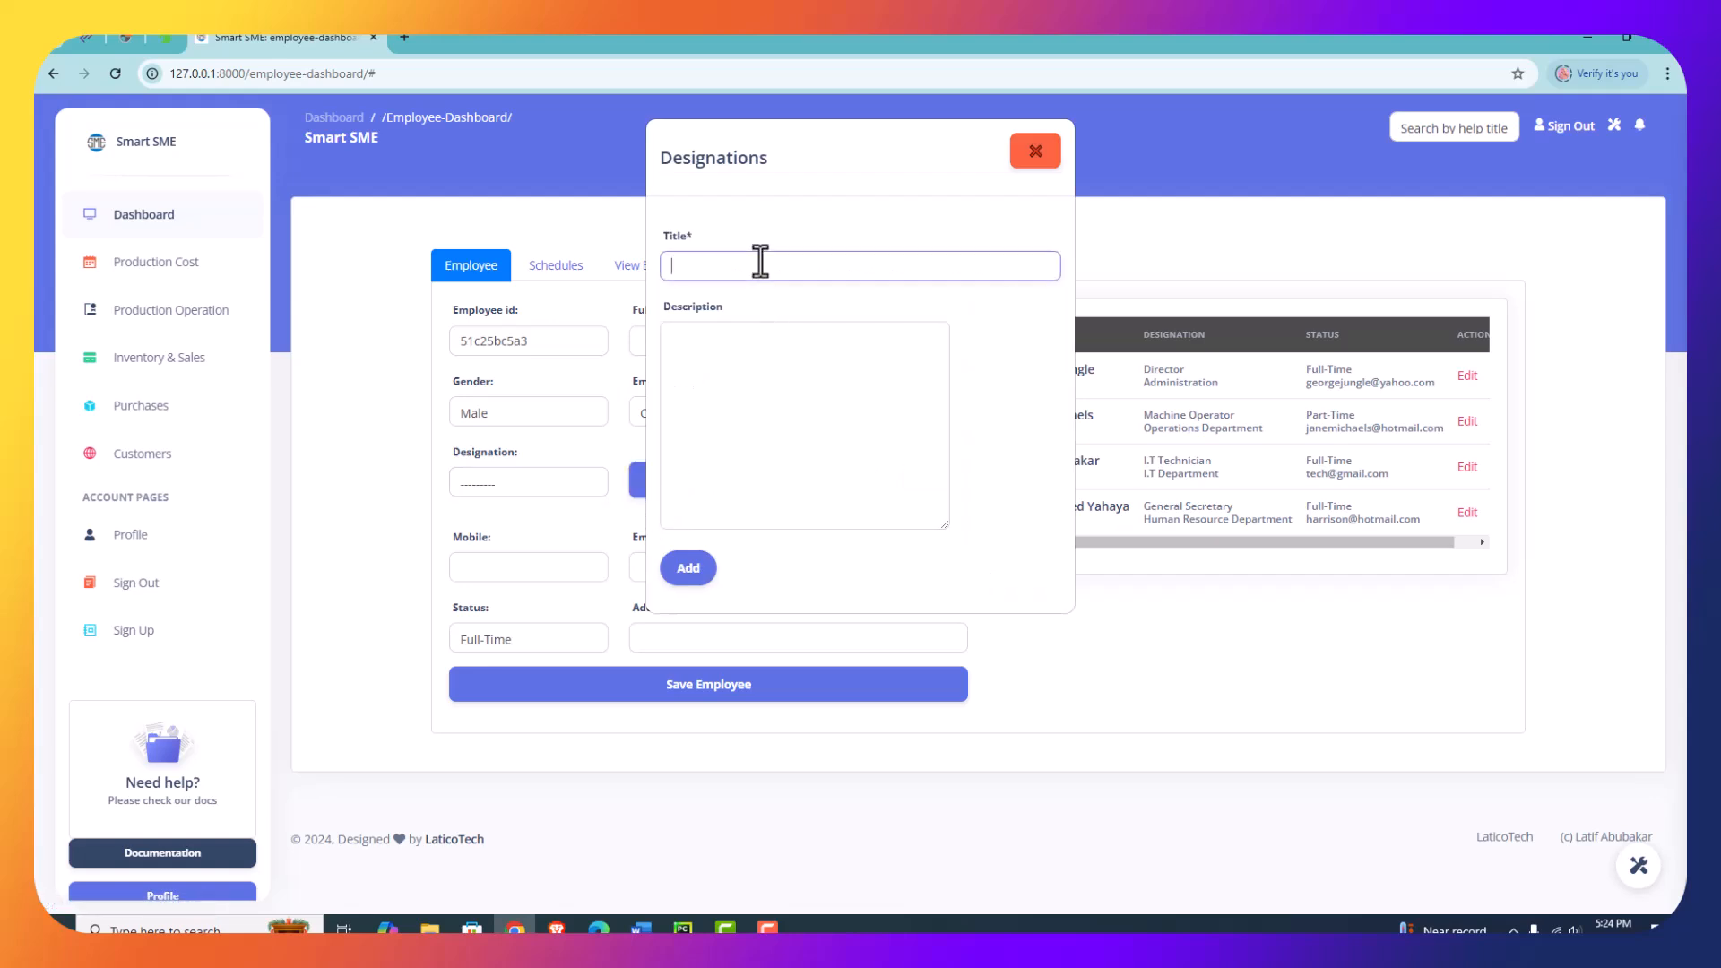
text(Accountat)
click(746, 342)
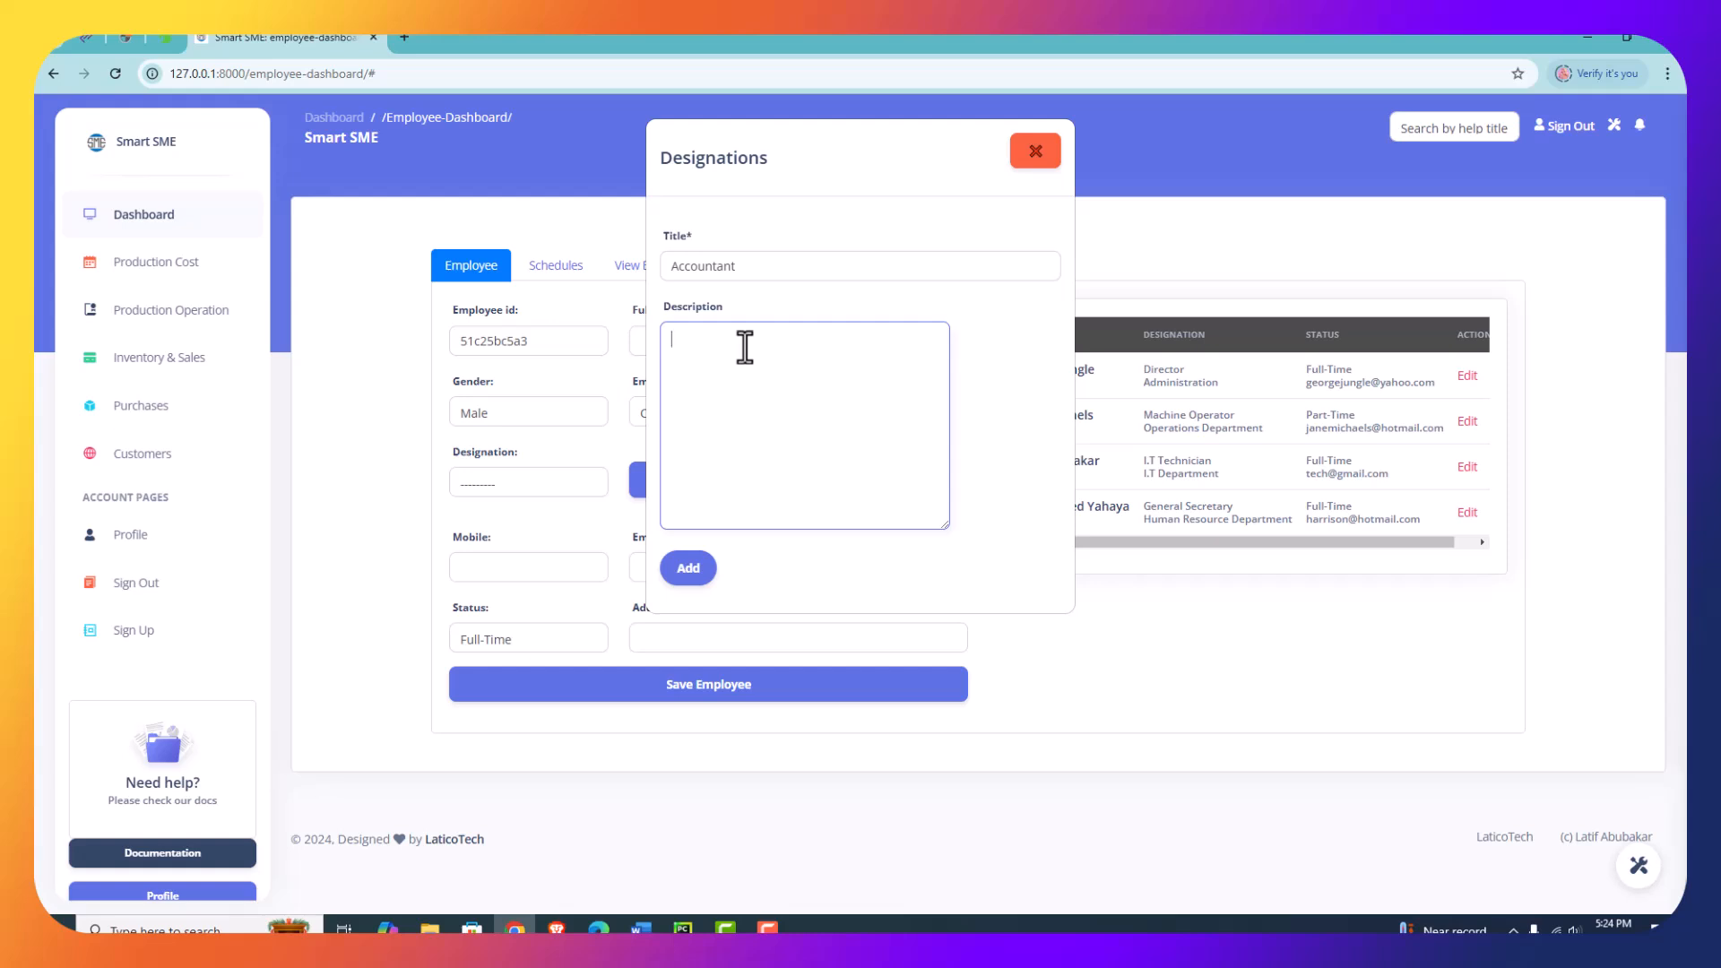
text(In charge daily accounts of production operations)
click(686, 568)
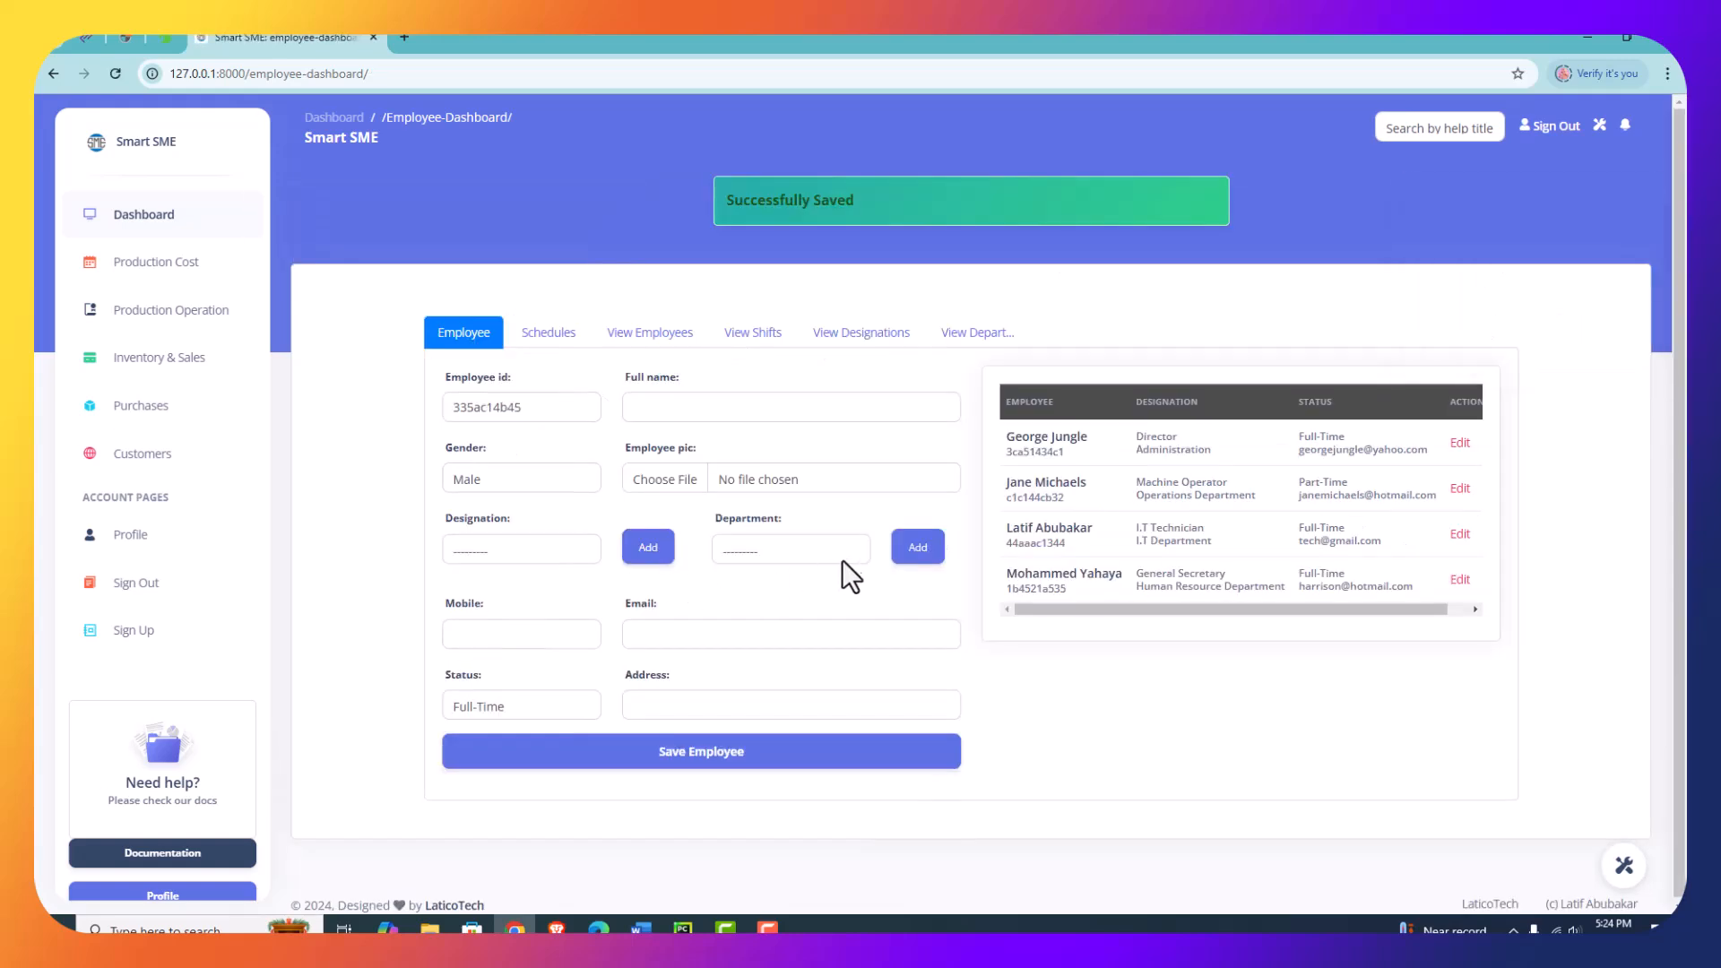
- Add a department titled Accounts Department with the description "Department for accounts"
click(847, 556)
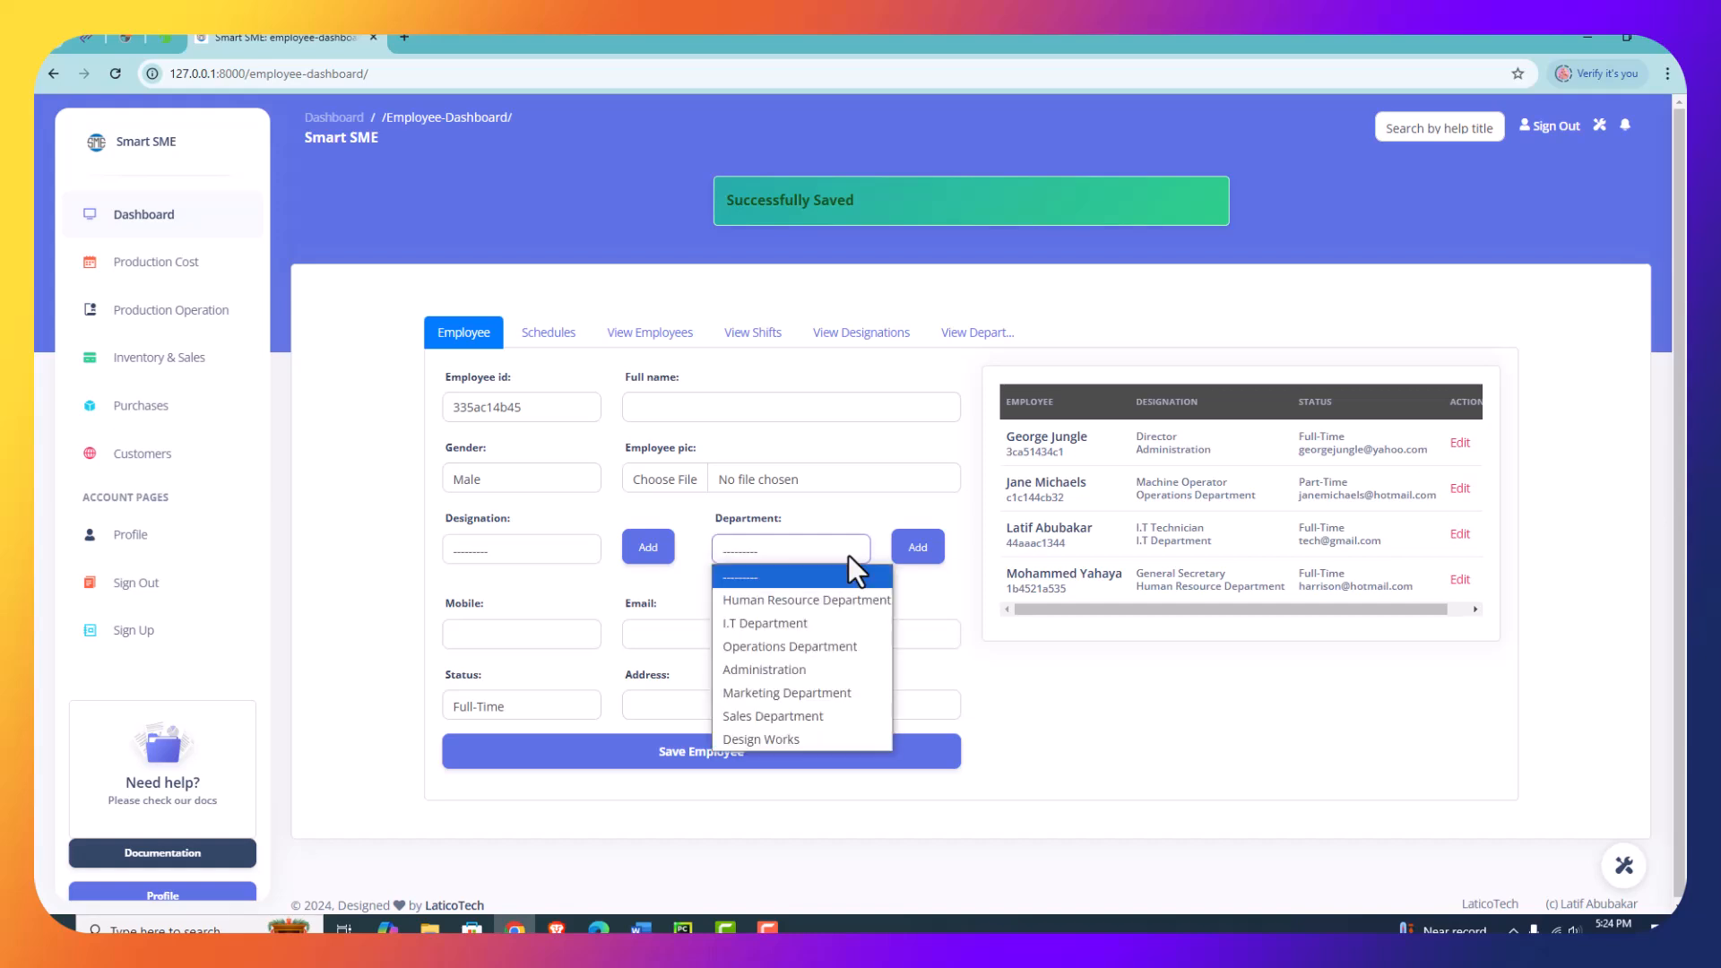
click(911, 548)
click(697, 262)
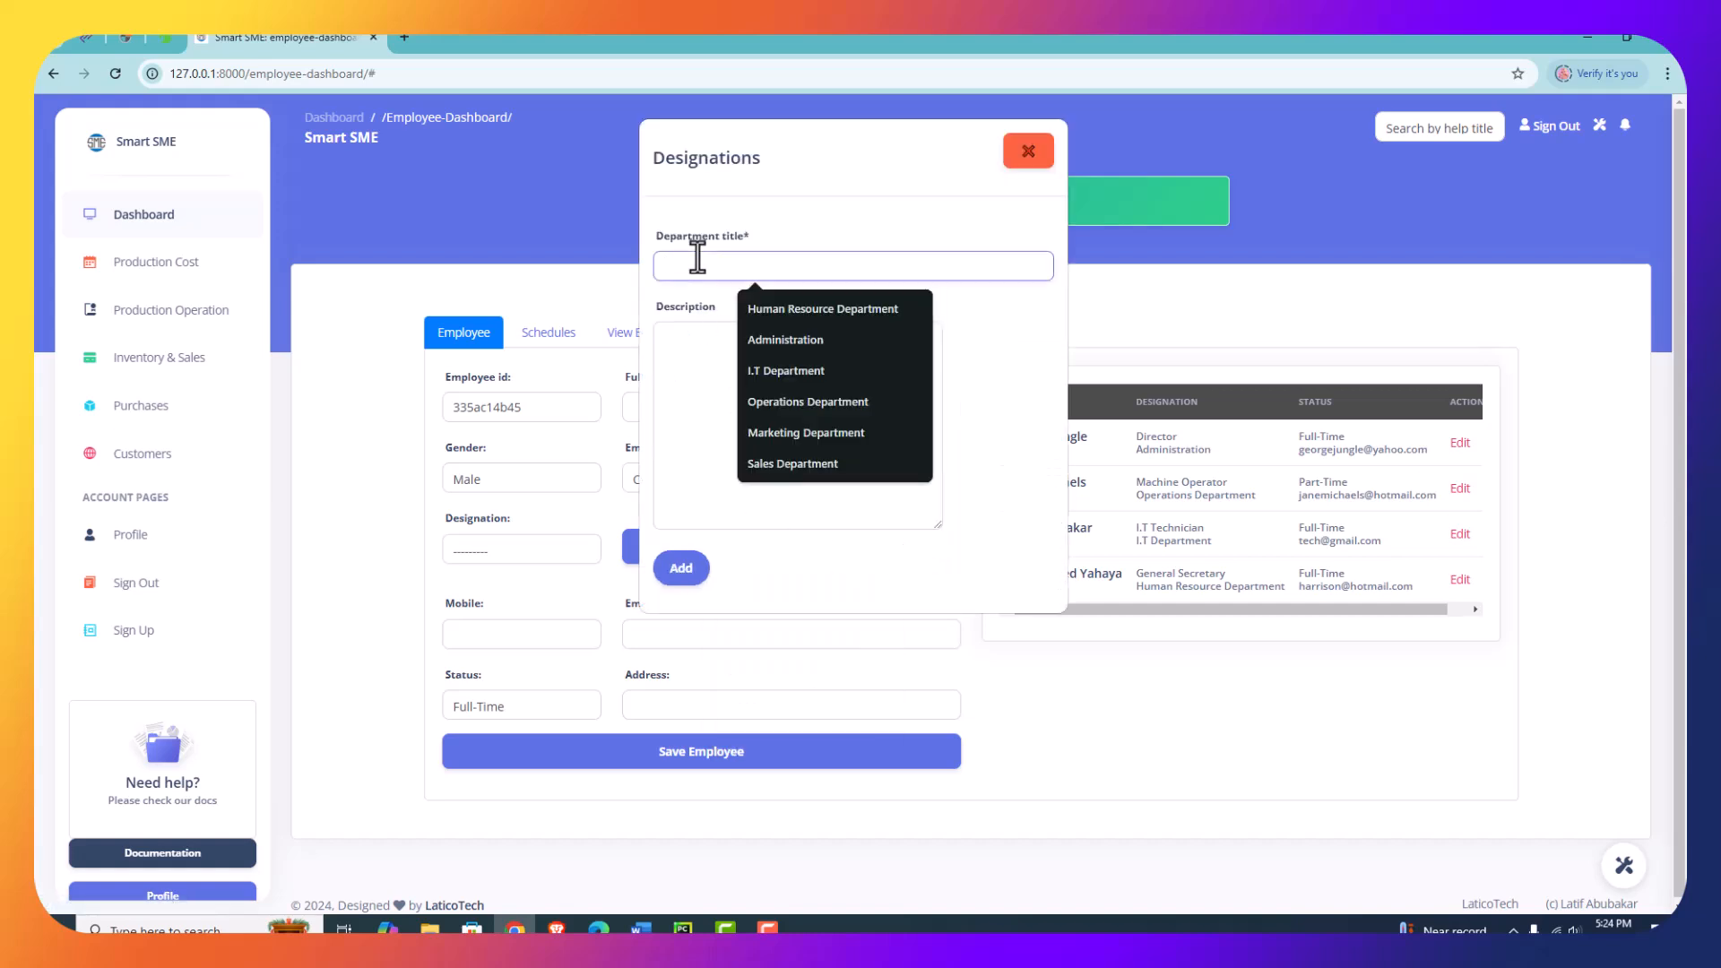
text(Accou)
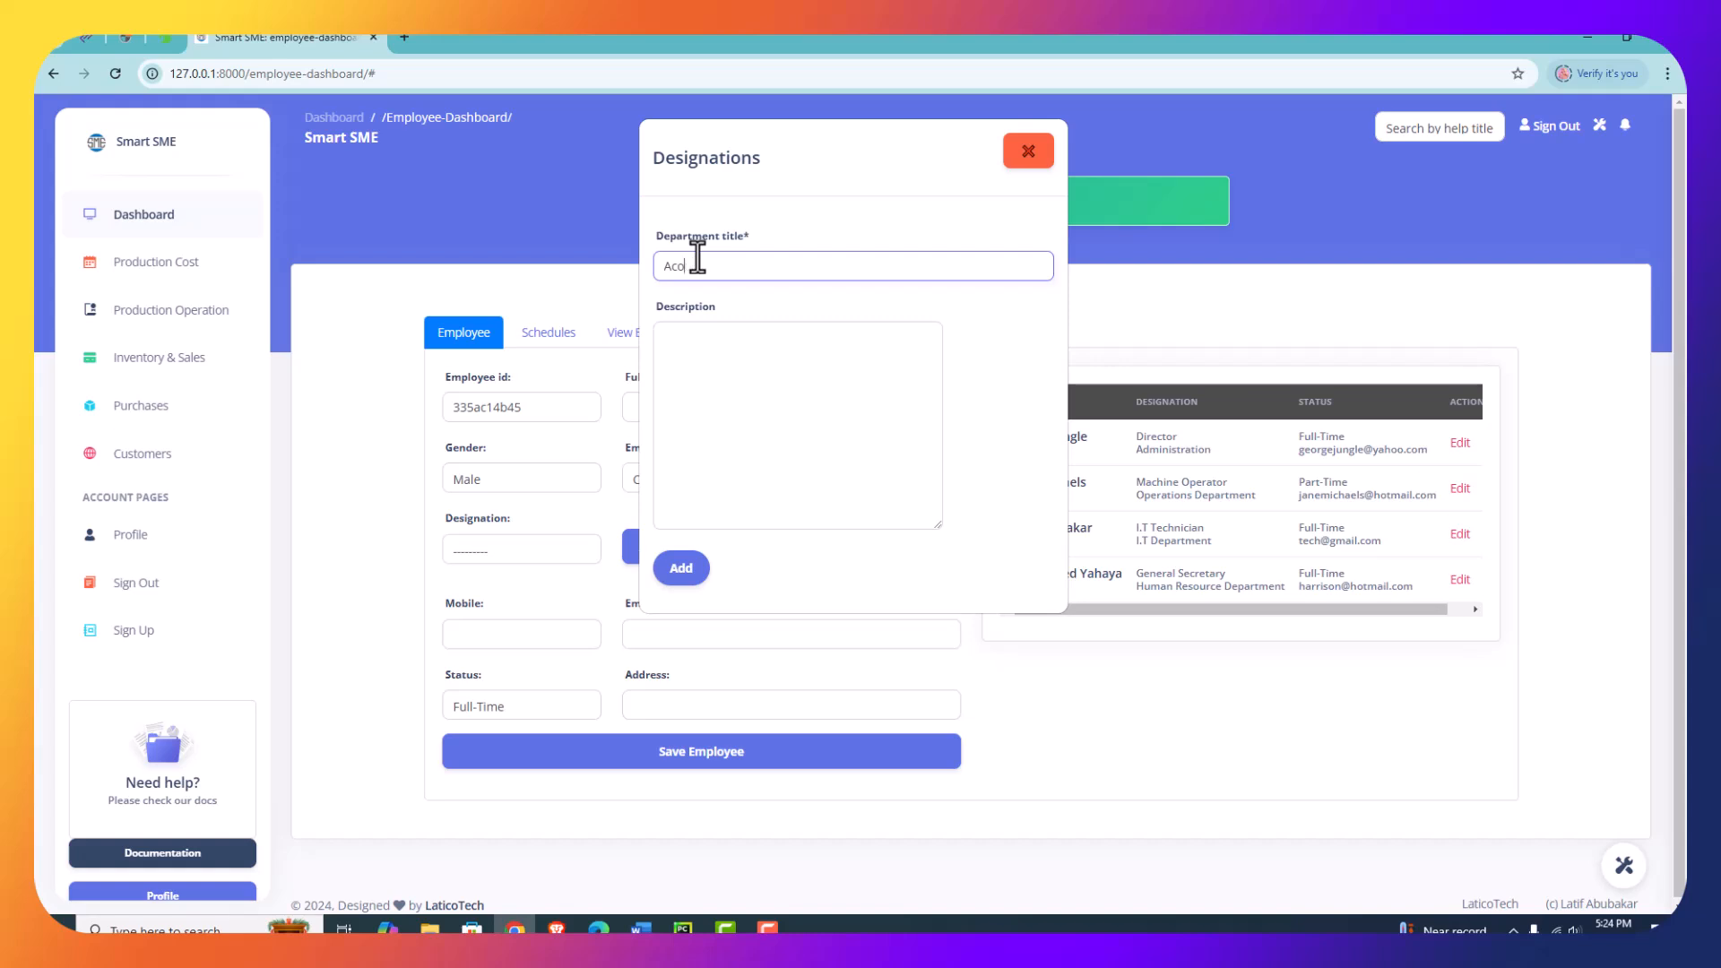
text(nts Department)
click(764, 355)
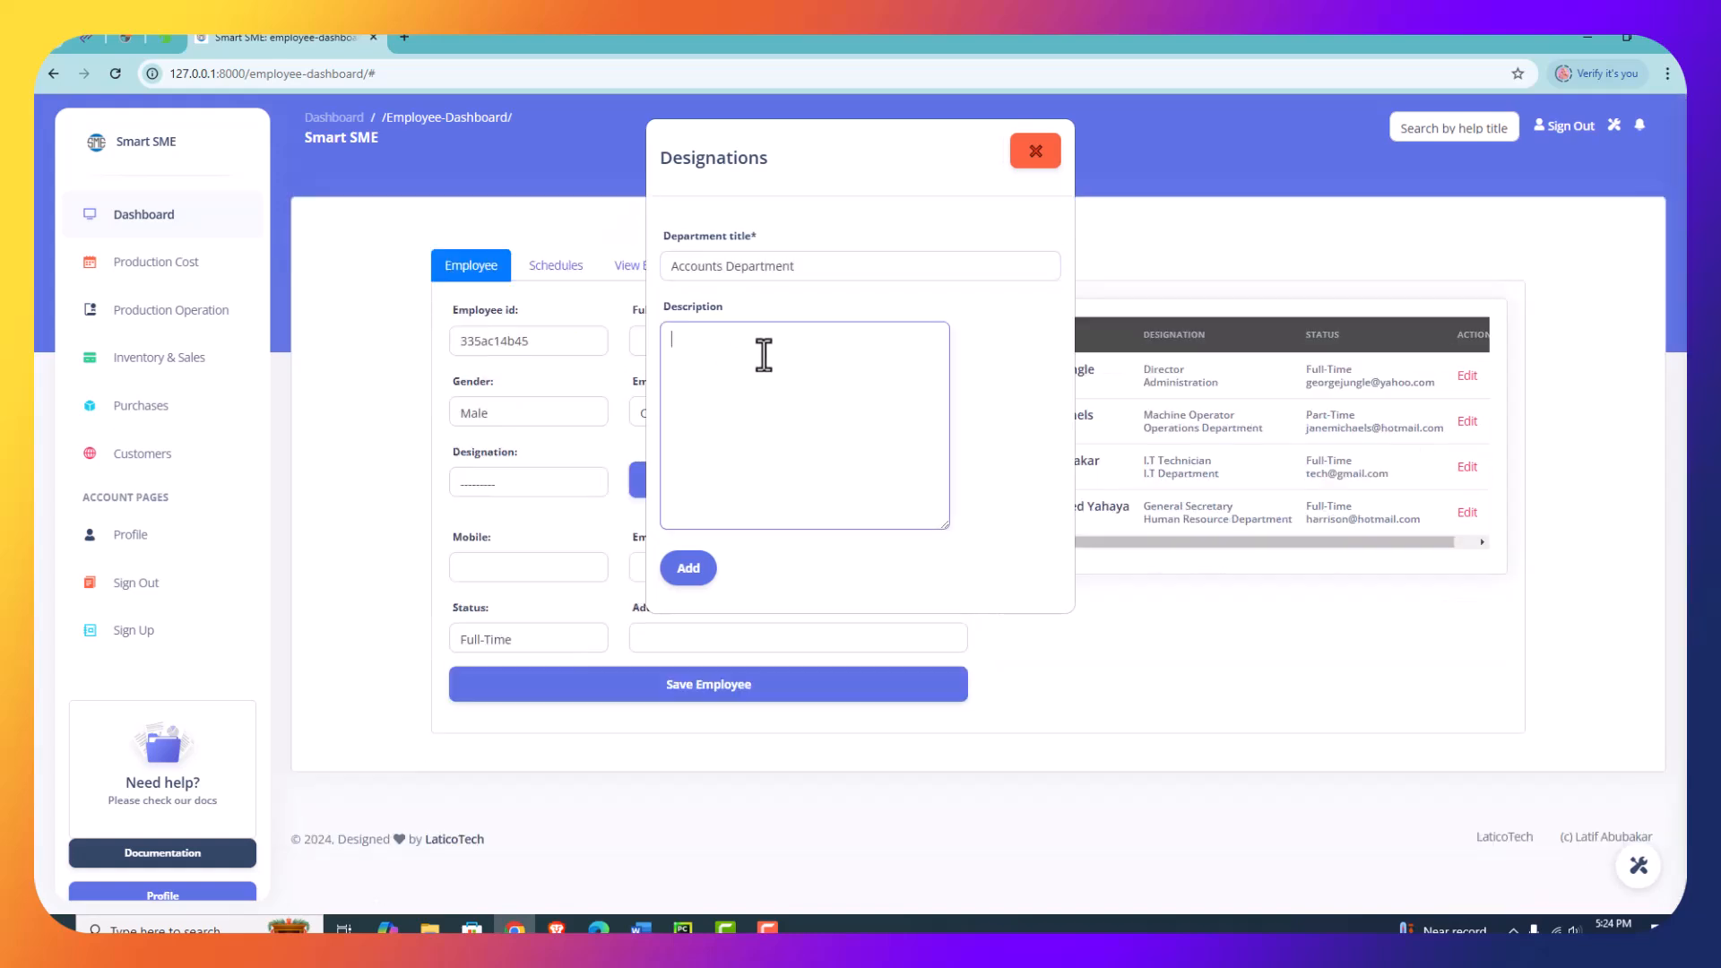
text(Department for accounts)
click(686, 567)
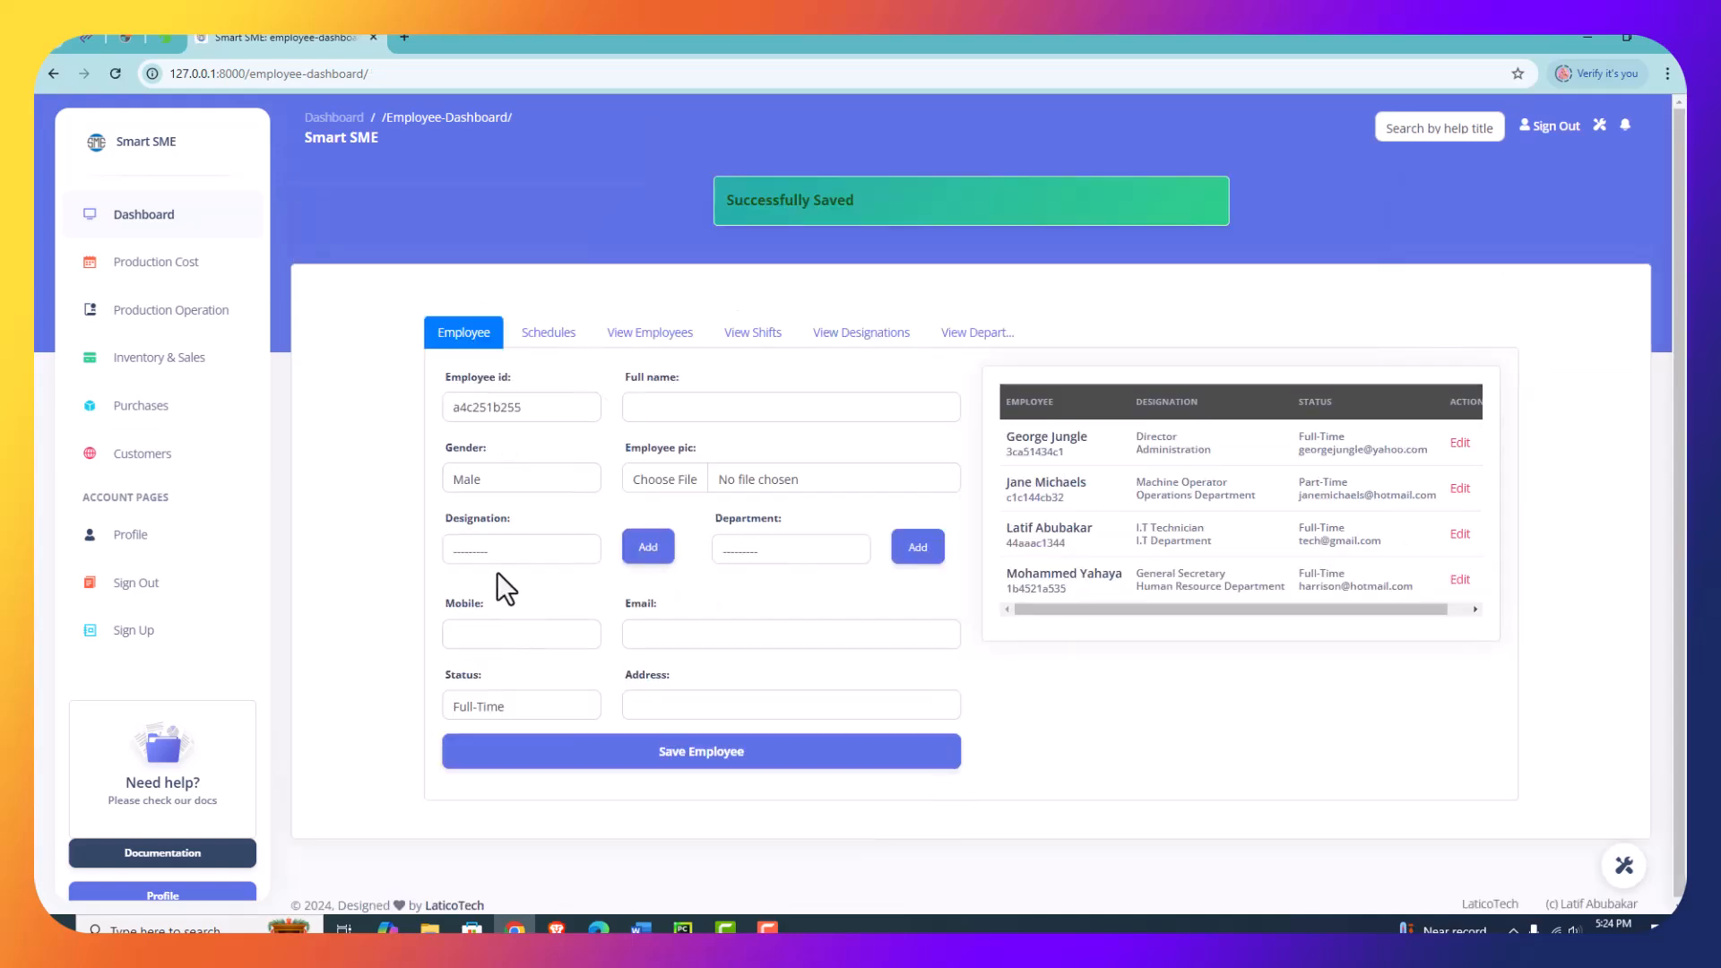
- Check the designation and department choices, and enter the new employee's full name with gender Male
click(492, 550)
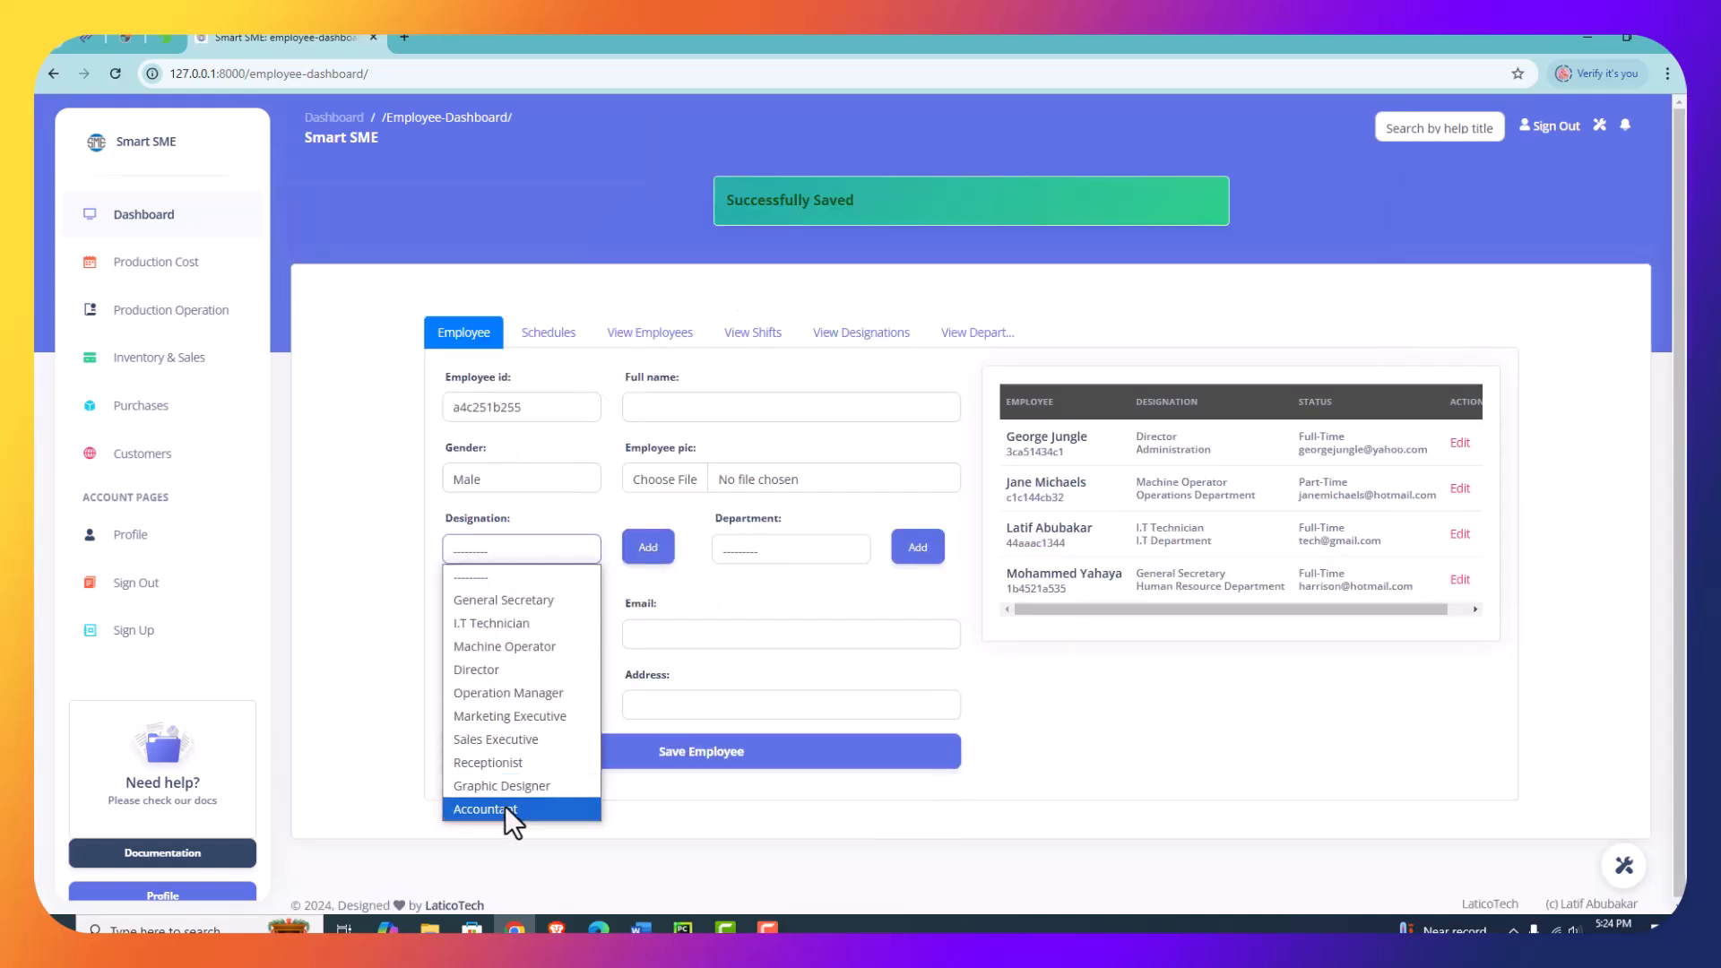
click(784, 550)
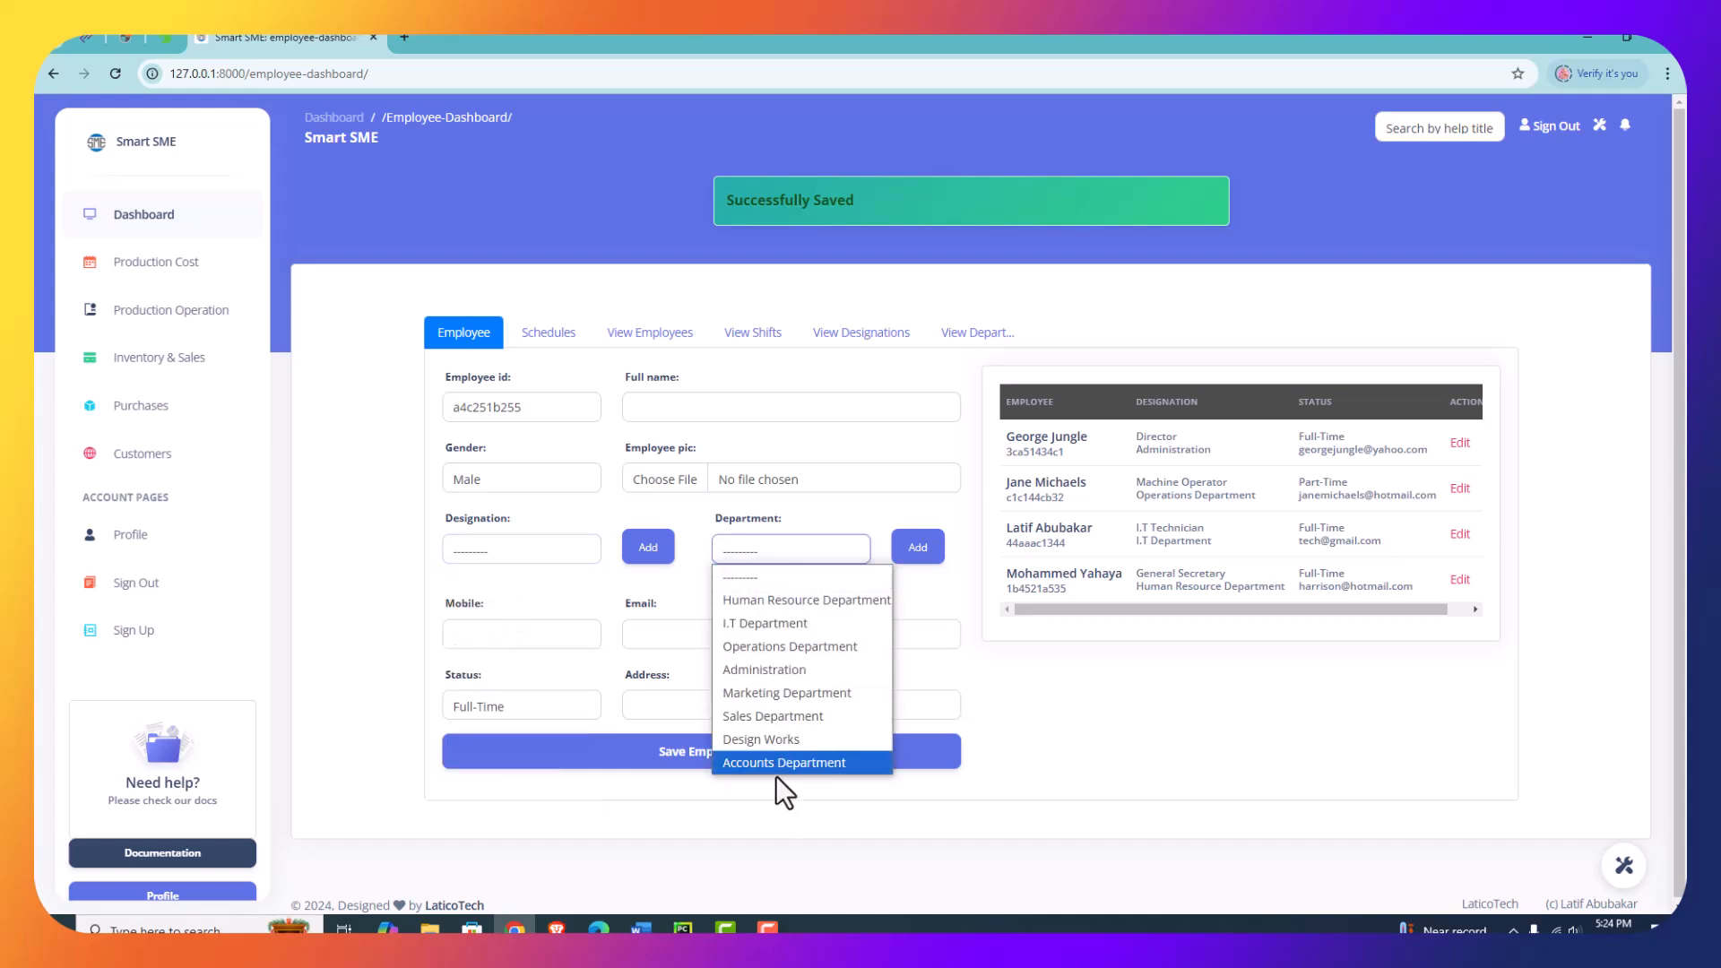
click(766, 407)
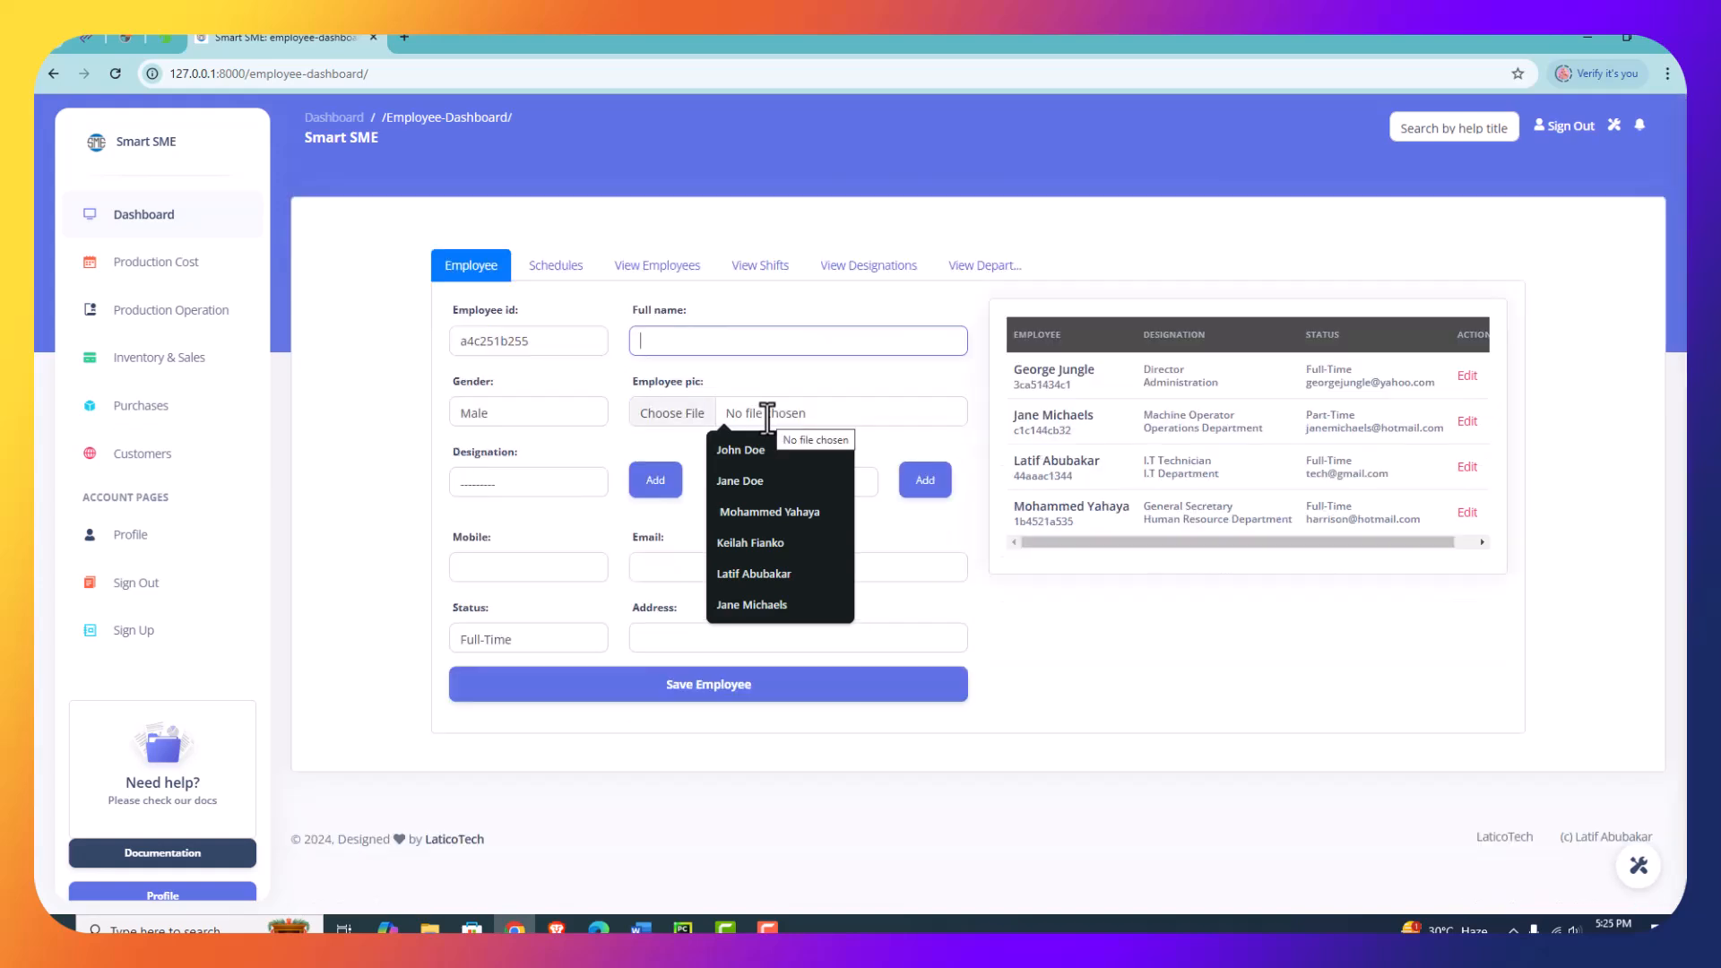
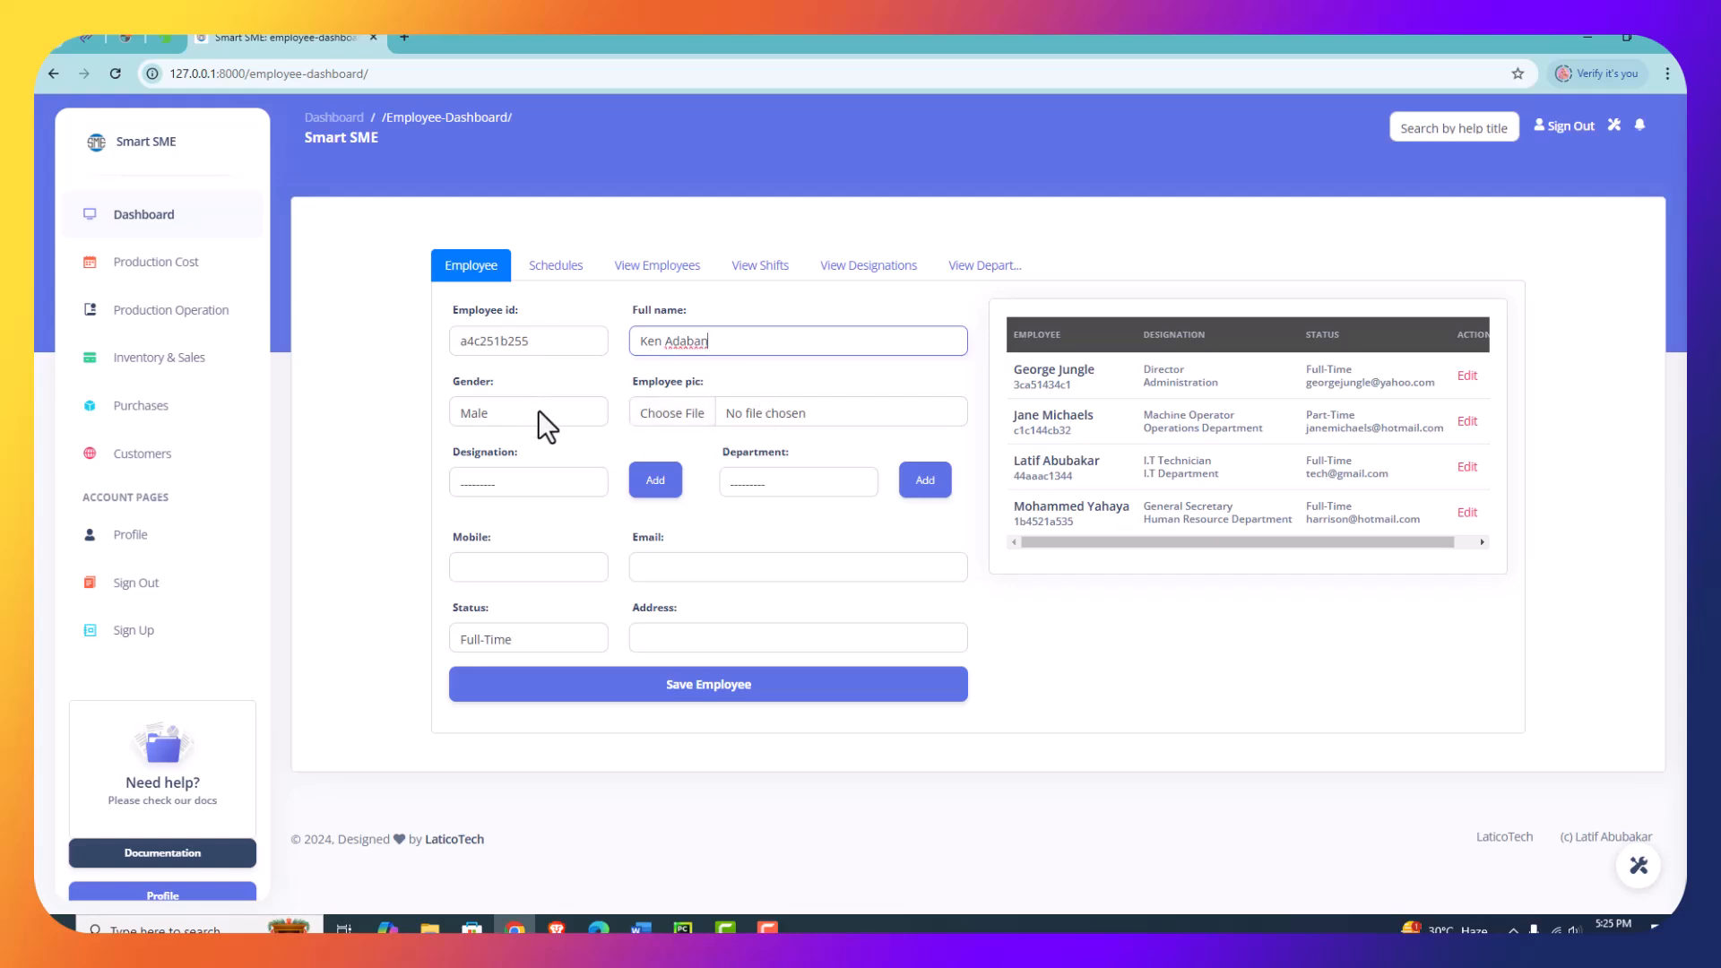
click(538, 410)
click(686, 419)
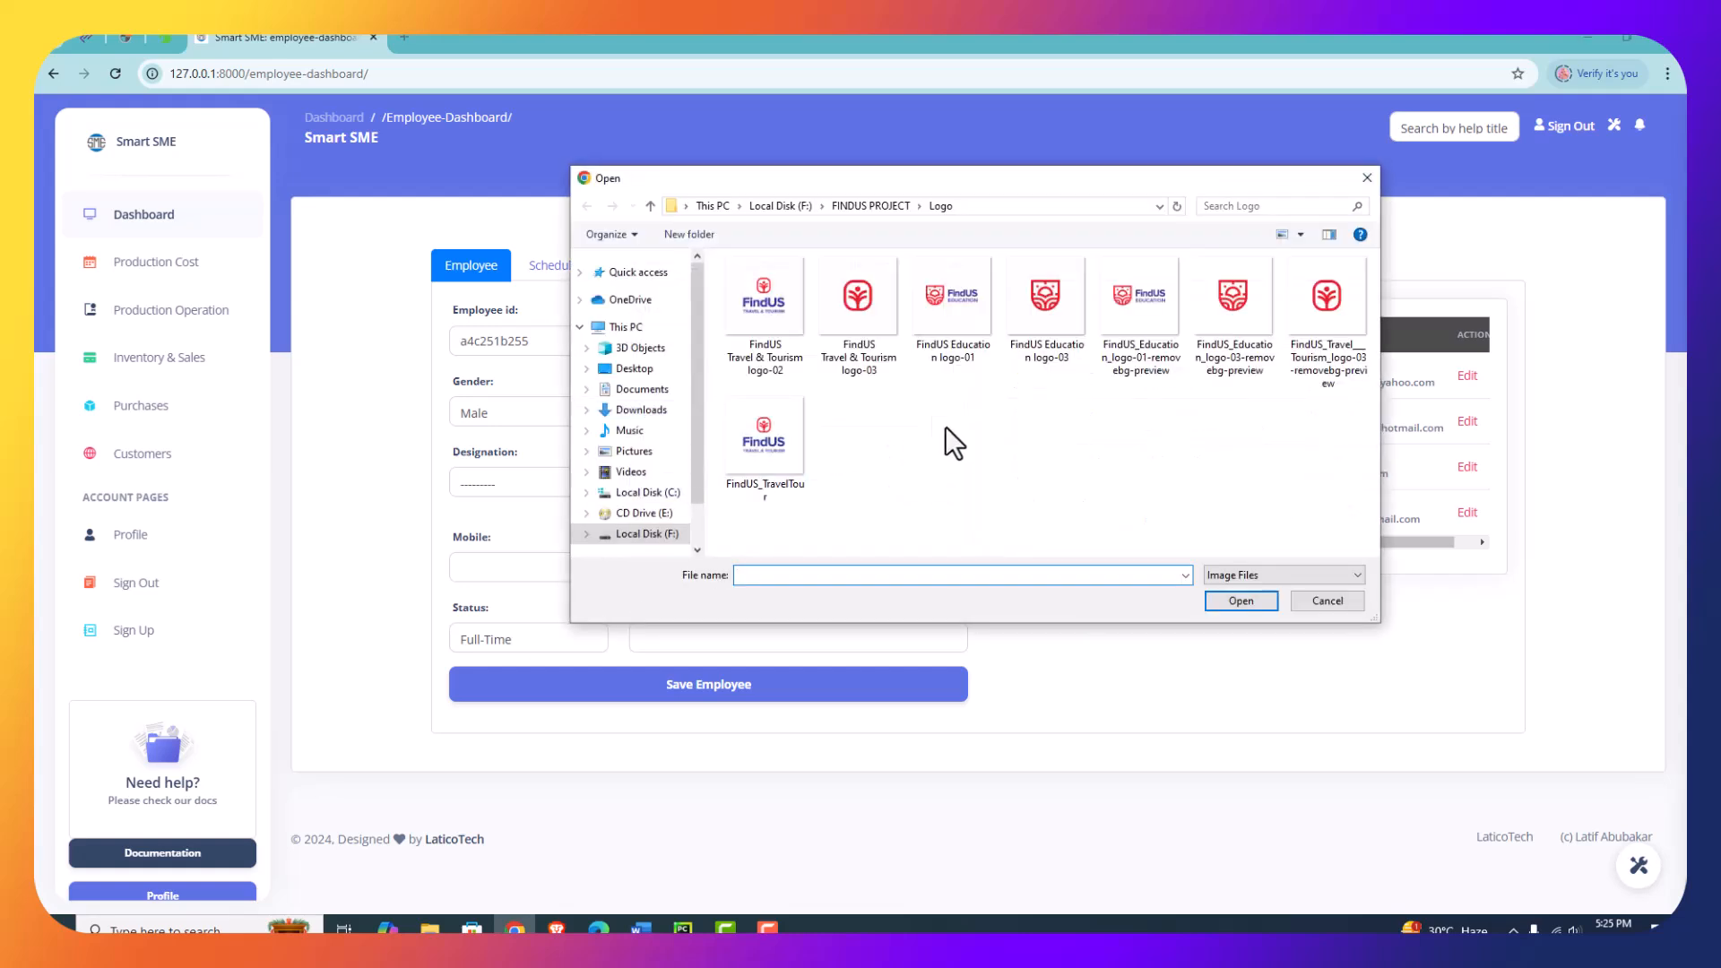
click(646, 492)
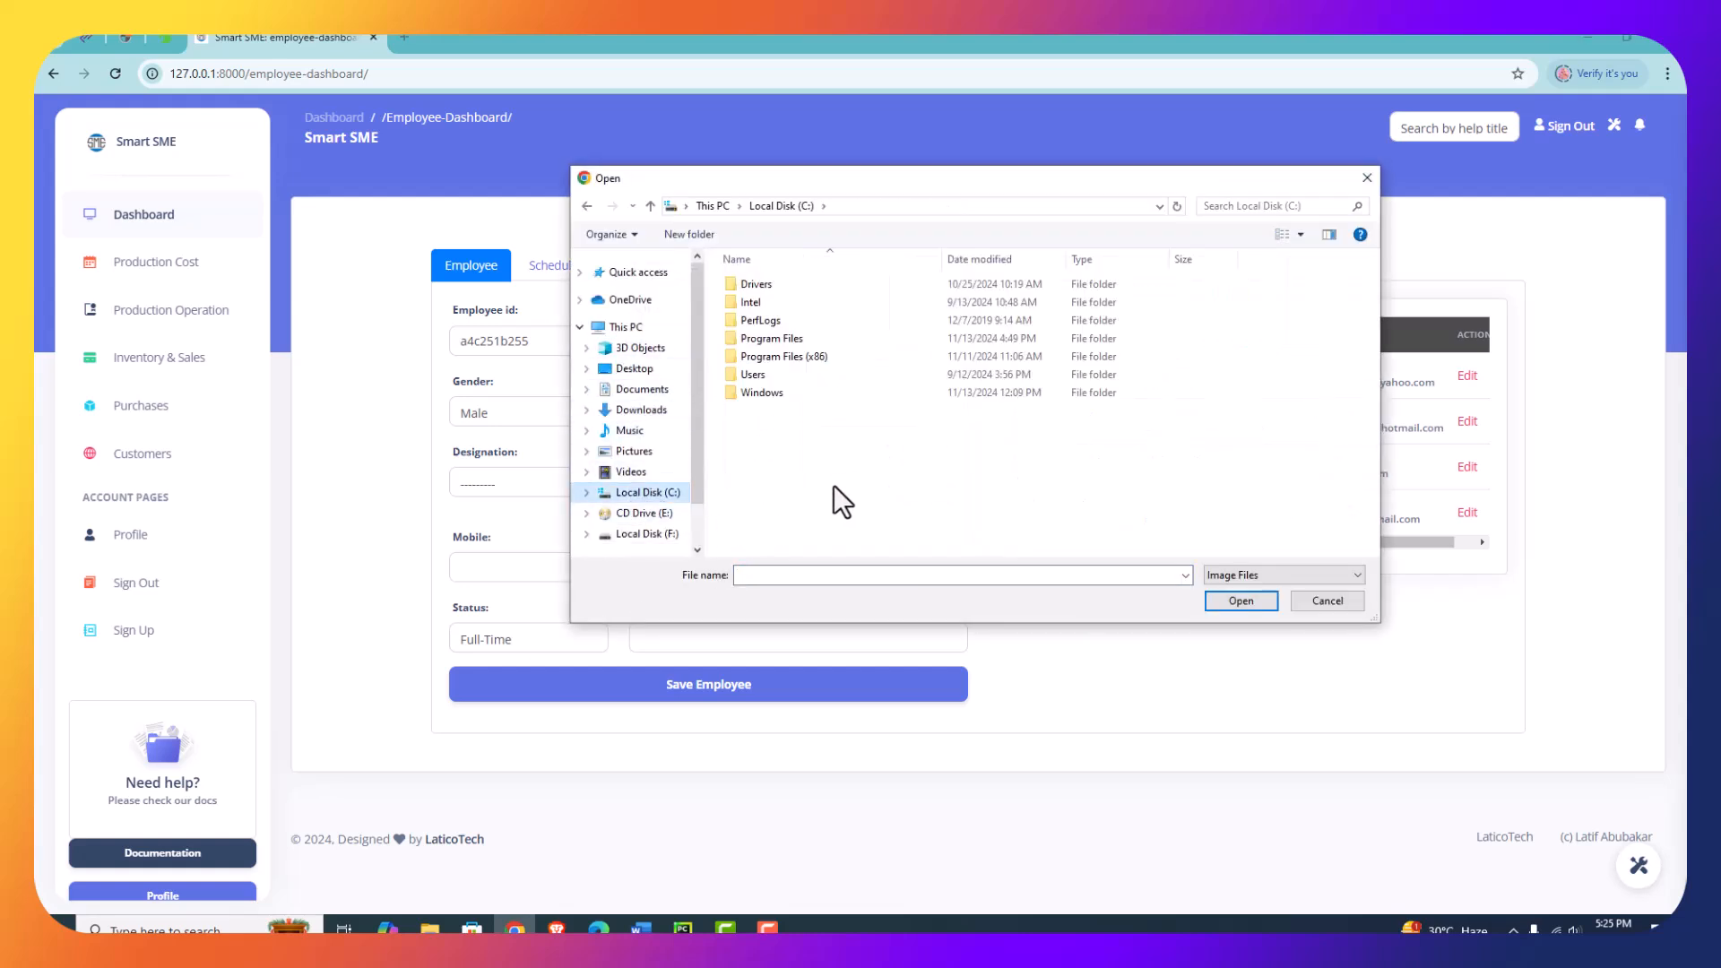
click(652, 538)
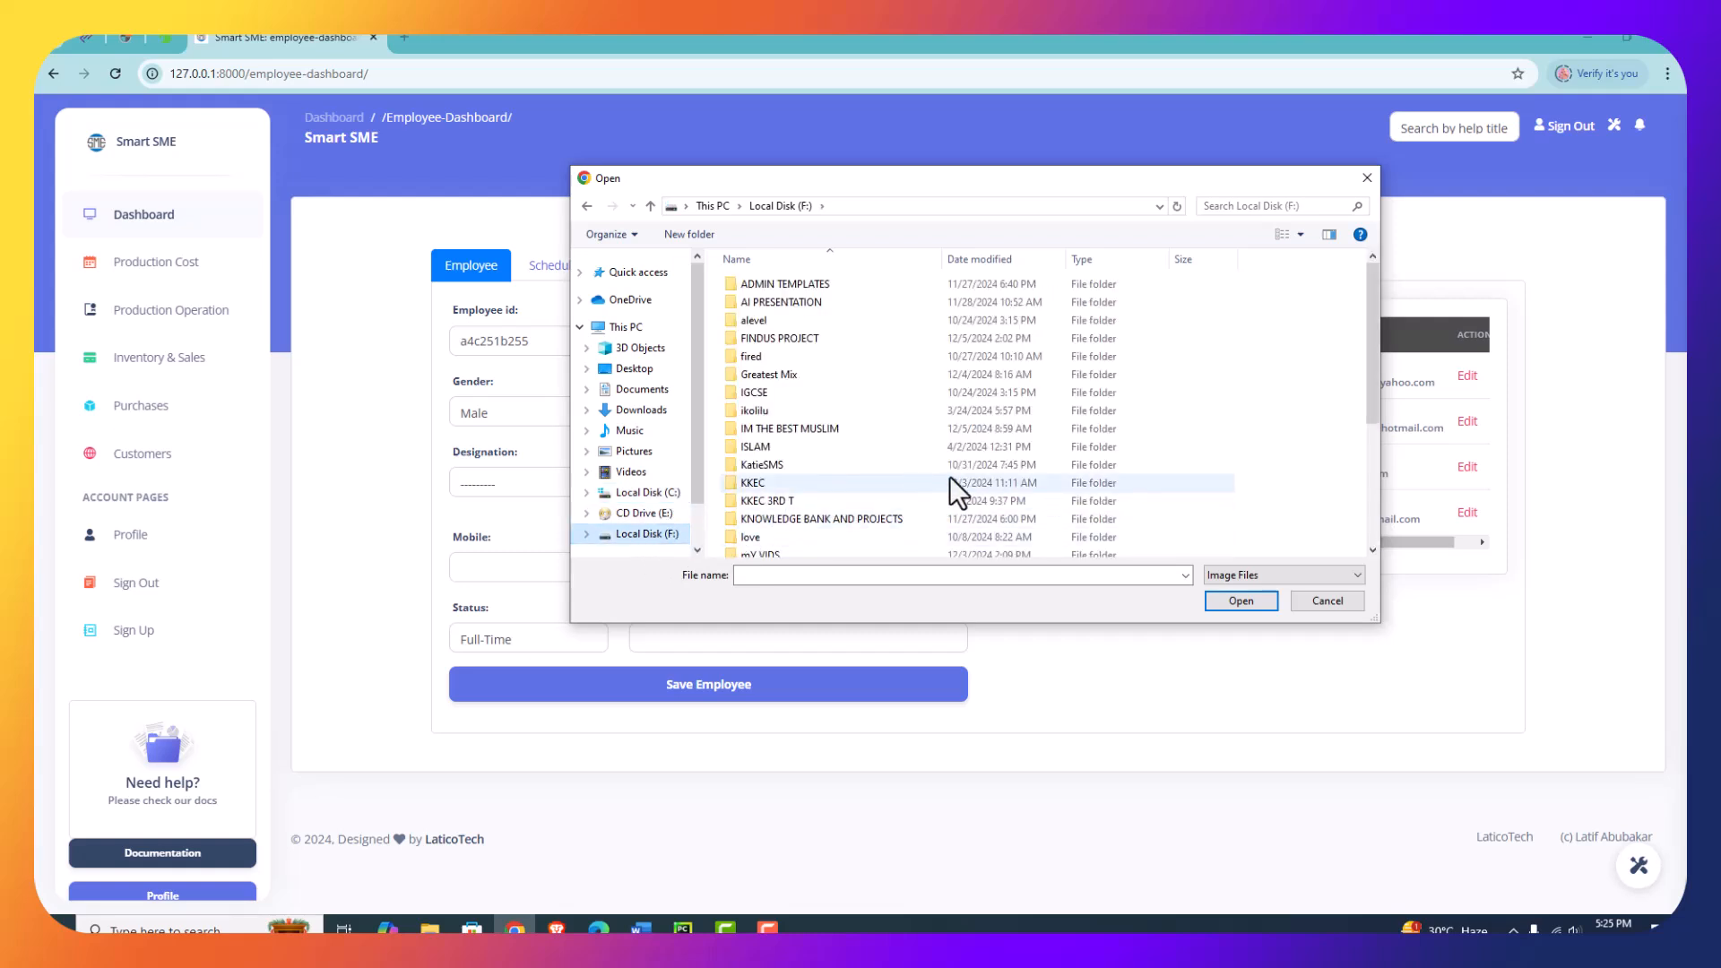
scroll(800, 516, down, 3)
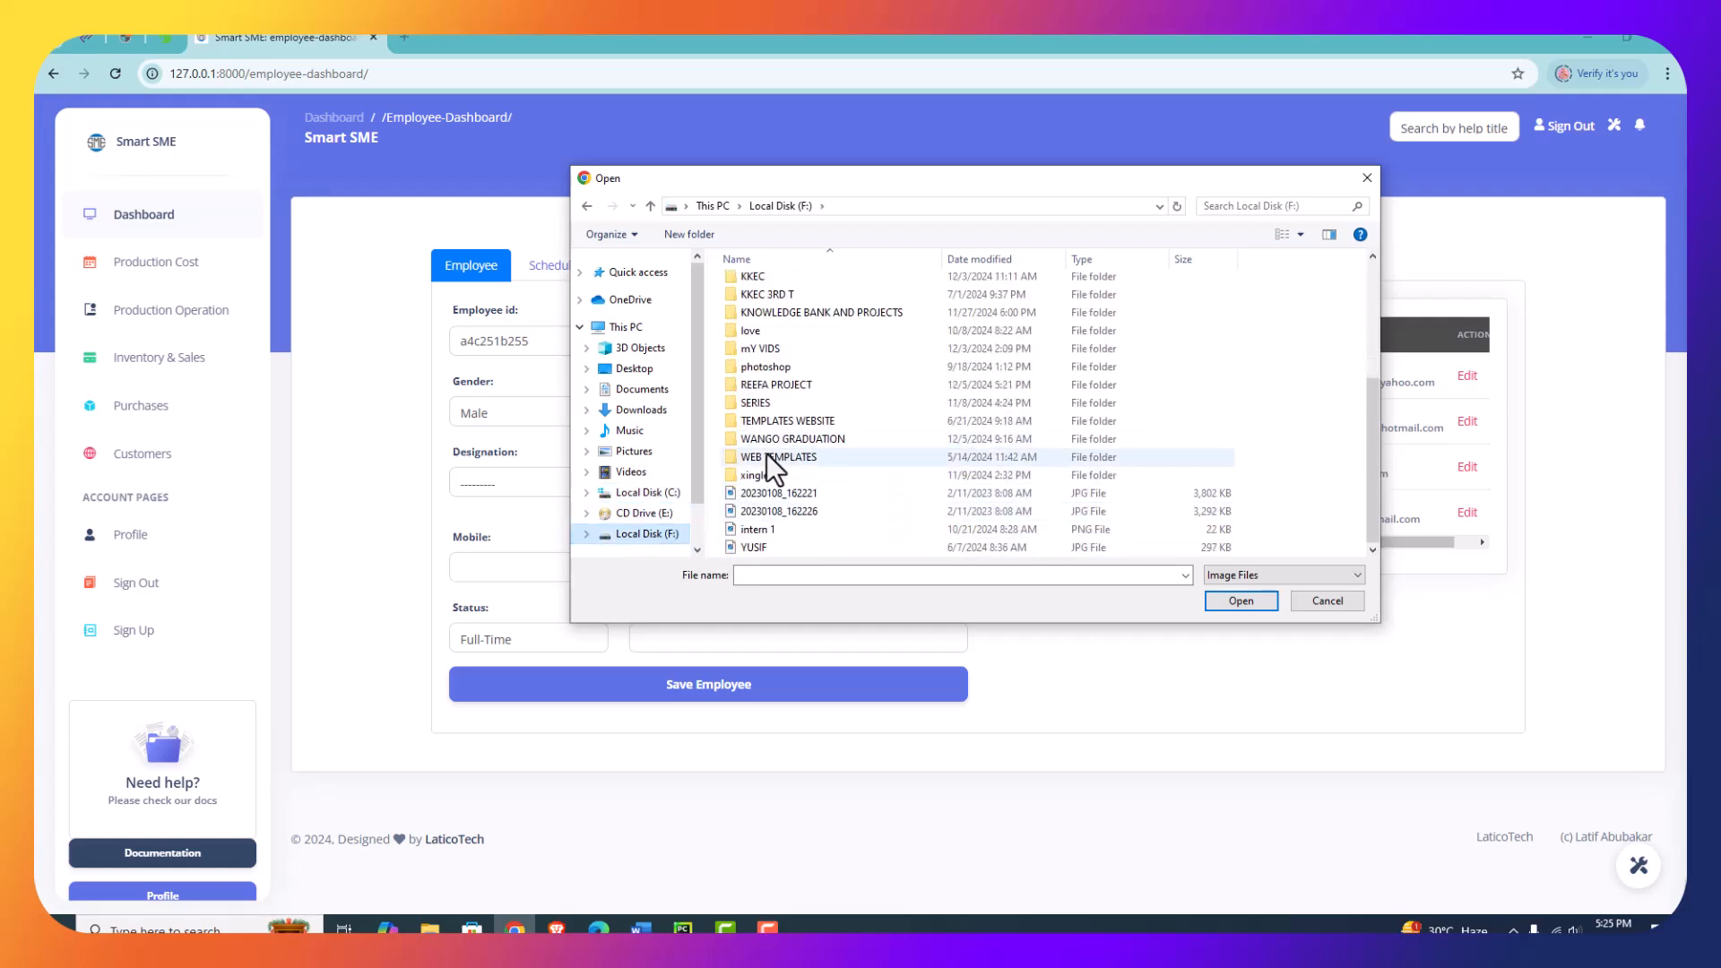
click(766, 385)
double_click(766, 384)
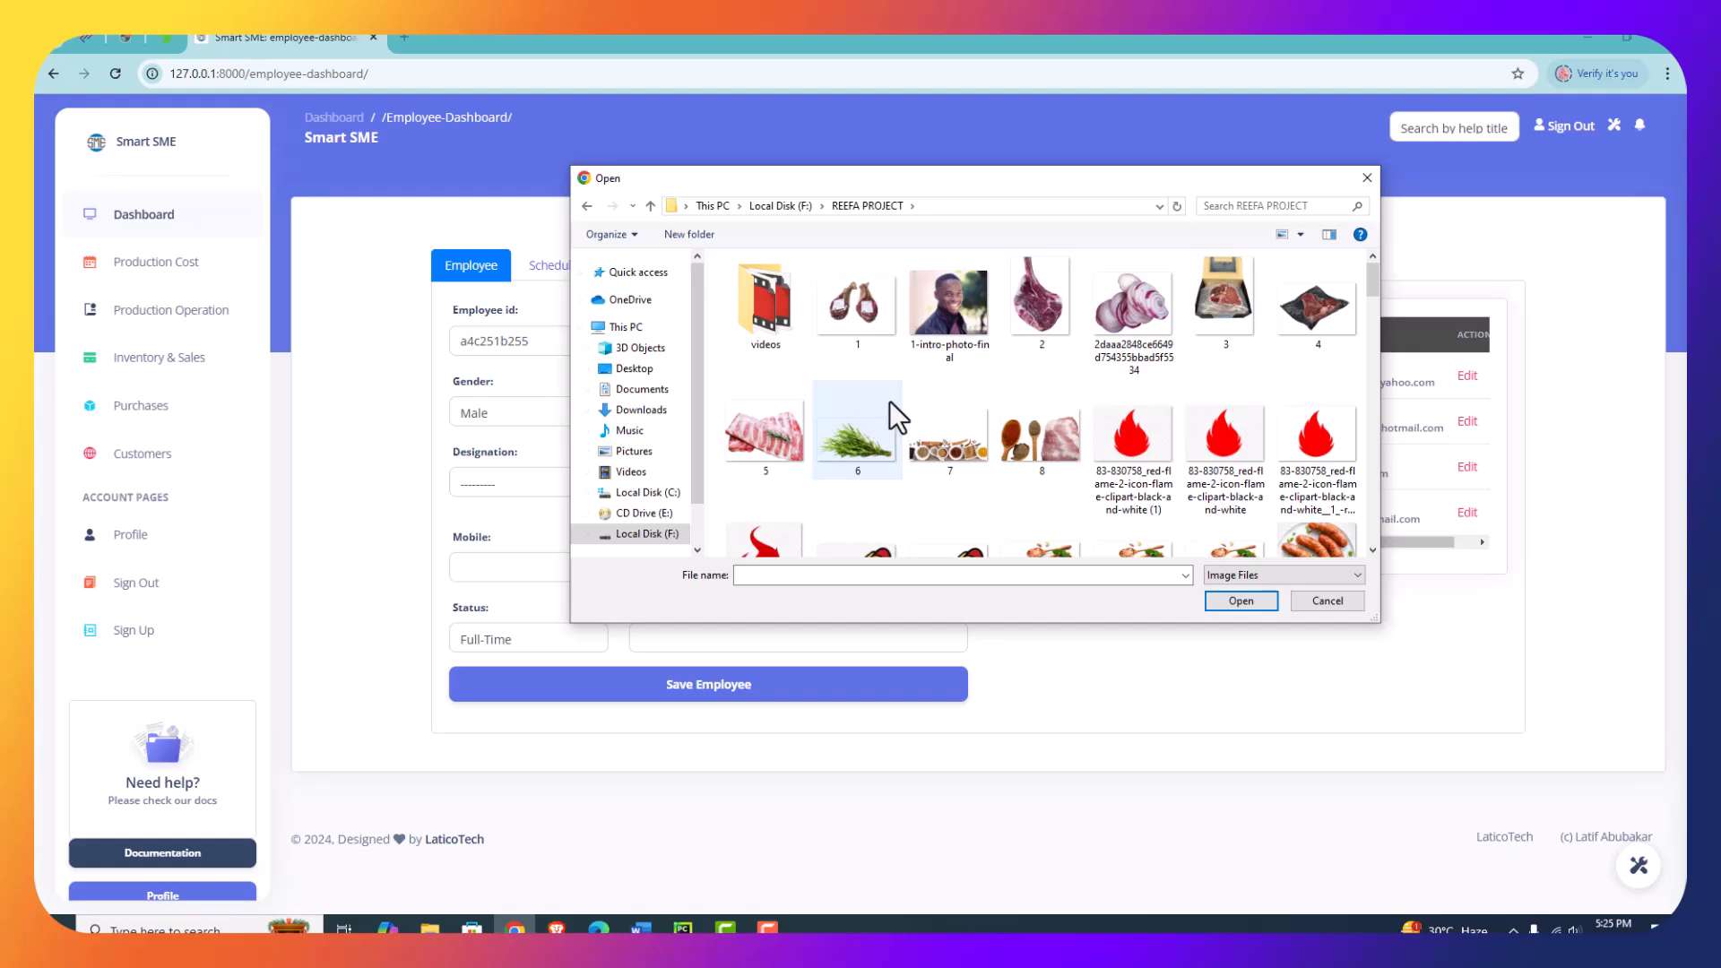
scroll(1131, 439, down, 5)
scroll(1133, 437, down, 3)
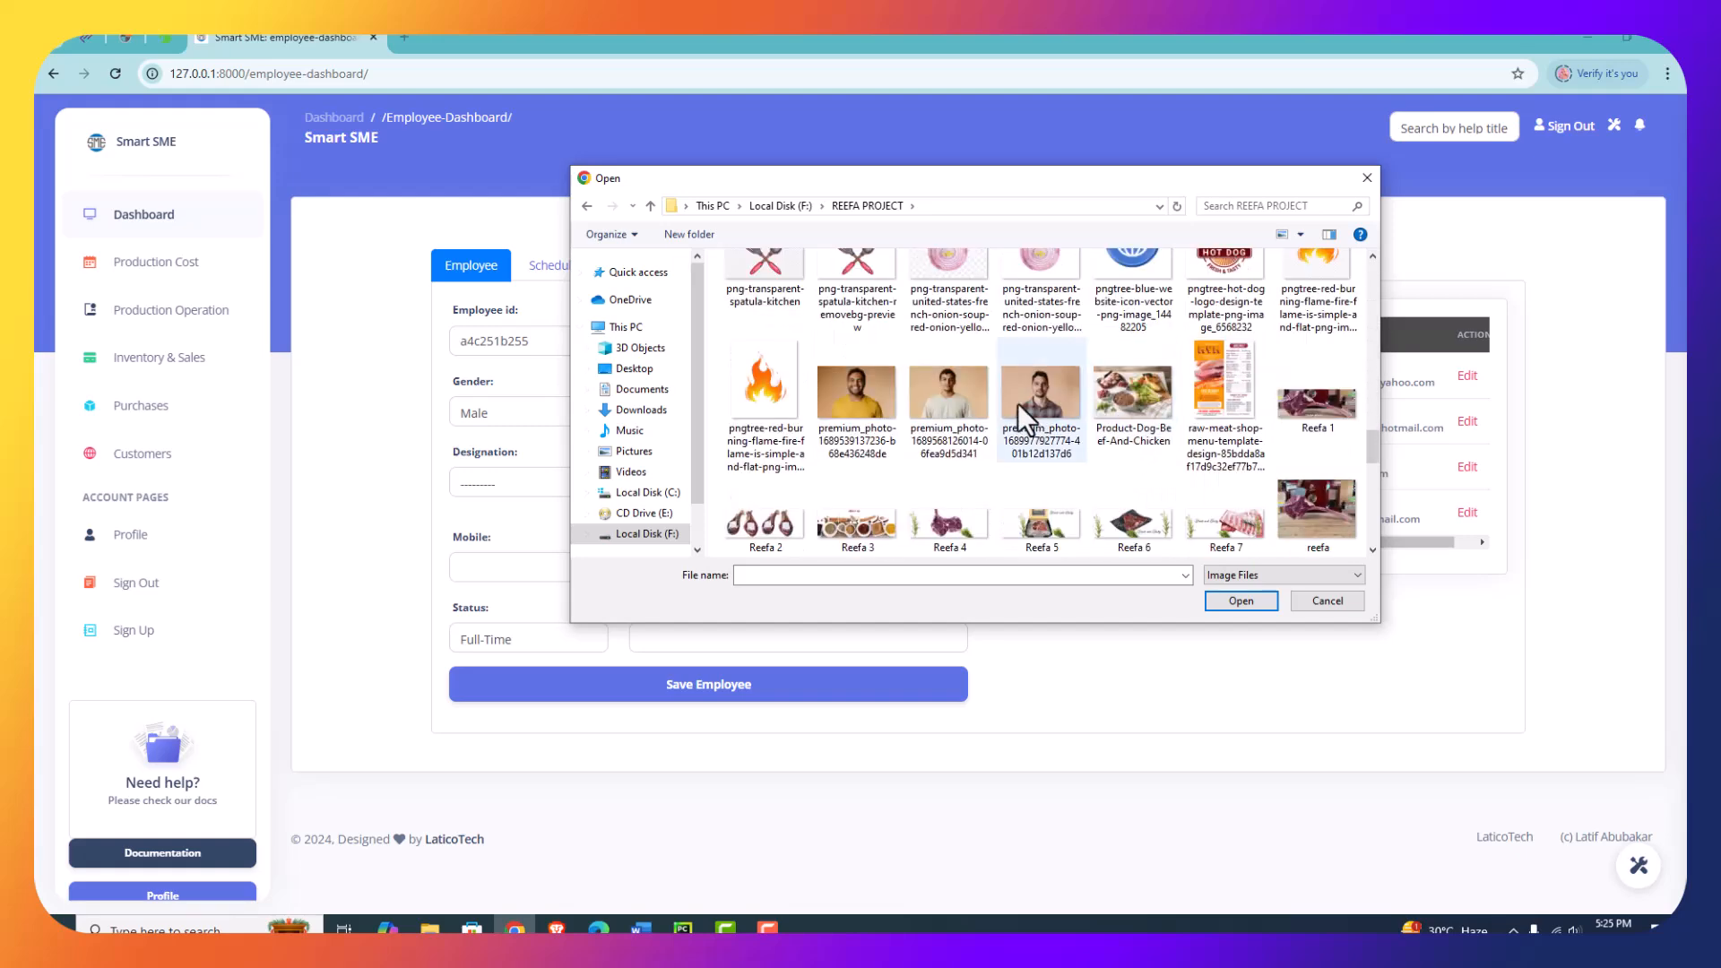
click(941, 391)
click(855, 400)
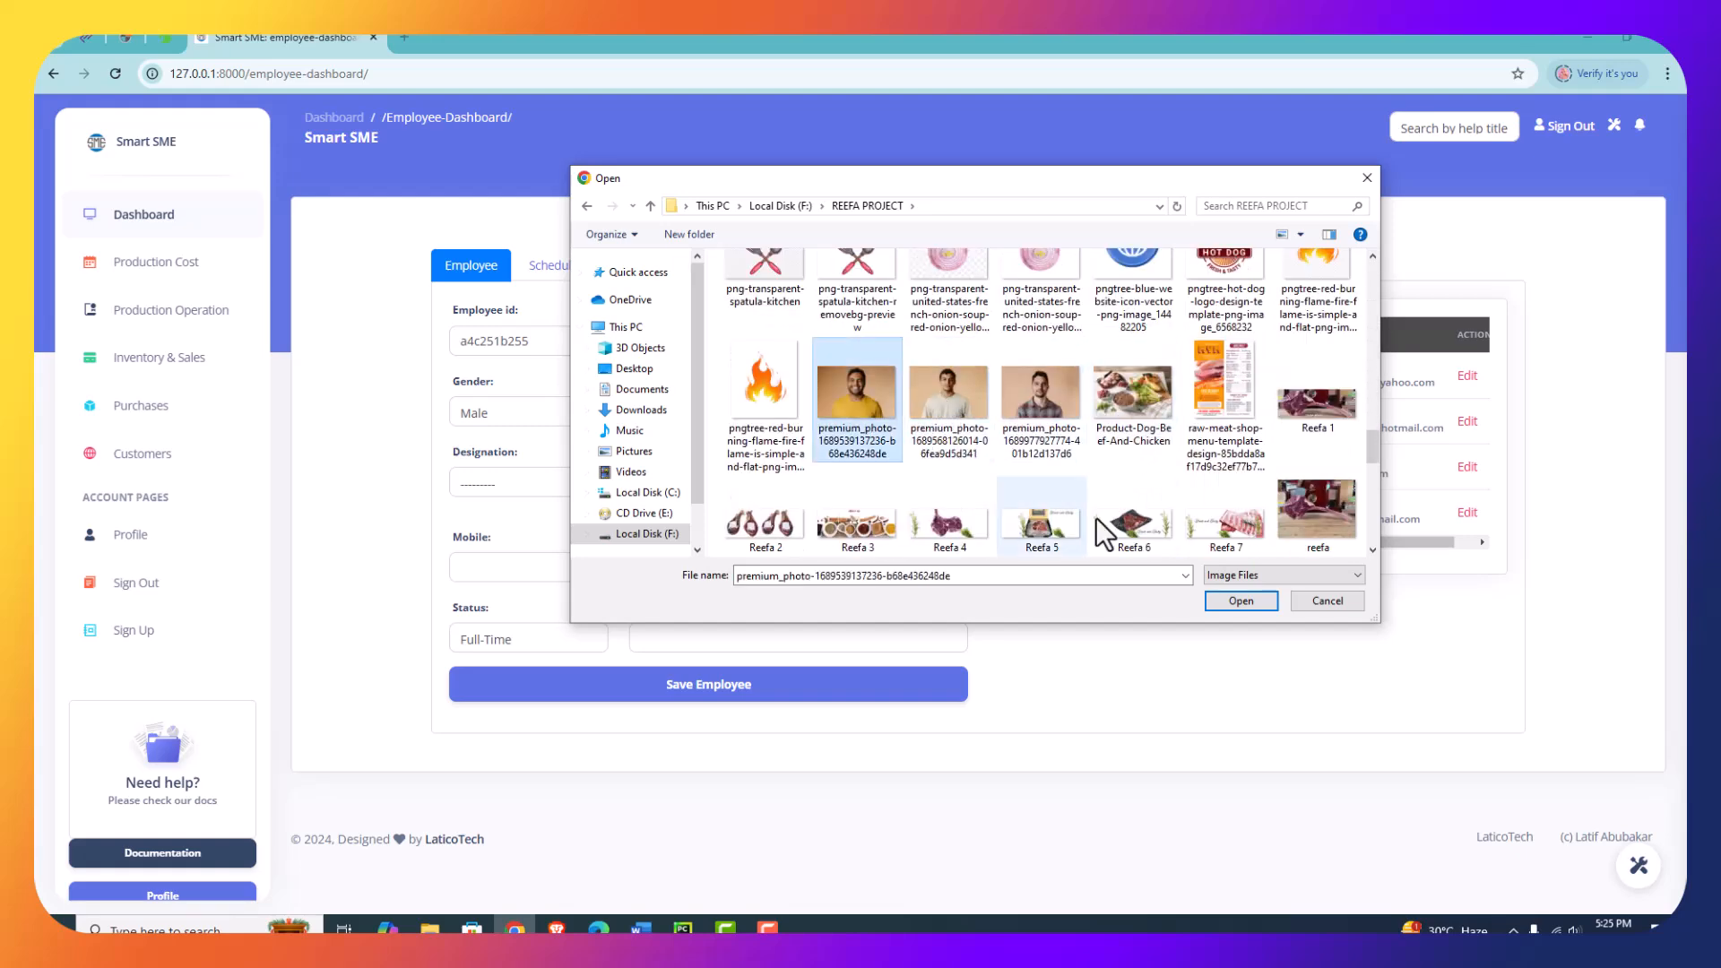
click(1228, 599)
- Set the employee's designation to Accountant and the department to Accounts Department
click(534, 481)
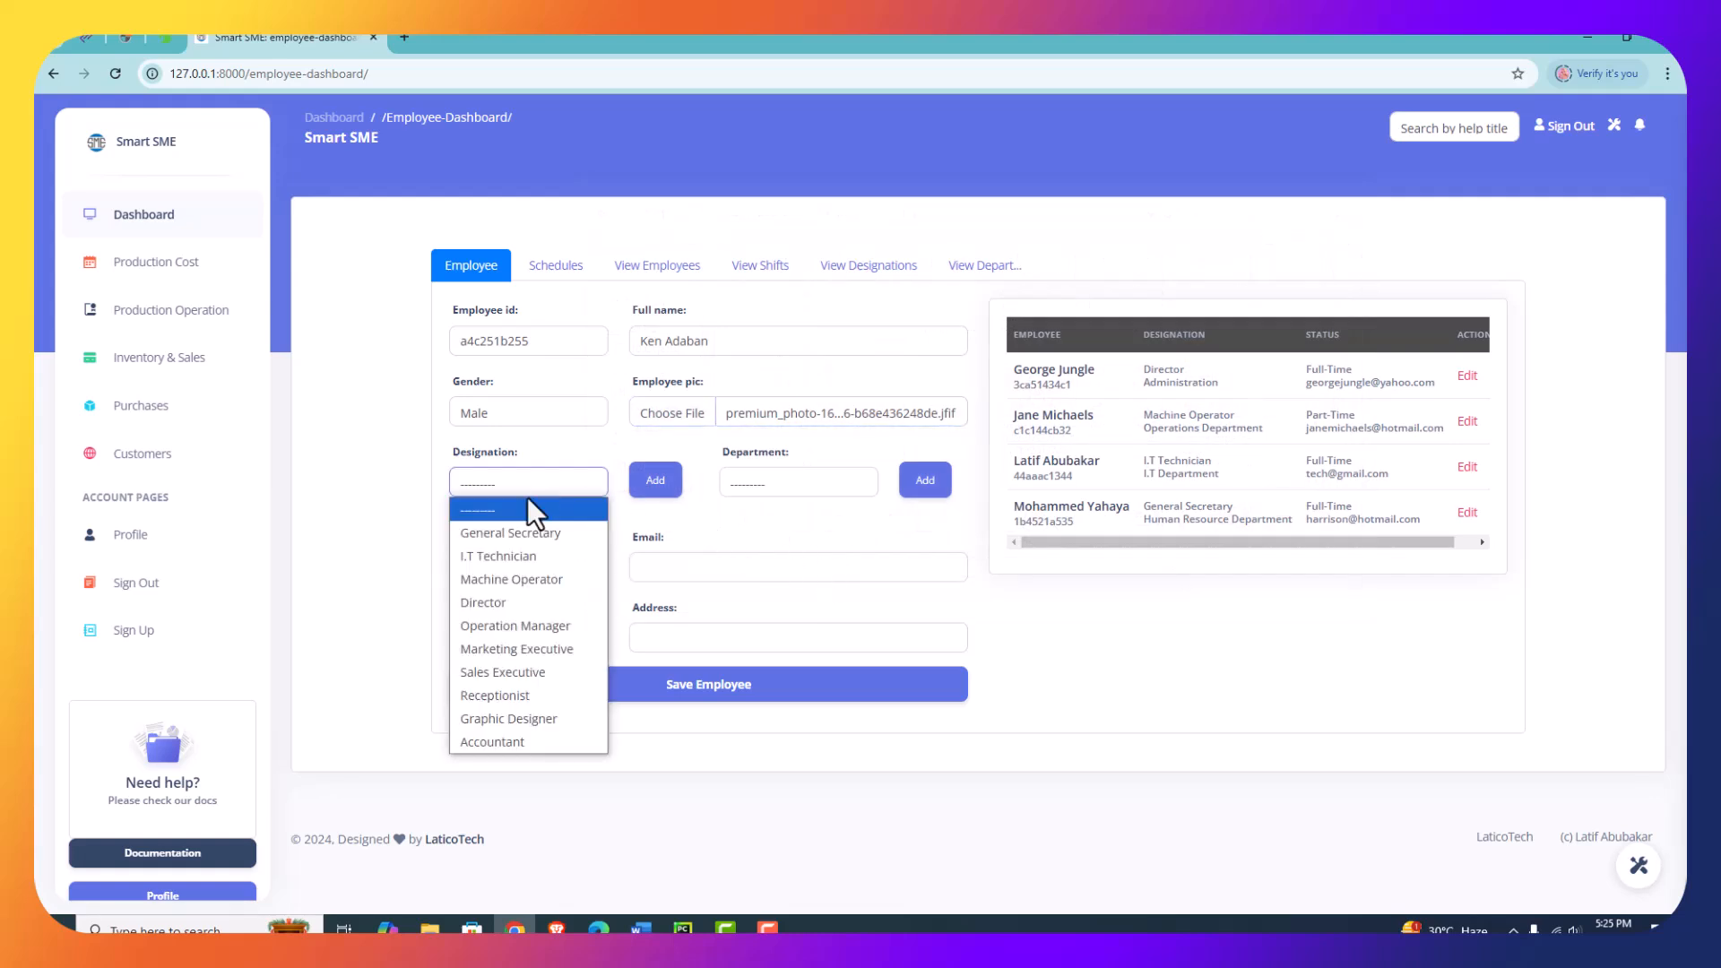
click(493, 742)
click(818, 475)
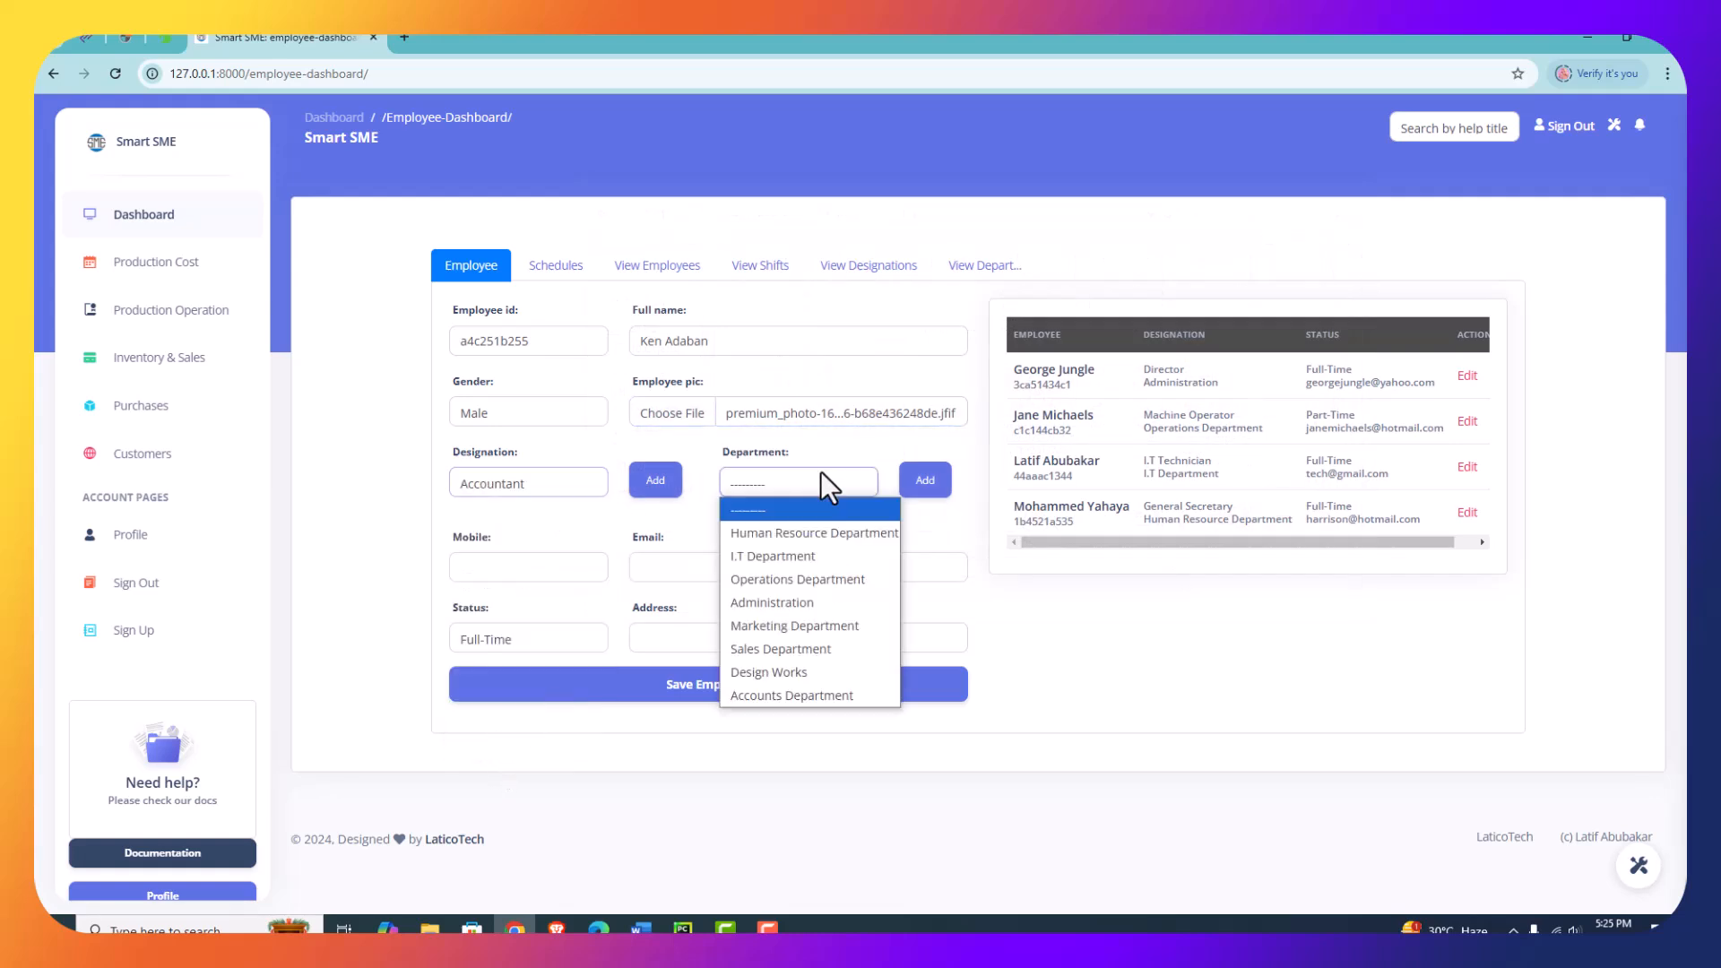
click(791, 694)
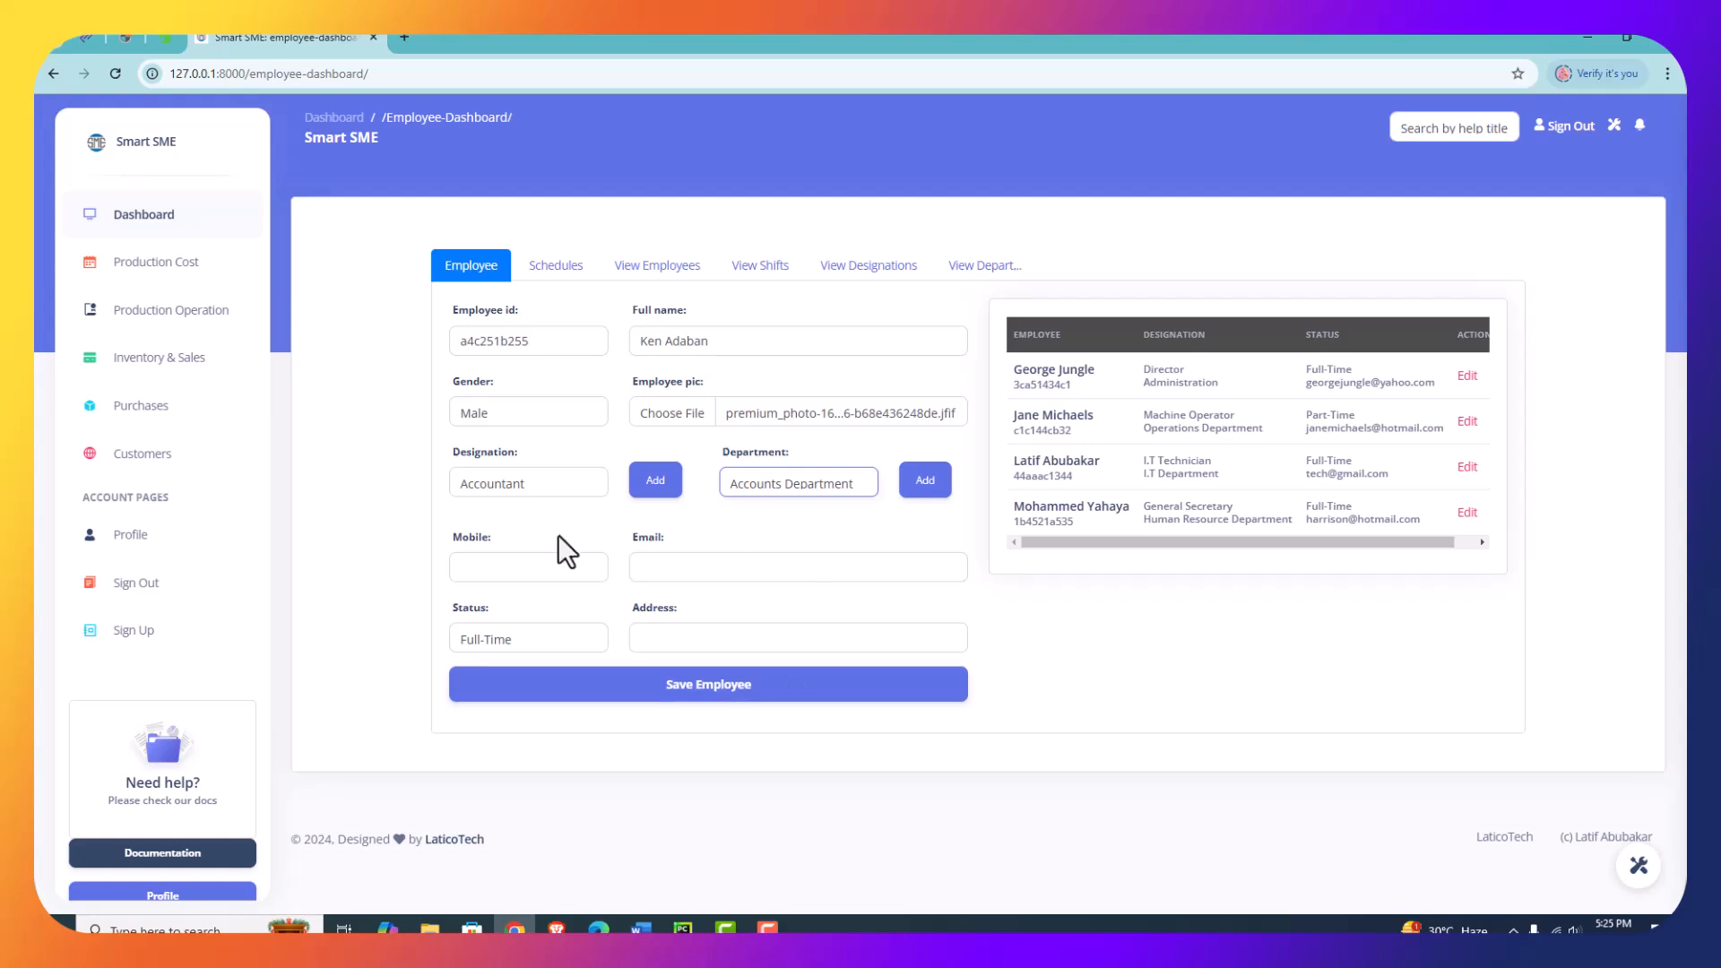
- Enter the employee's mobile number and email address, keeping the employment status at Full-Time
click(533, 561)
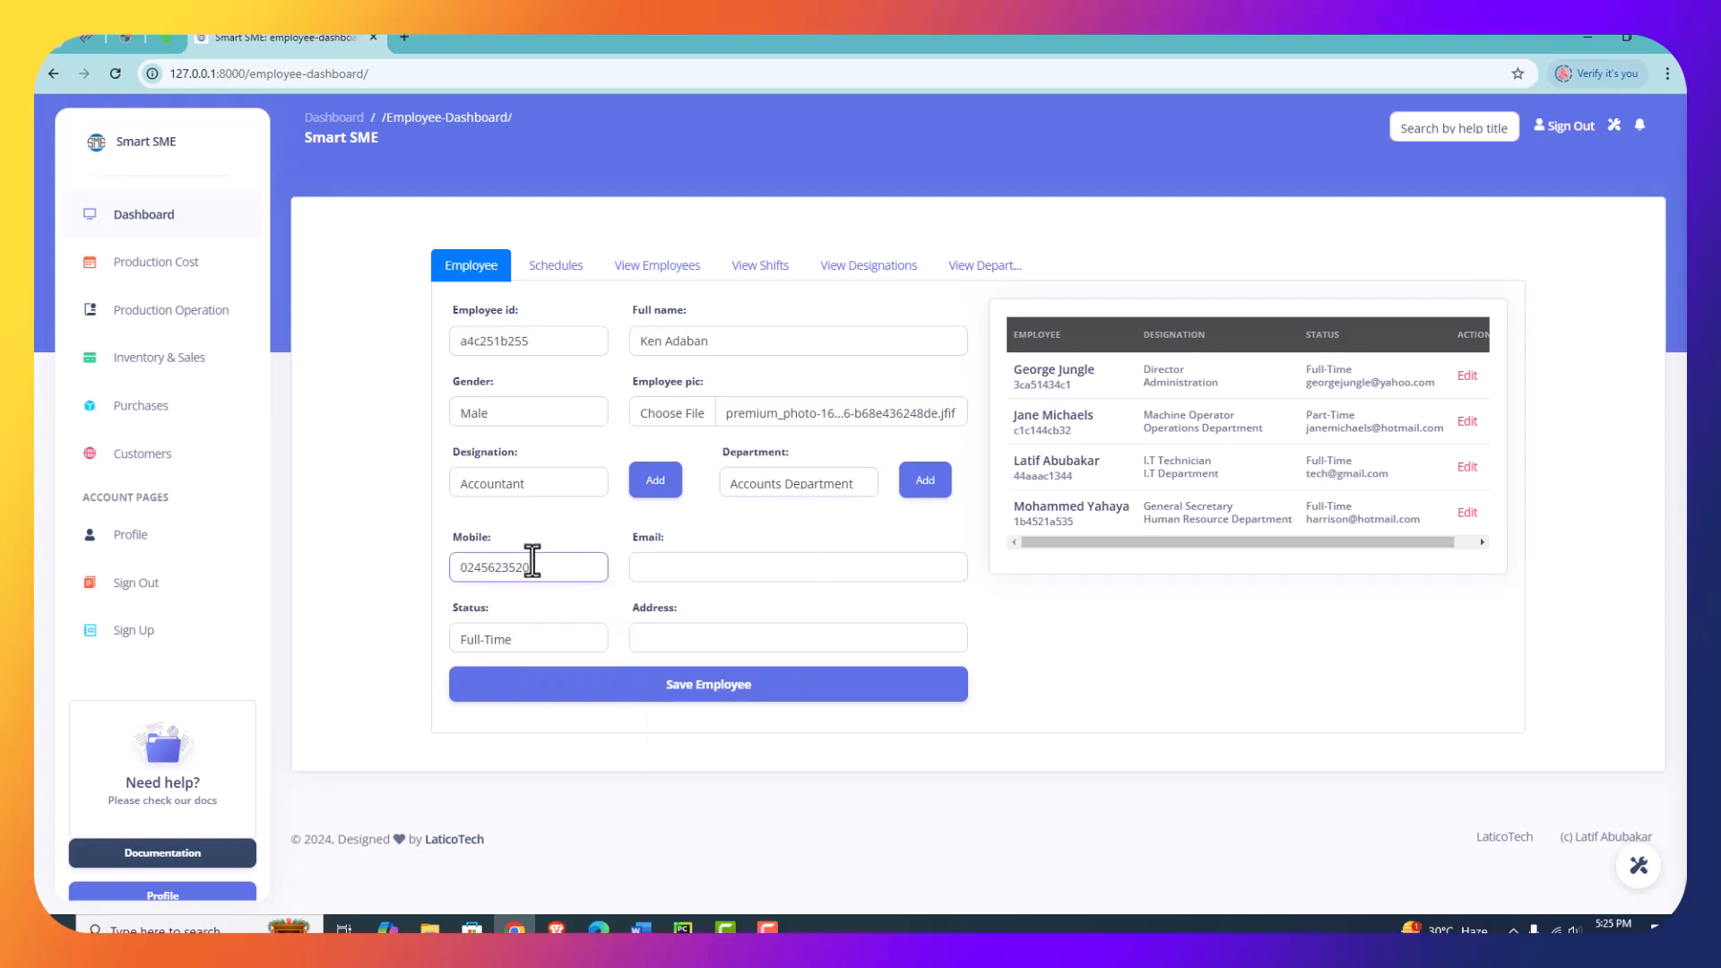
click(741, 571)
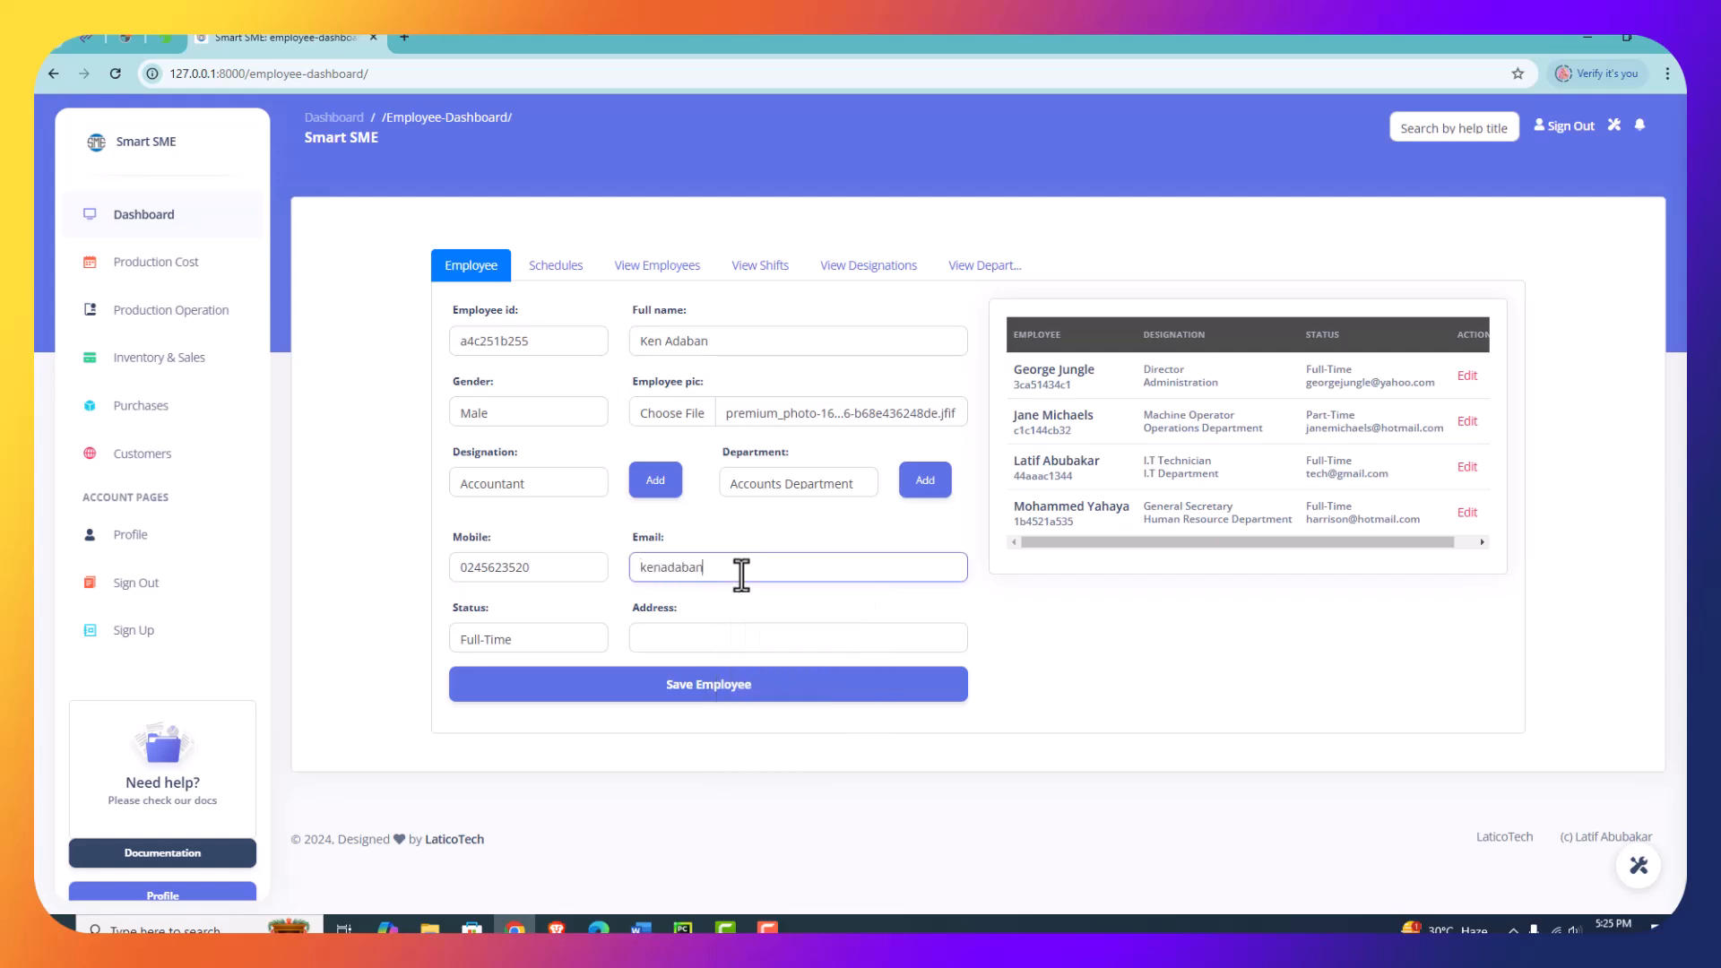
click(530, 648)
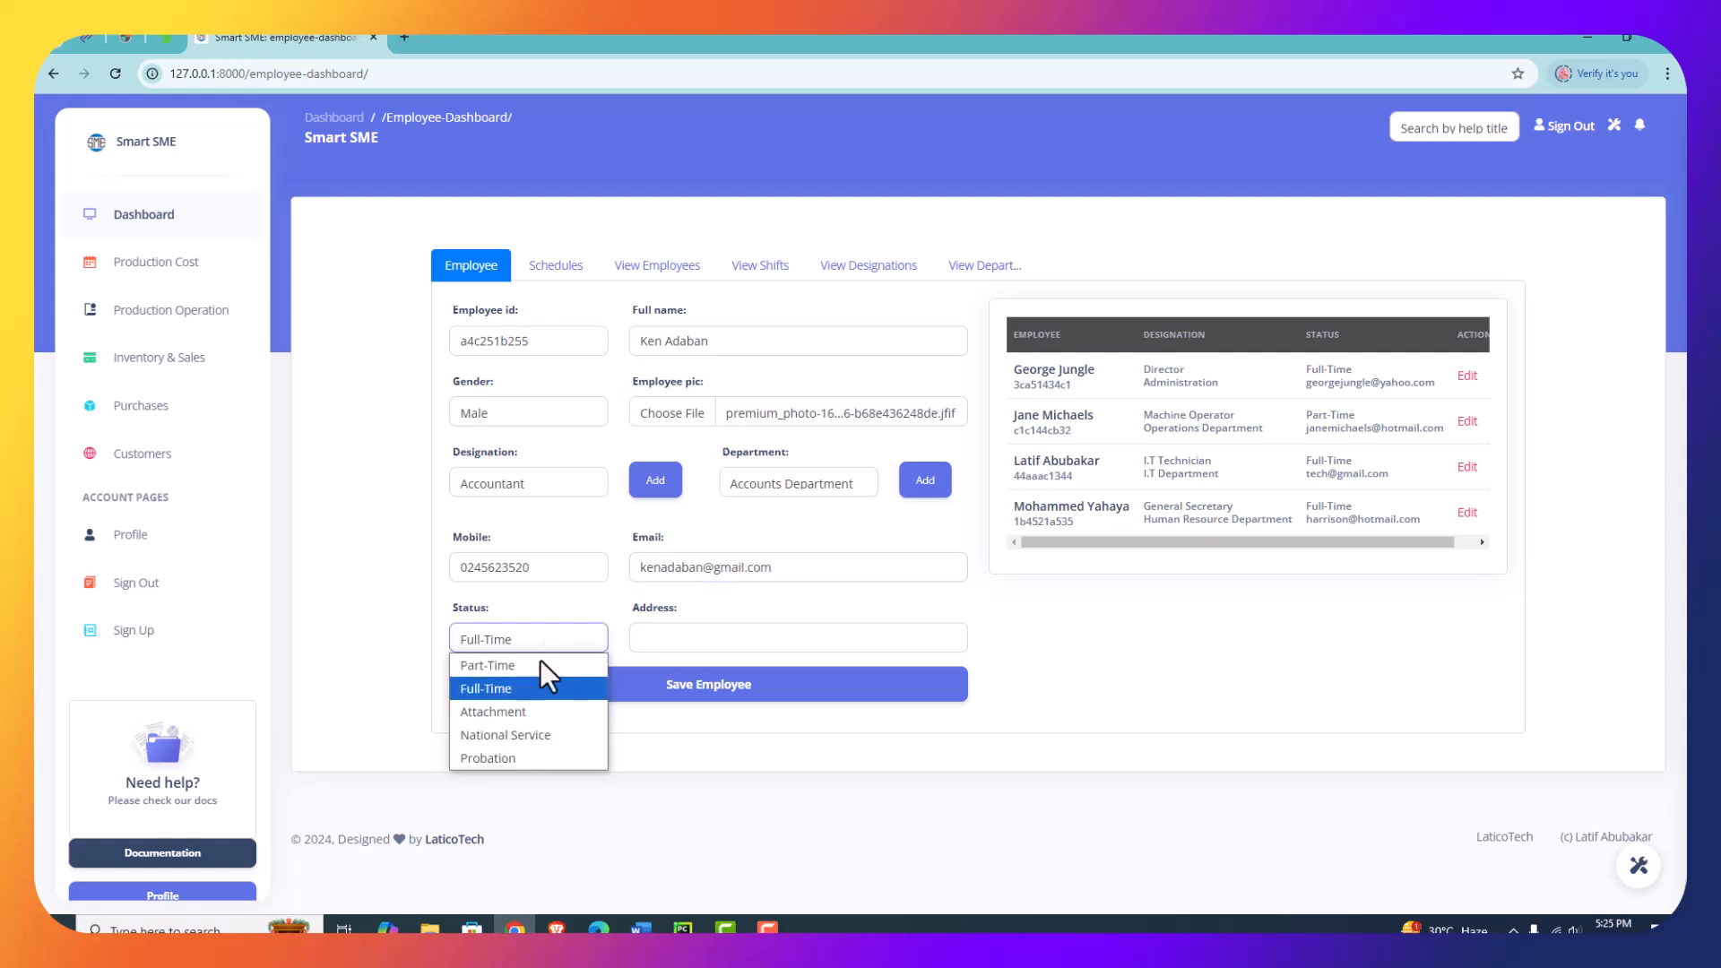
click(747, 624)
- Fill in the employee's address by adapting a previously used entry, and save the employee record
click(754, 632)
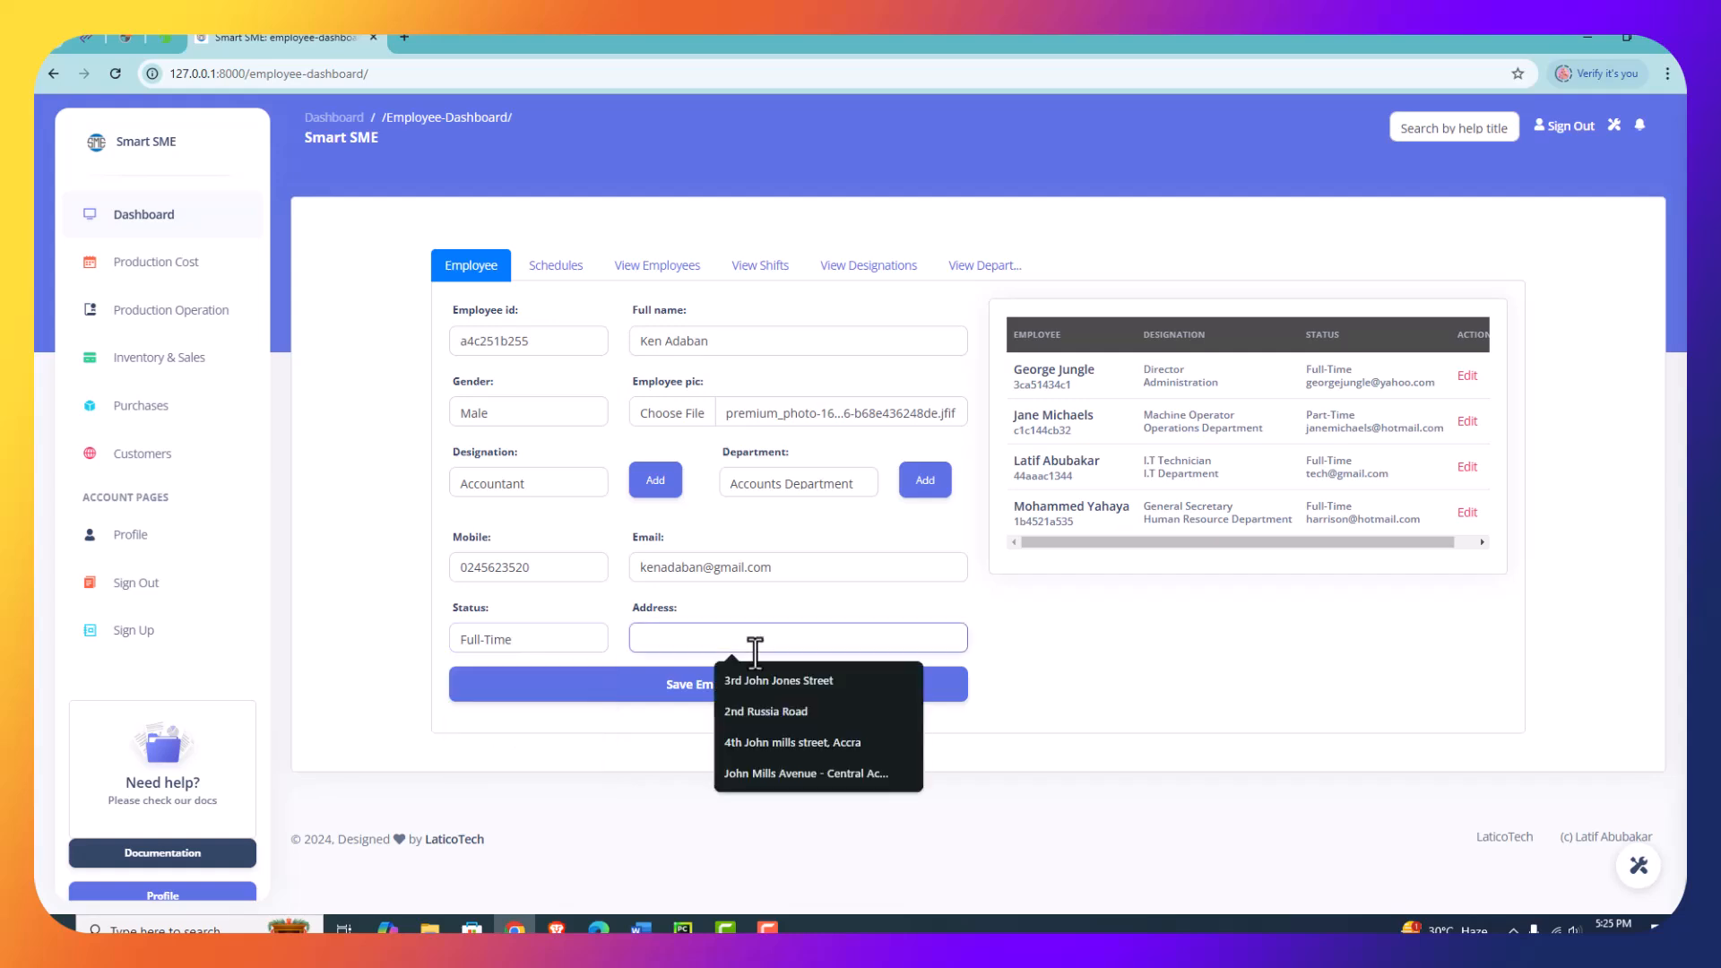
click(815, 772)
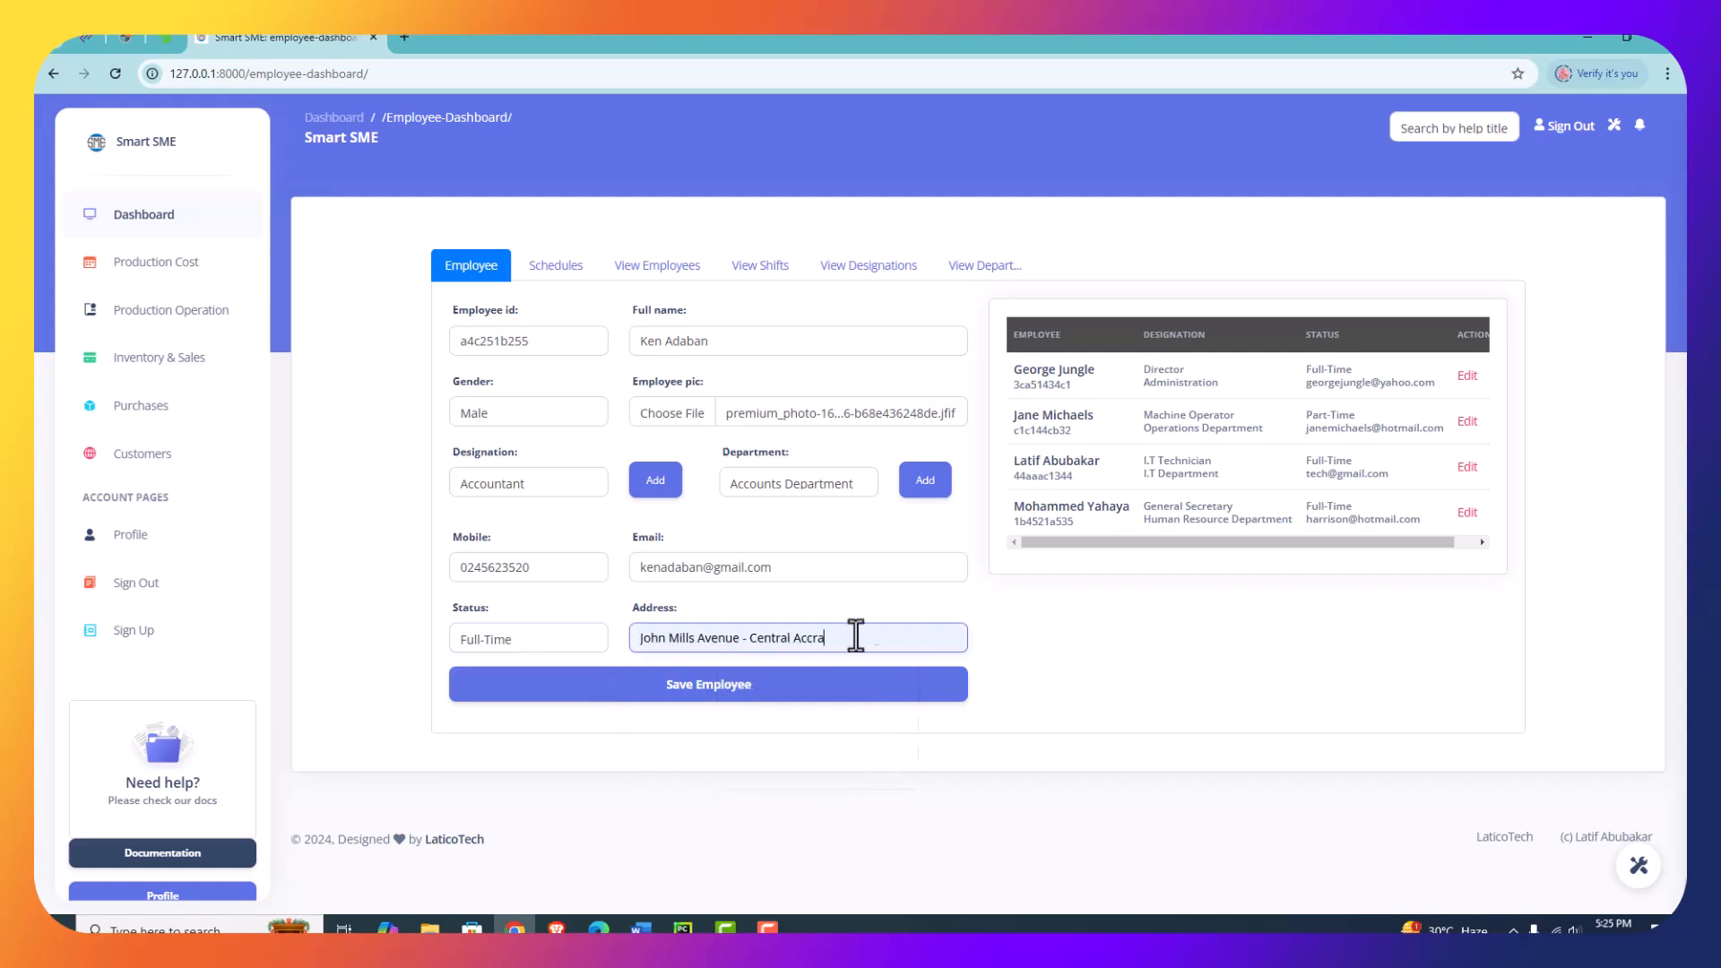
key(BackSpace)
key(BackSpace)
key(BackSpace)
key(BackSpace)
key(BackSpace)
key(BackSpace)
key(BackSpace)
key(BackSpace)
key(BackSpace)
text(East Legon)
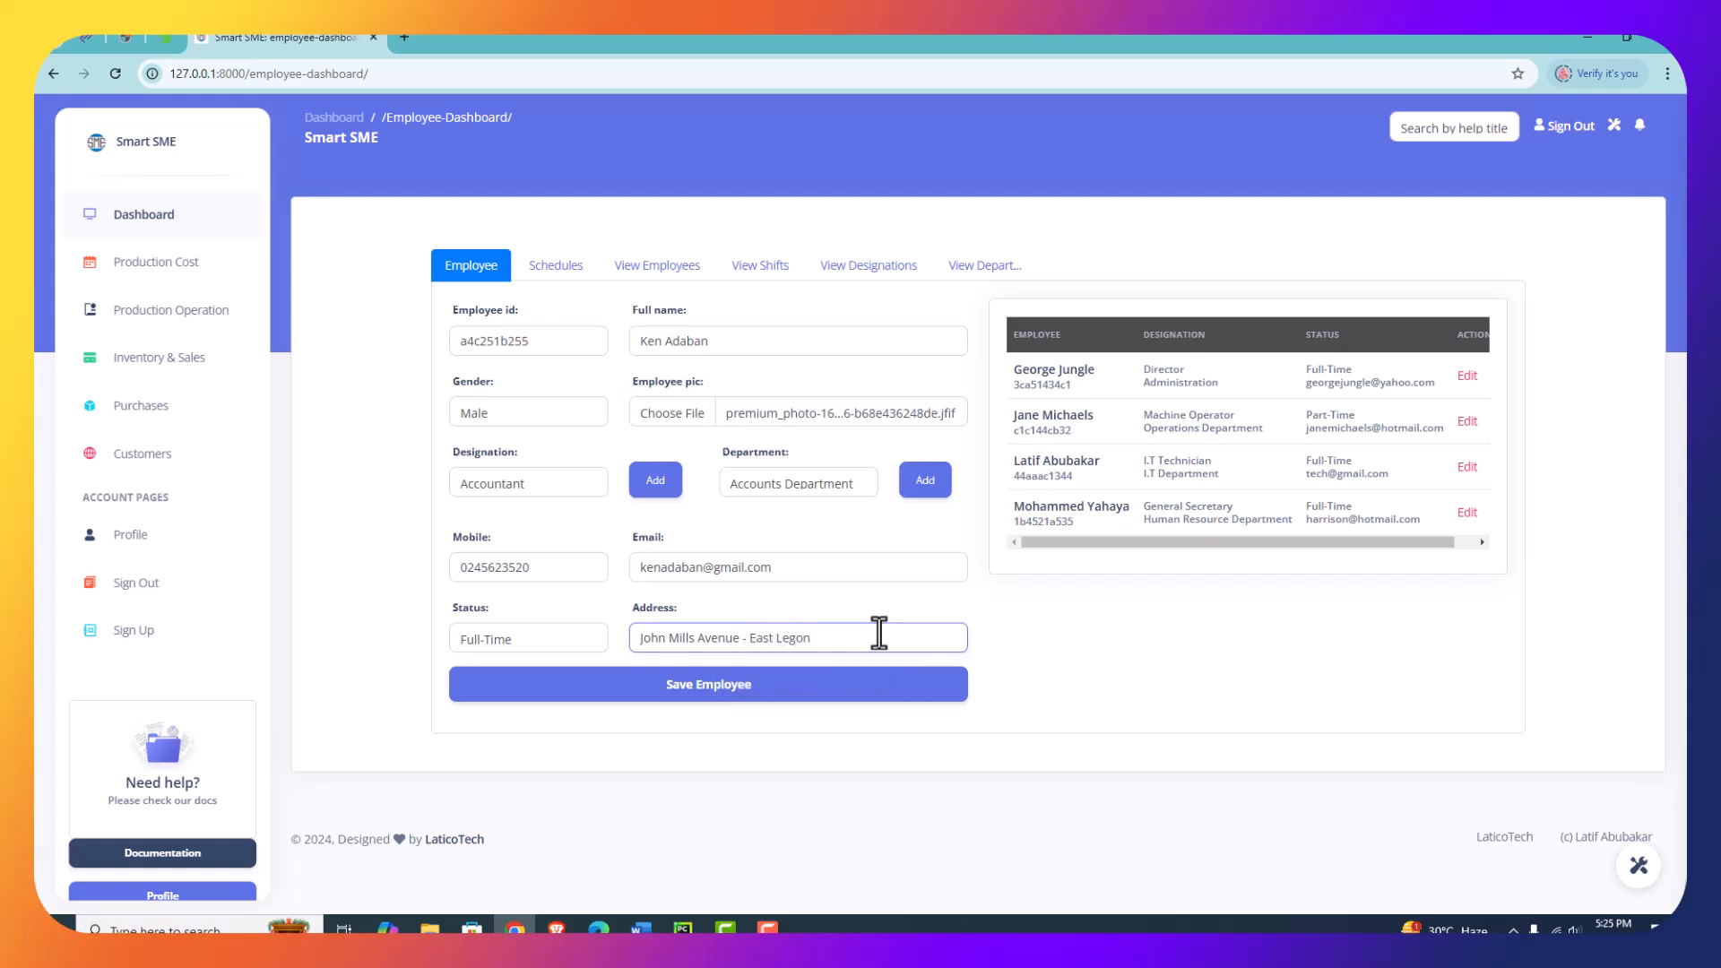
click(799, 690)
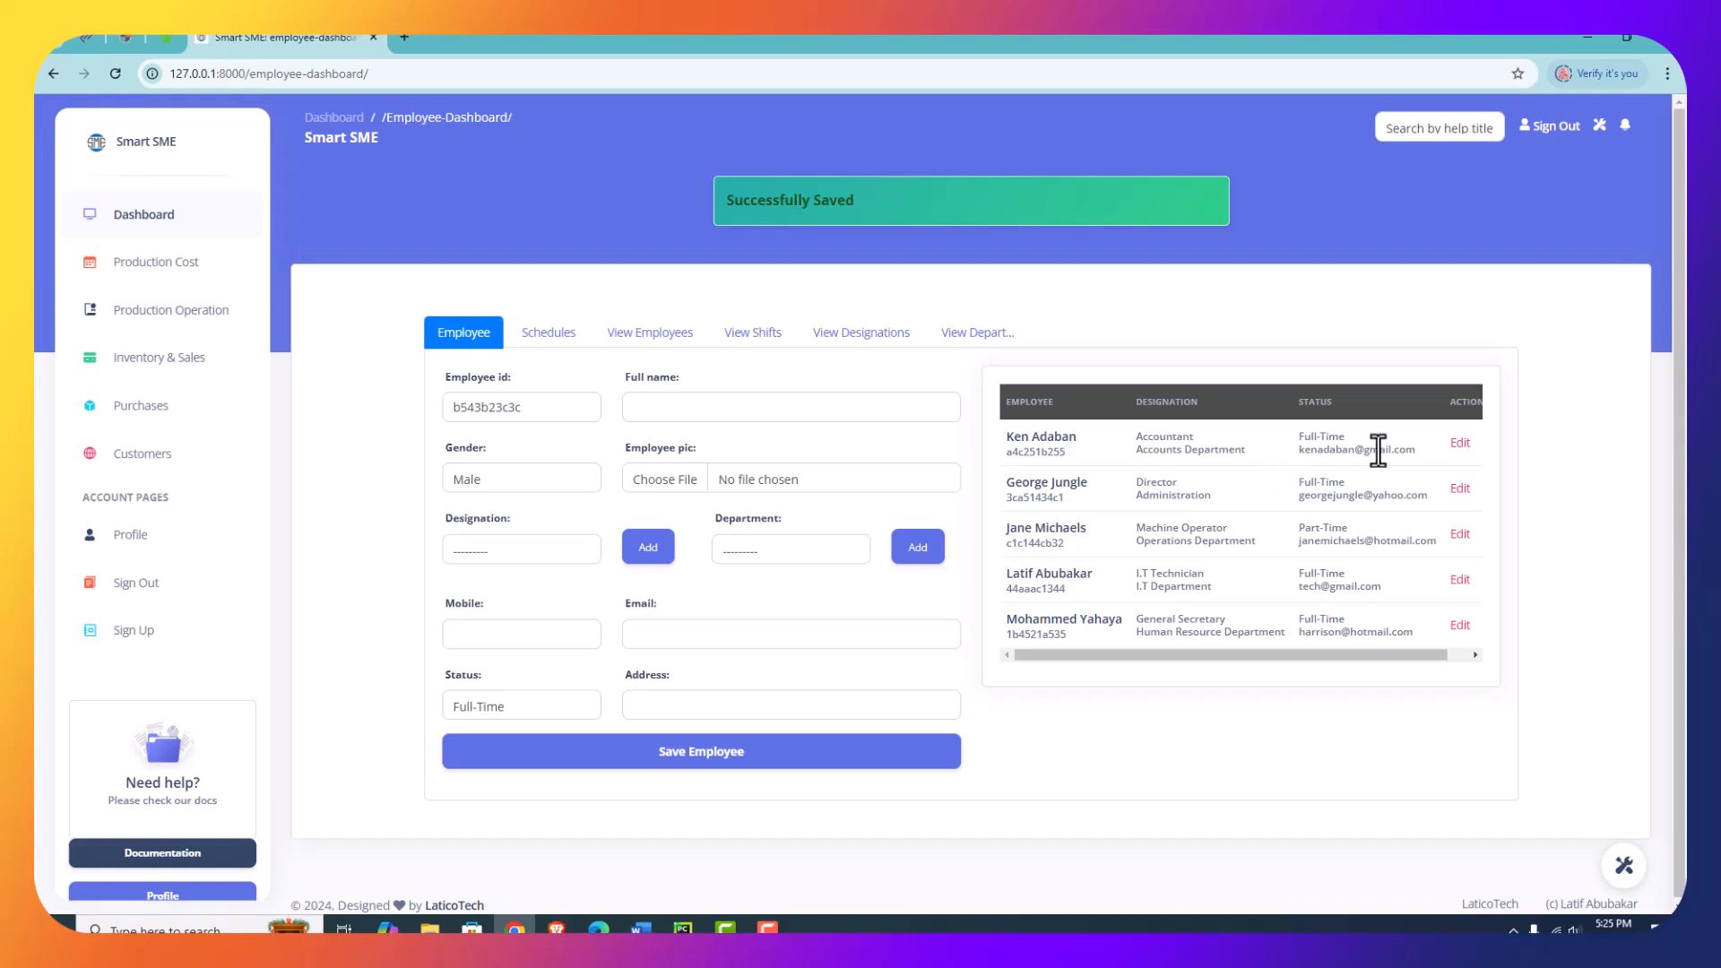
- Edit the newly added accountant's employee record, set the status to Part-Time and update the employee details
click(1458, 446)
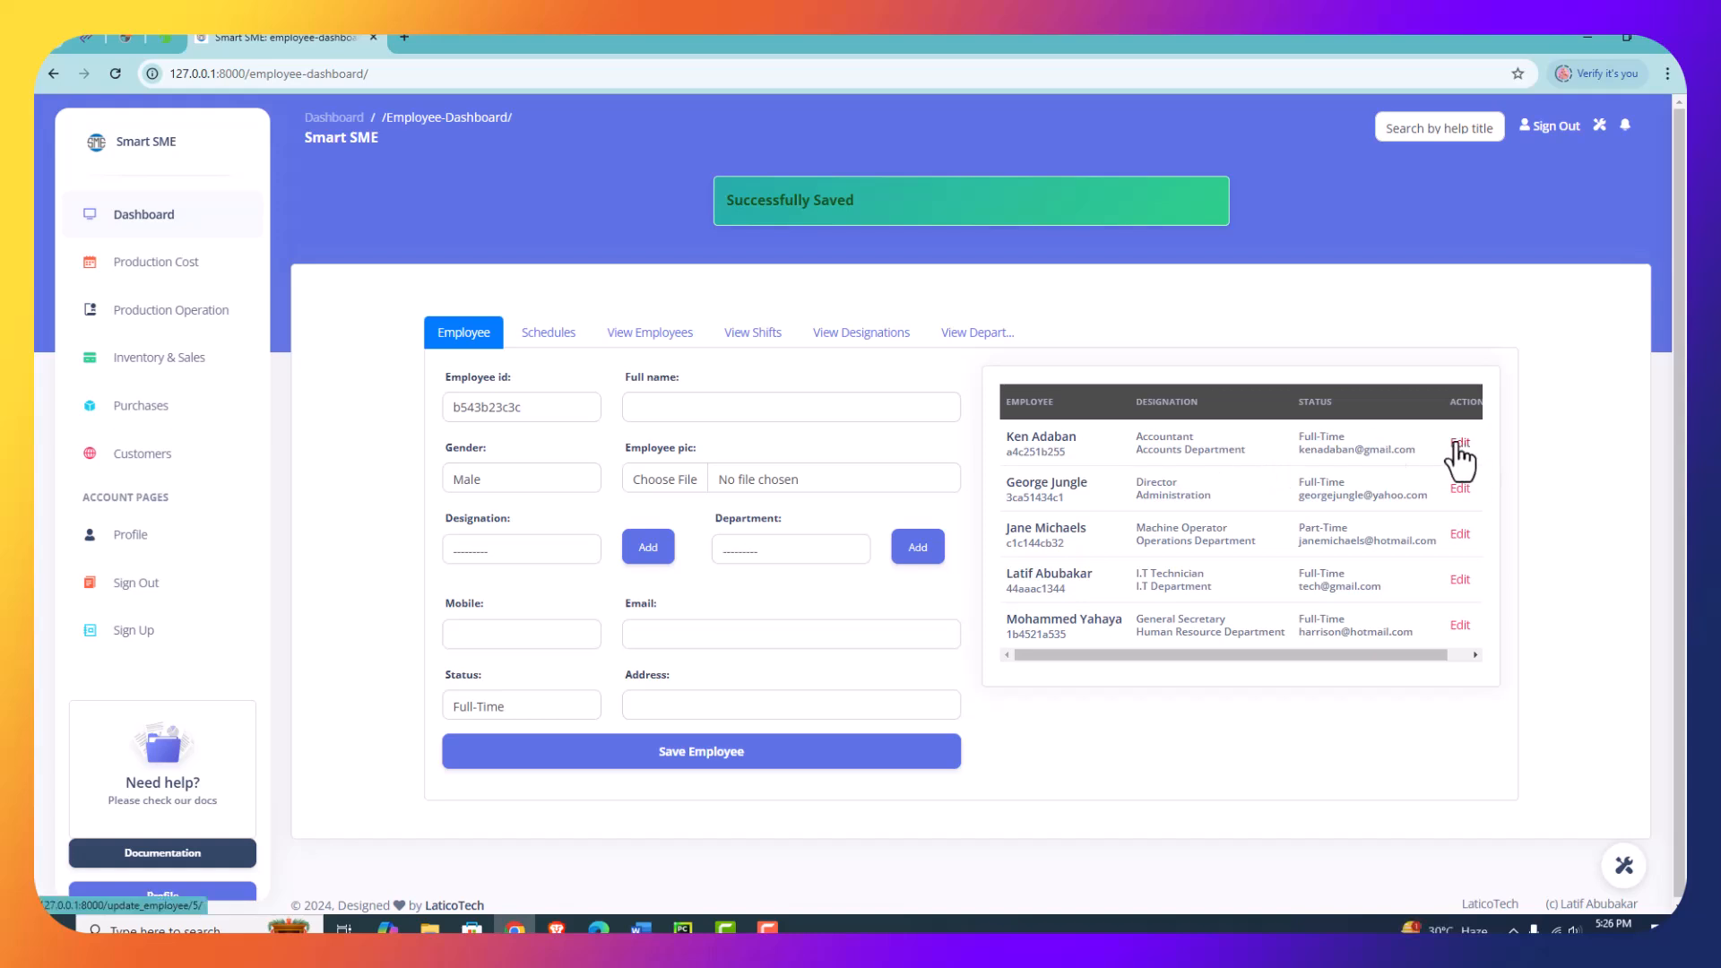
scroll(620, 450, down, 3)
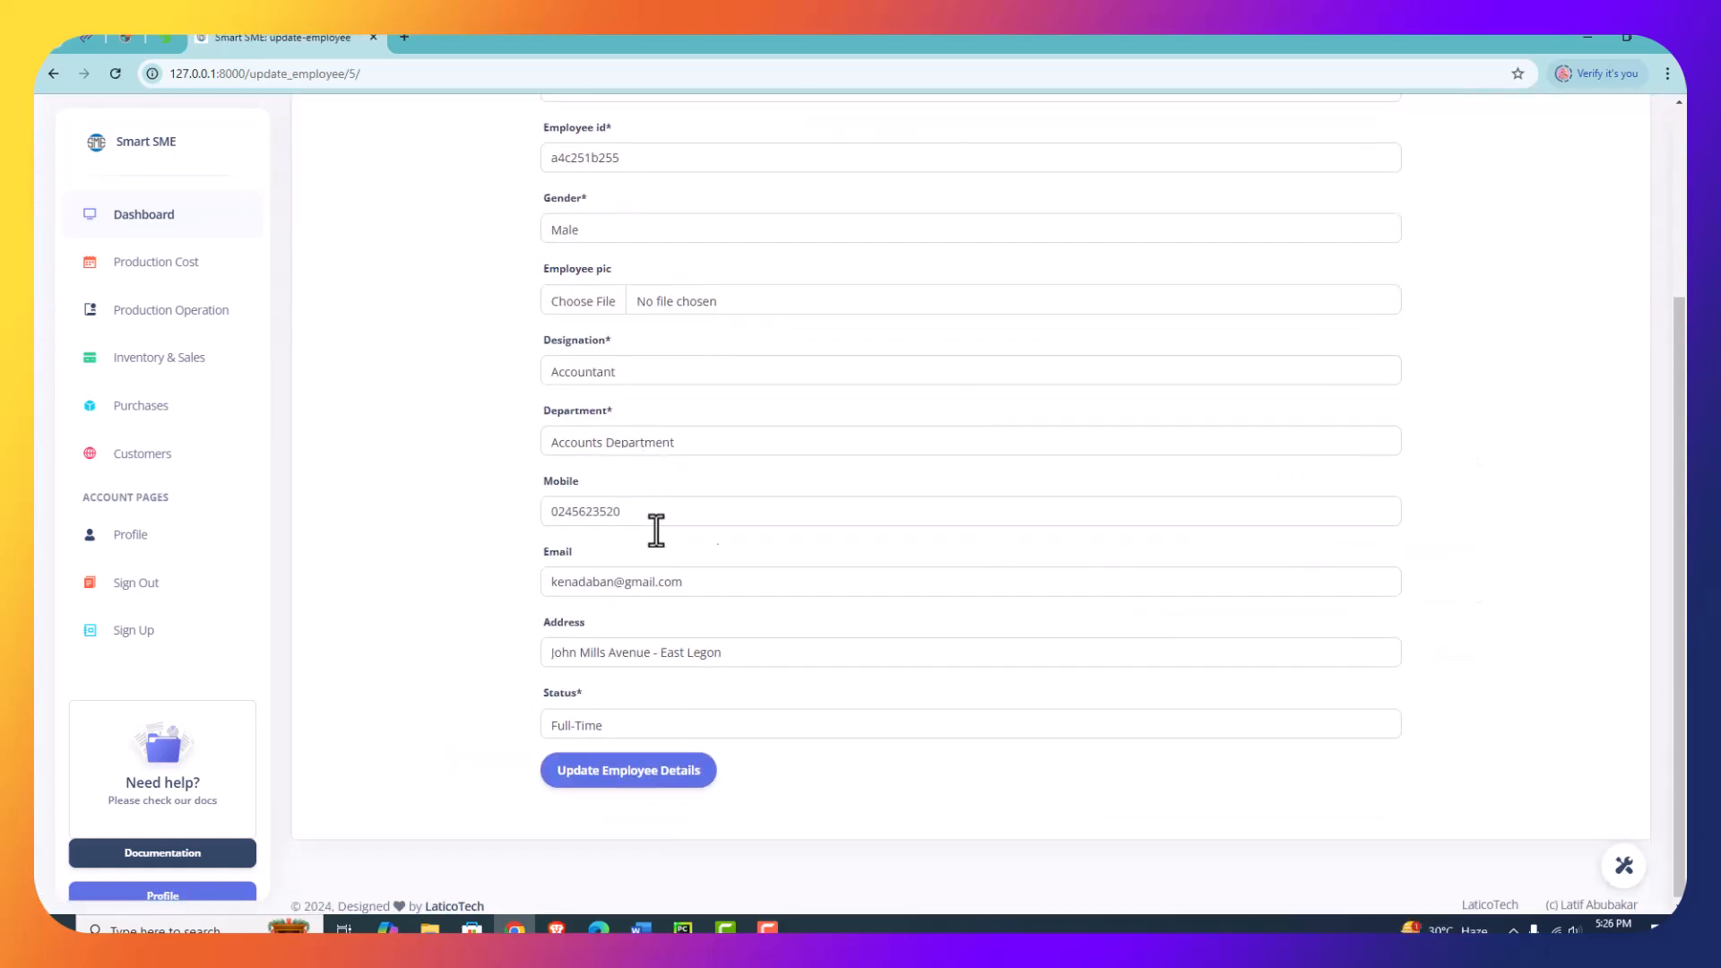
scroll(674, 684, up, 2)
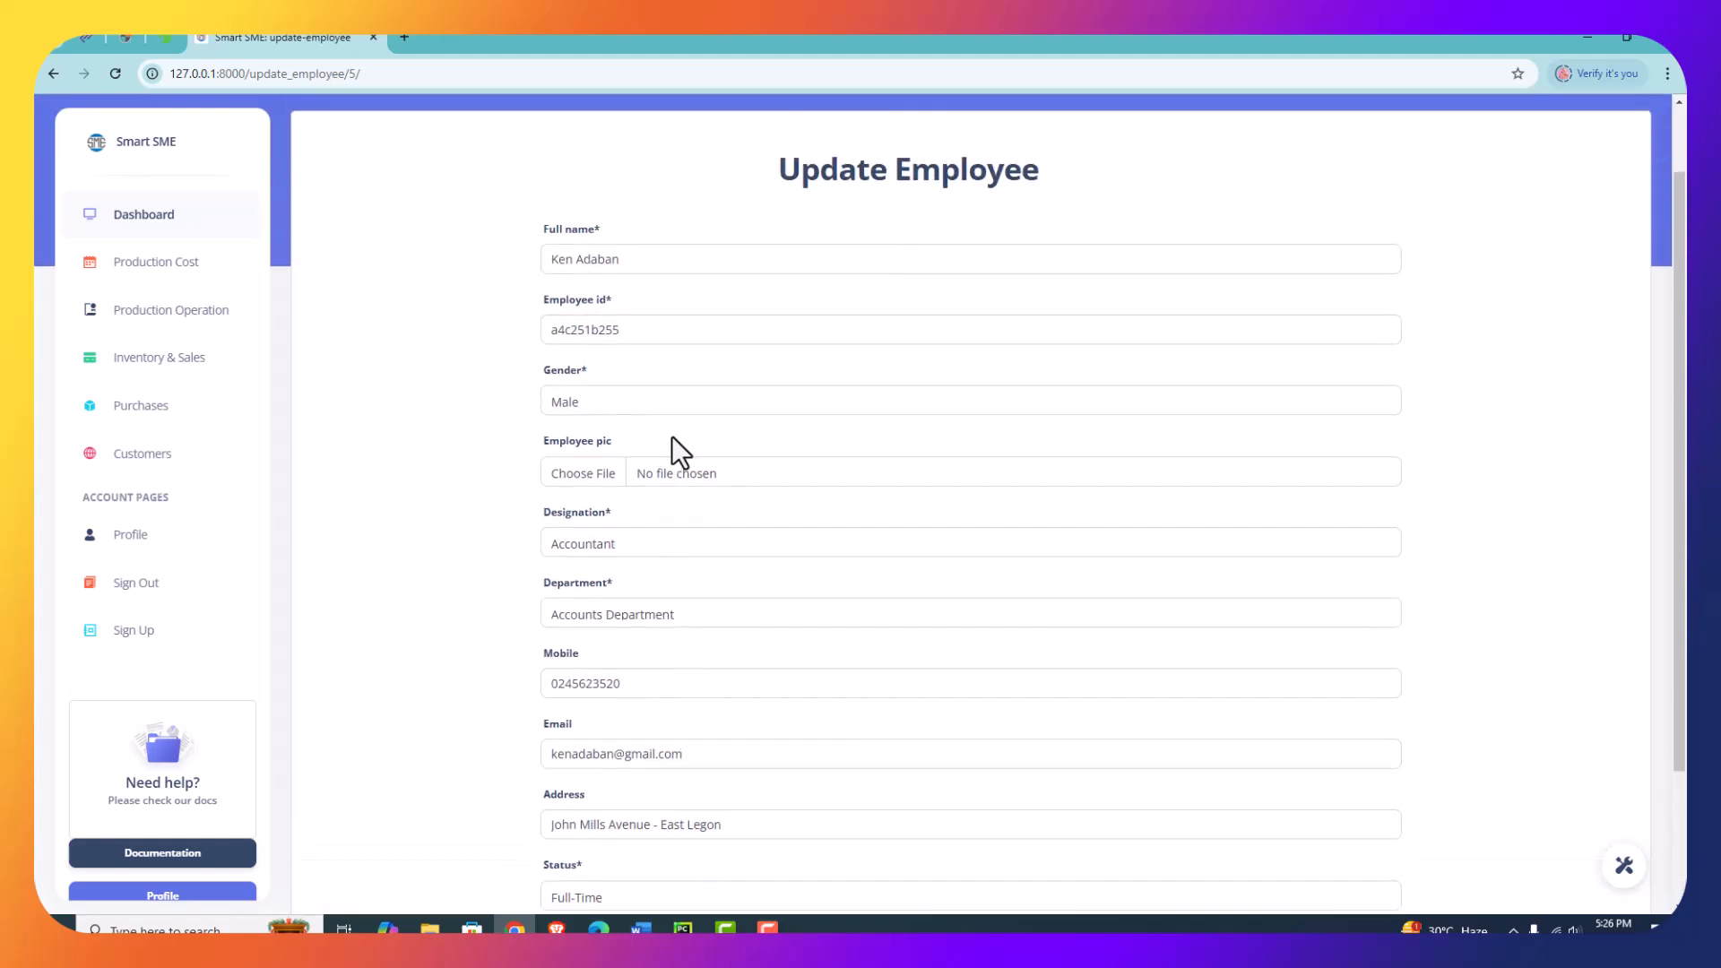
scroll(661, 394, down, 2)
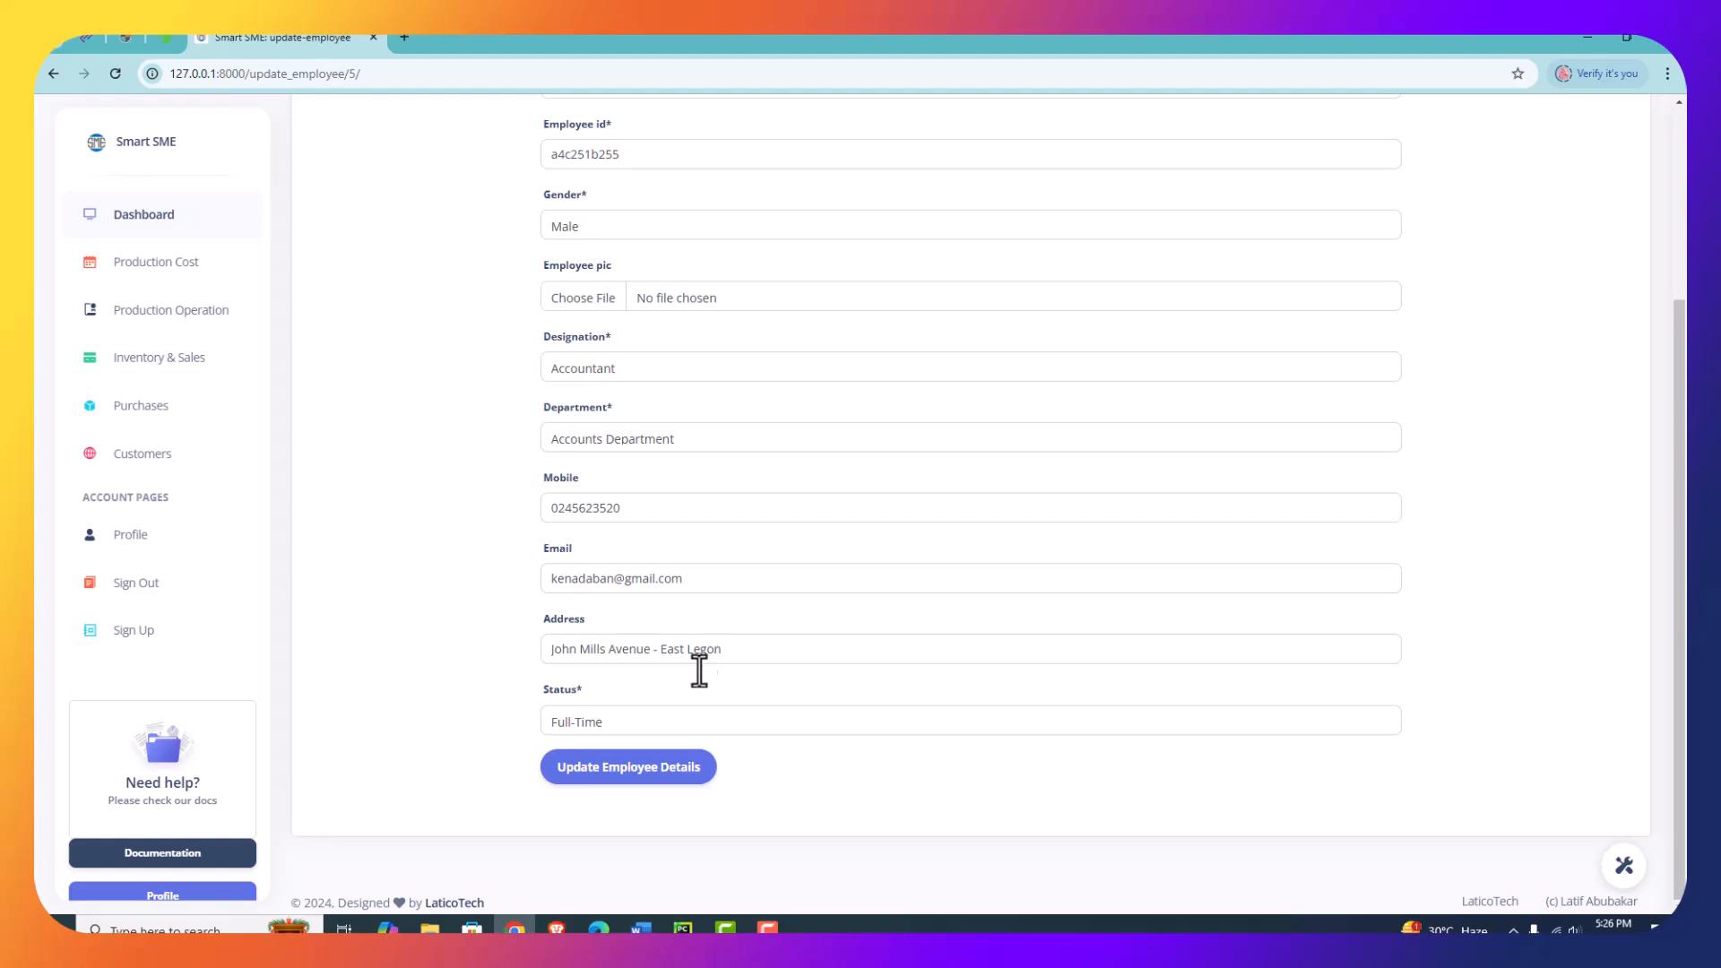
click(617, 723)
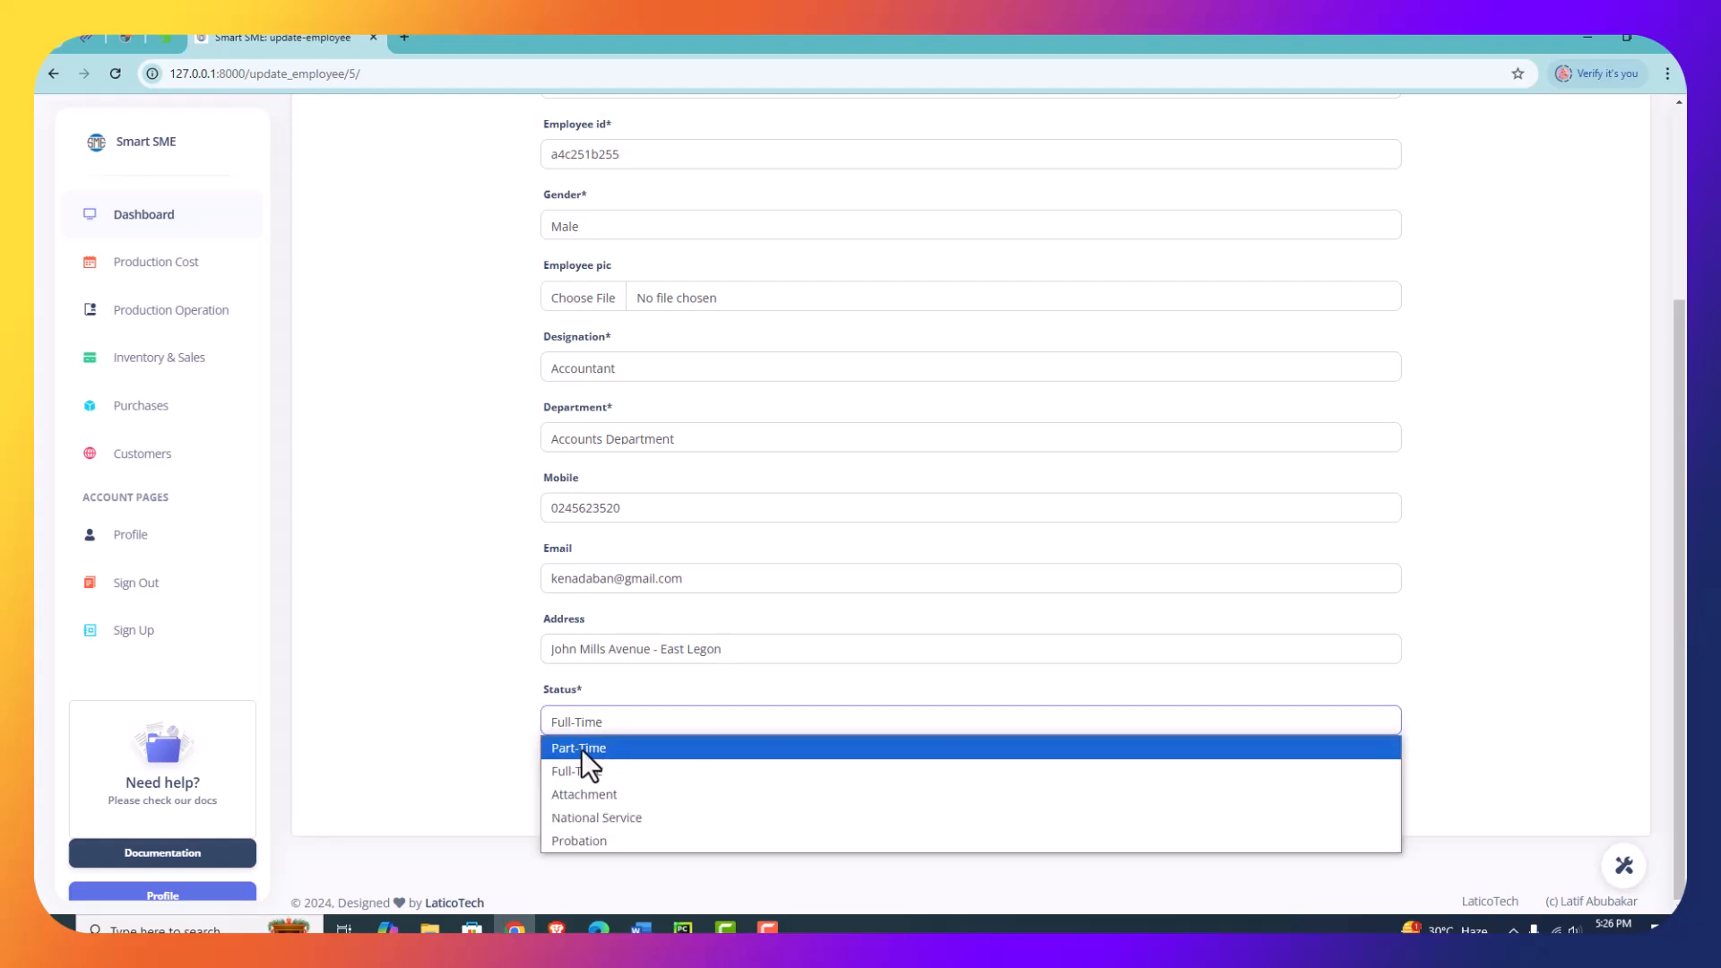
click(581, 749)
click(674, 769)
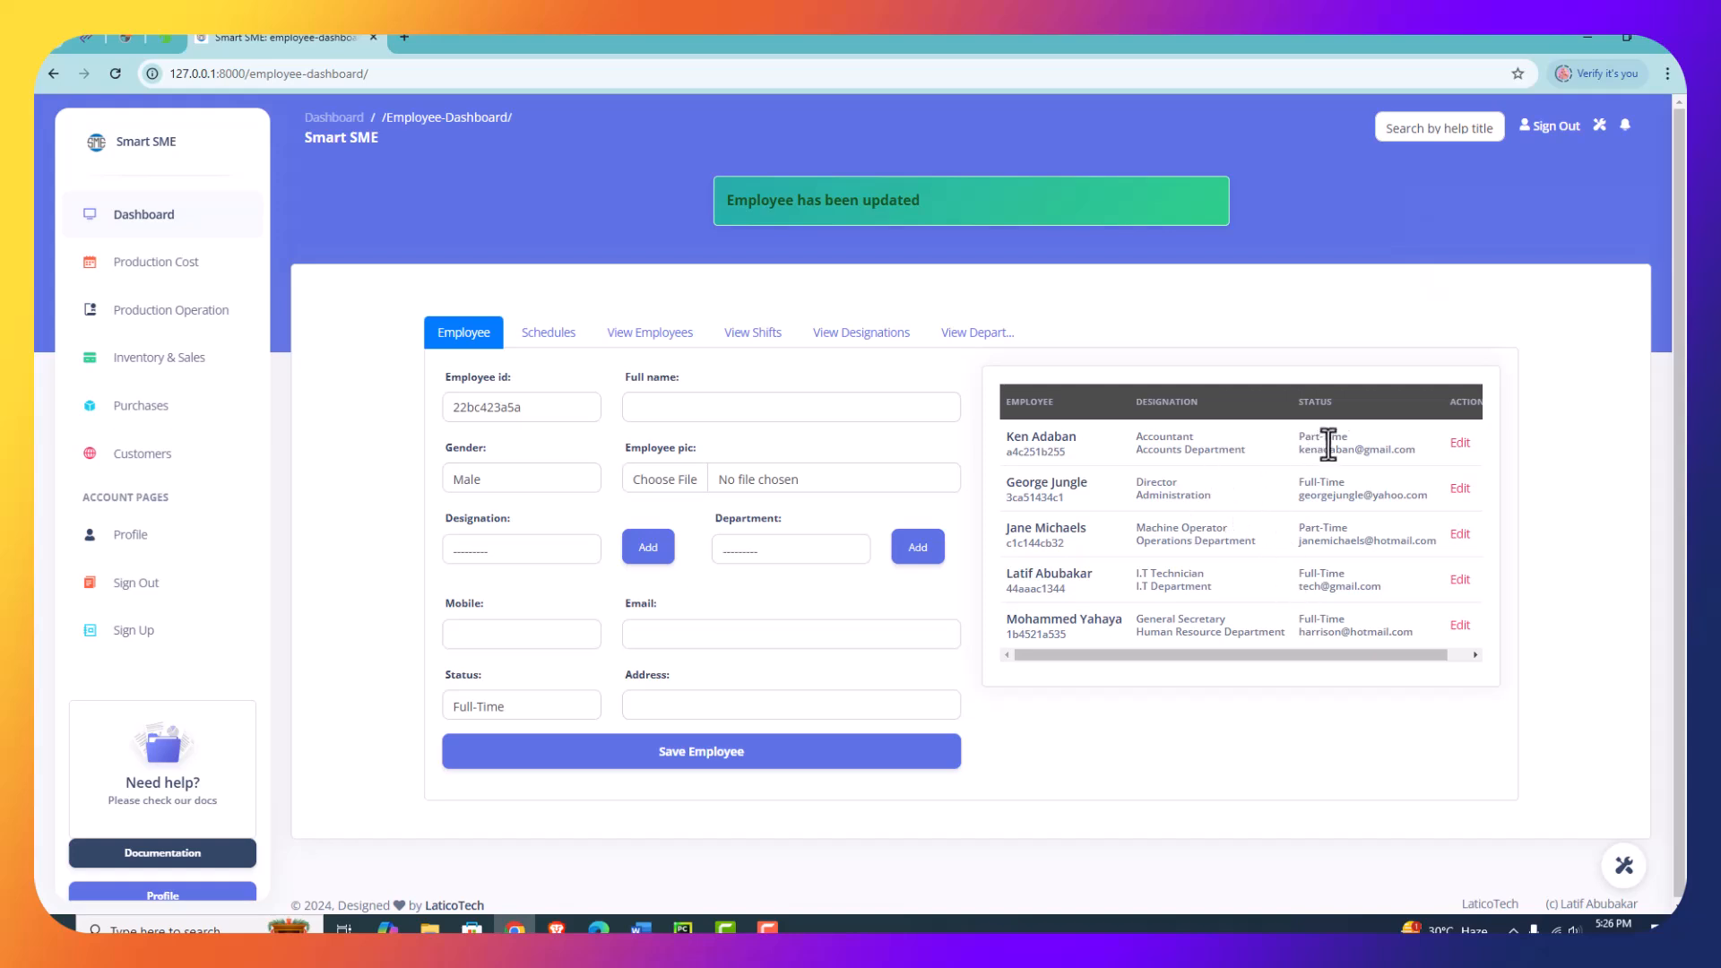
drag(1348, 438, 1305, 439)
- Start a shift schedule for the newly added accountant with the shift date 12/05/2024
click(551, 336)
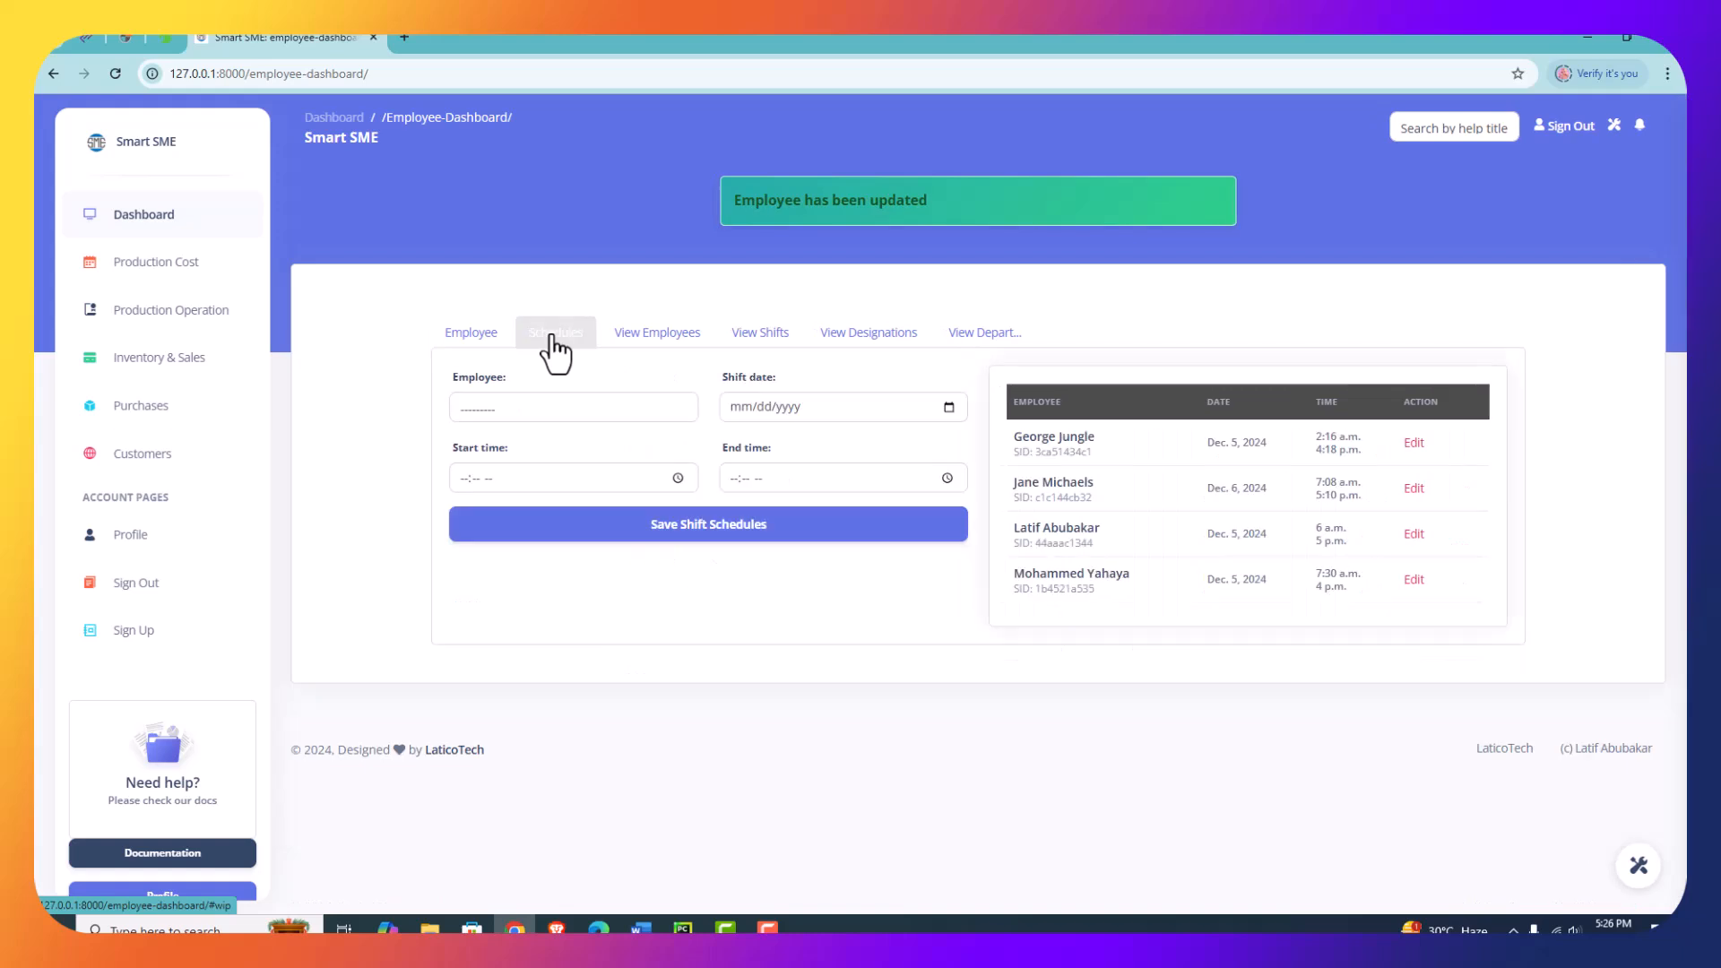
click(548, 399)
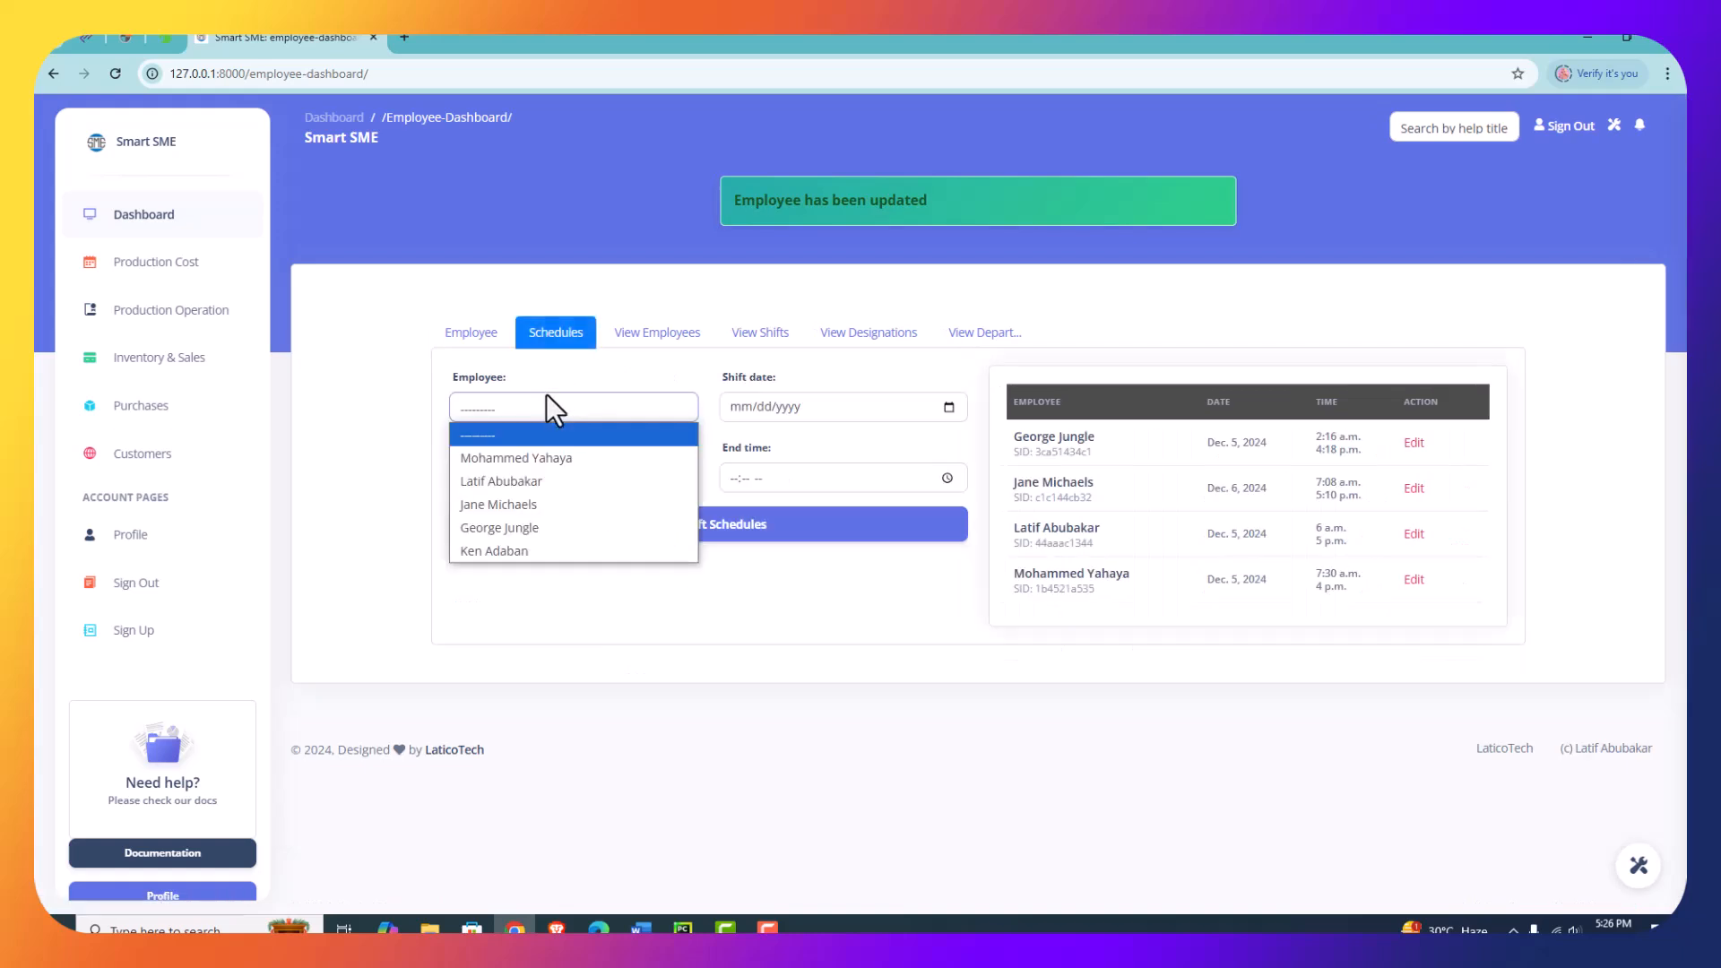
click(513, 548)
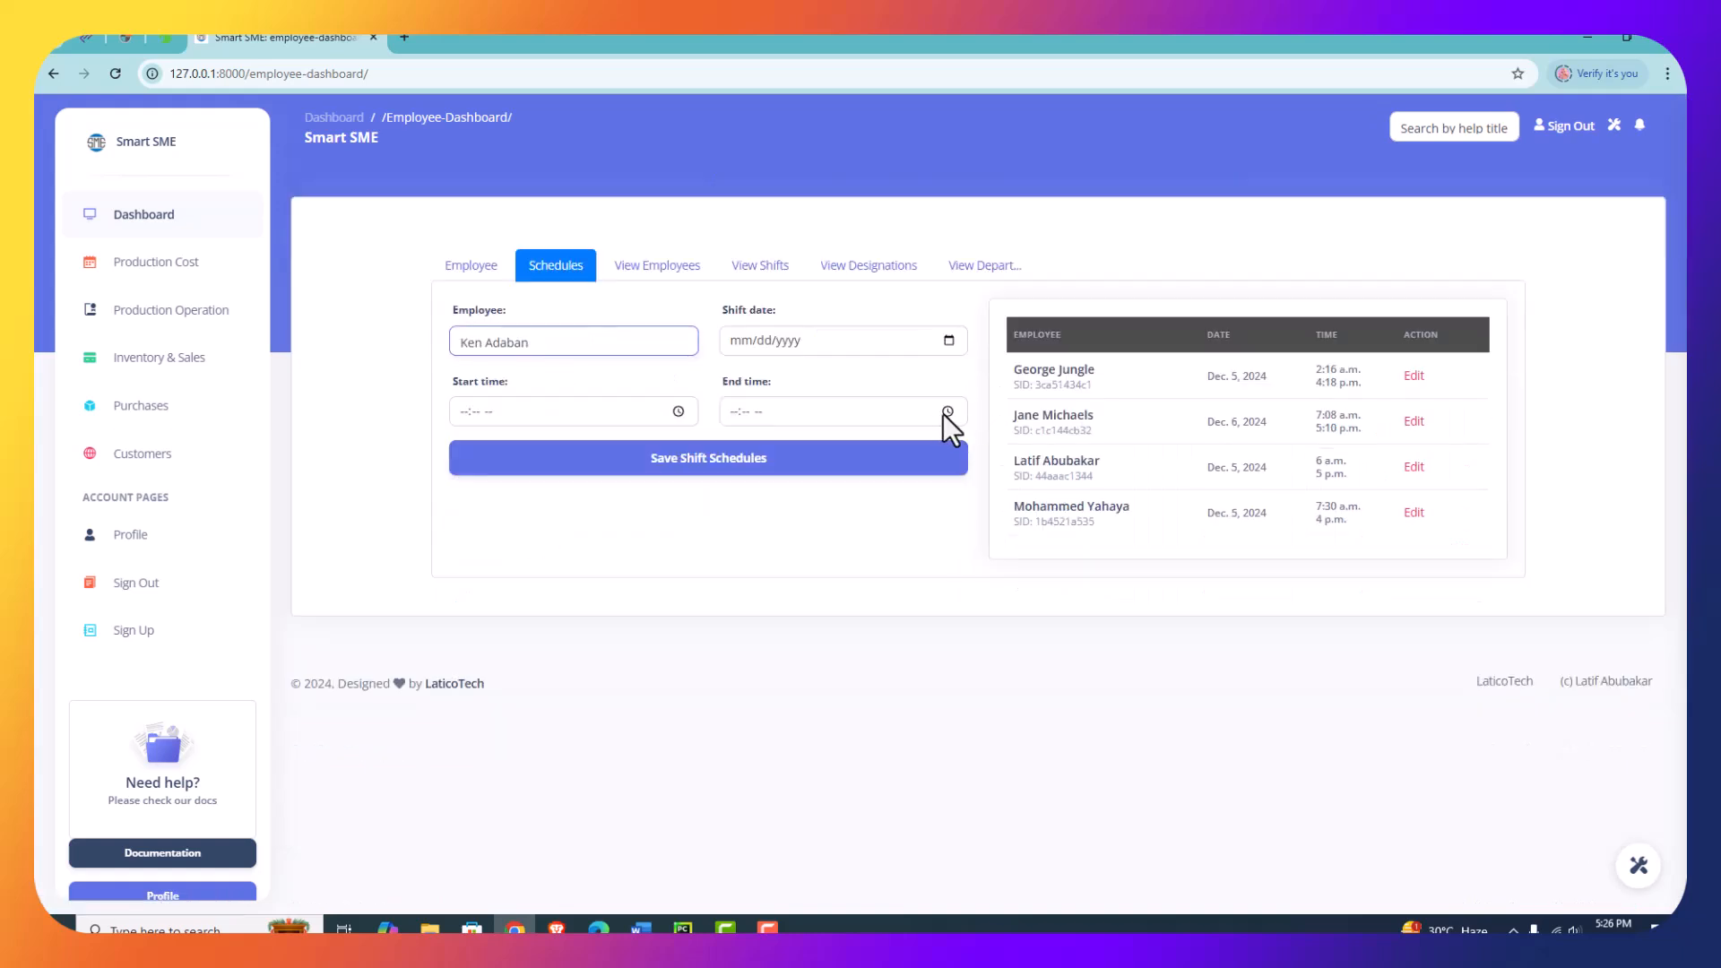
click(949, 341)
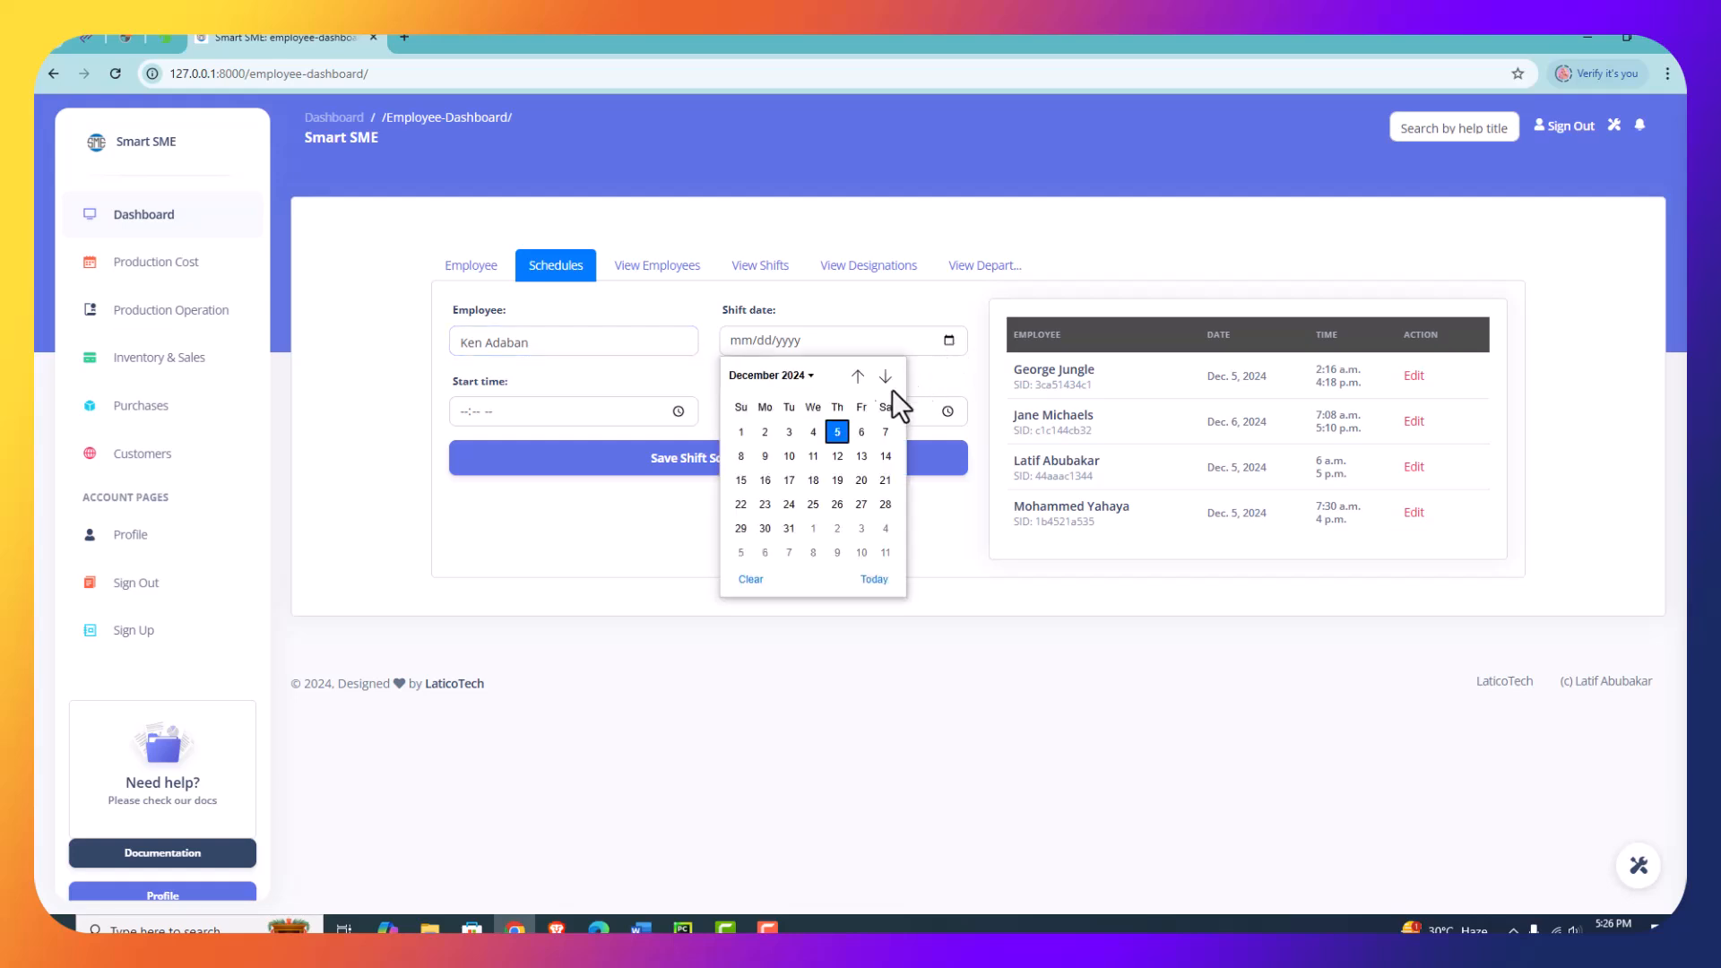
click(837, 432)
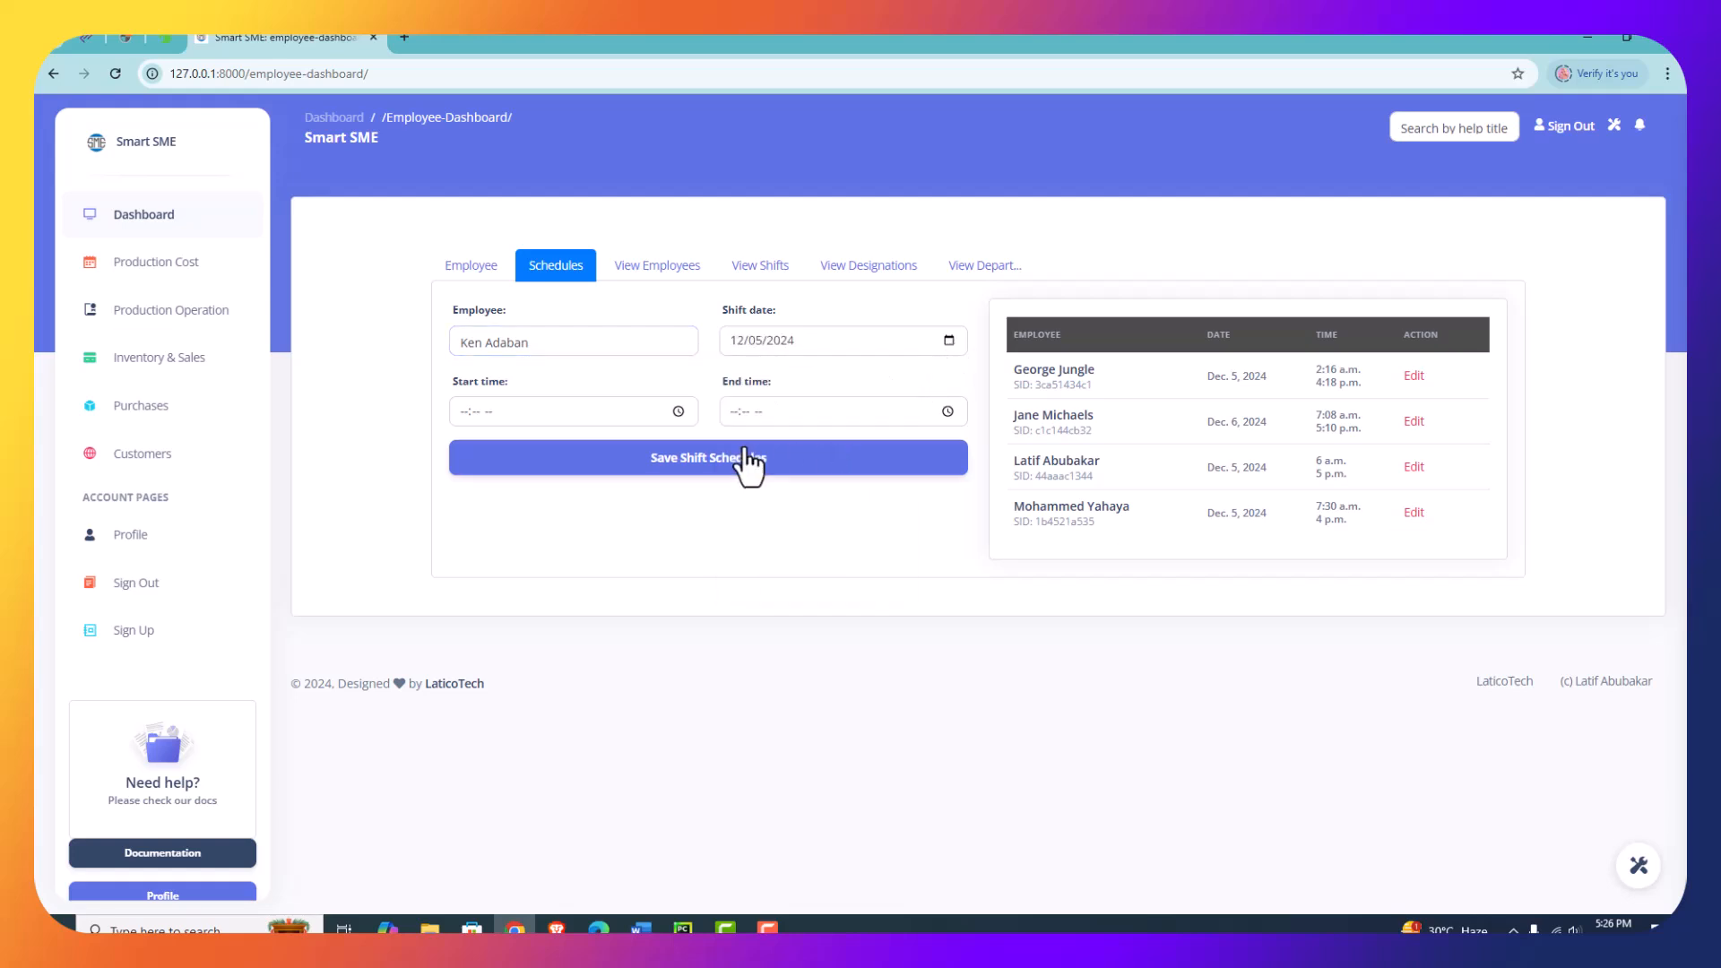
- Set the shift to start at 05:26 AM and end at 10:29 PM, save it and check the schedules list
click(678, 412)
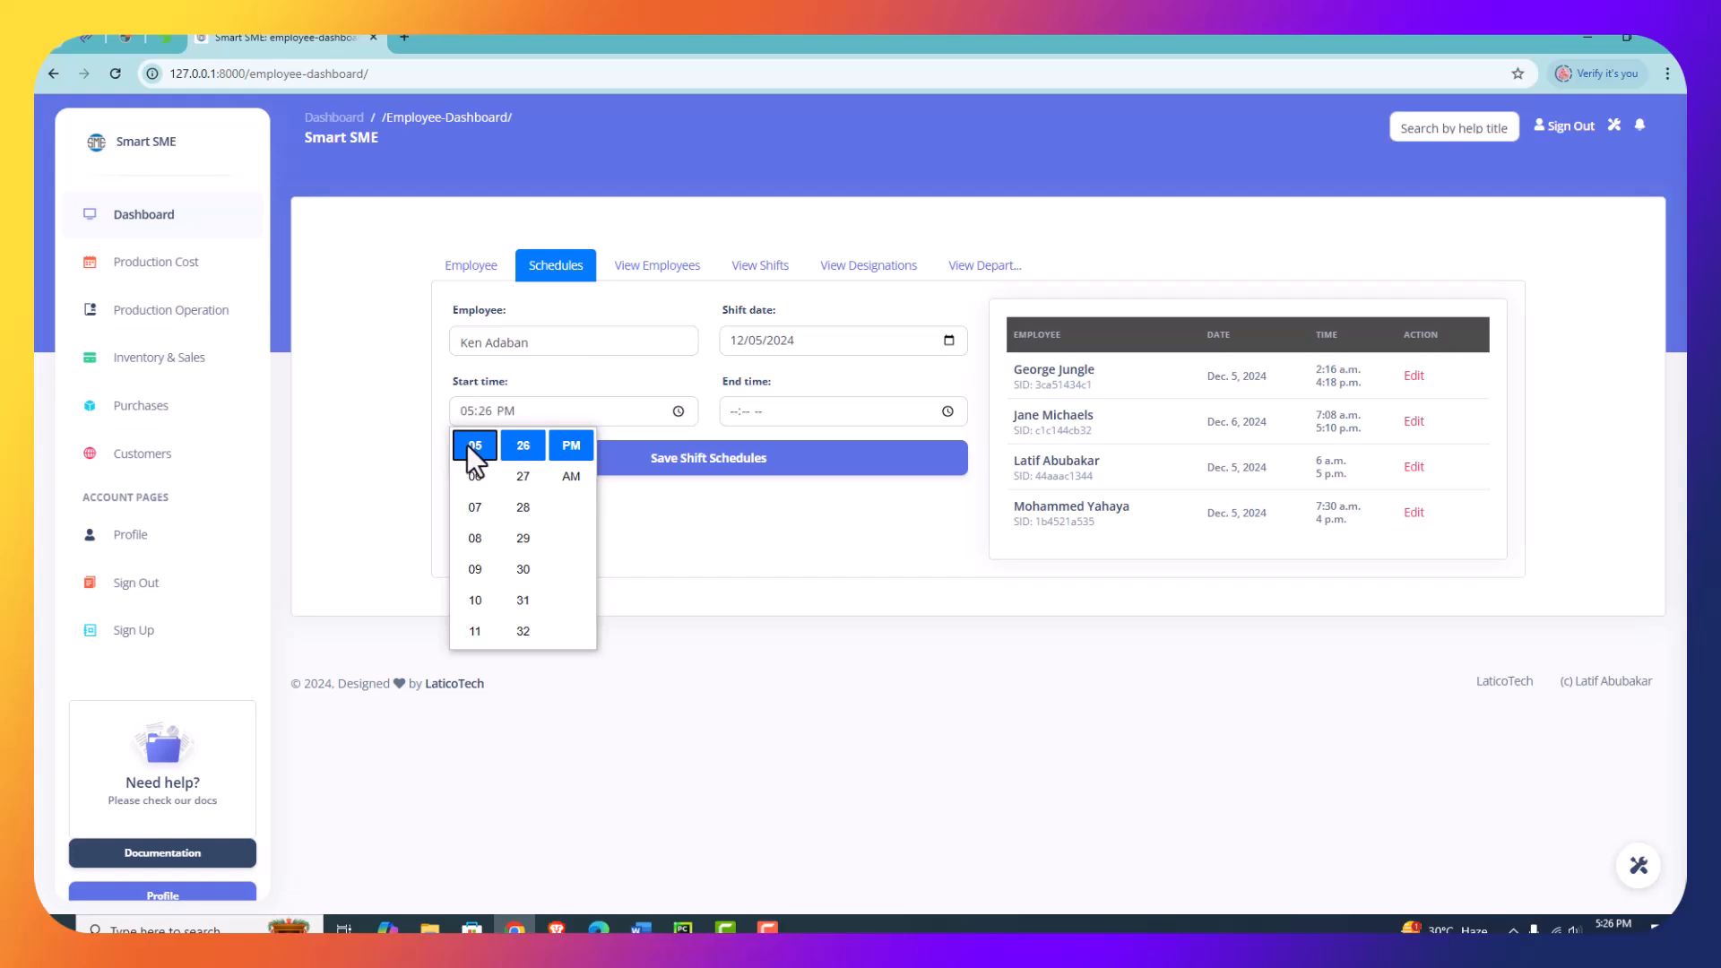
click(581, 476)
click(950, 411)
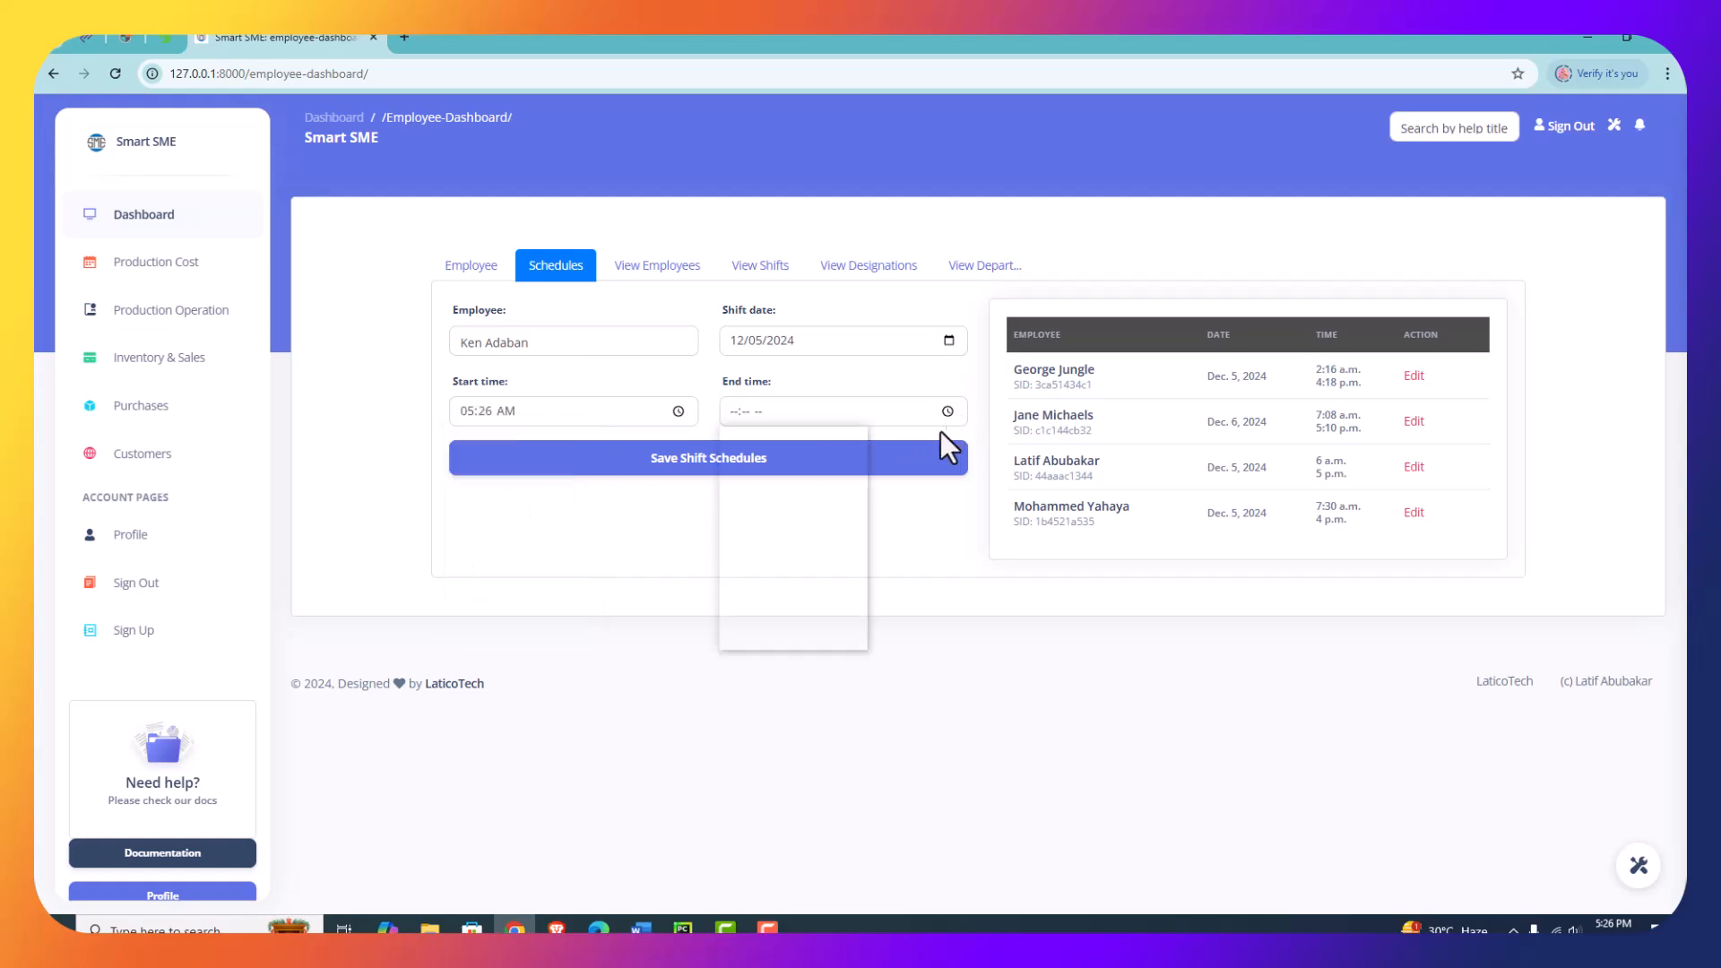
click(746, 598)
click(793, 538)
click(840, 445)
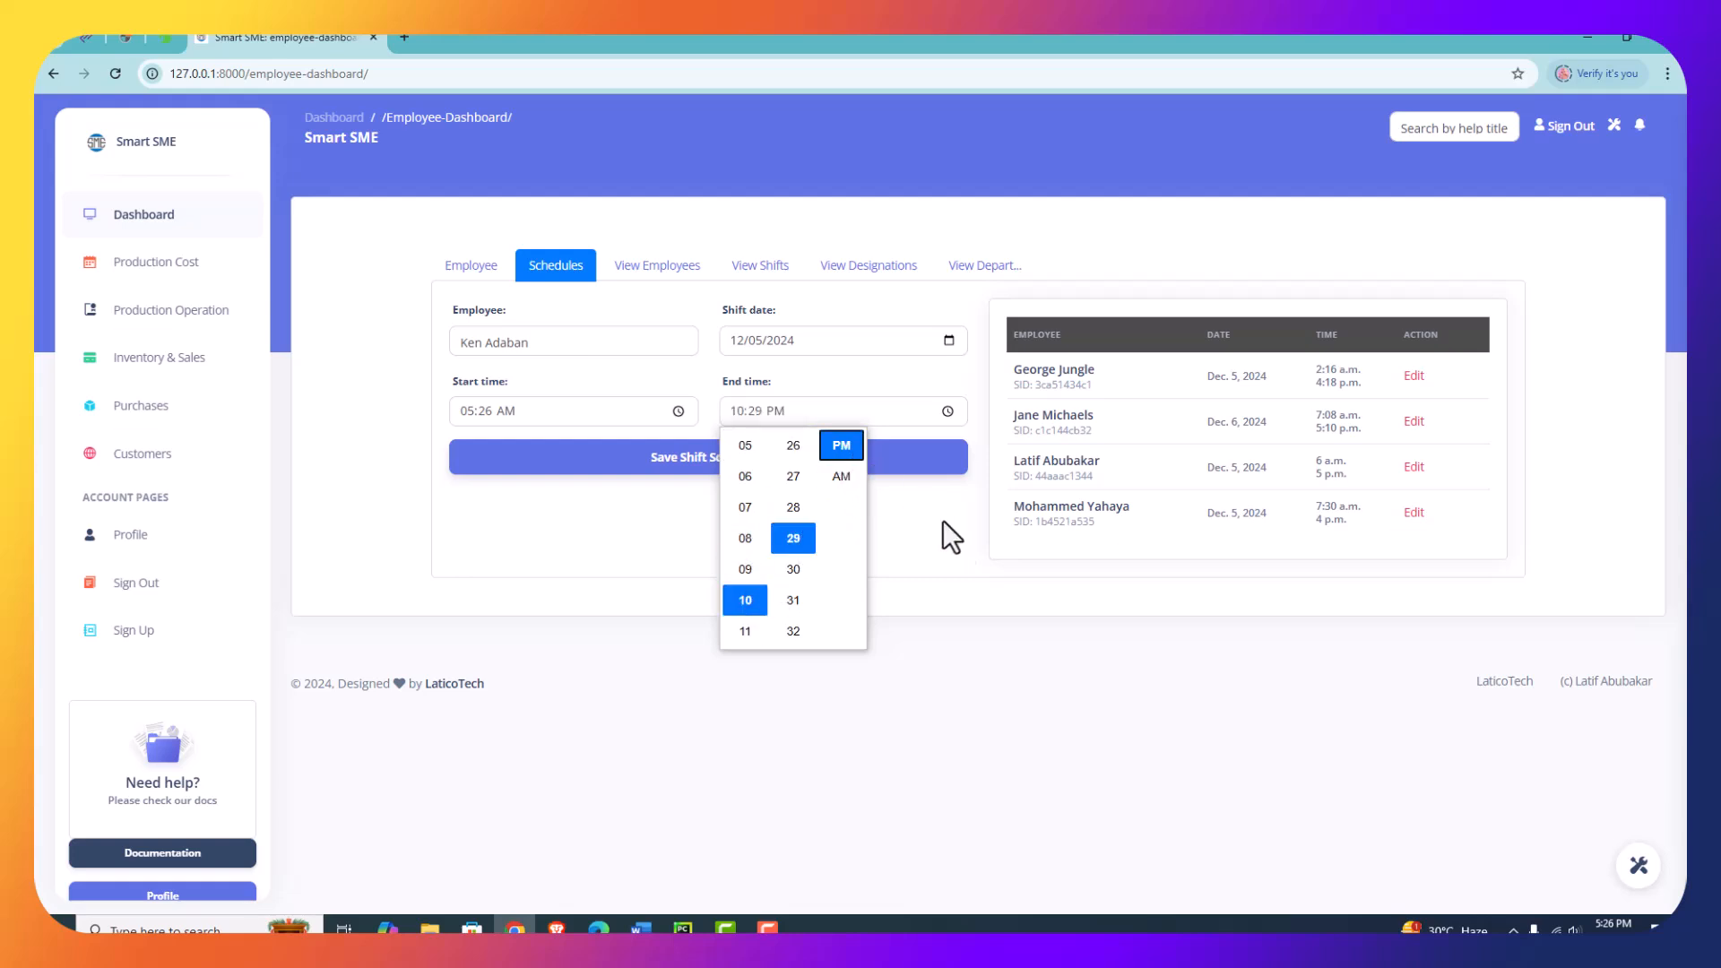
click(934, 529)
click(749, 459)
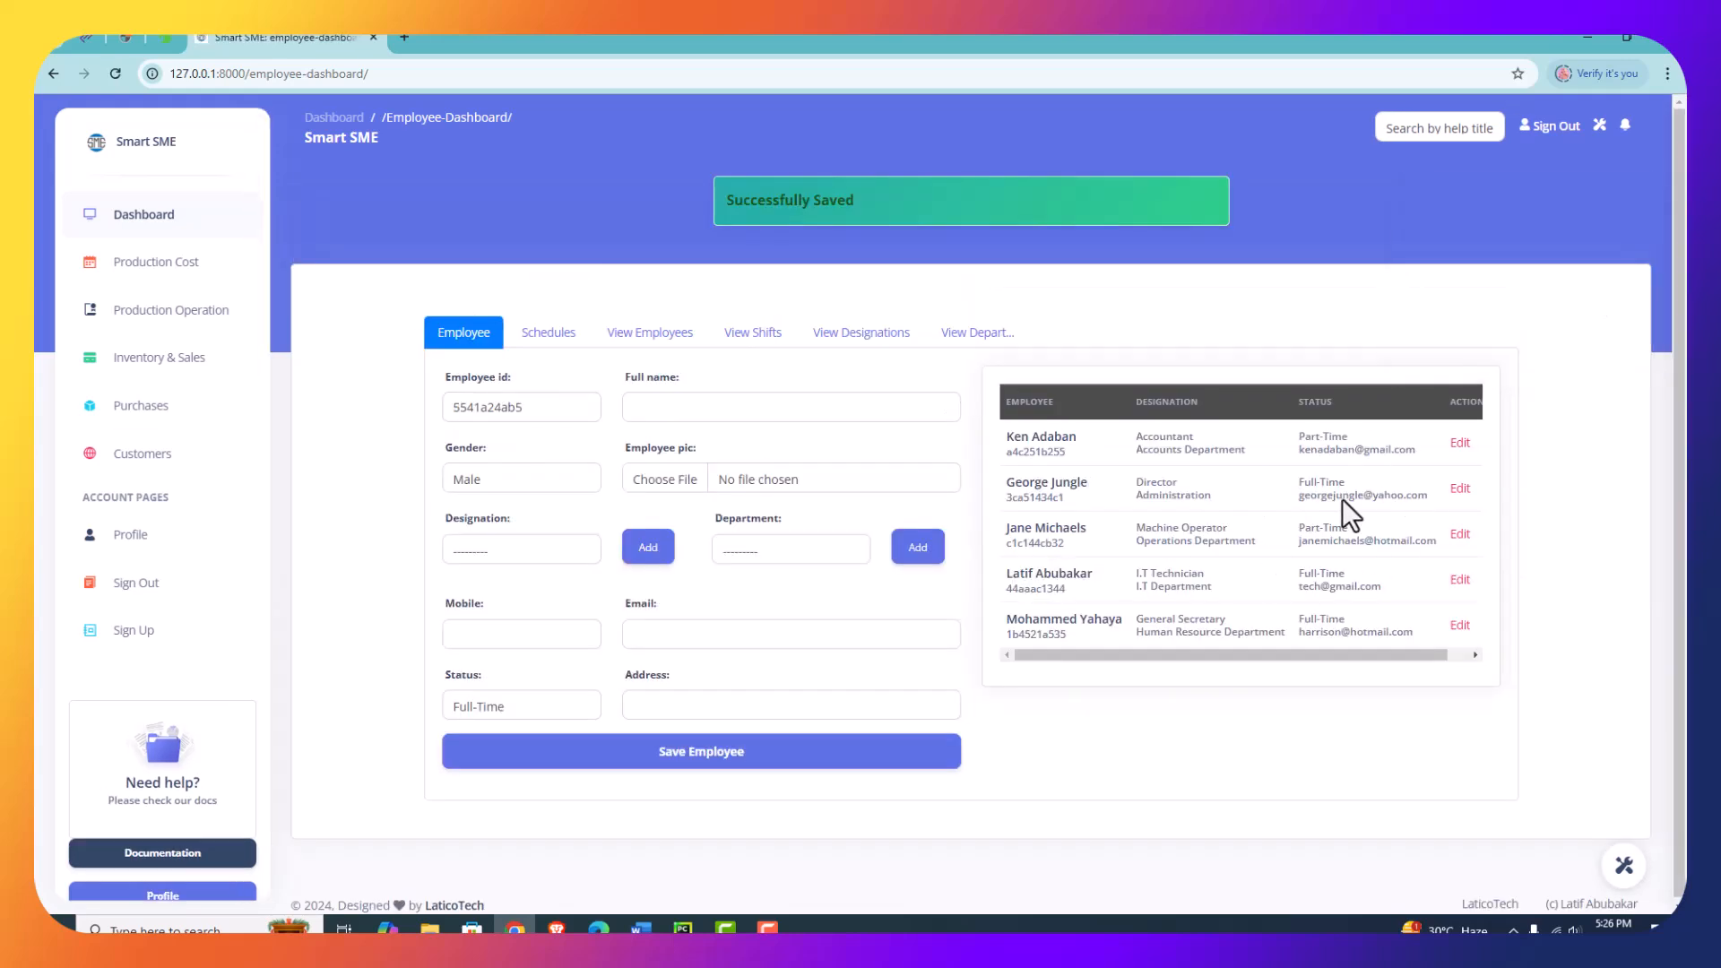
click(549, 336)
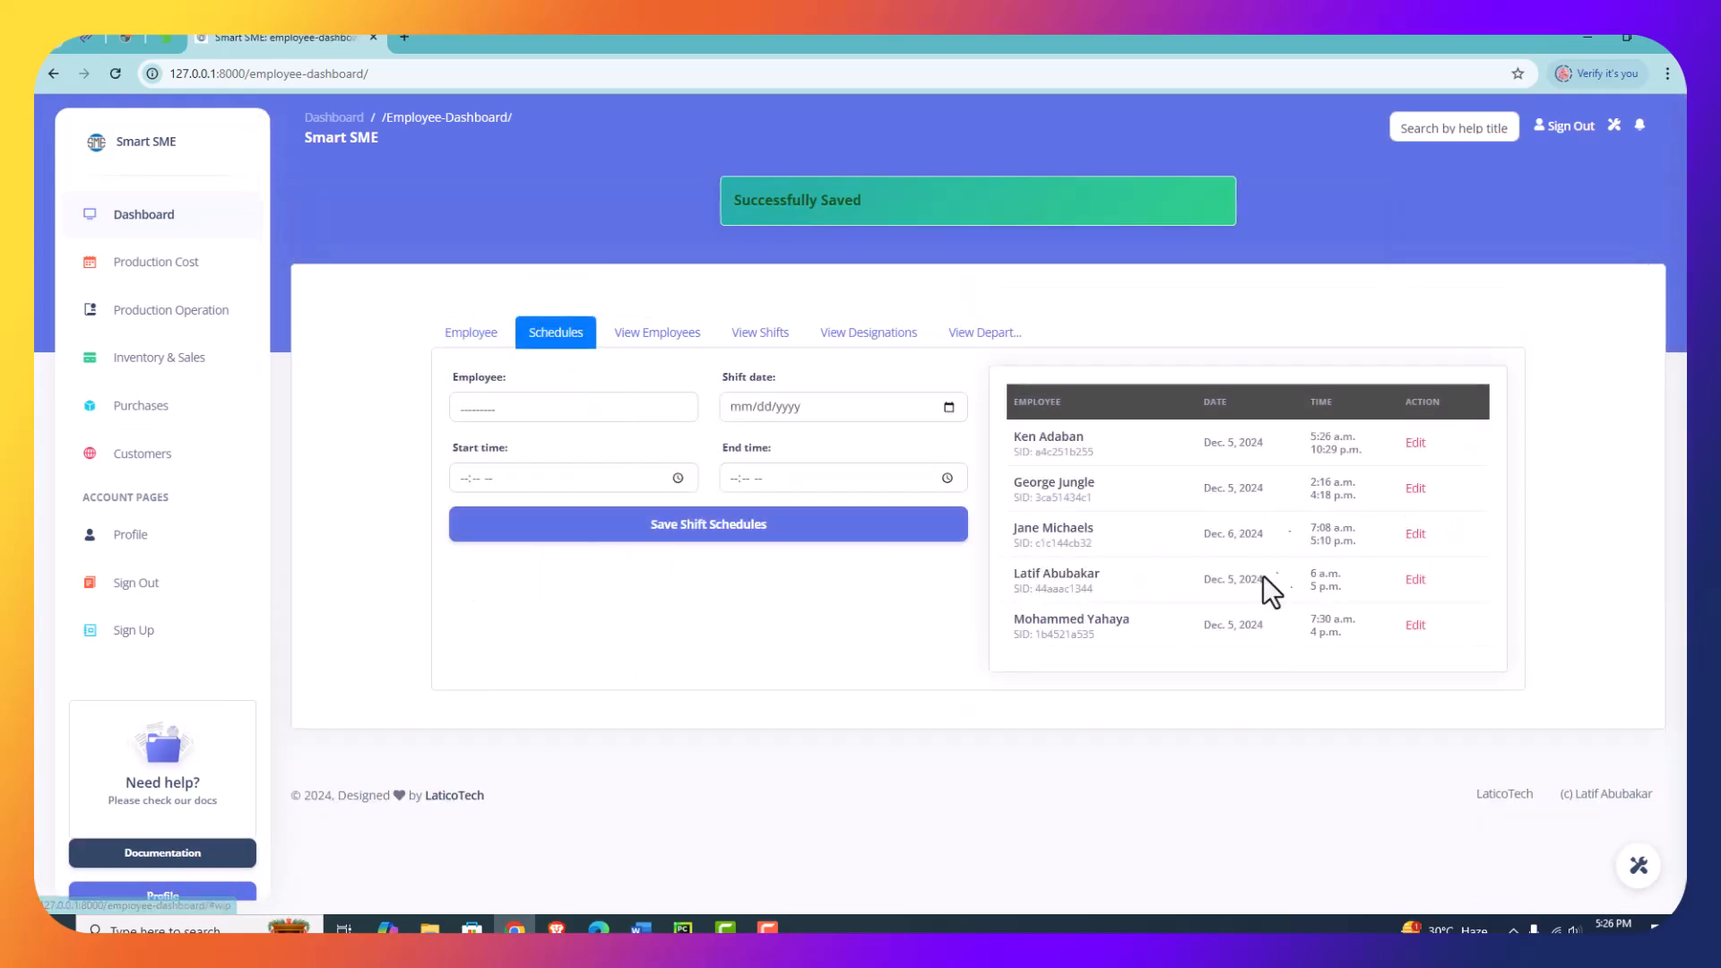
- Open the employees records and filter them by the full name of the I.T Technician
click(657, 333)
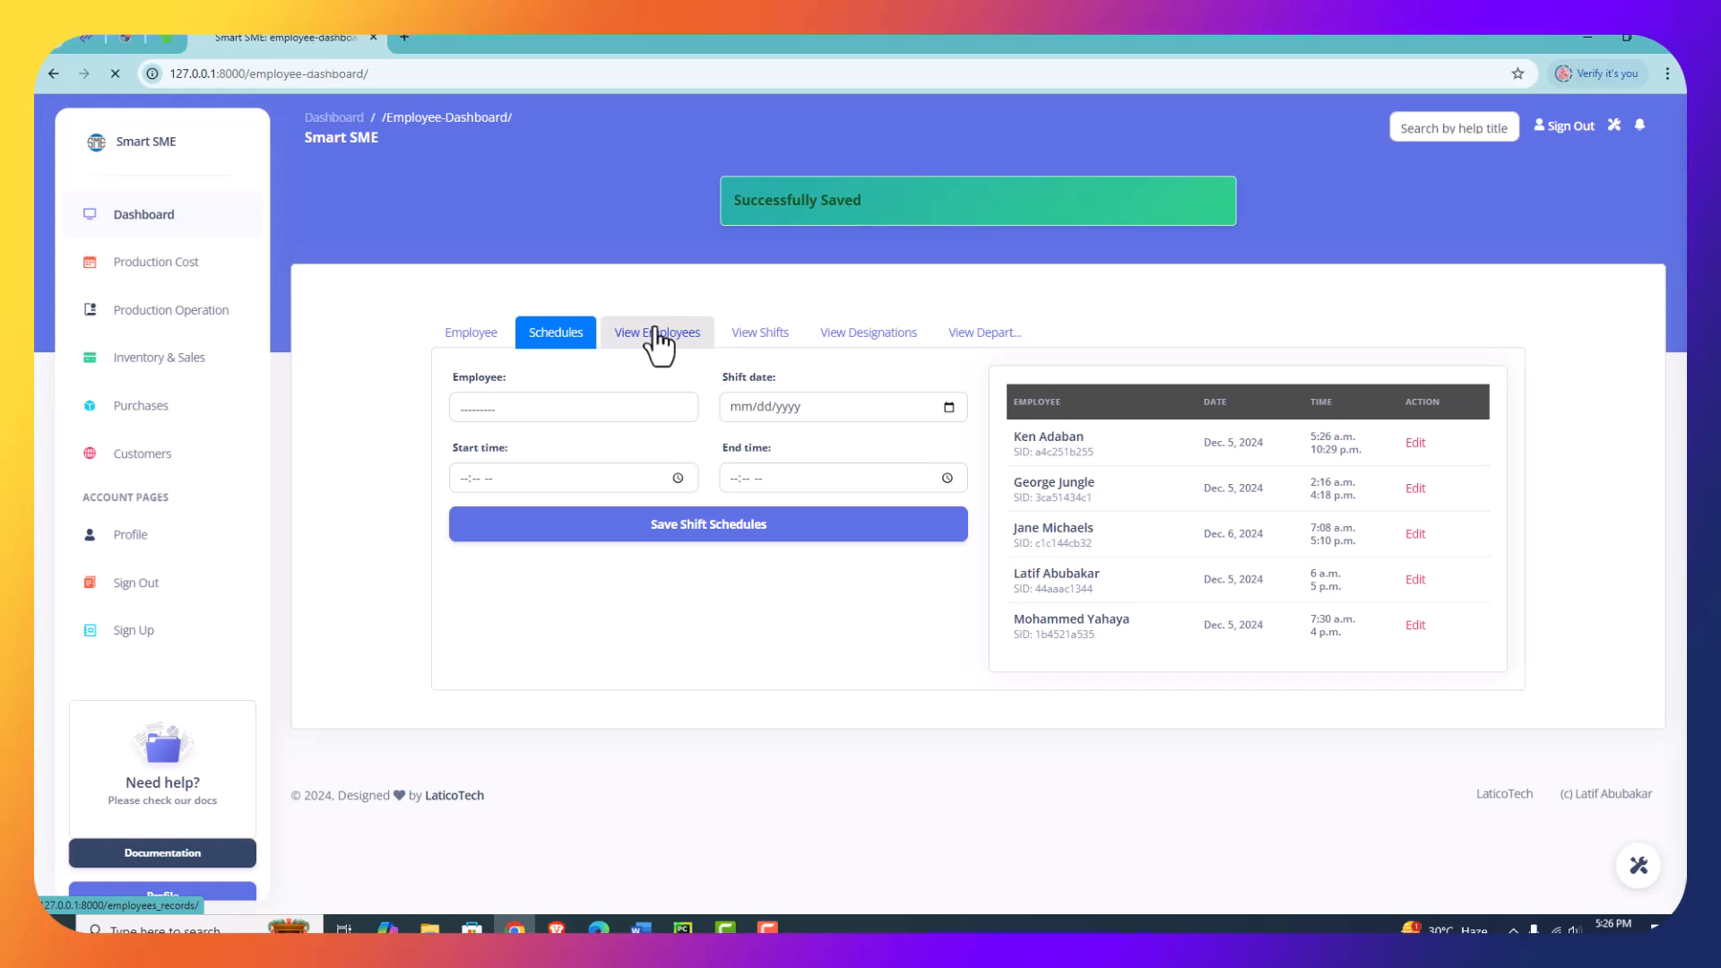
scroll(683, 475, down, 1)
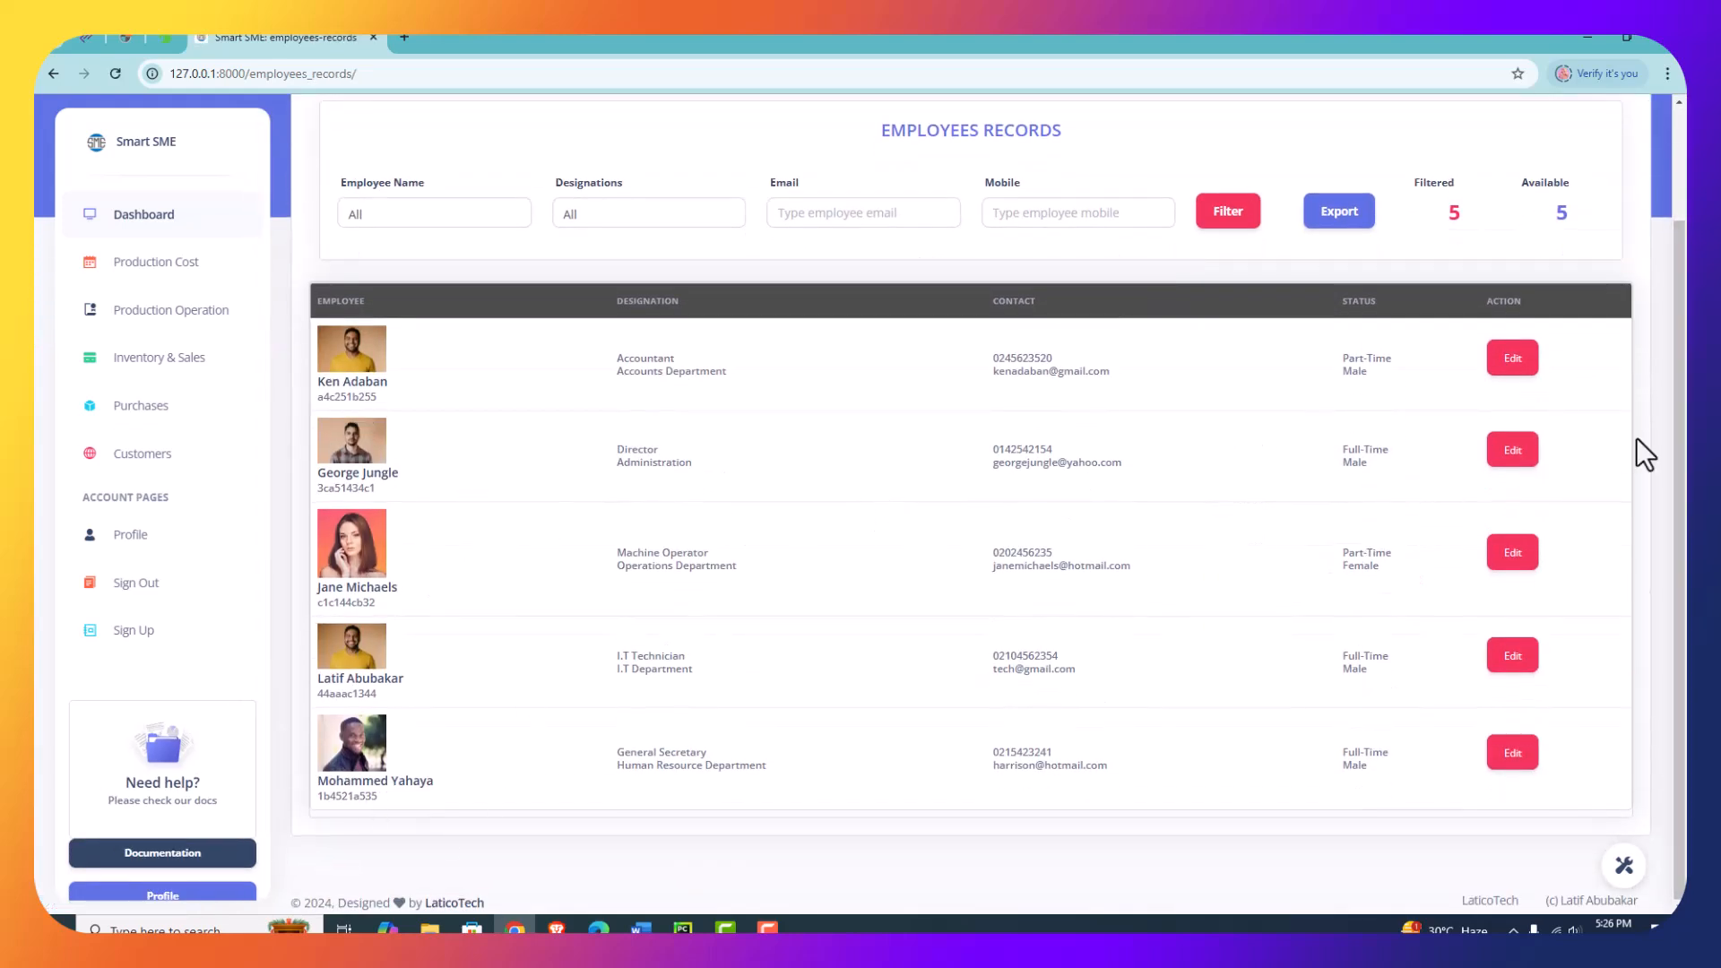
click(464, 216)
click(416, 263)
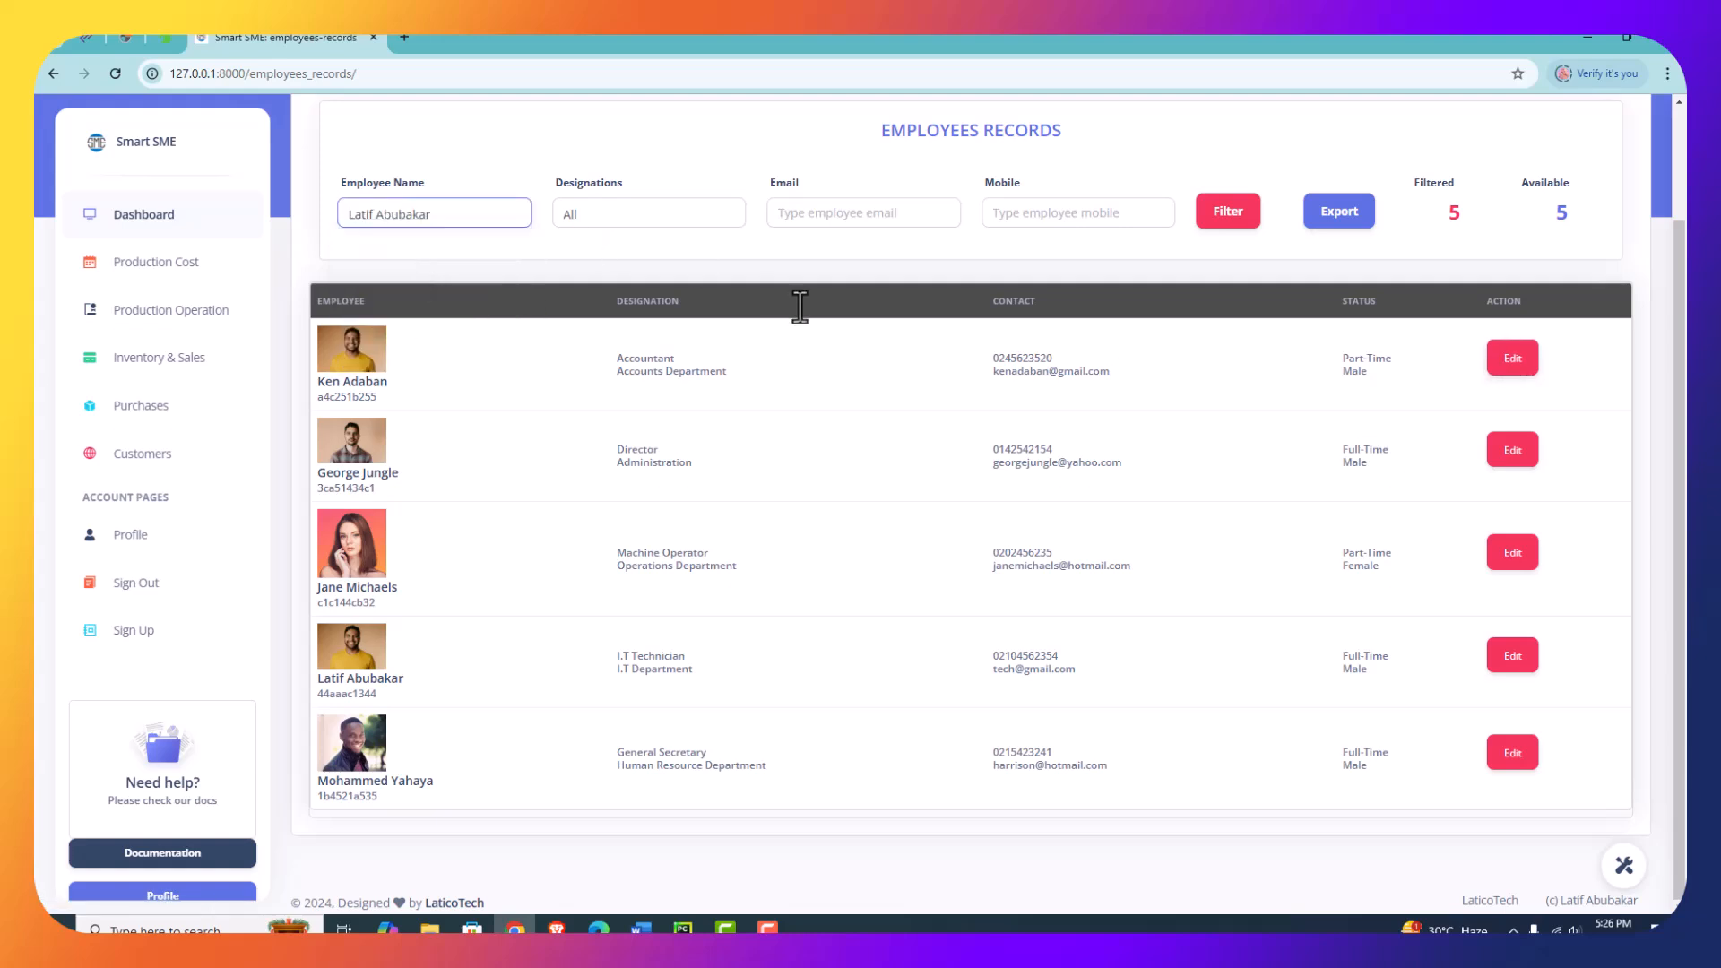
click(1222, 221)
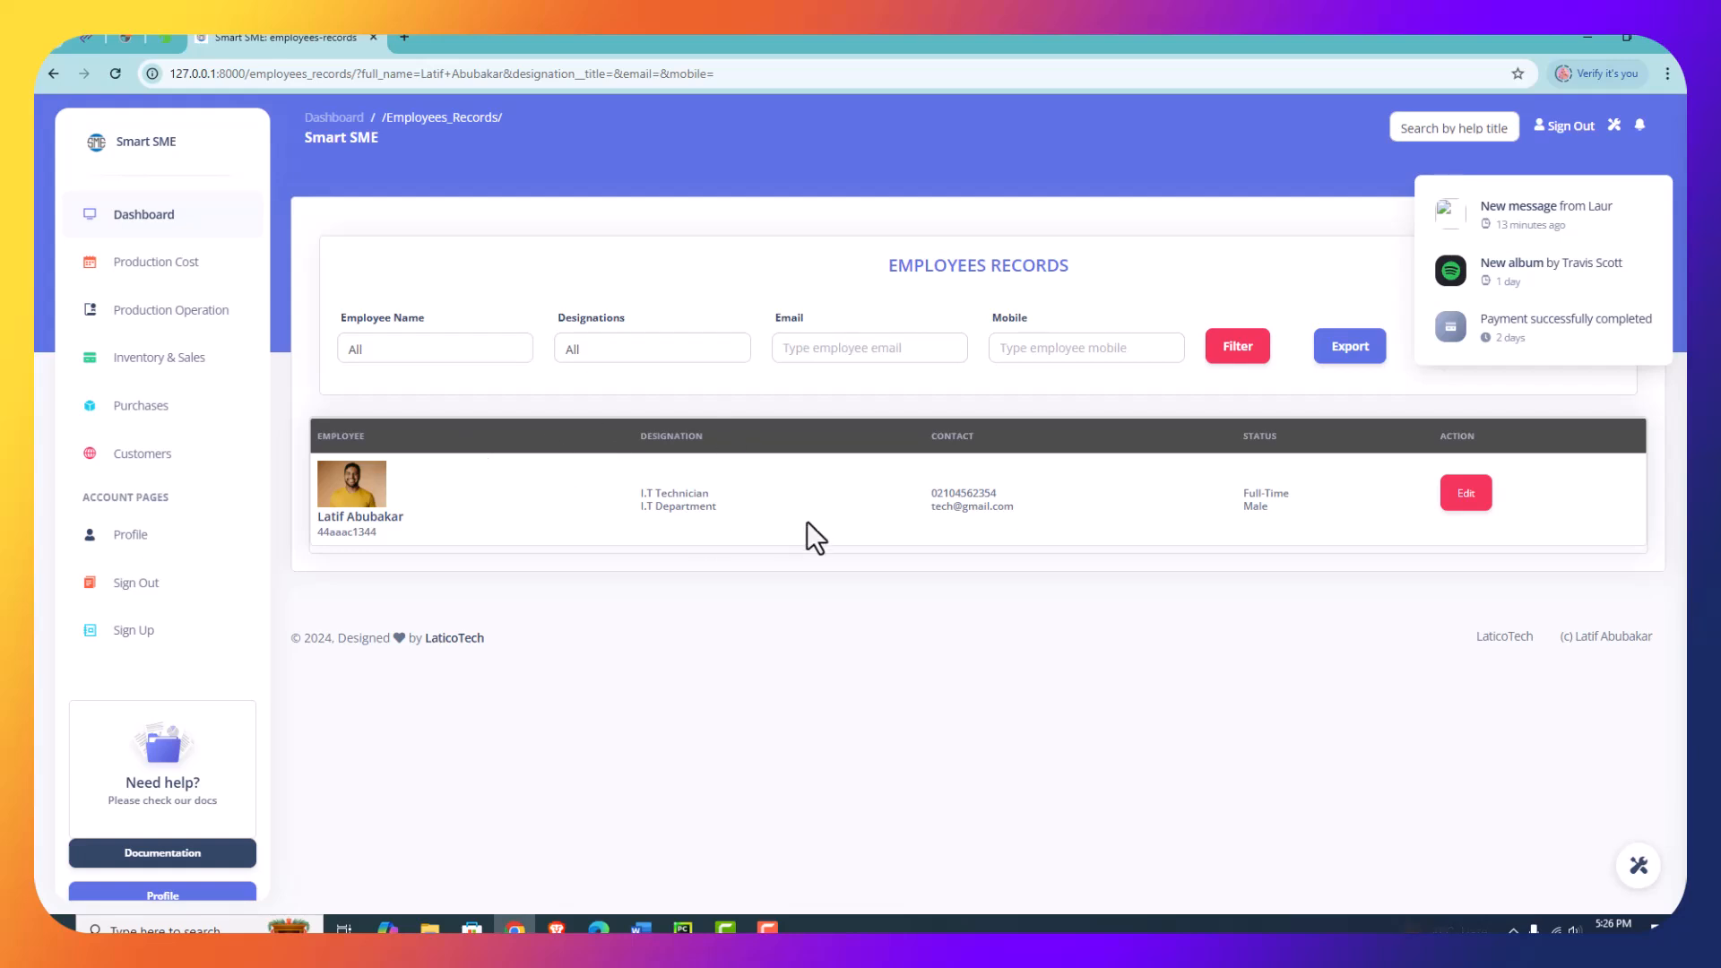
- Filter the employees records by the designation Sales Executive
click(622, 352)
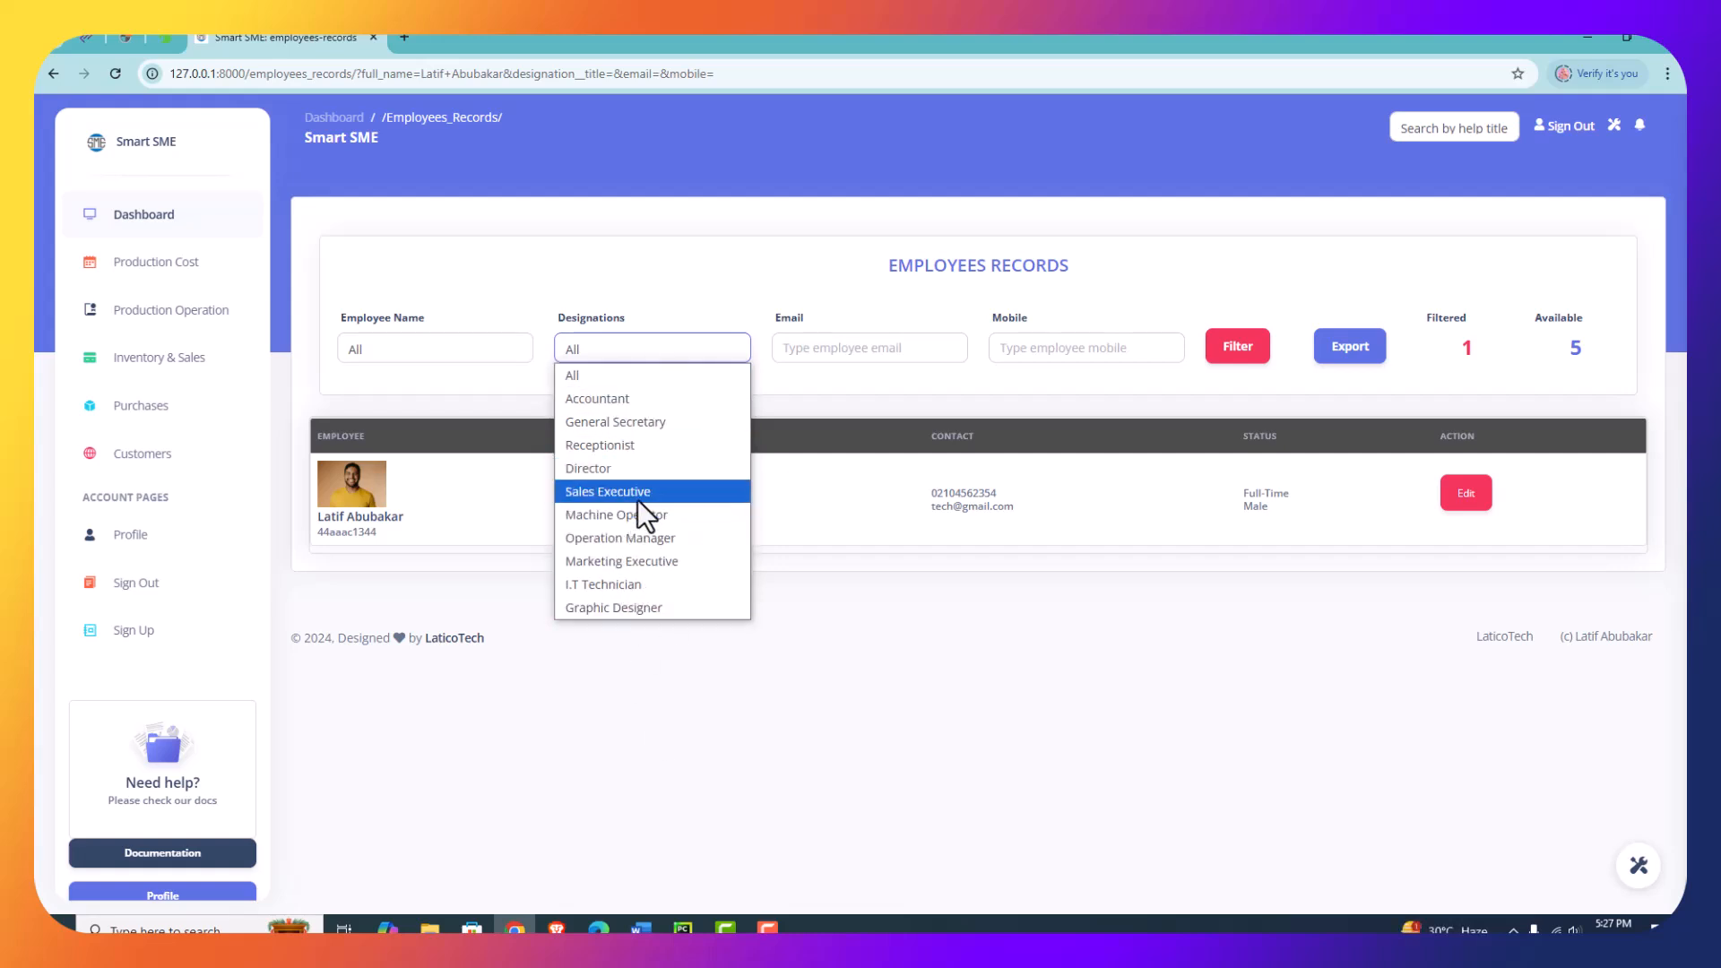
click(587, 492)
click(1237, 346)
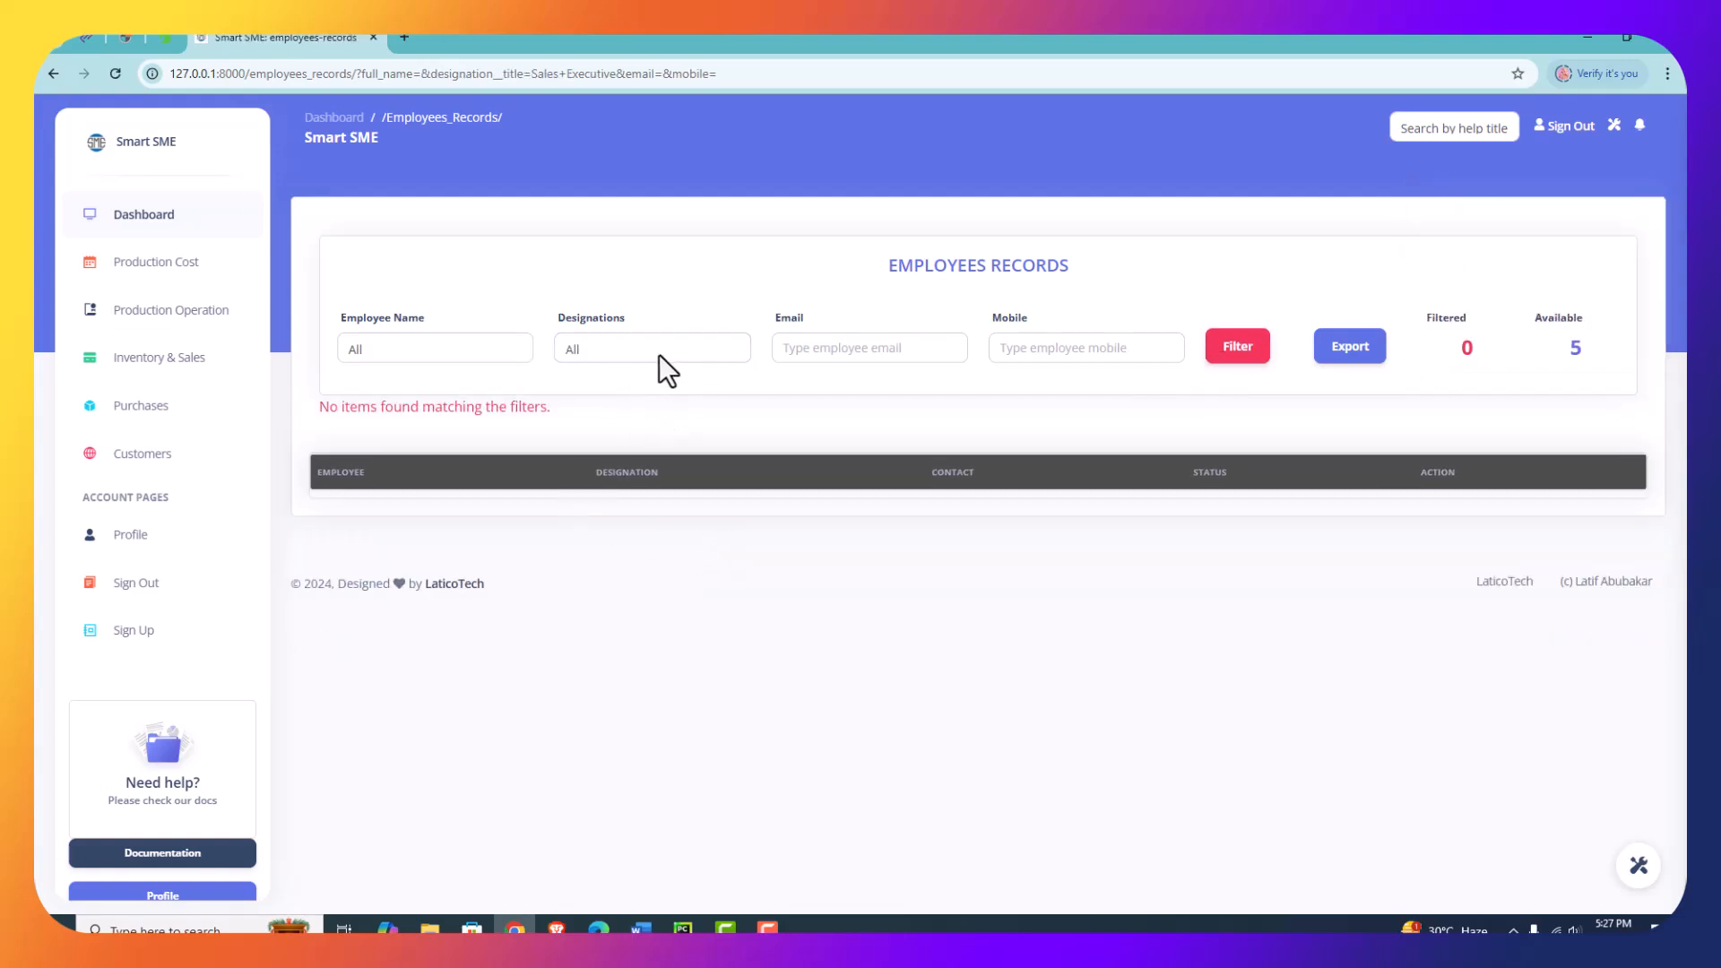
- Filter the employees records by the designation General Secretary, leaving the employee name at All
click(470, 349)
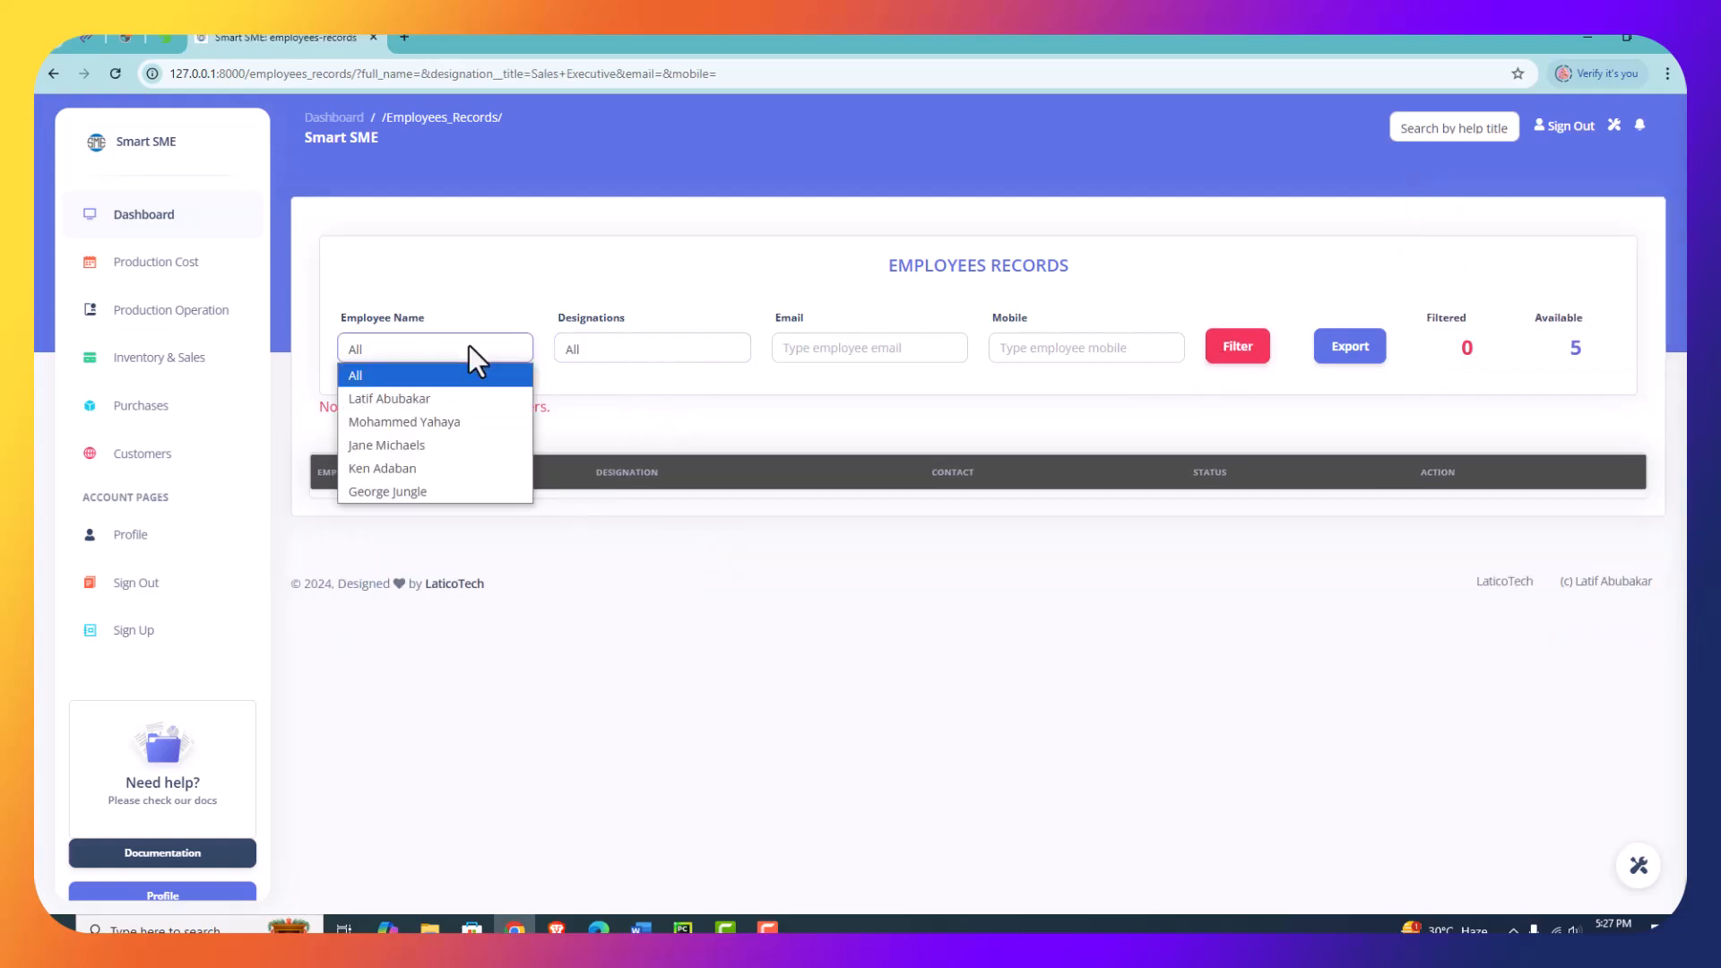
click(707, 354)
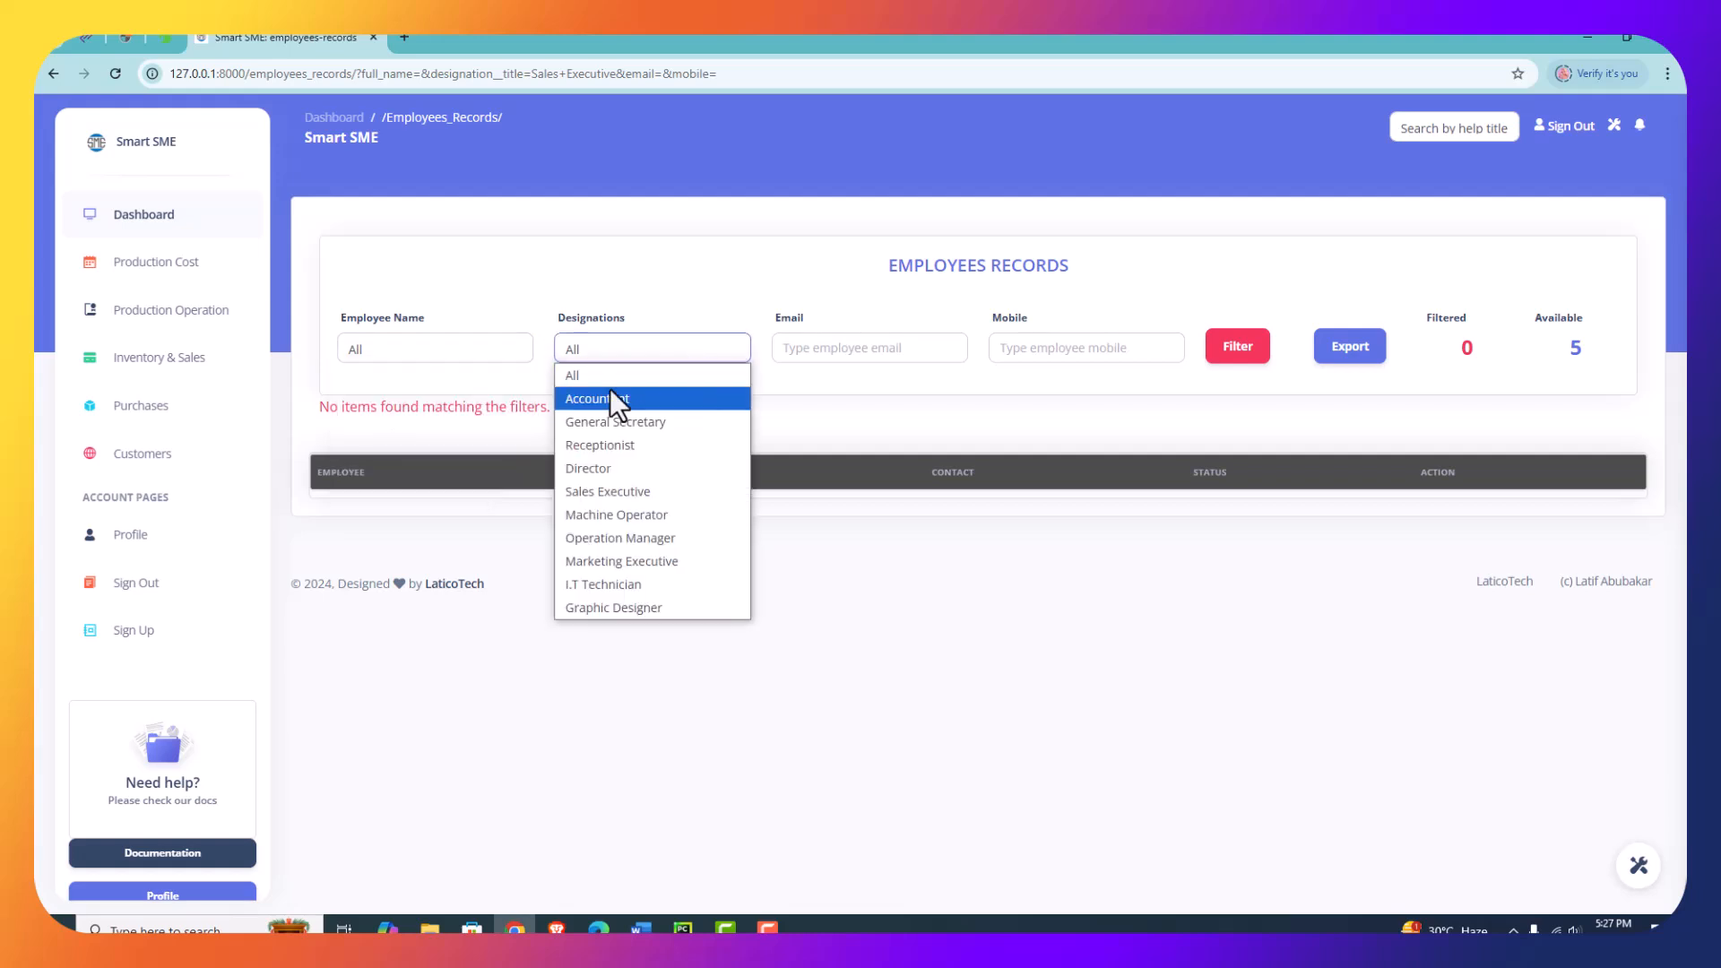
click(598, 422)
click(1231, 354)
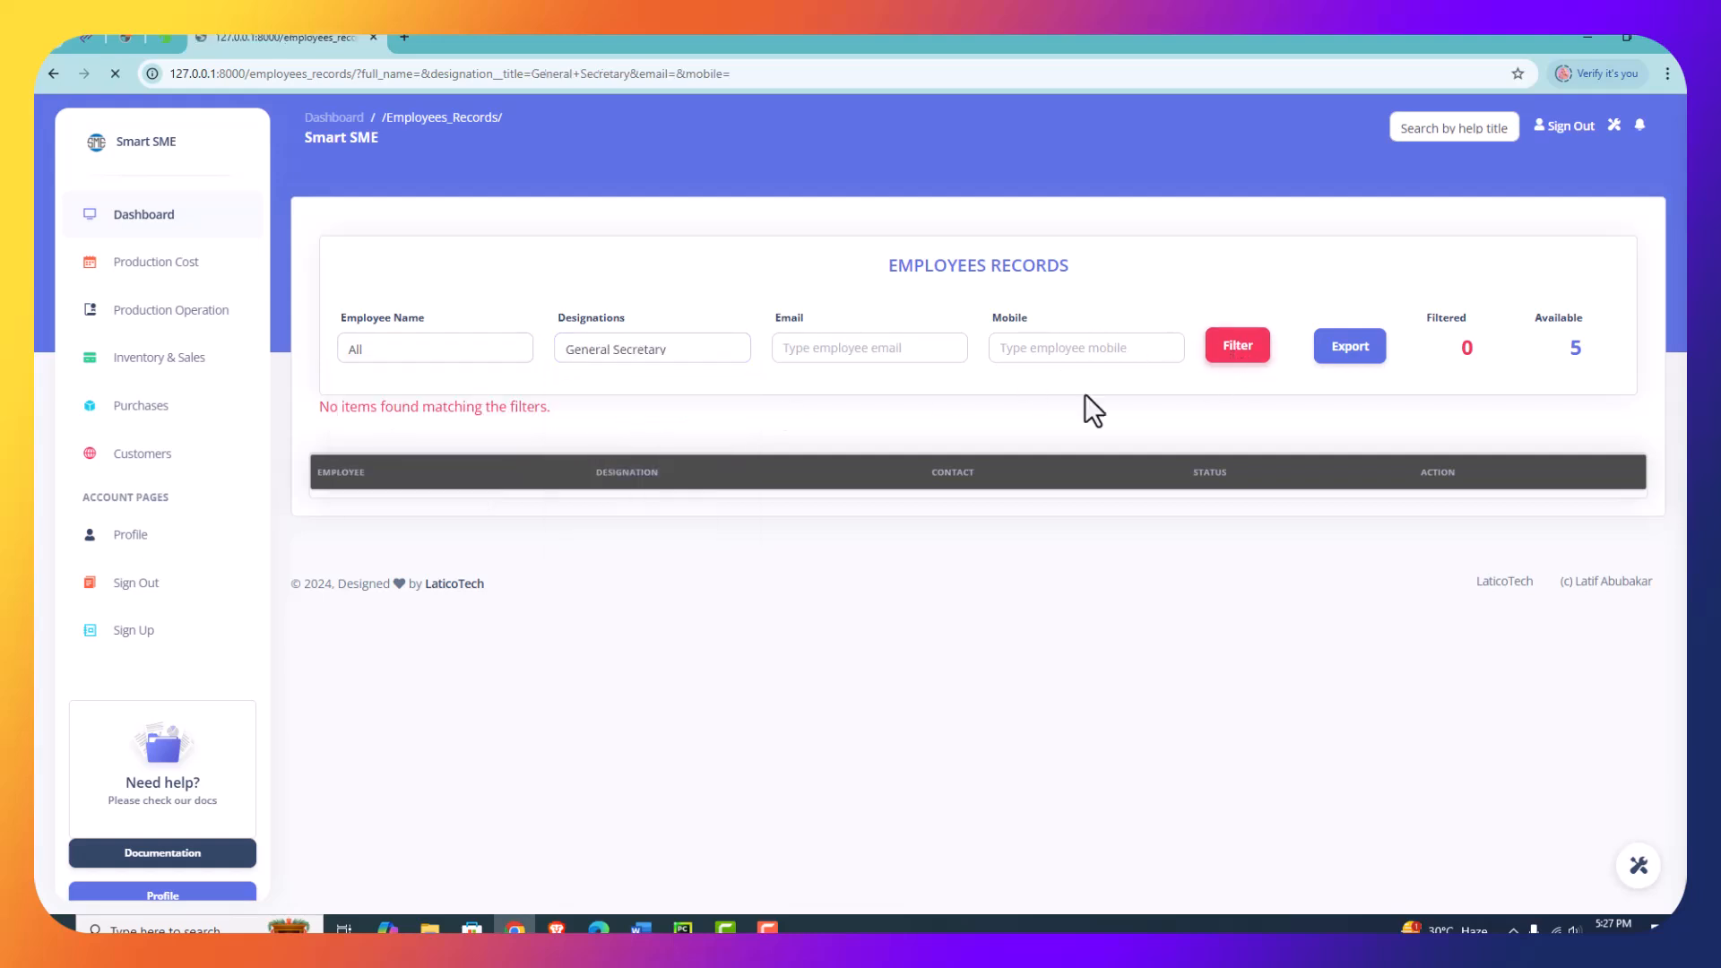
- Filter the employees records by the newly added accountant's email address
click(860, 349)
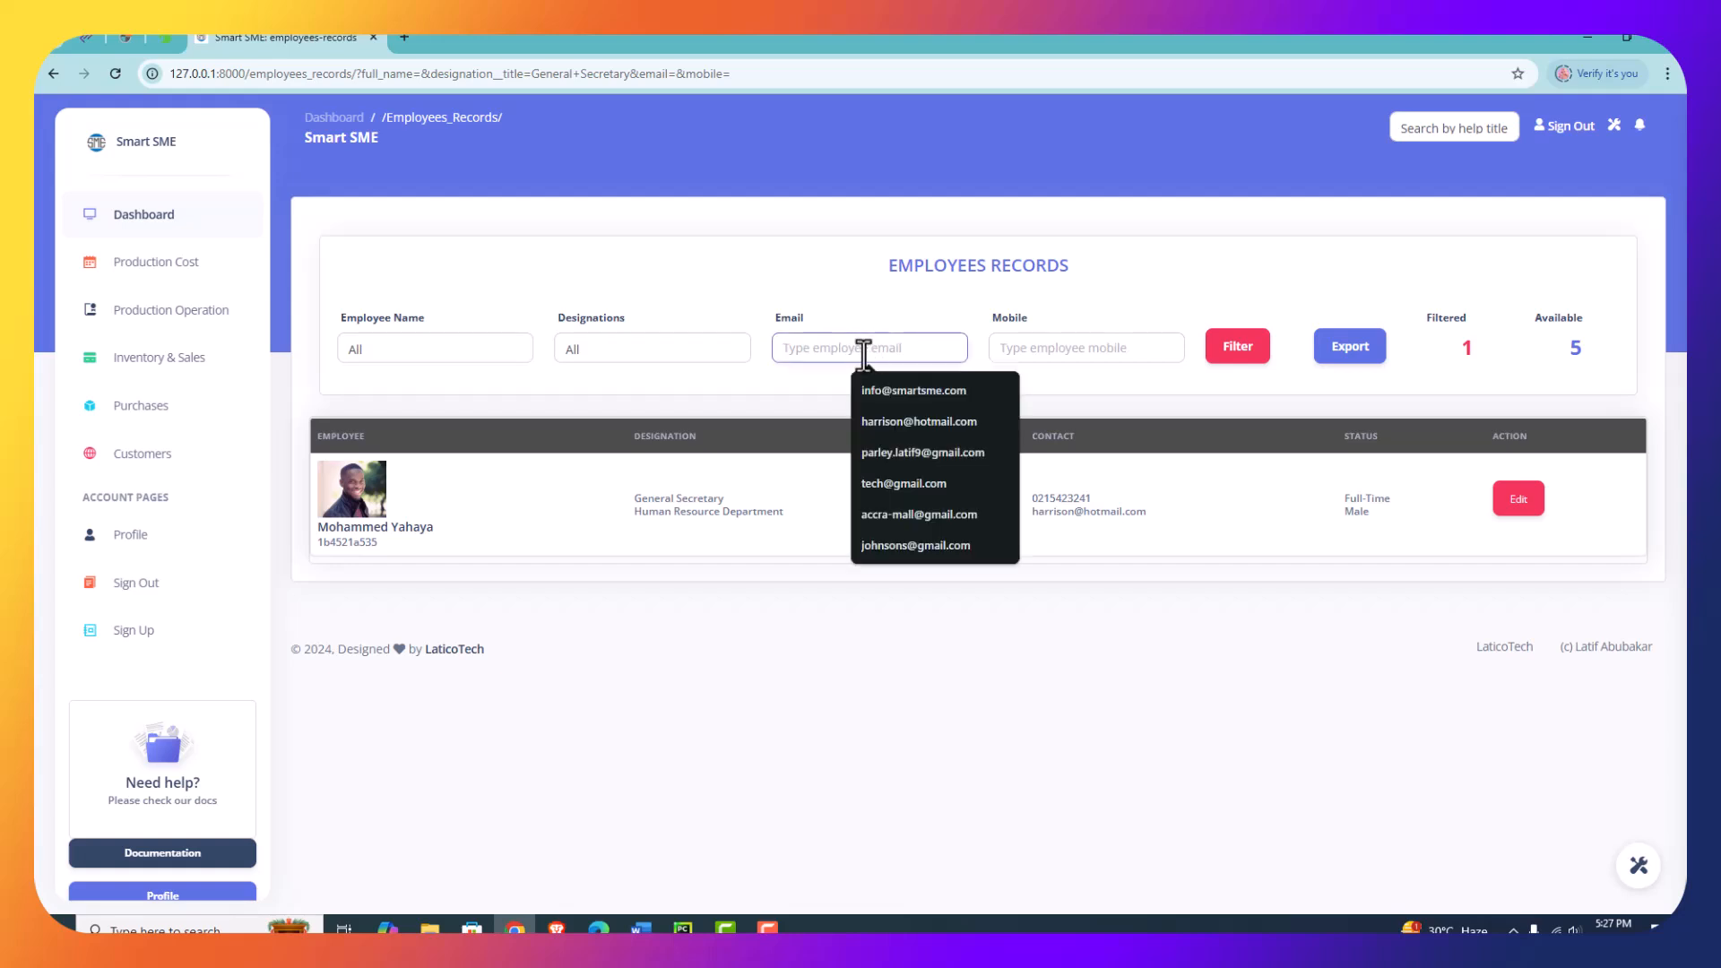
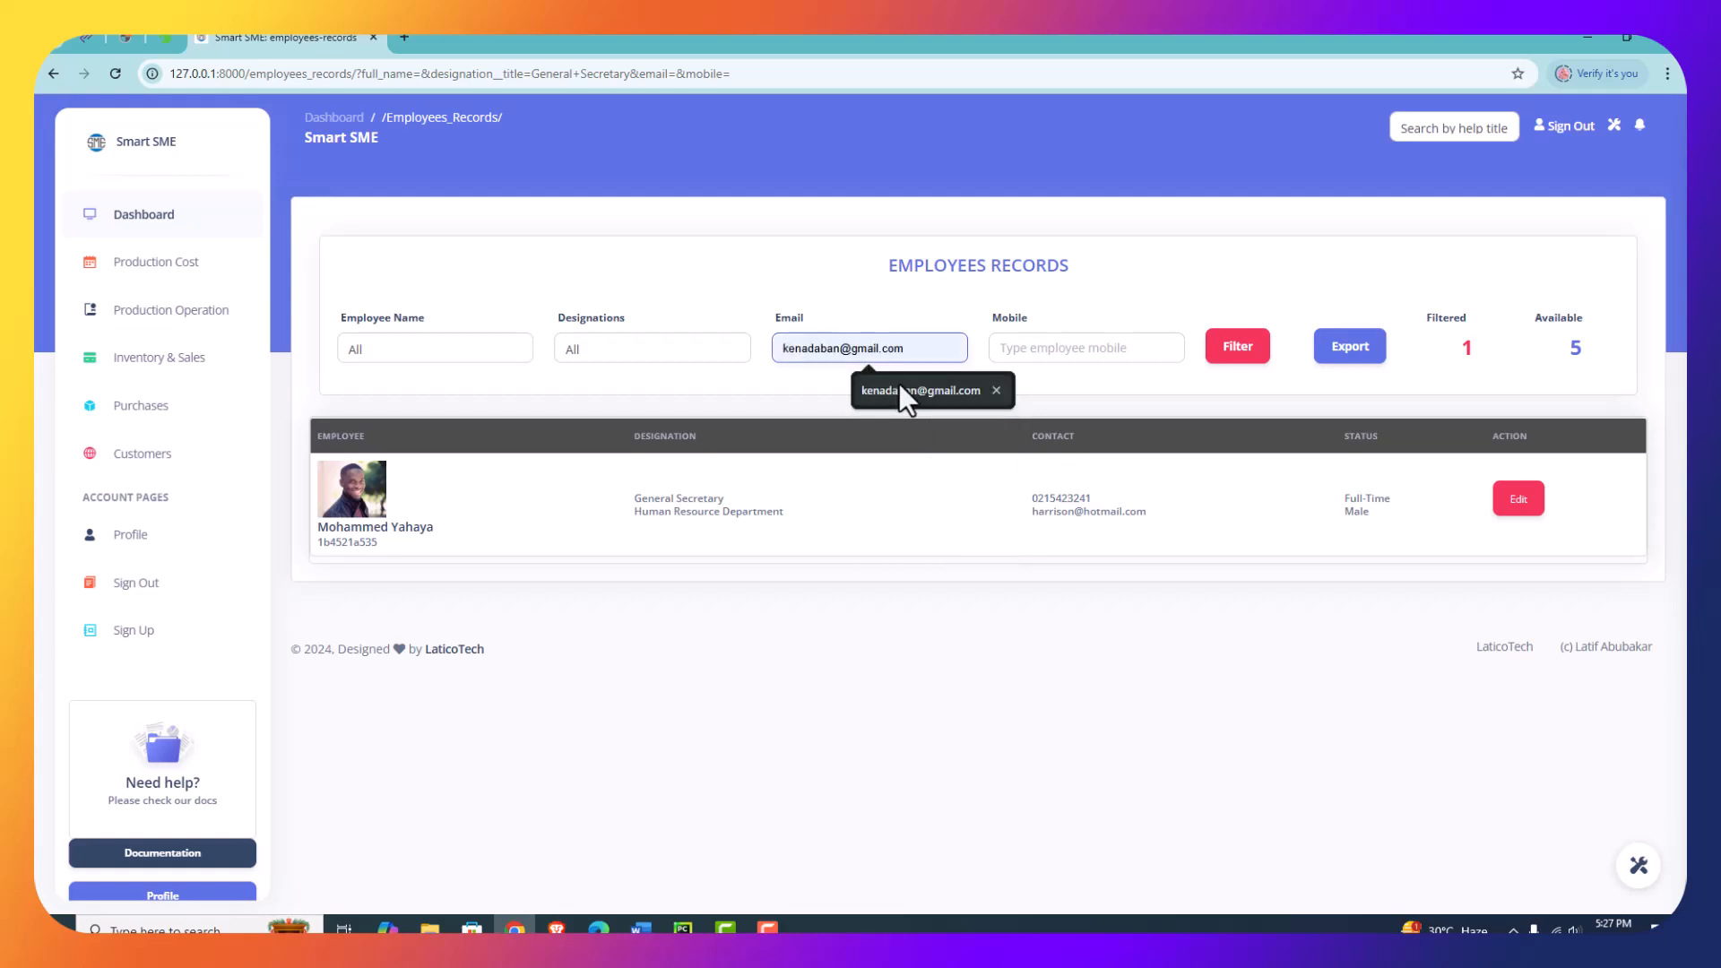
click(905, 391)
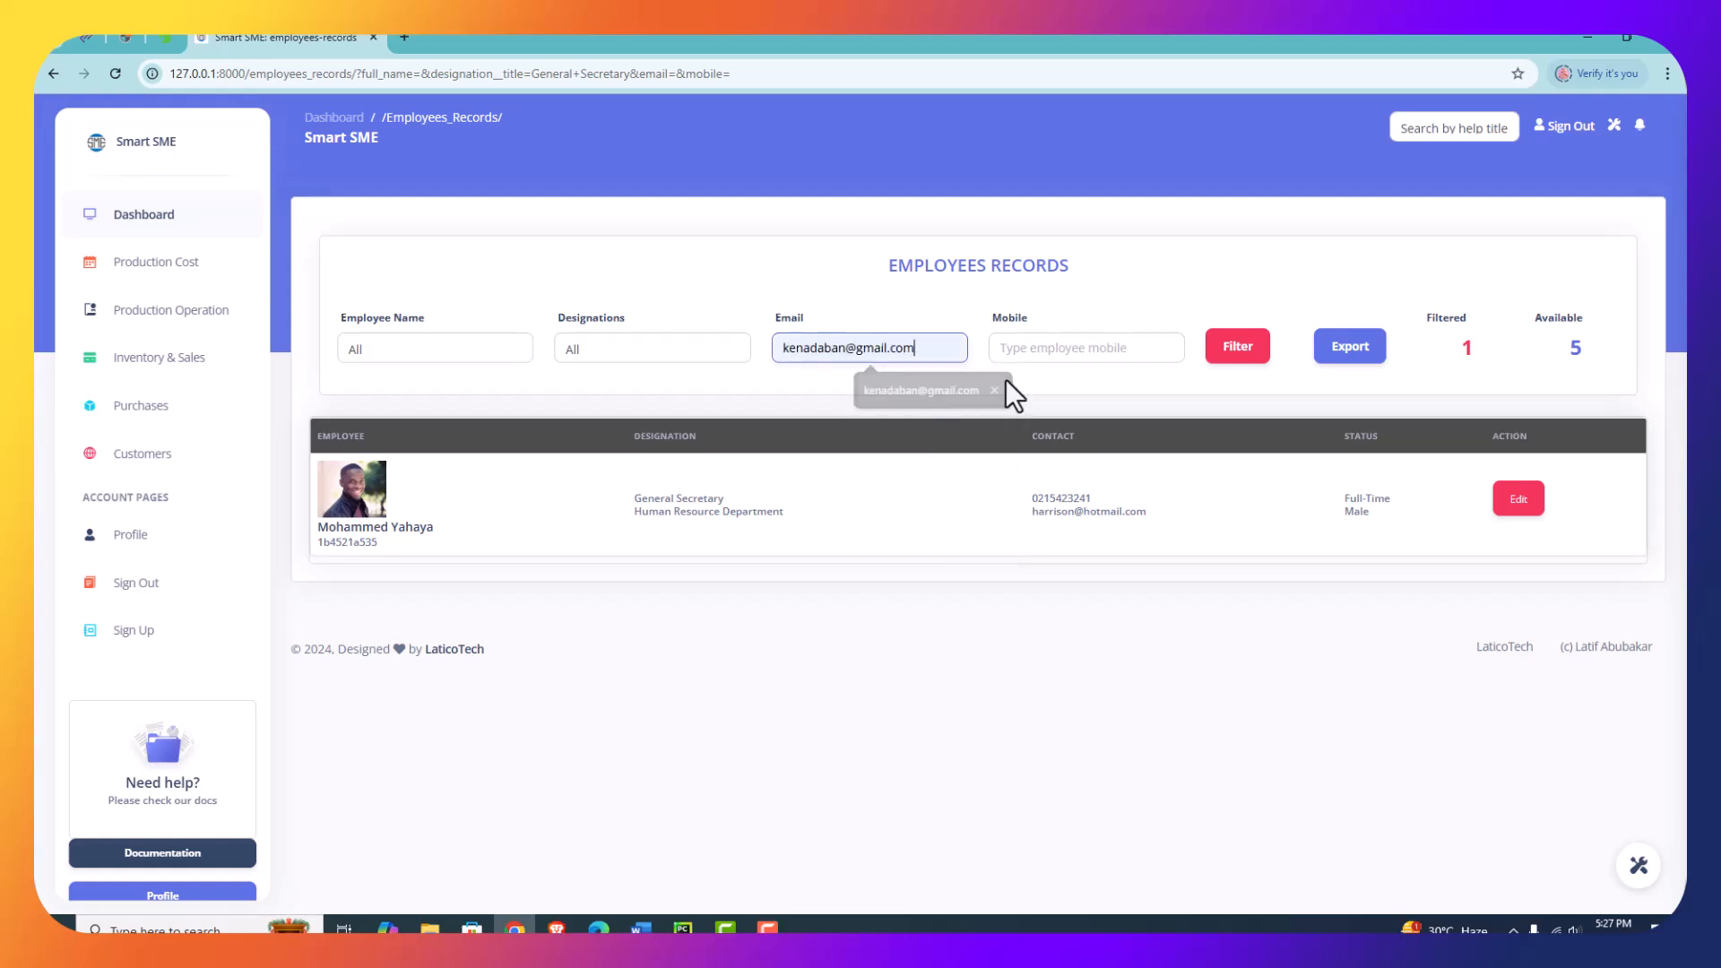
click(1259, 358)
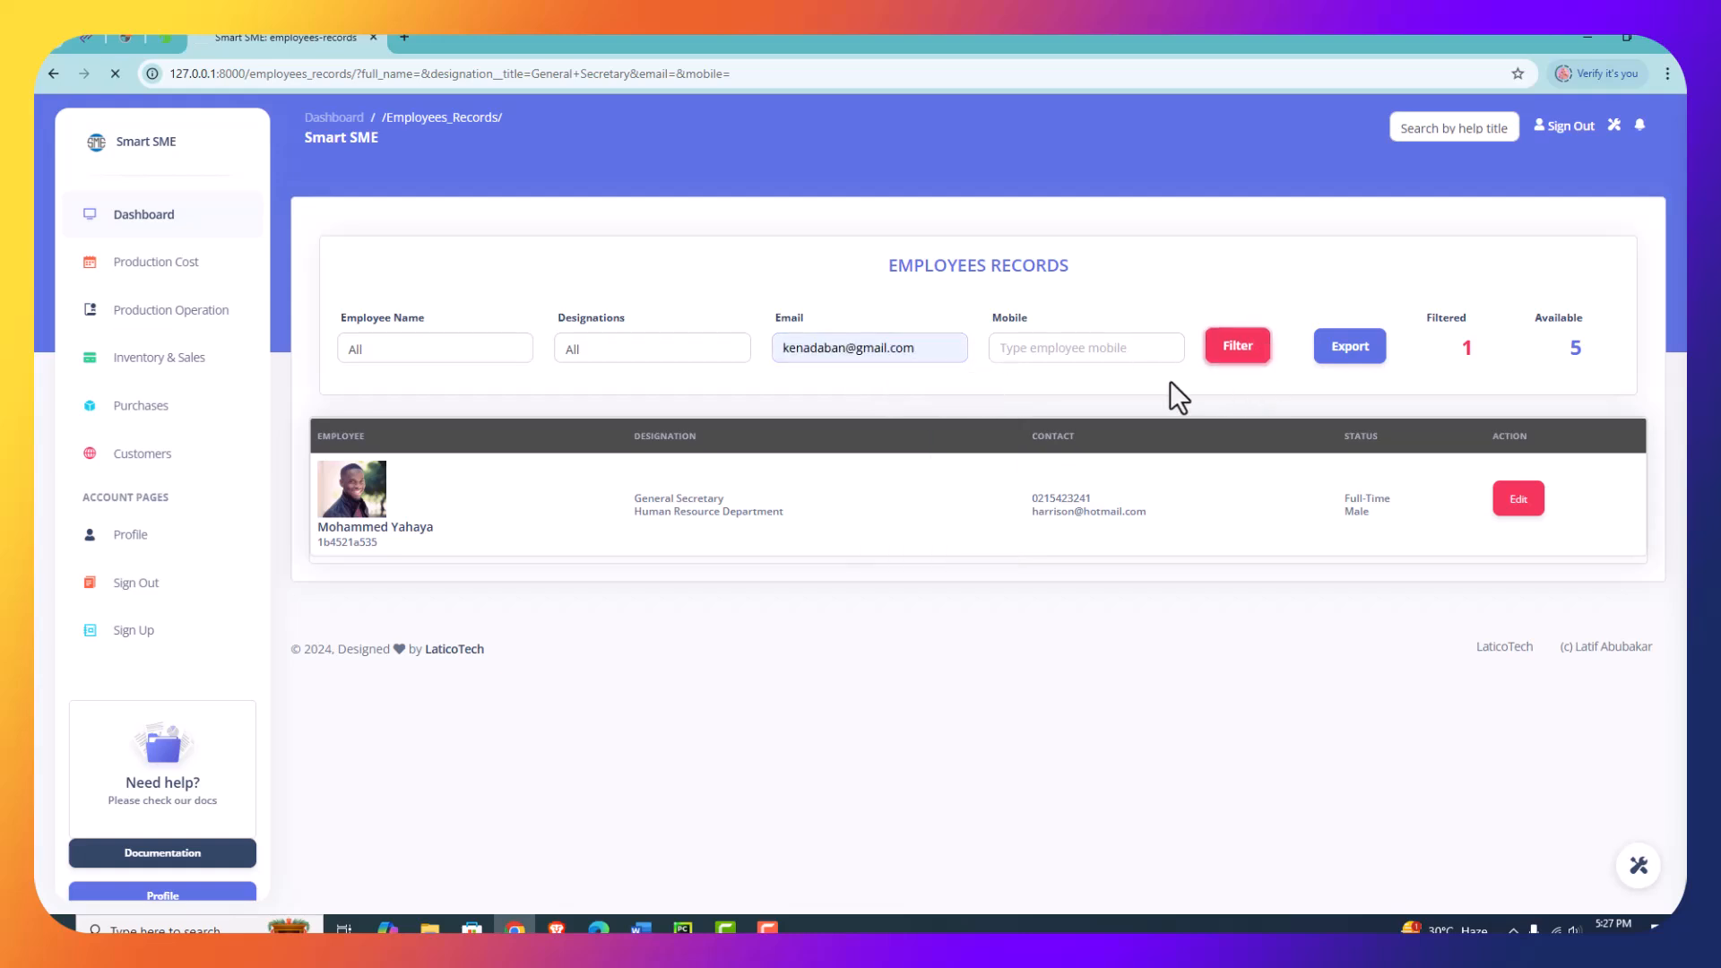
- Filter the employees records with name and designation at All and no email or mobile to list every employee
click(1072, 348)
click(430, 349)
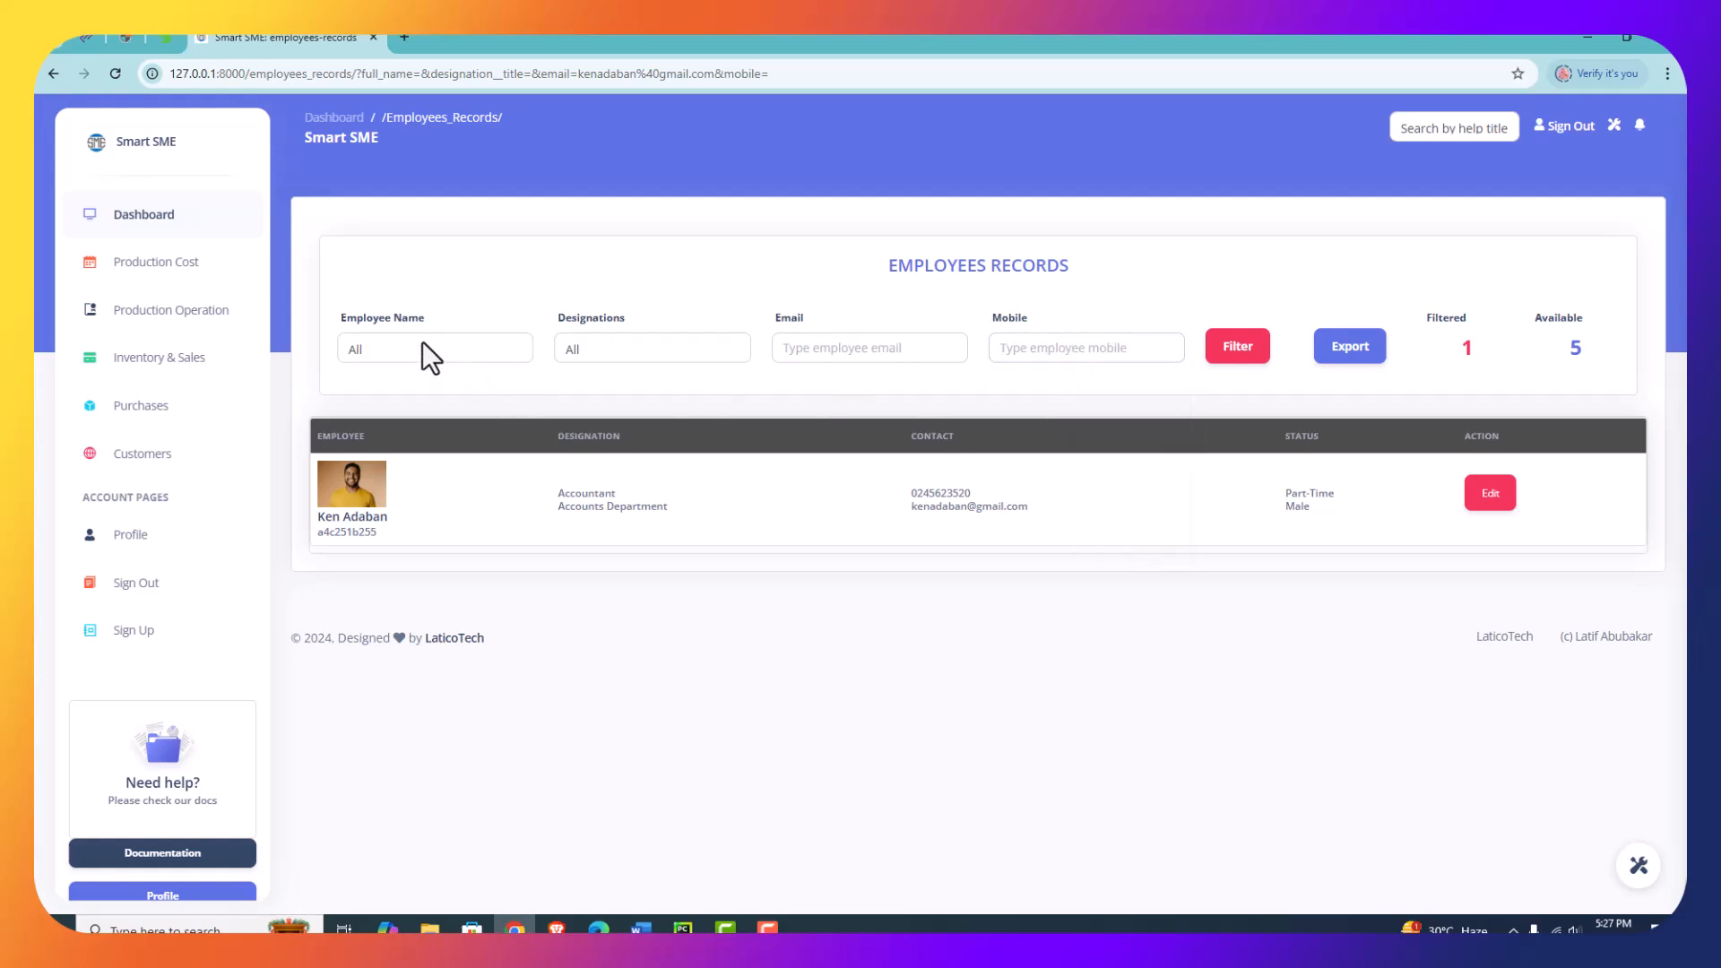
click(942, 373)
click(1232, 355)
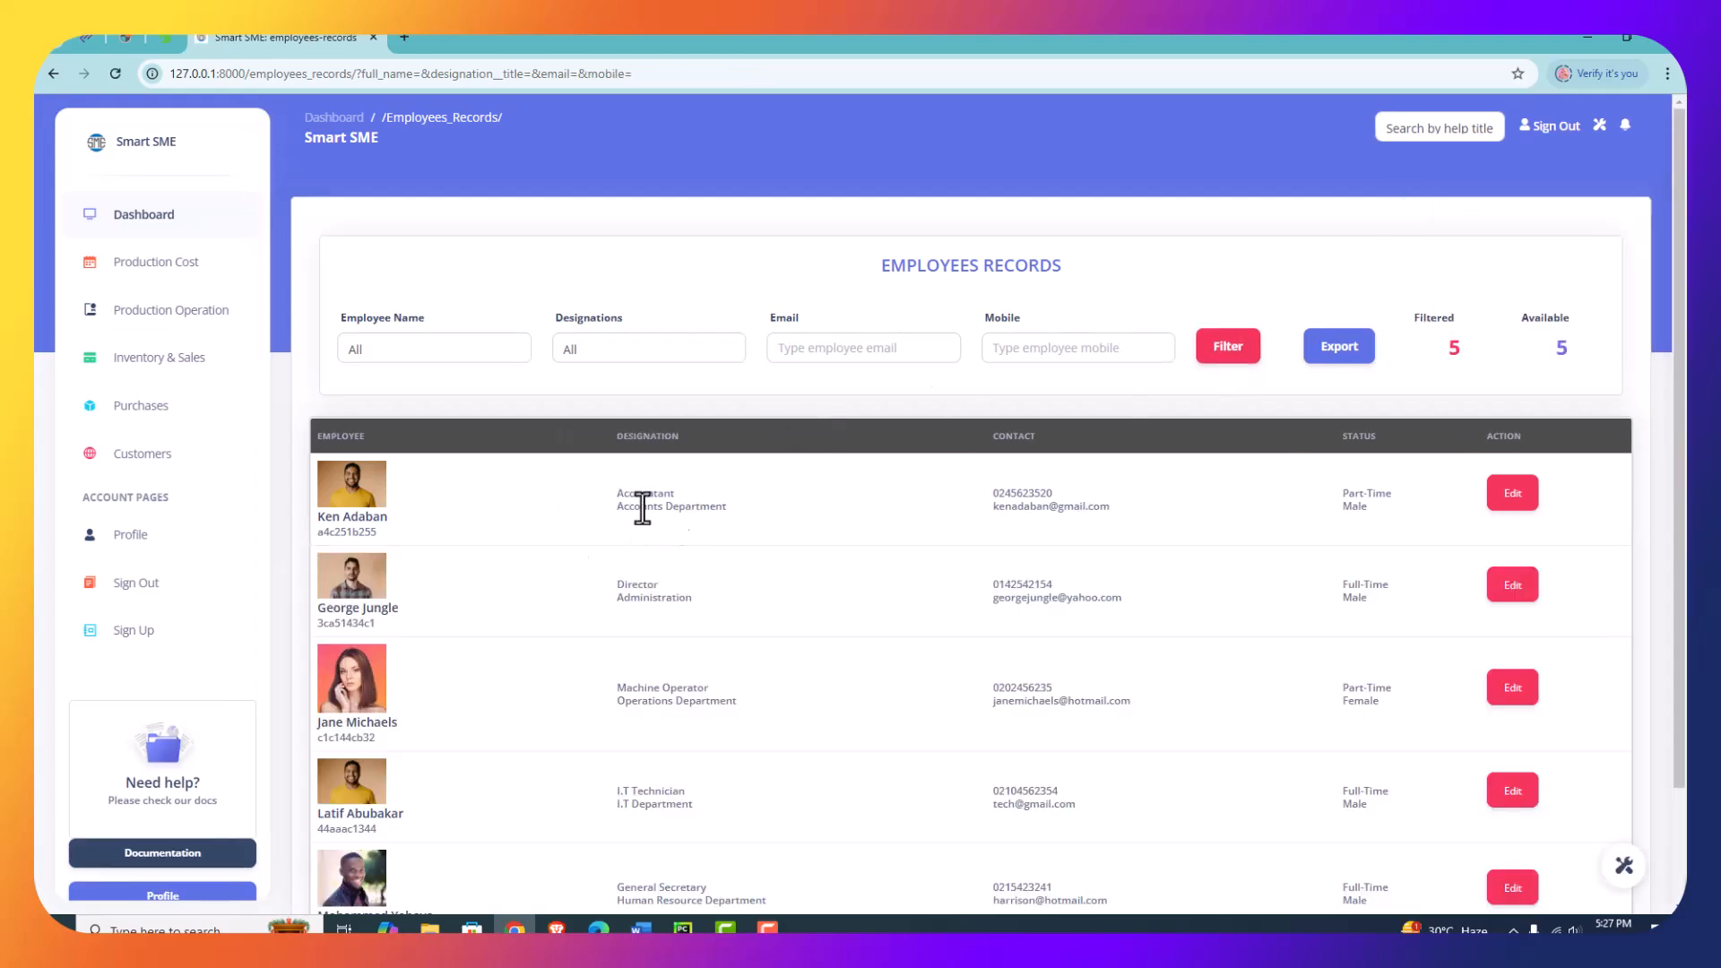
click(1335, 357)
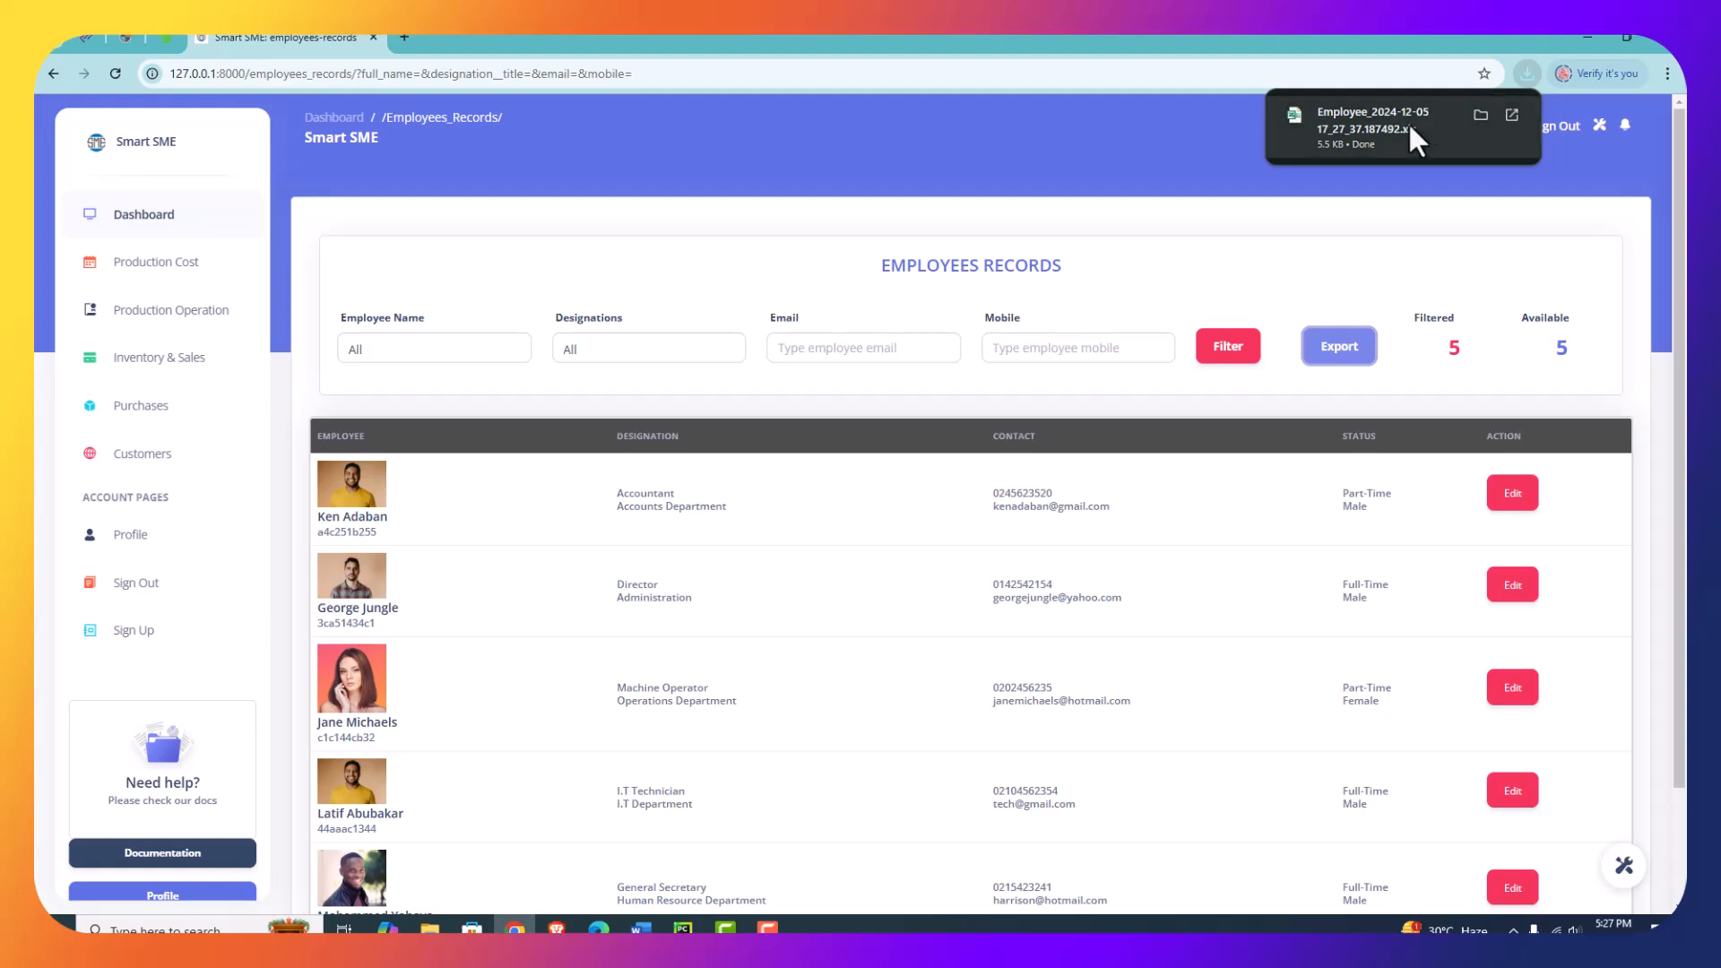
click(1478, 115)
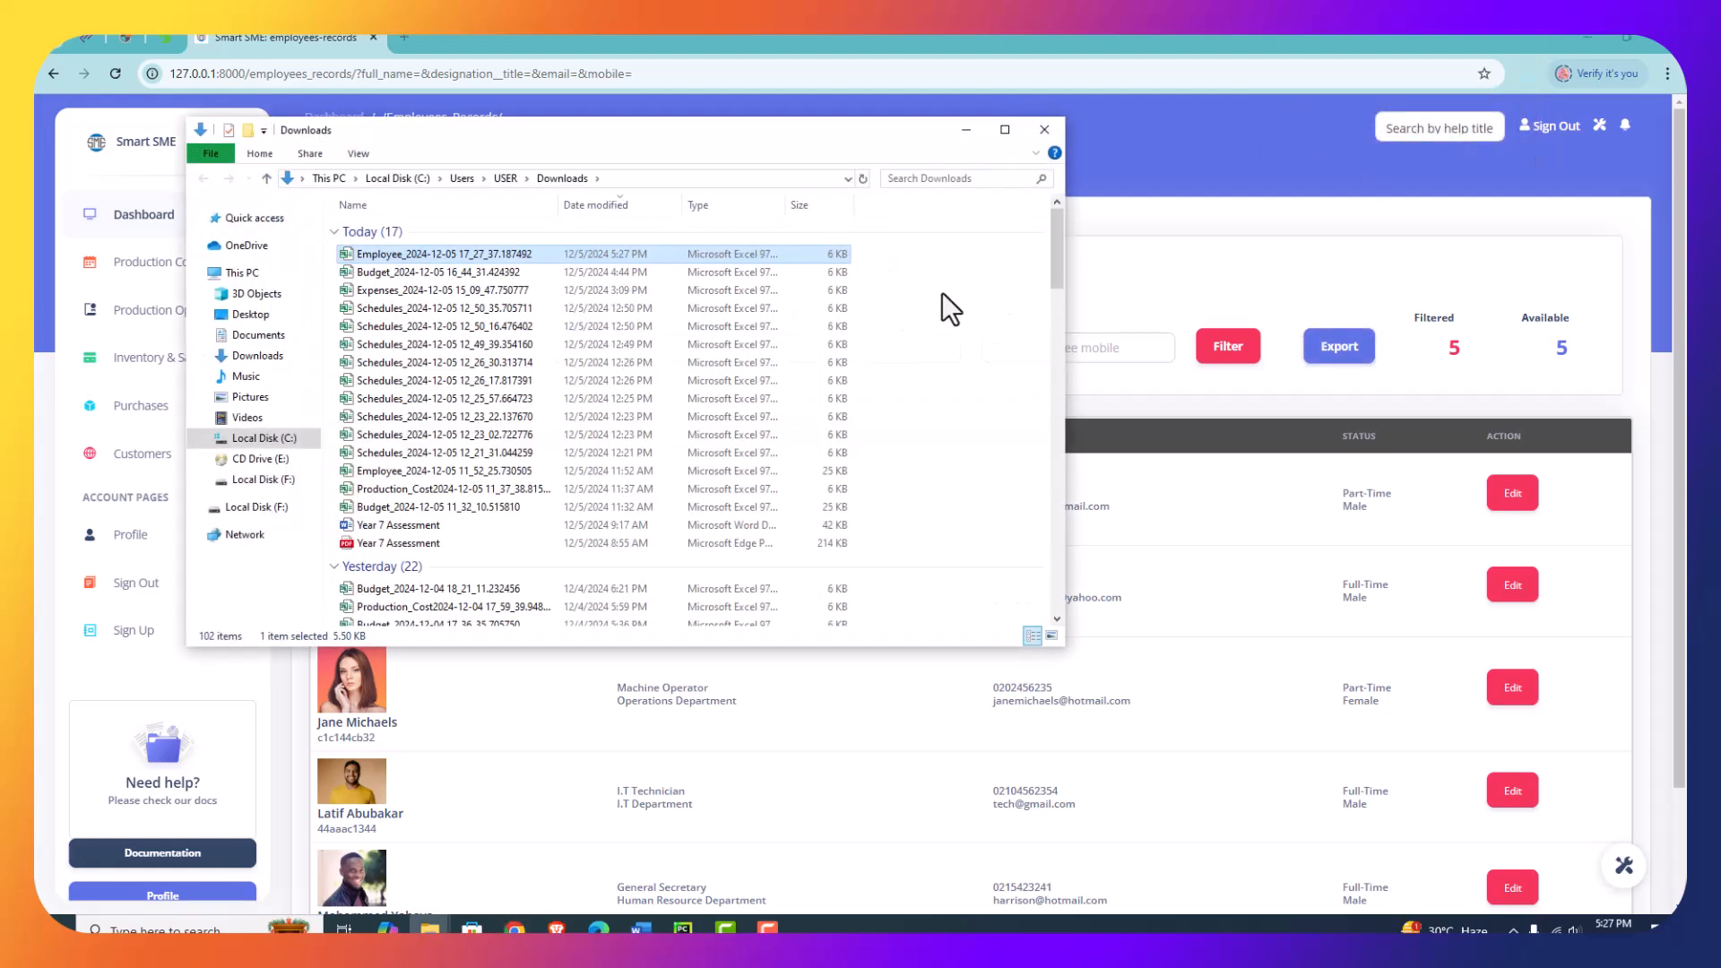
double_click(461, 251)
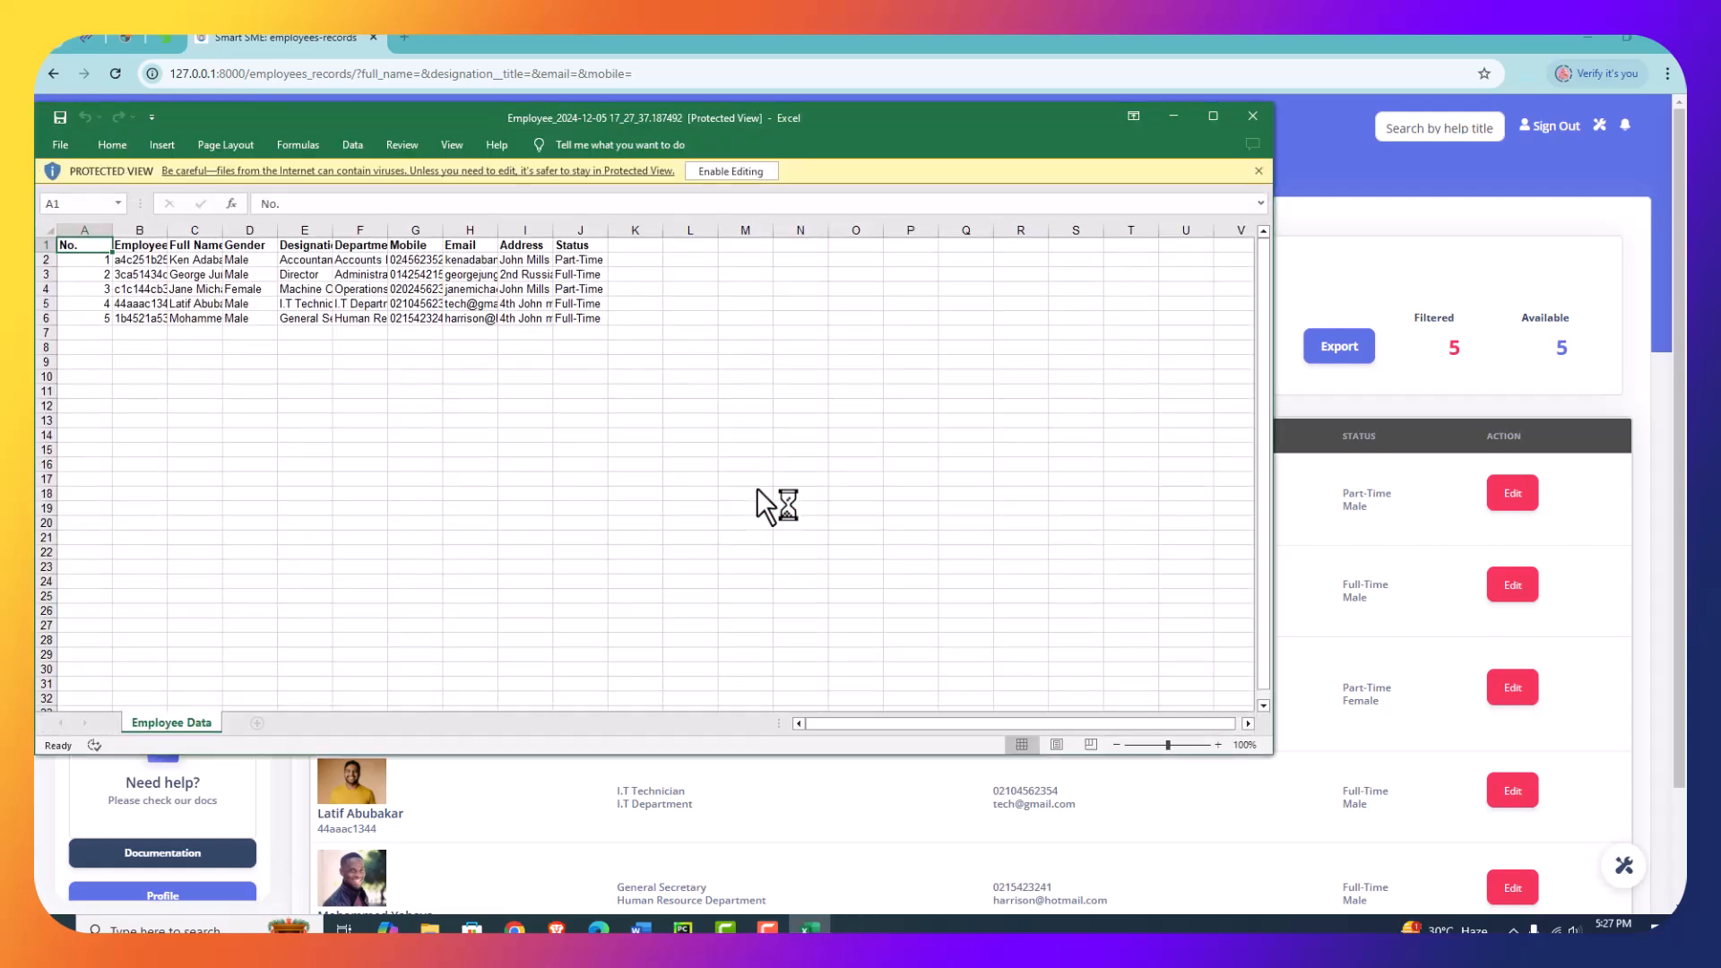
- Enable editing in the exported workbook and autofit all columns of the Employee Data sheet
click(737, 171)
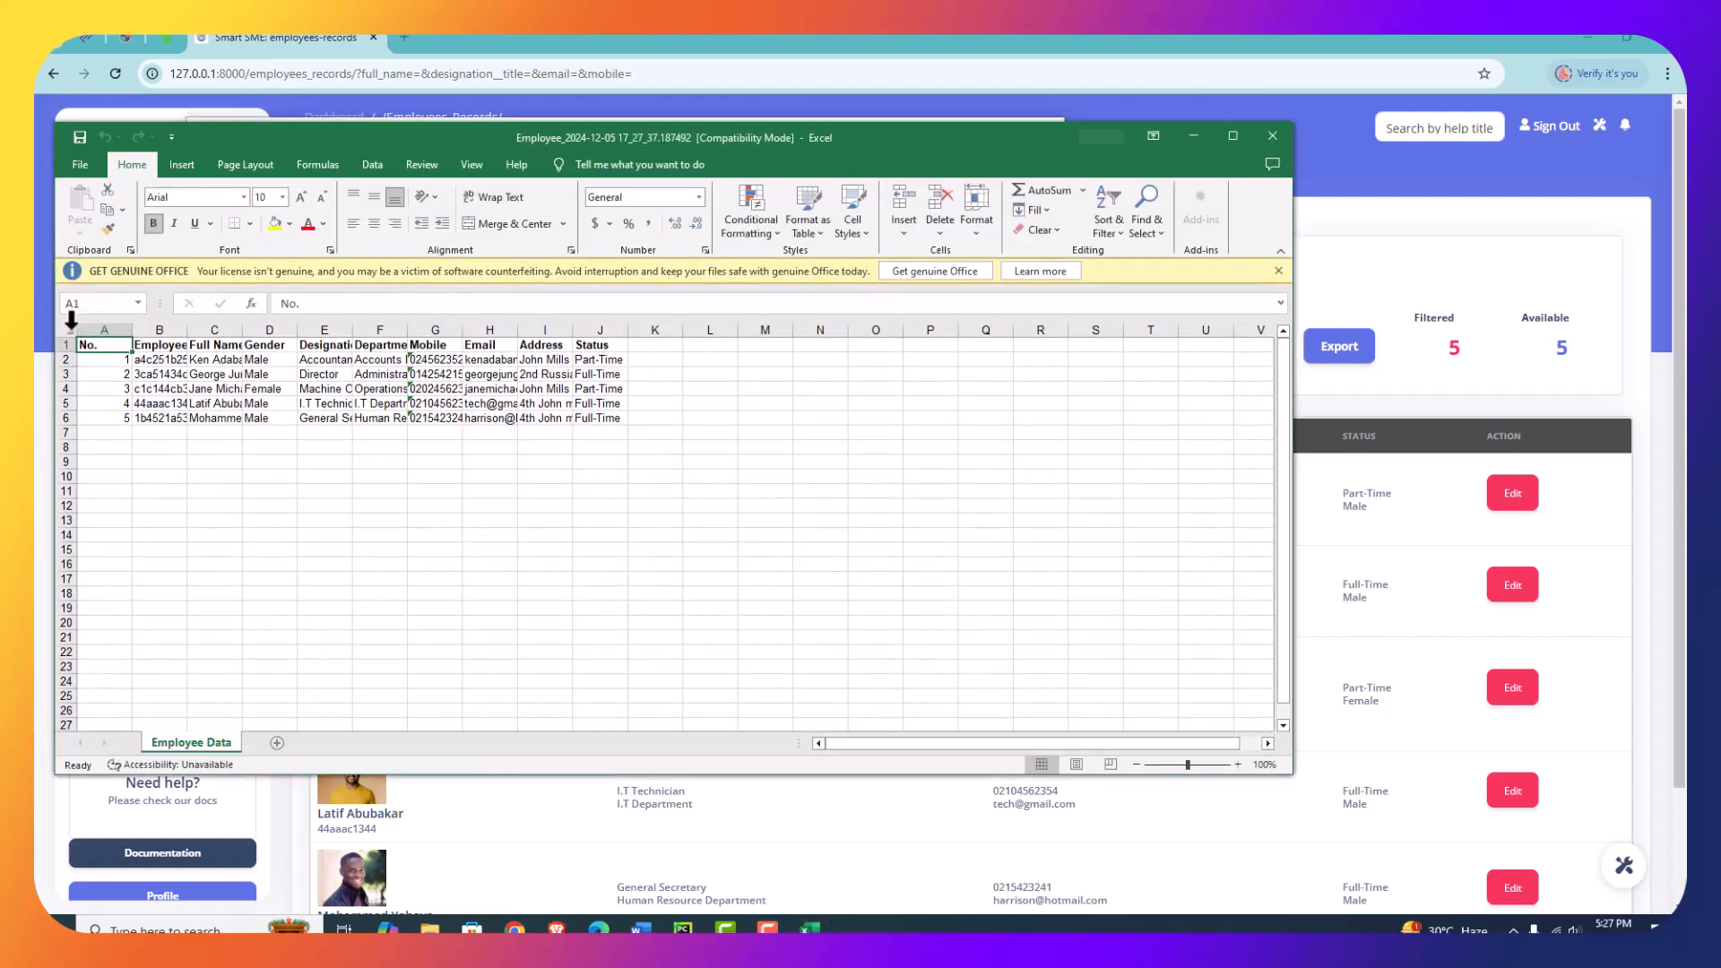
click(71, 328)
double_click(187, 331)
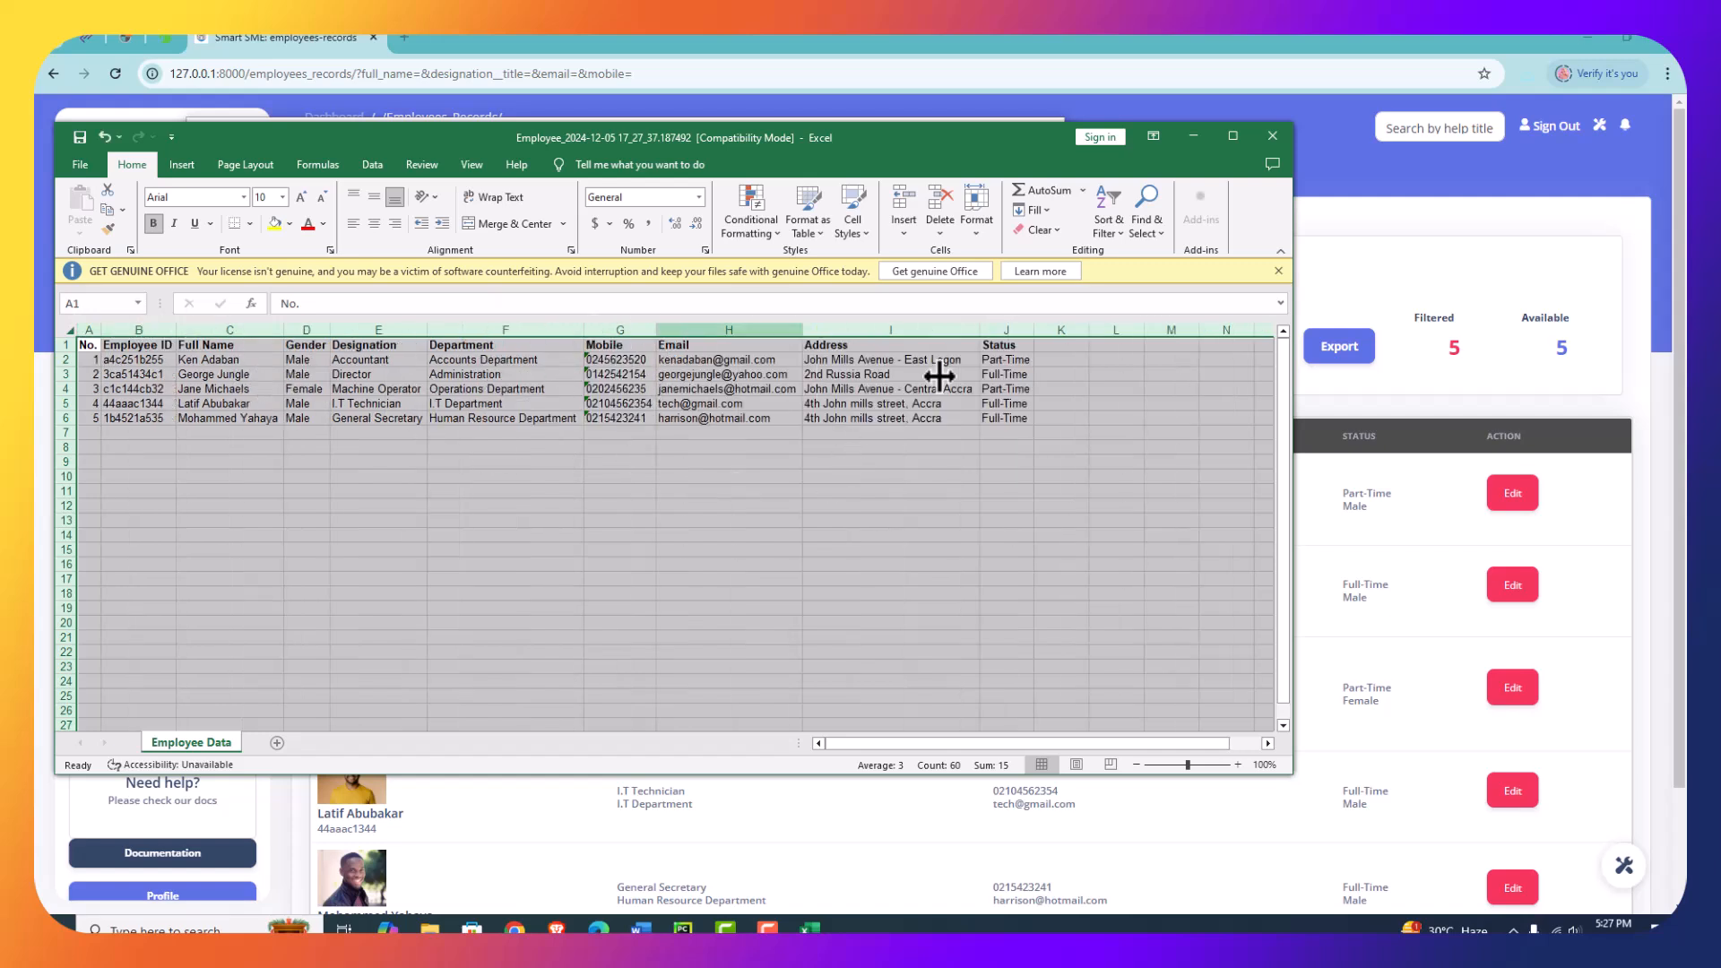
- Save the changes to the exported employee workbook and close it, returning to the employees records in the browser
click(1271, 137)
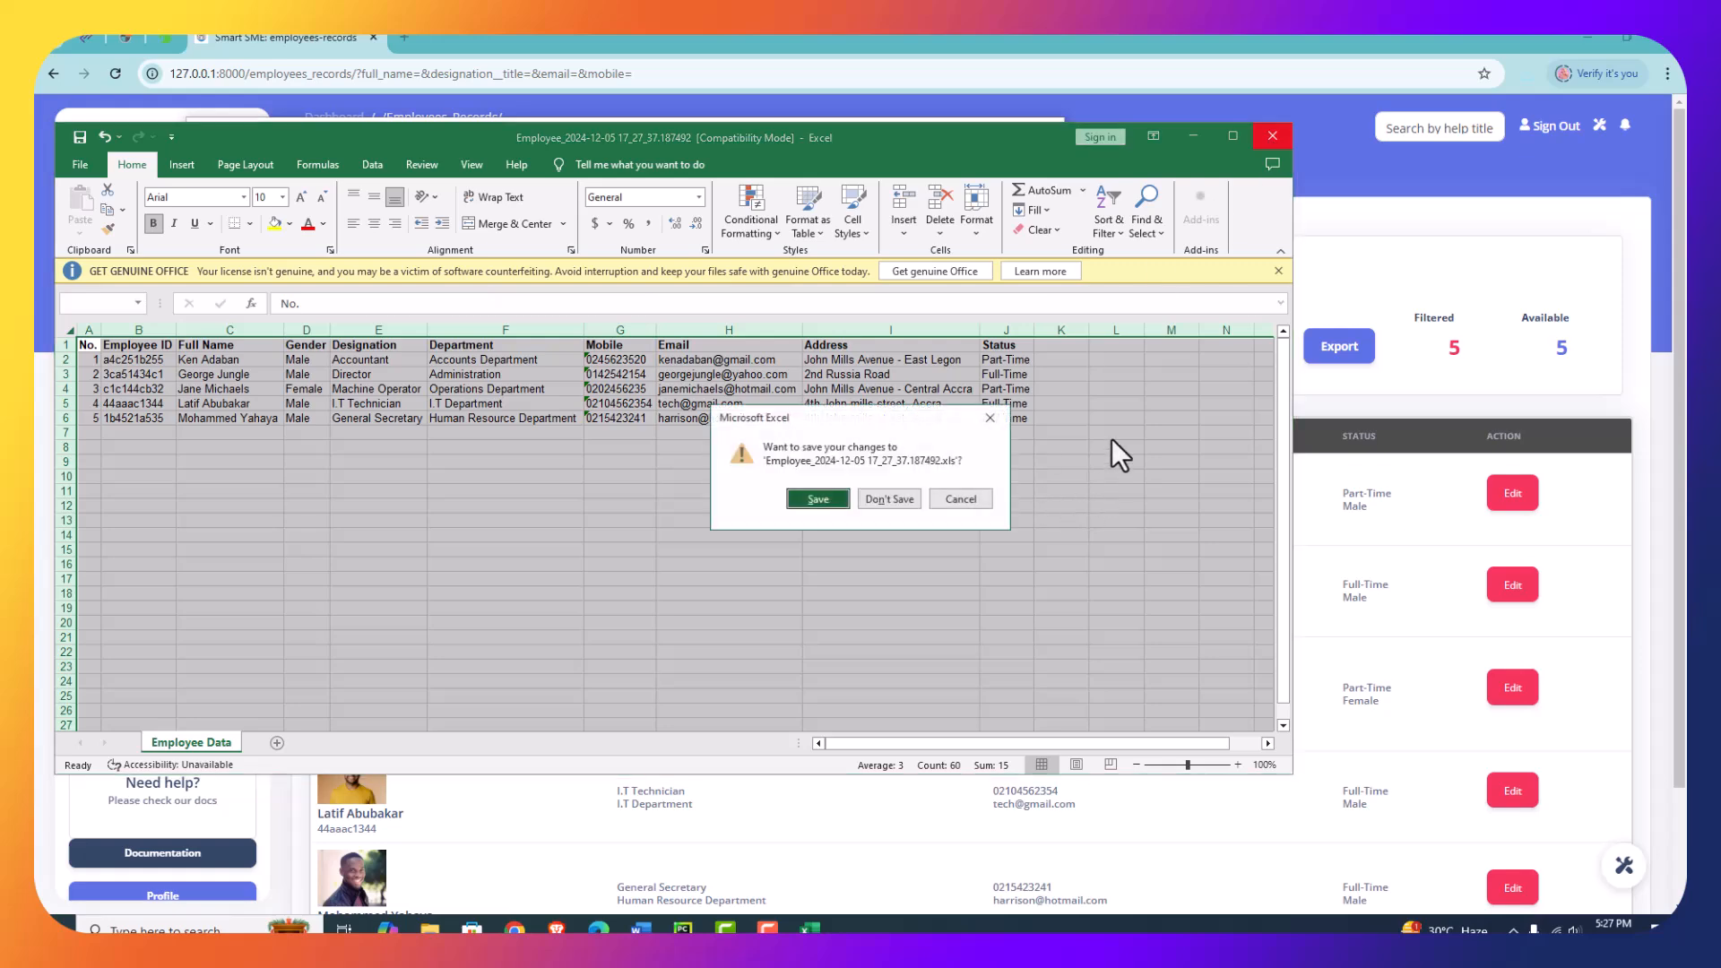
click(829, 498)
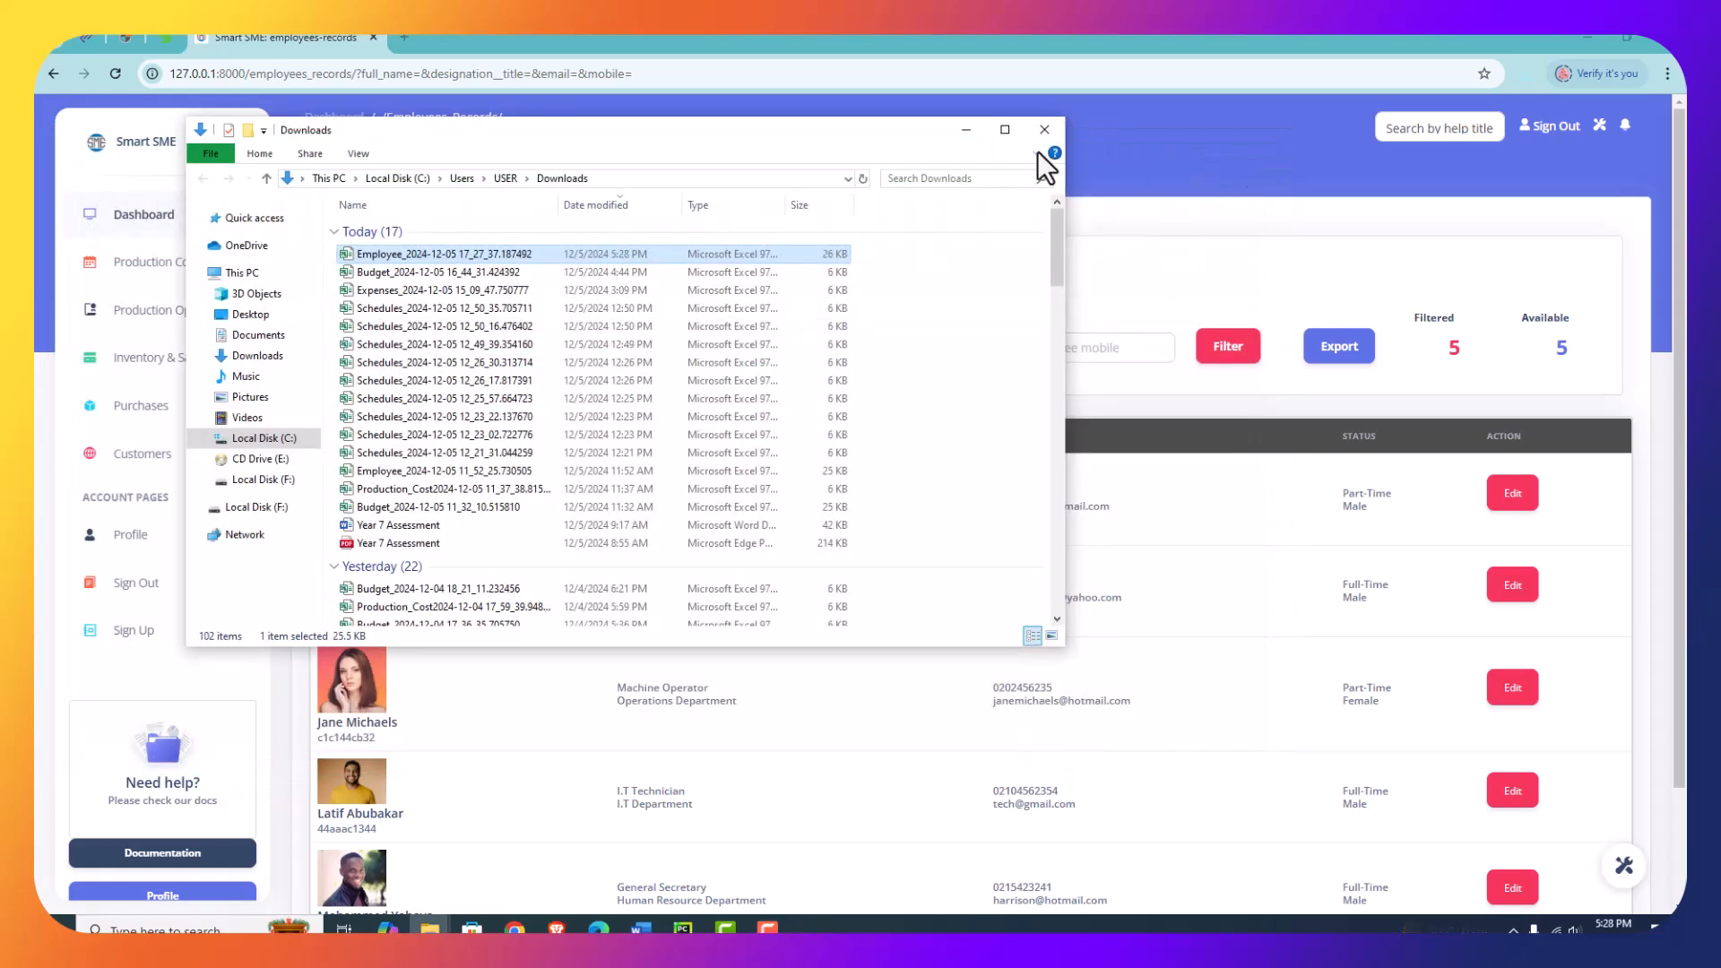
click(1045, 133)
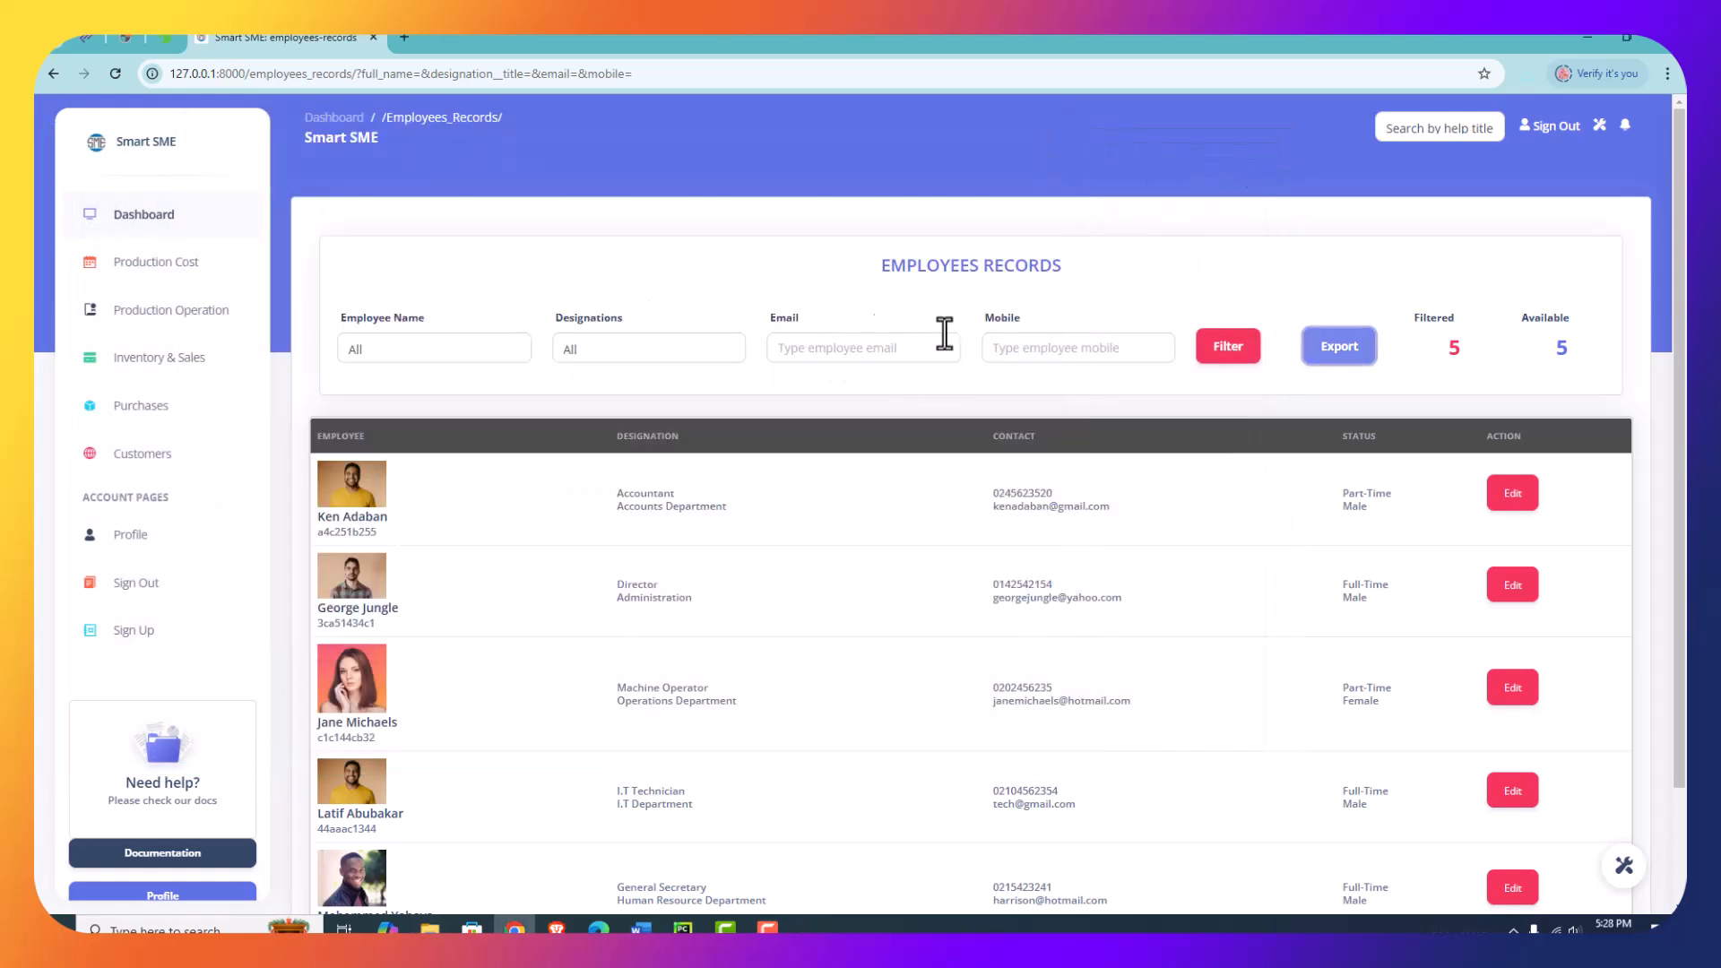
- Filter the shift schedules records by the schedule date 12/05/2024 for all employees
click(183, 325)
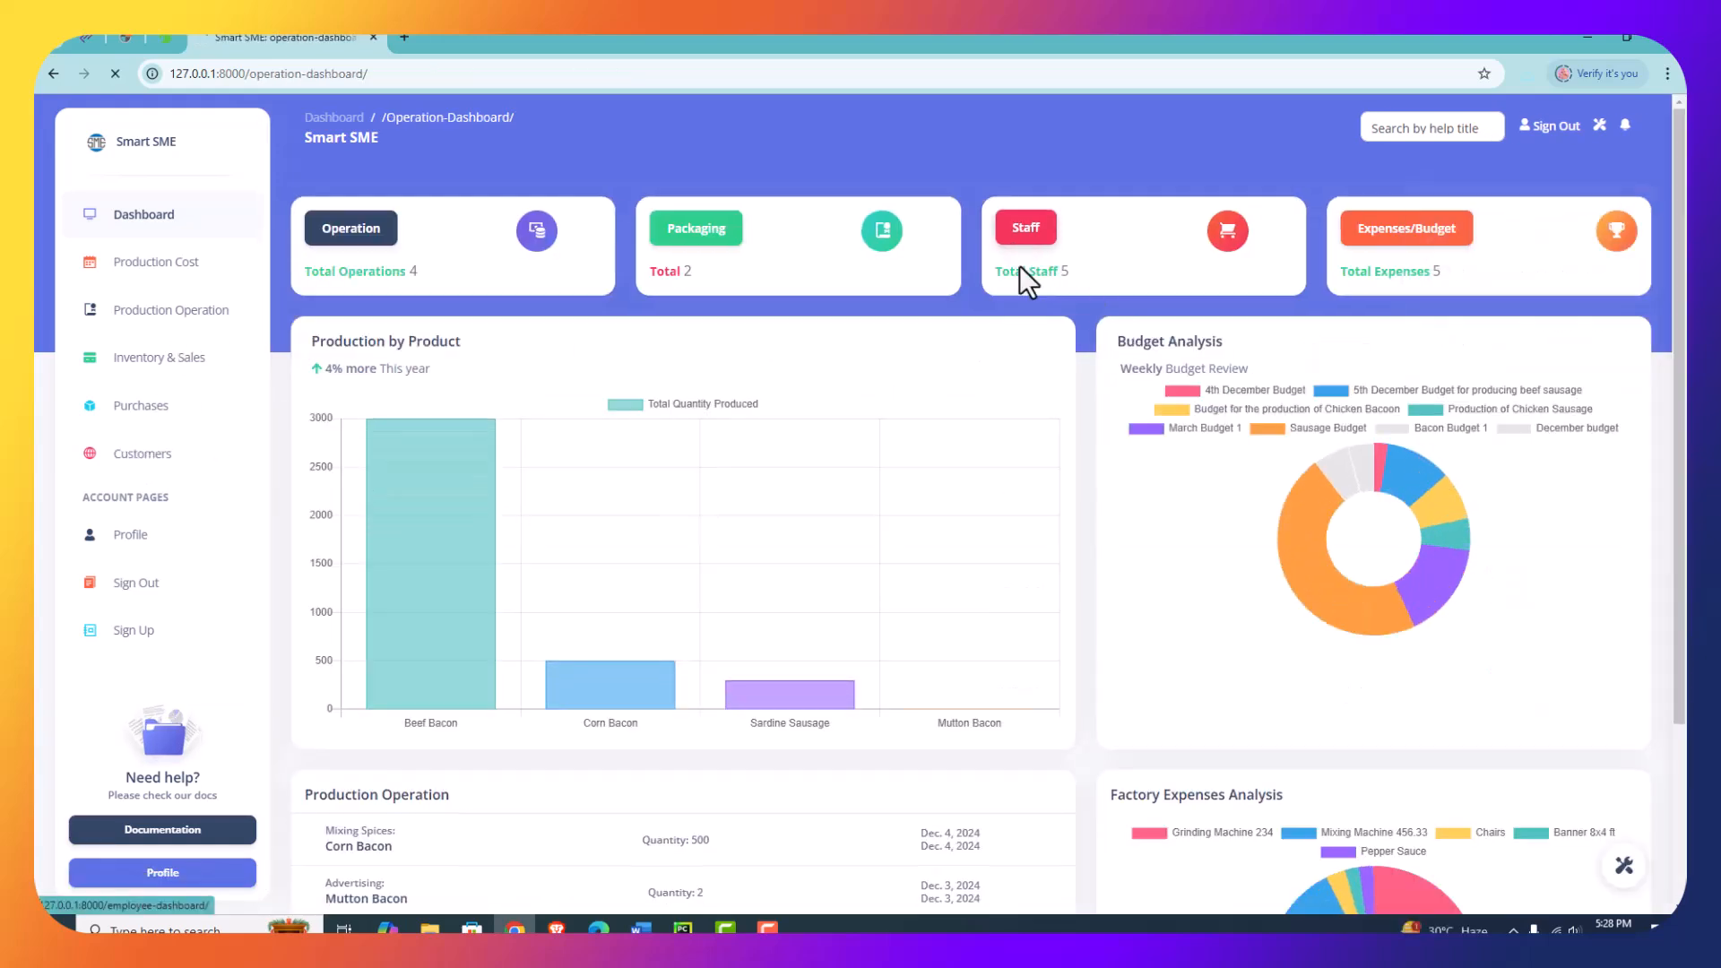
click(763, 267)
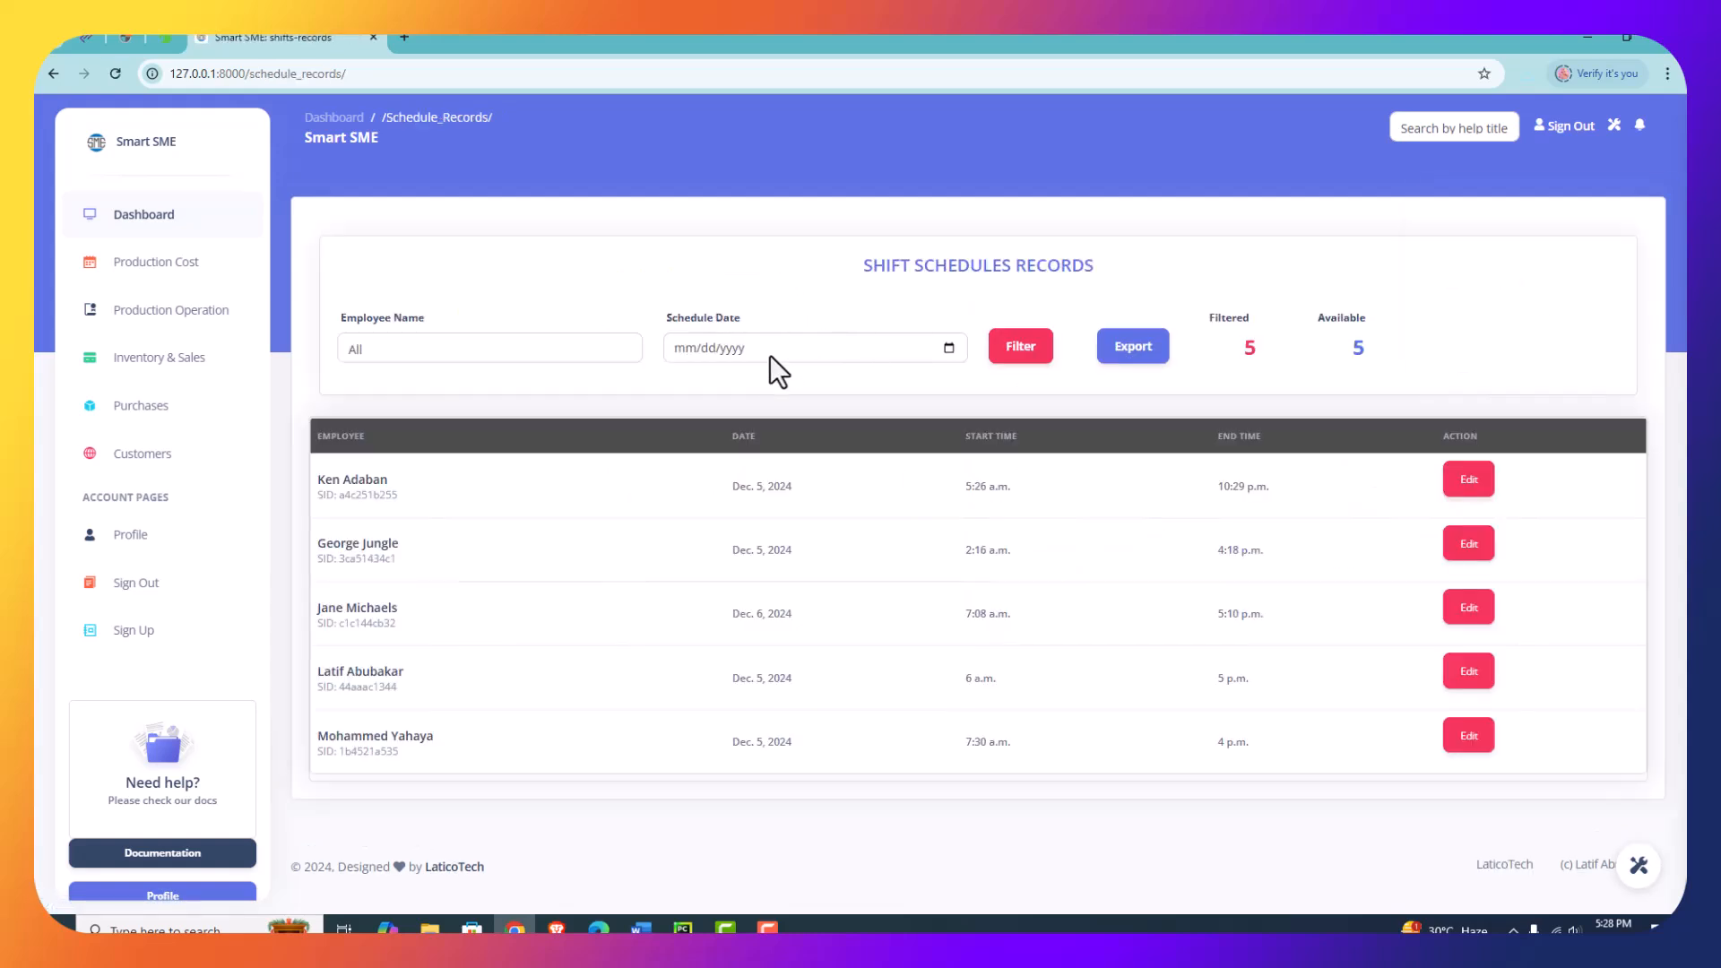
click(499, 356)
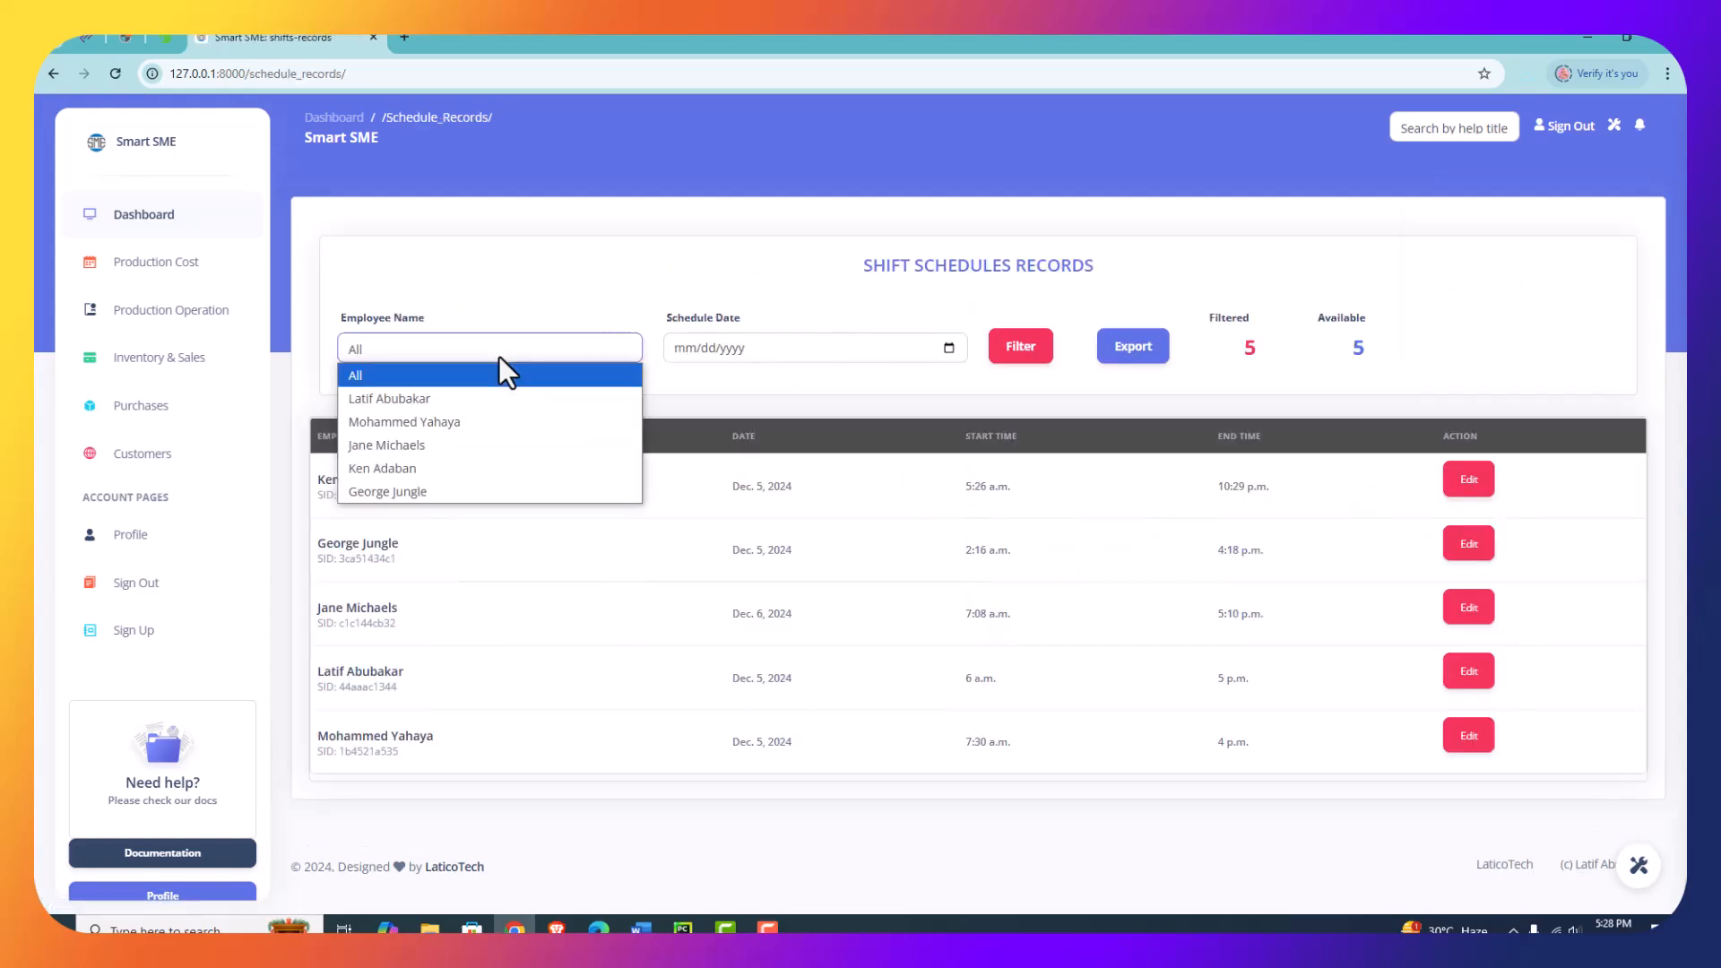
click(948, 349)
click(948, 349)
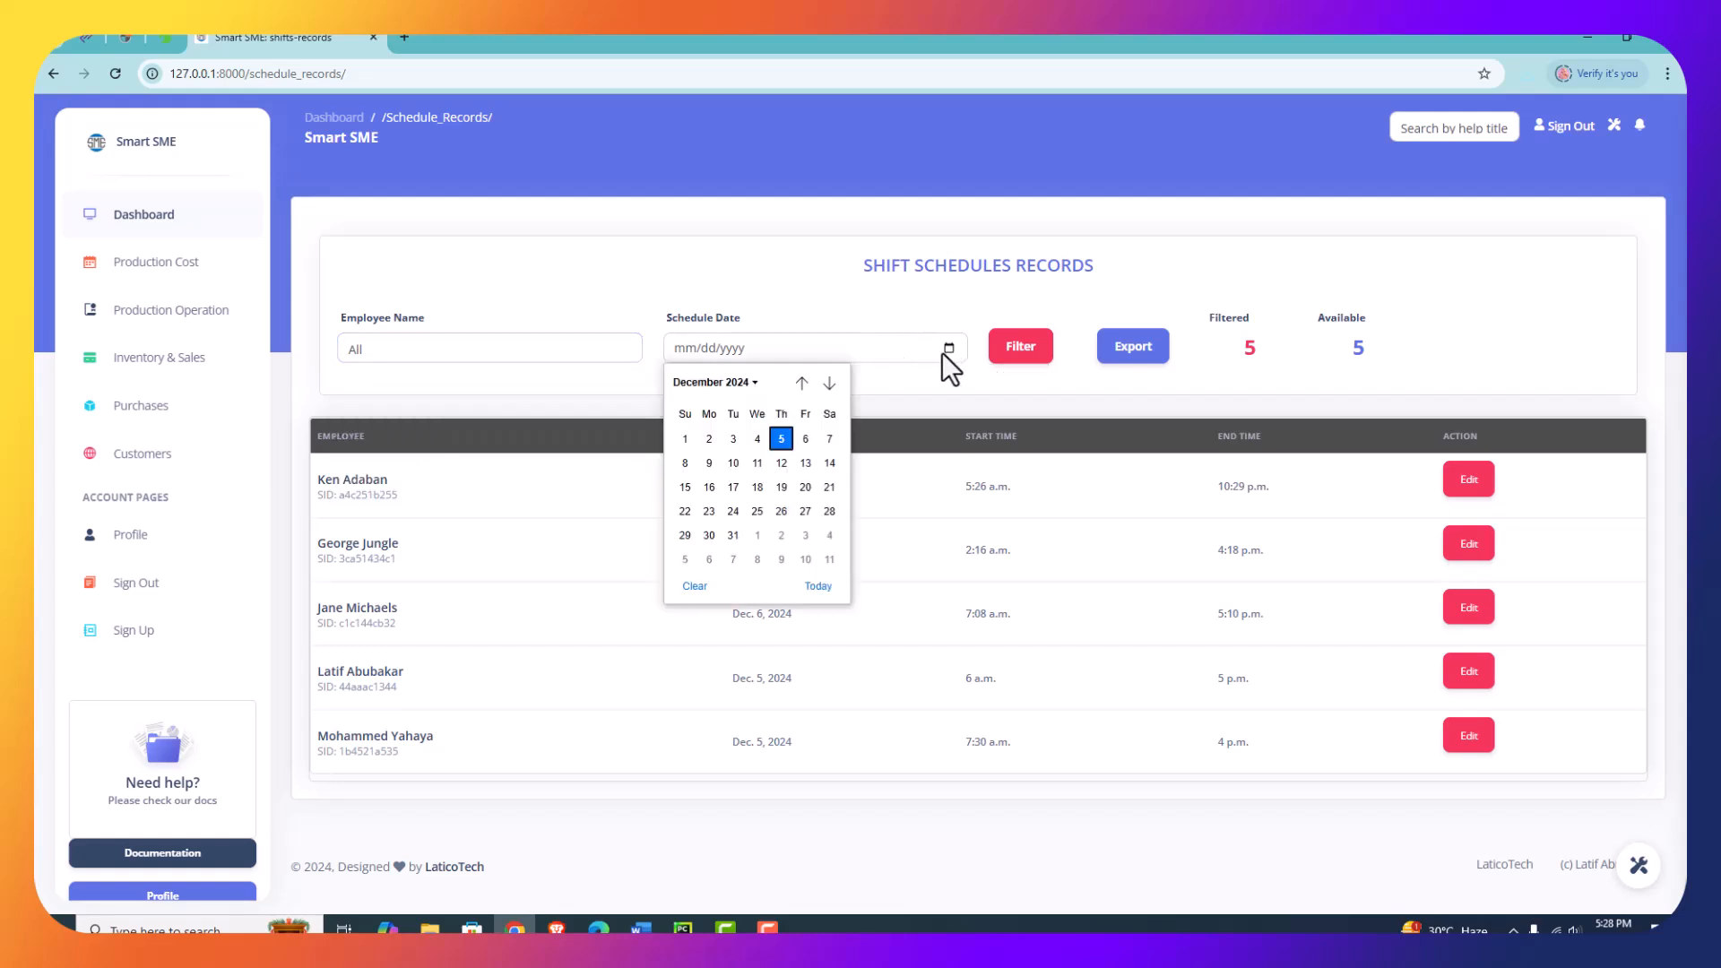
click(781, 438)
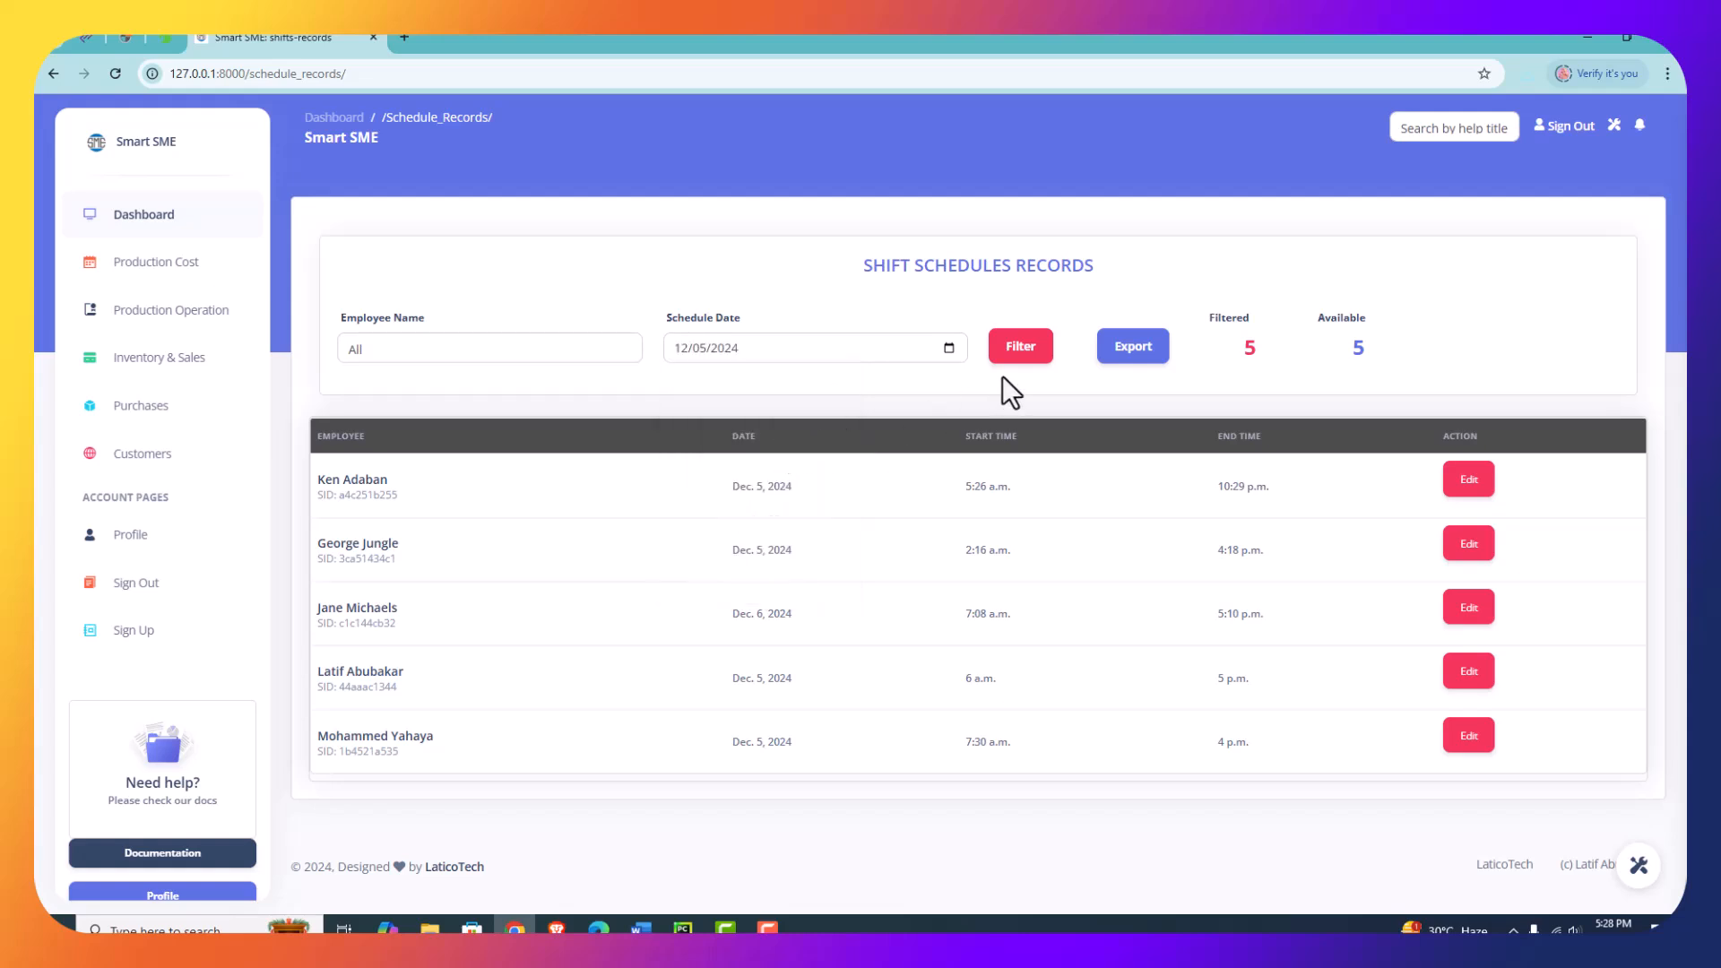
click(1013, 356)
- Export the shift schedules records and save the downloaded workbook with all columns of the Schedules Data sheet autofitted, closing it
click(1129, 357)
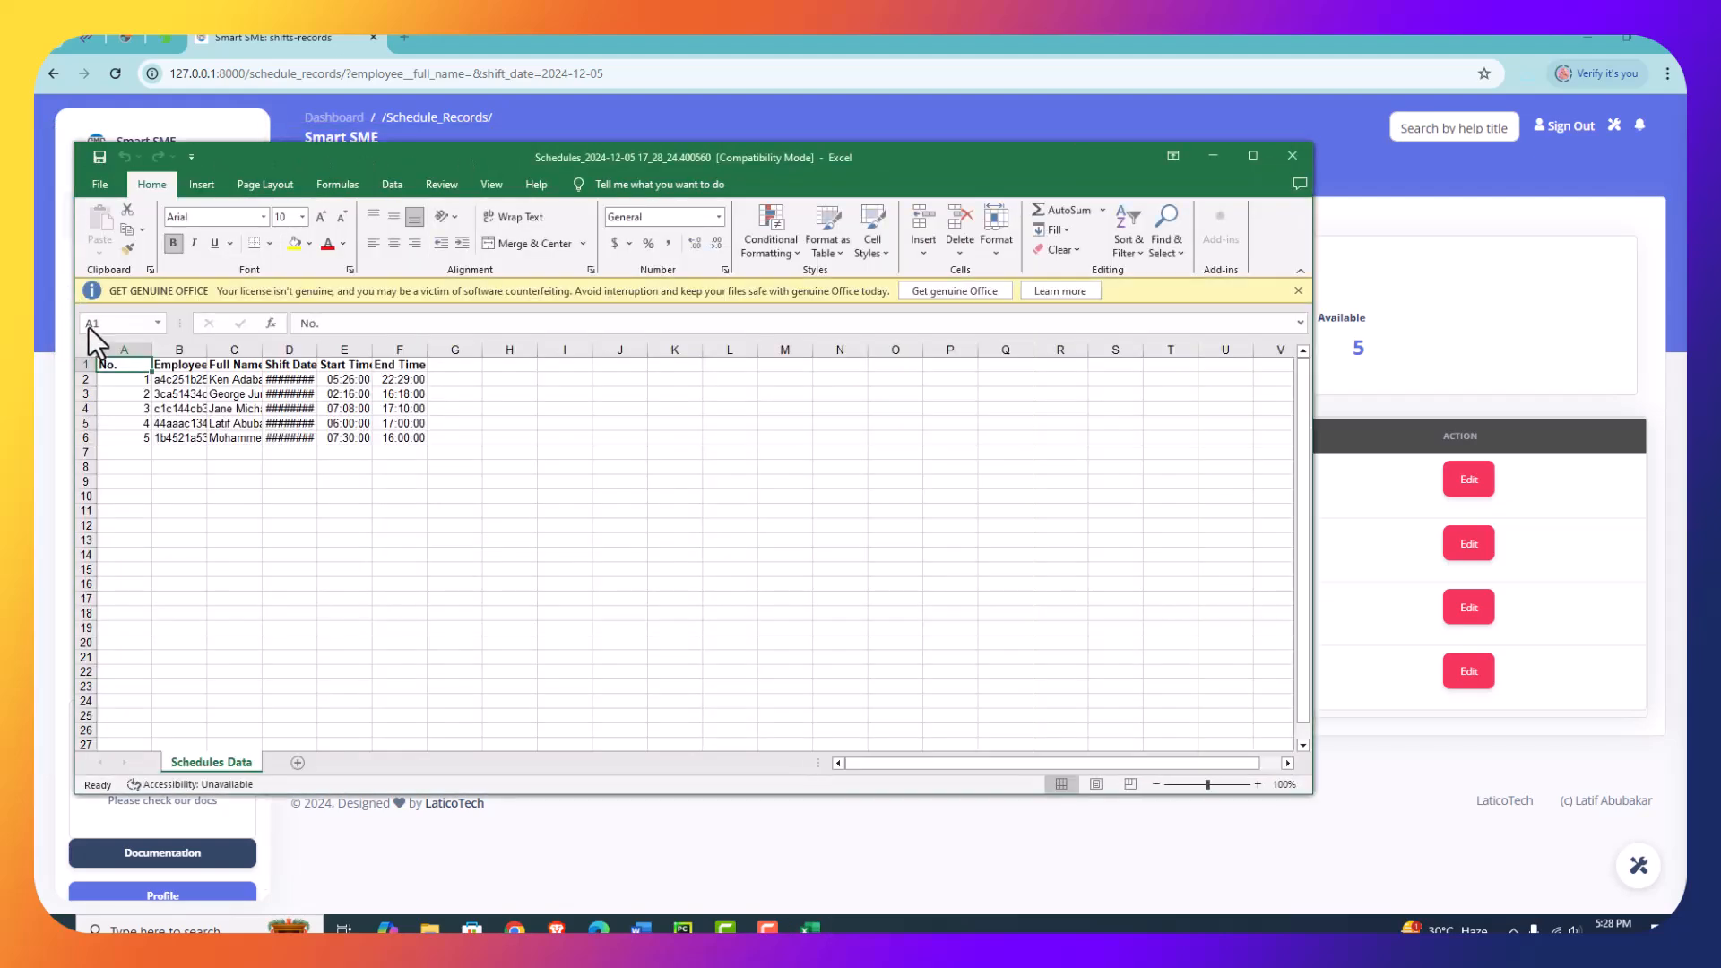
click(90, 345)
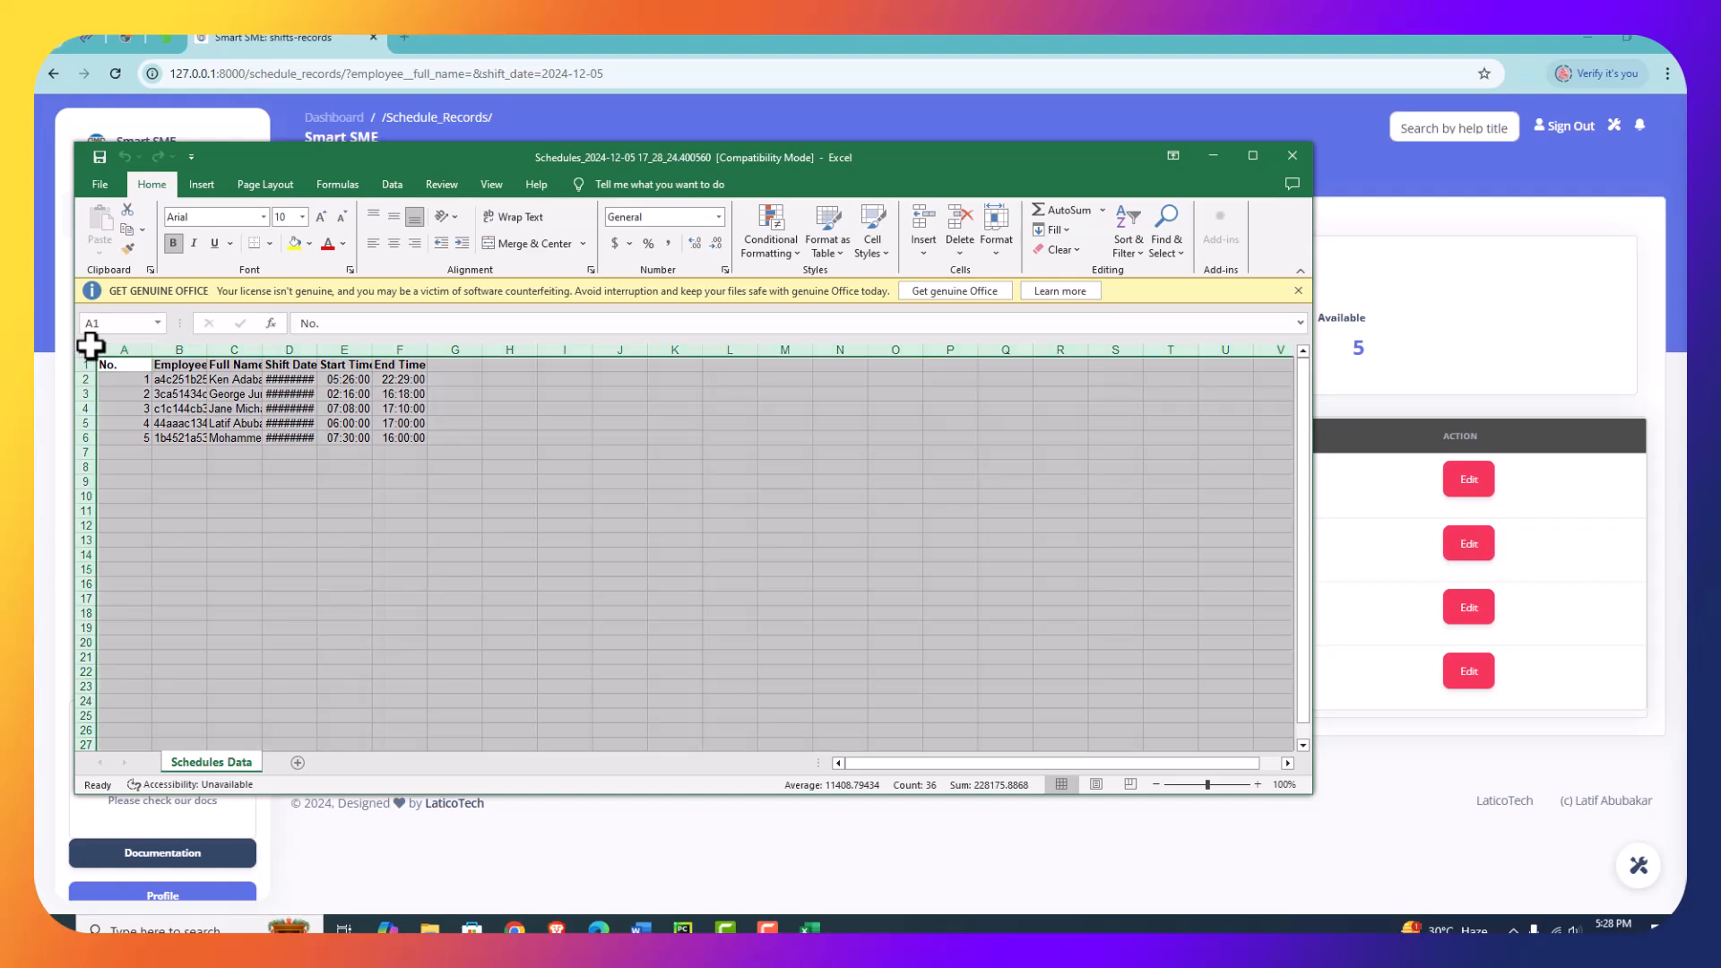
double_click(219, 351)
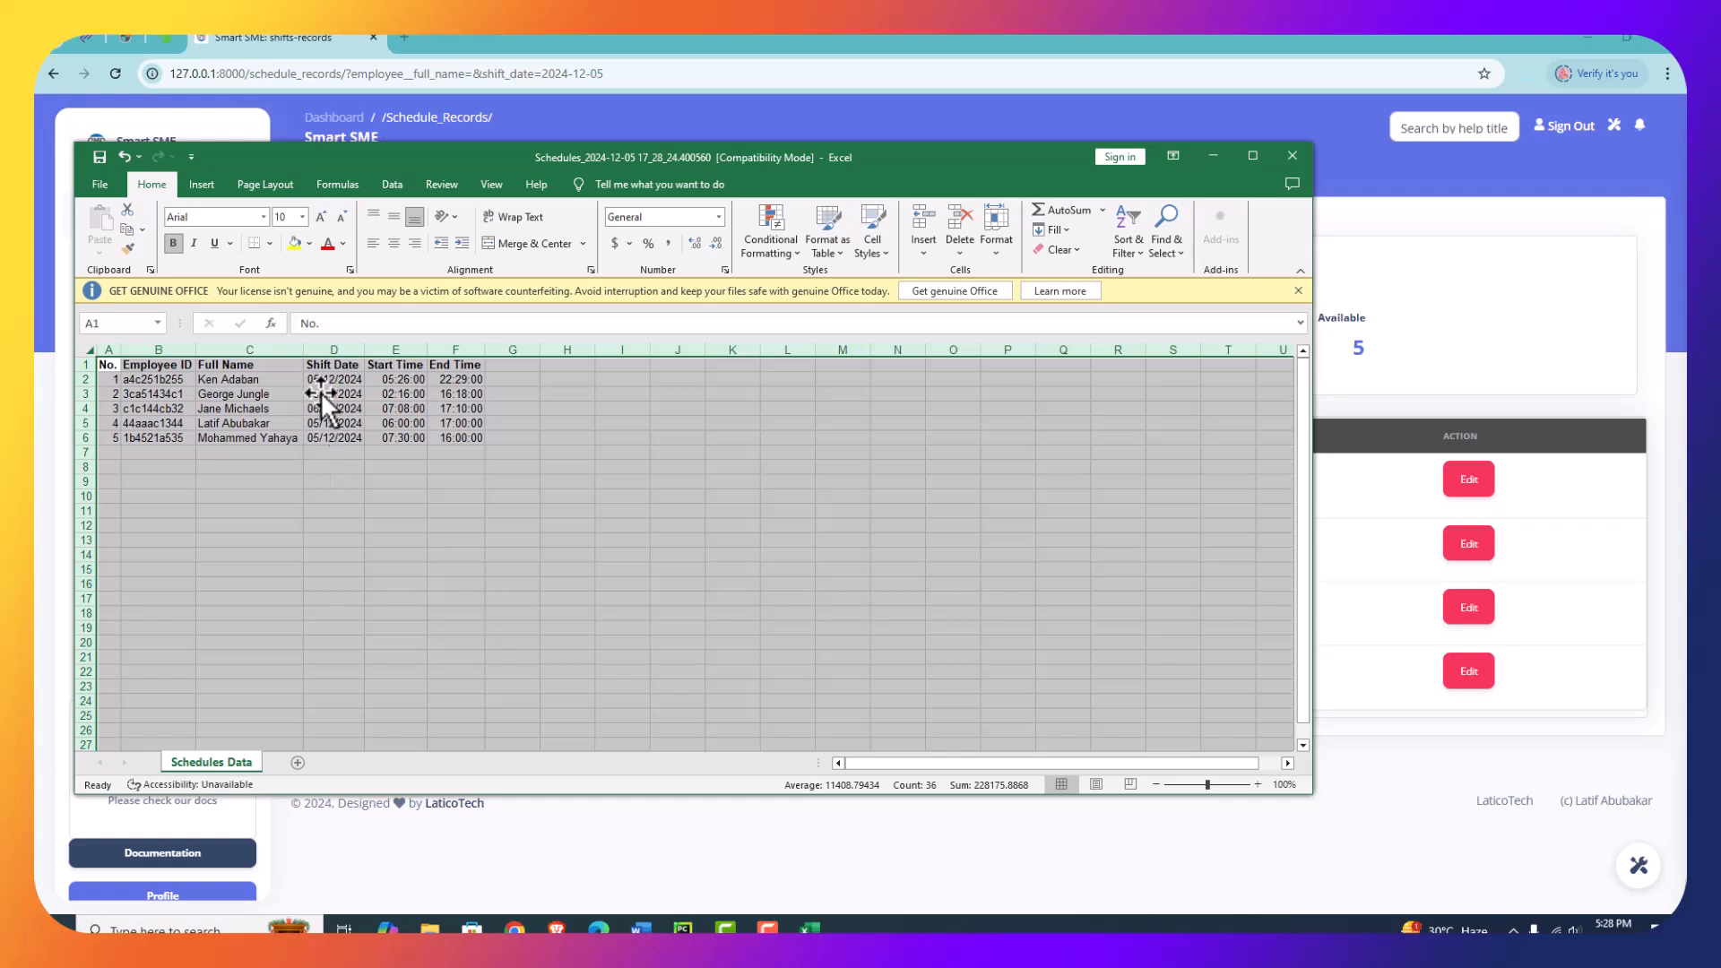
click(1292, 157)
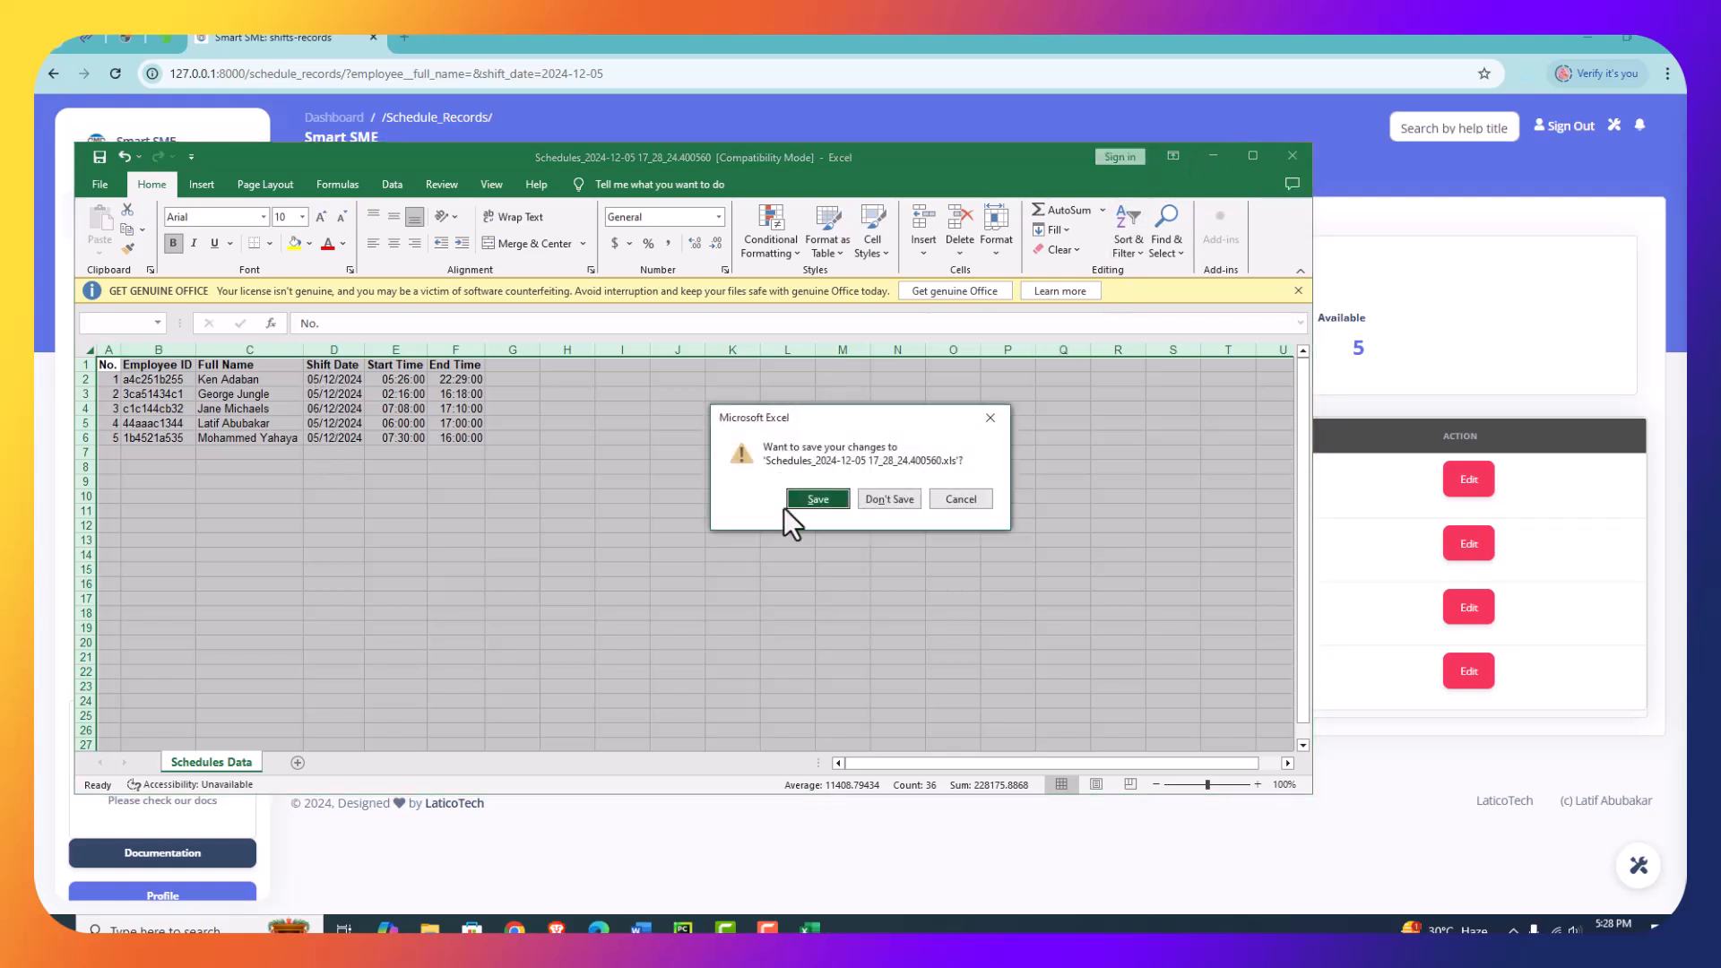
click(817, 499)
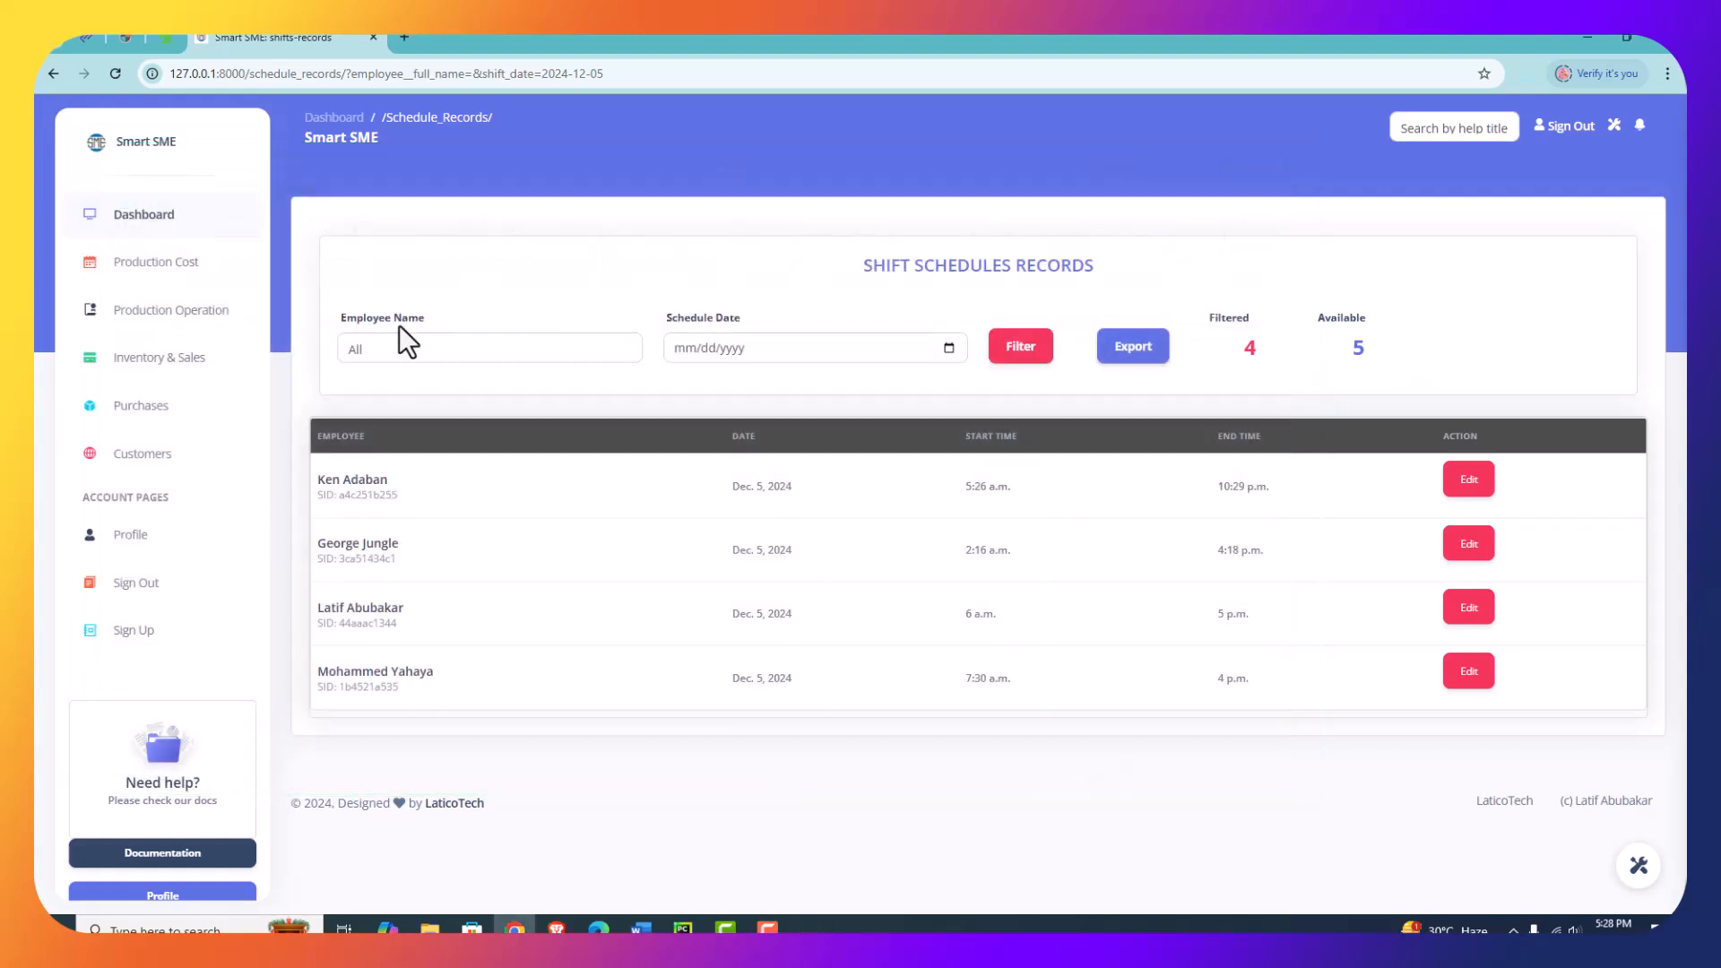
- Open the Expenses/Budget page from the production operation dashboard
click(143, 310)
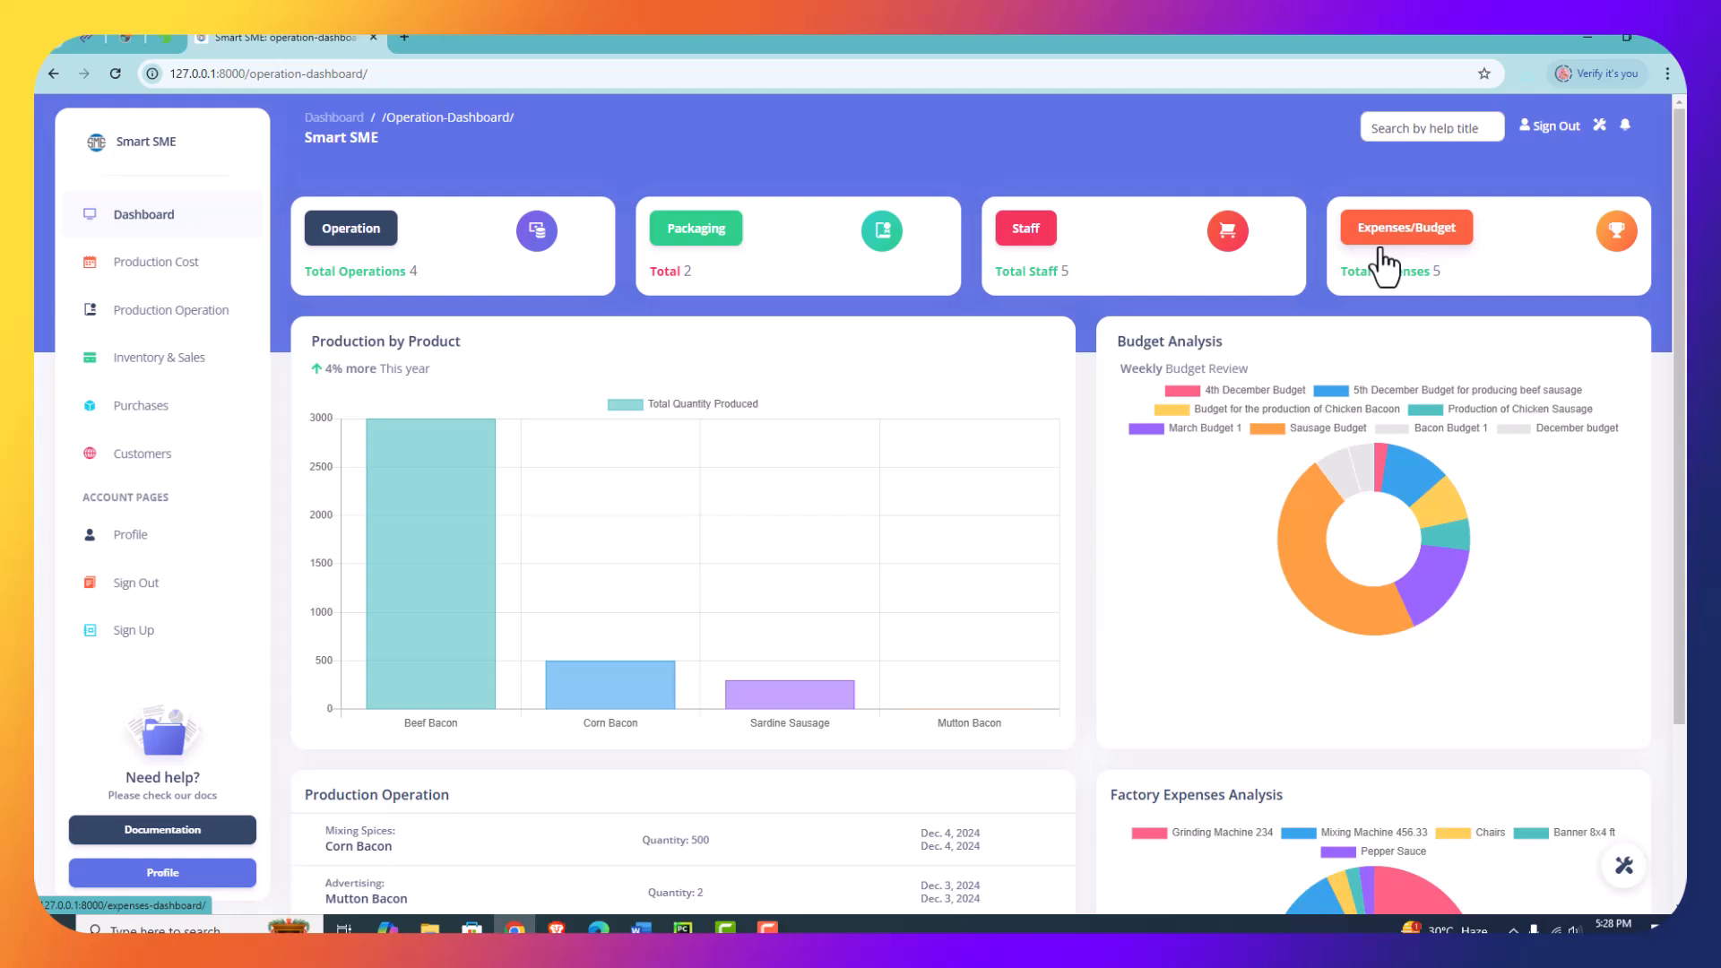
click(1419, 230)
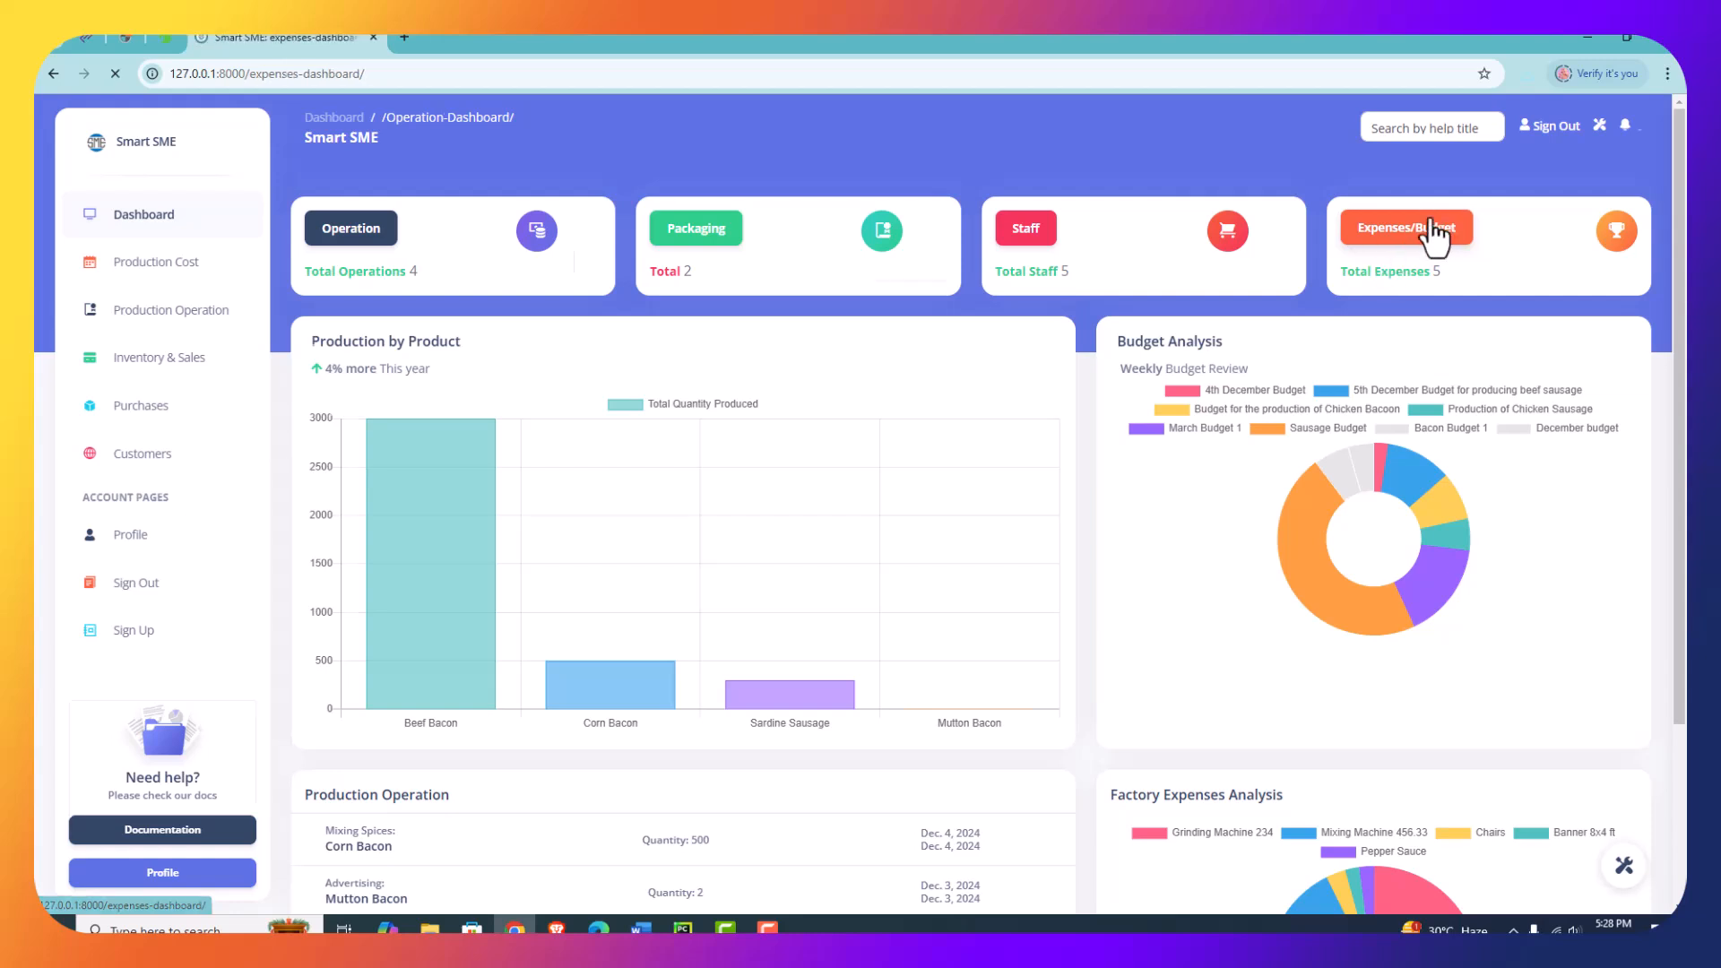
- Enter Live Ram 50kg as the title of a new factory expense
click(534, 369)
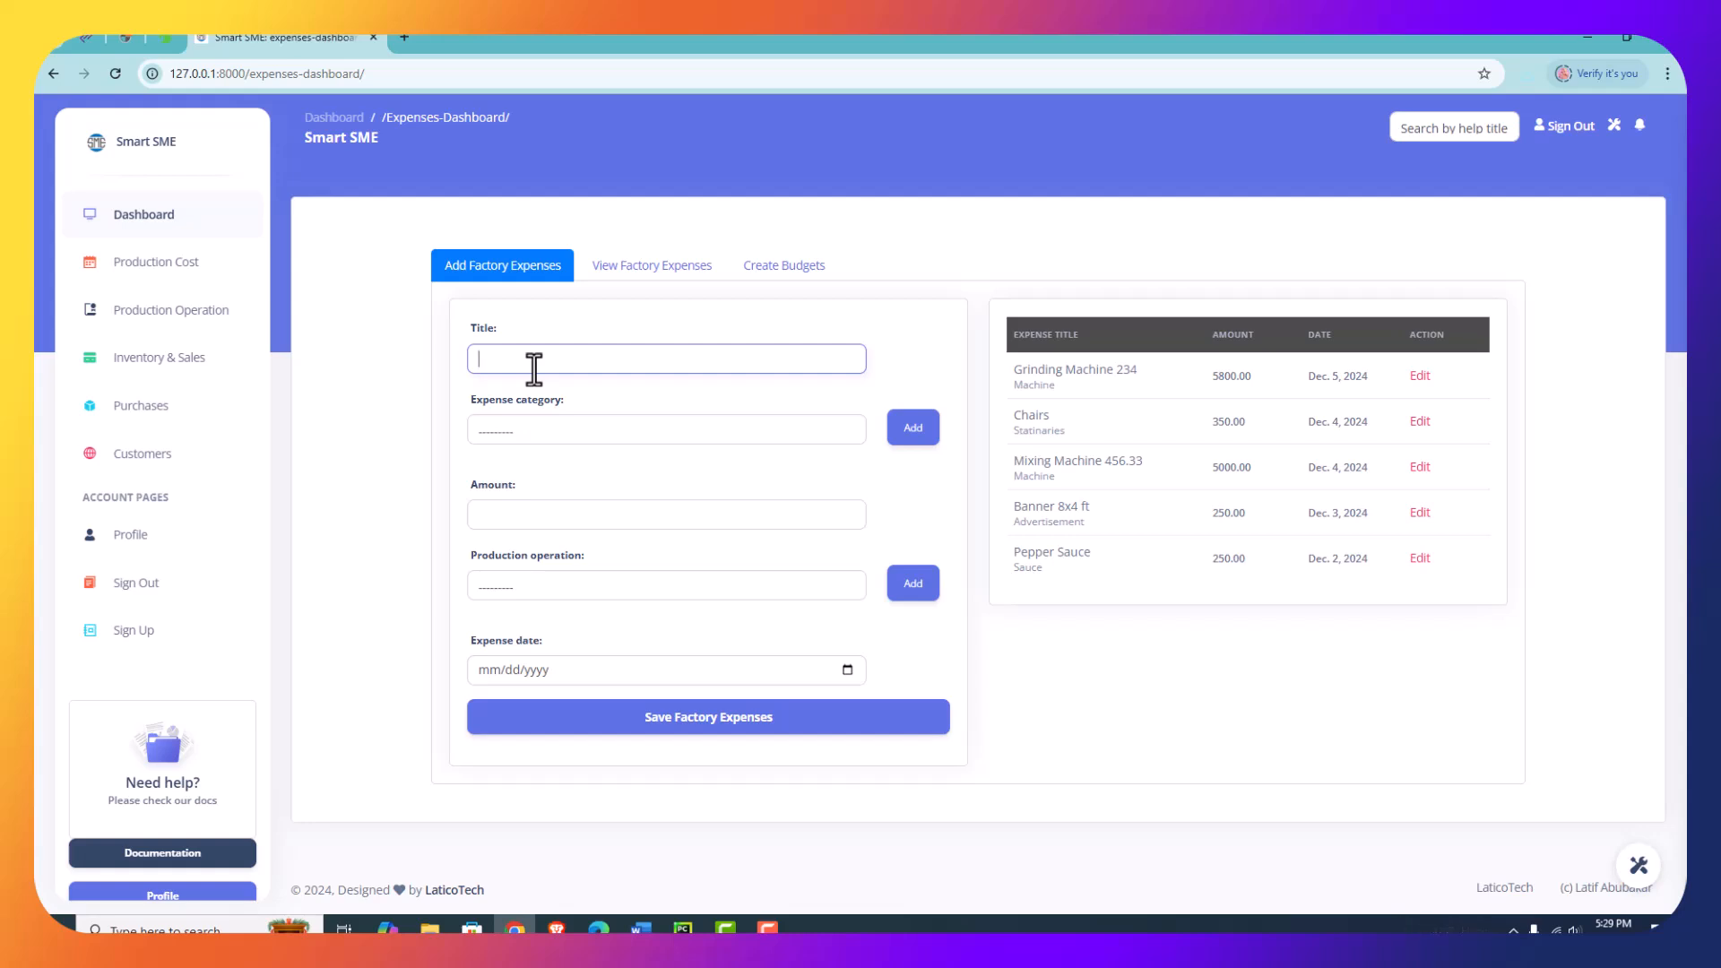
text(Live Ram)
text(50kg)
- Add an expense category named Animal with the description "Animal for production of sausage"
click(548, 433)
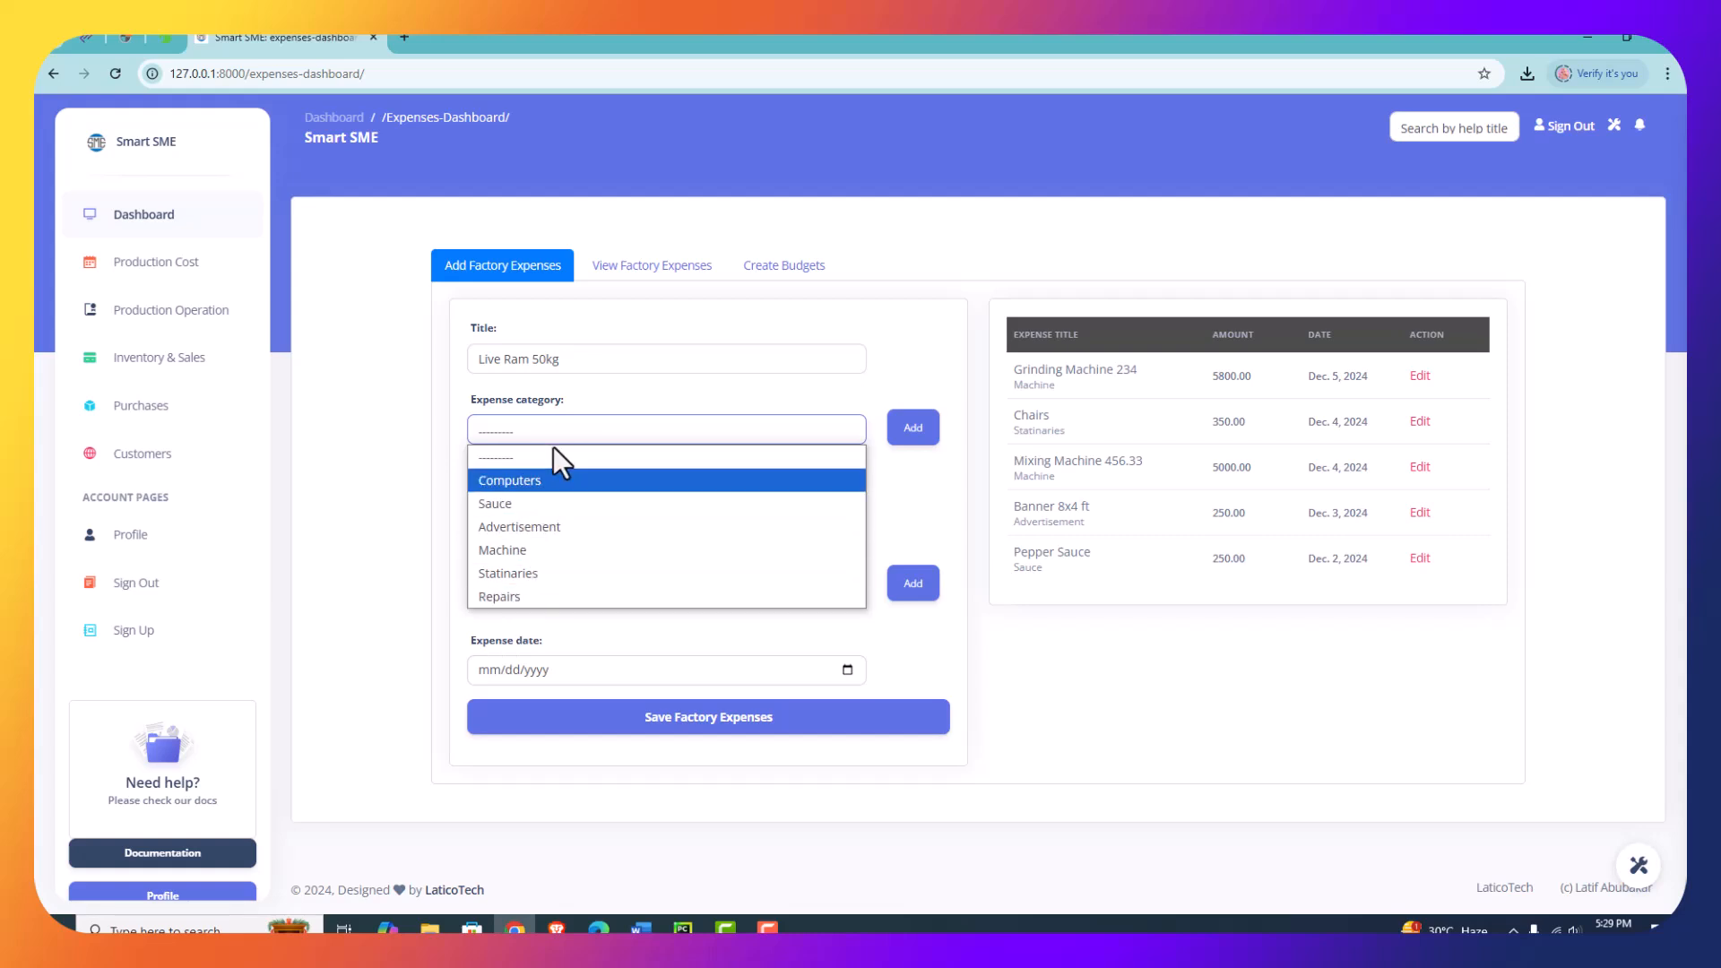
click(920, 437)
click(920, 437)
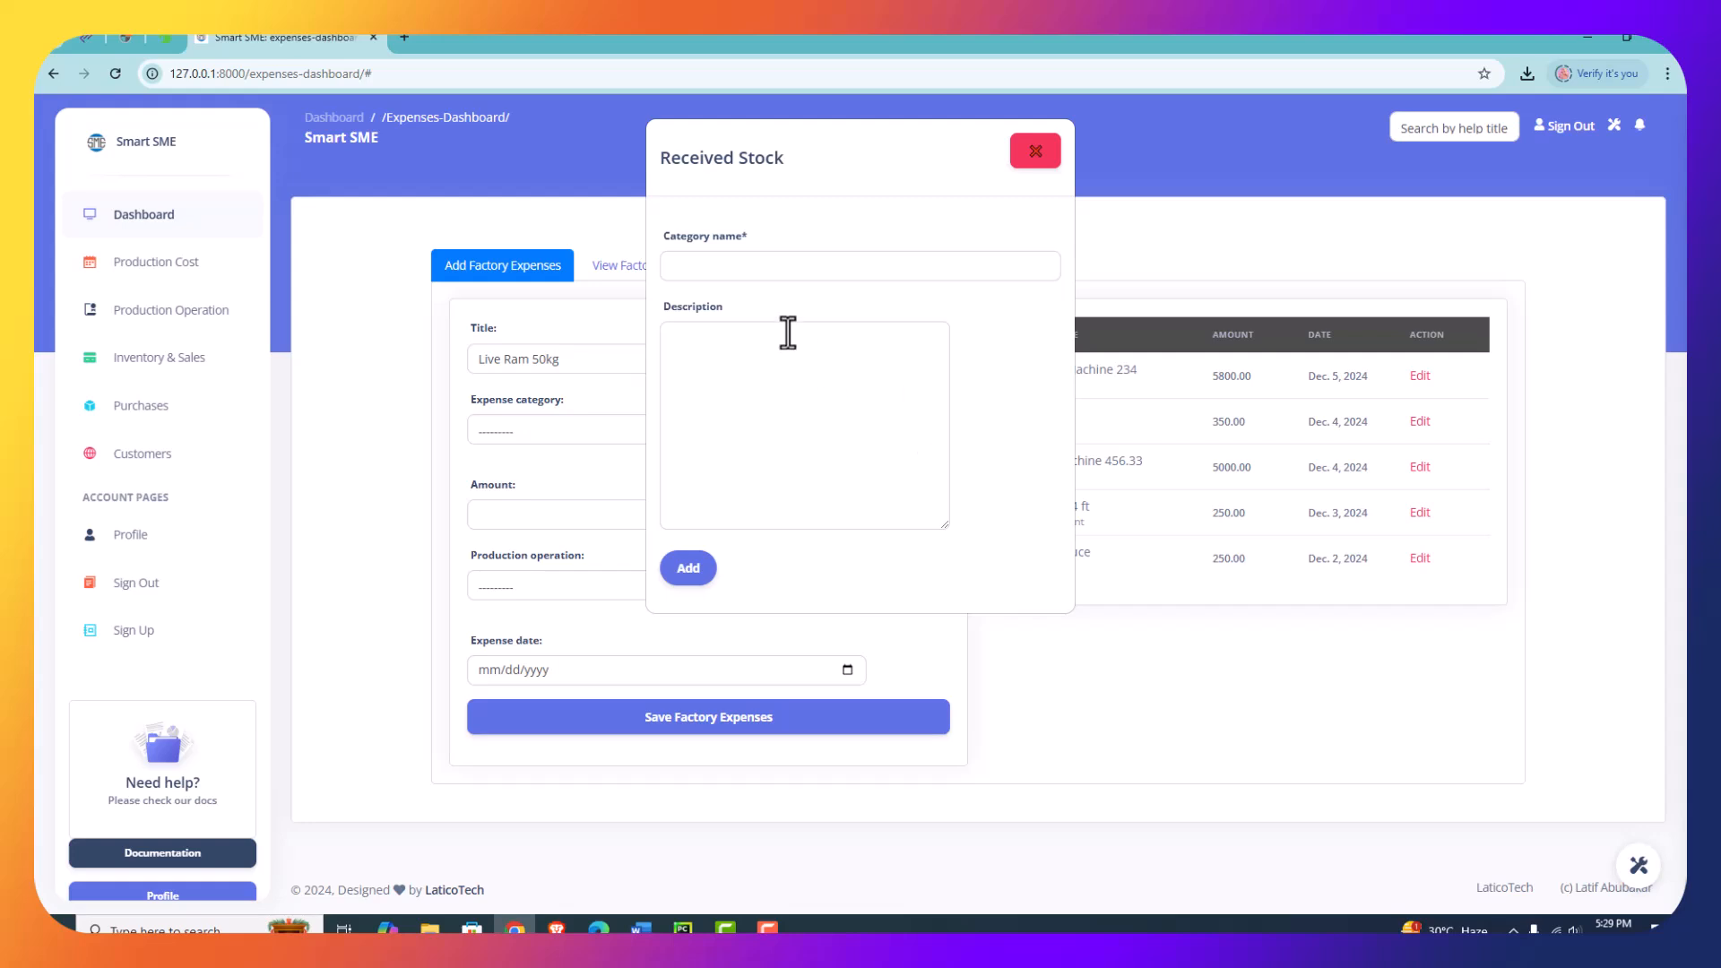
click(705, 259)
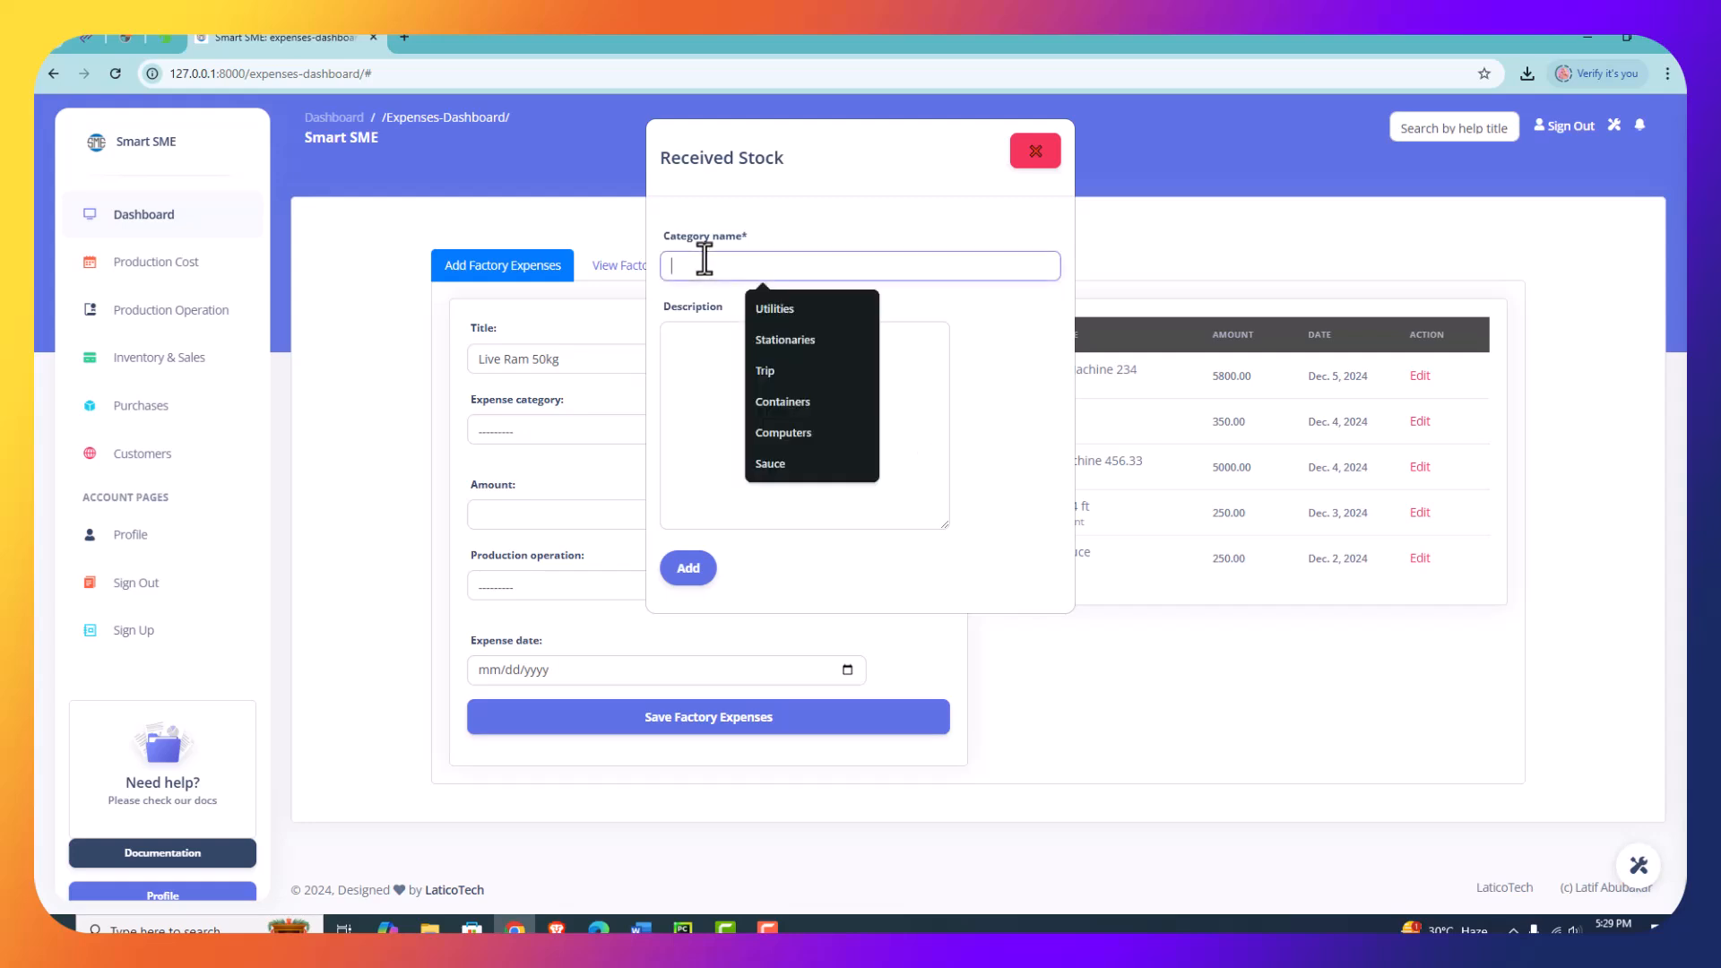
text(Animal)
click(734, 359)
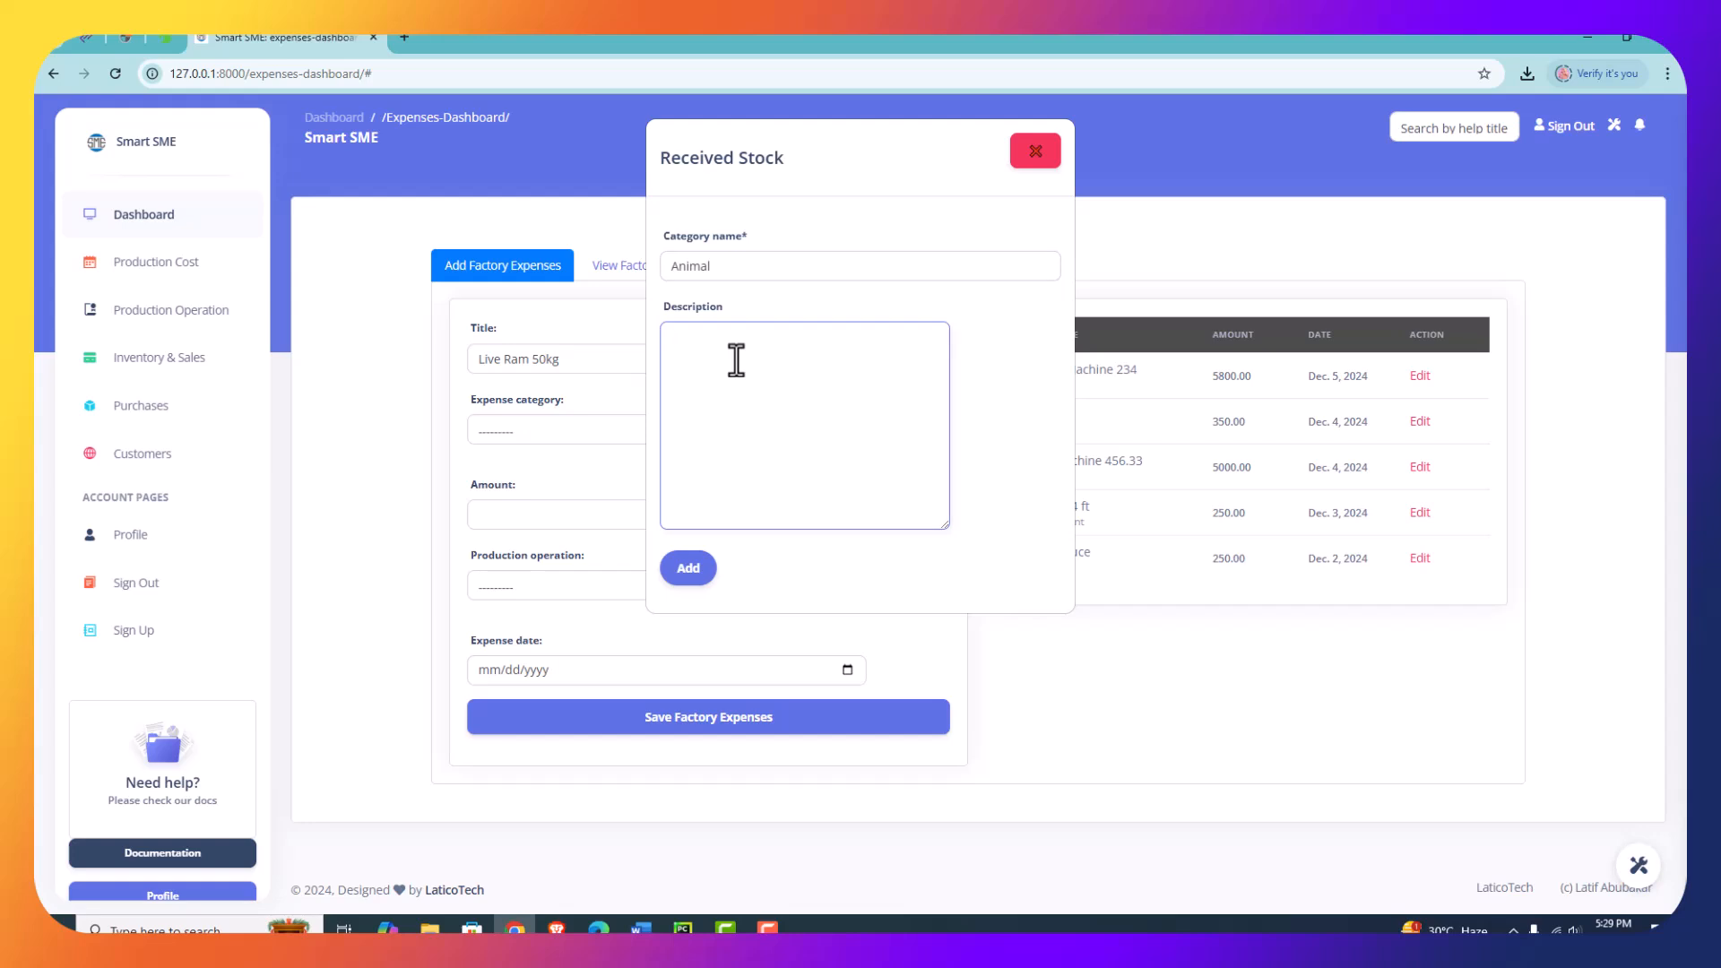
text(Animal for production of sausage)
click(702, 566)
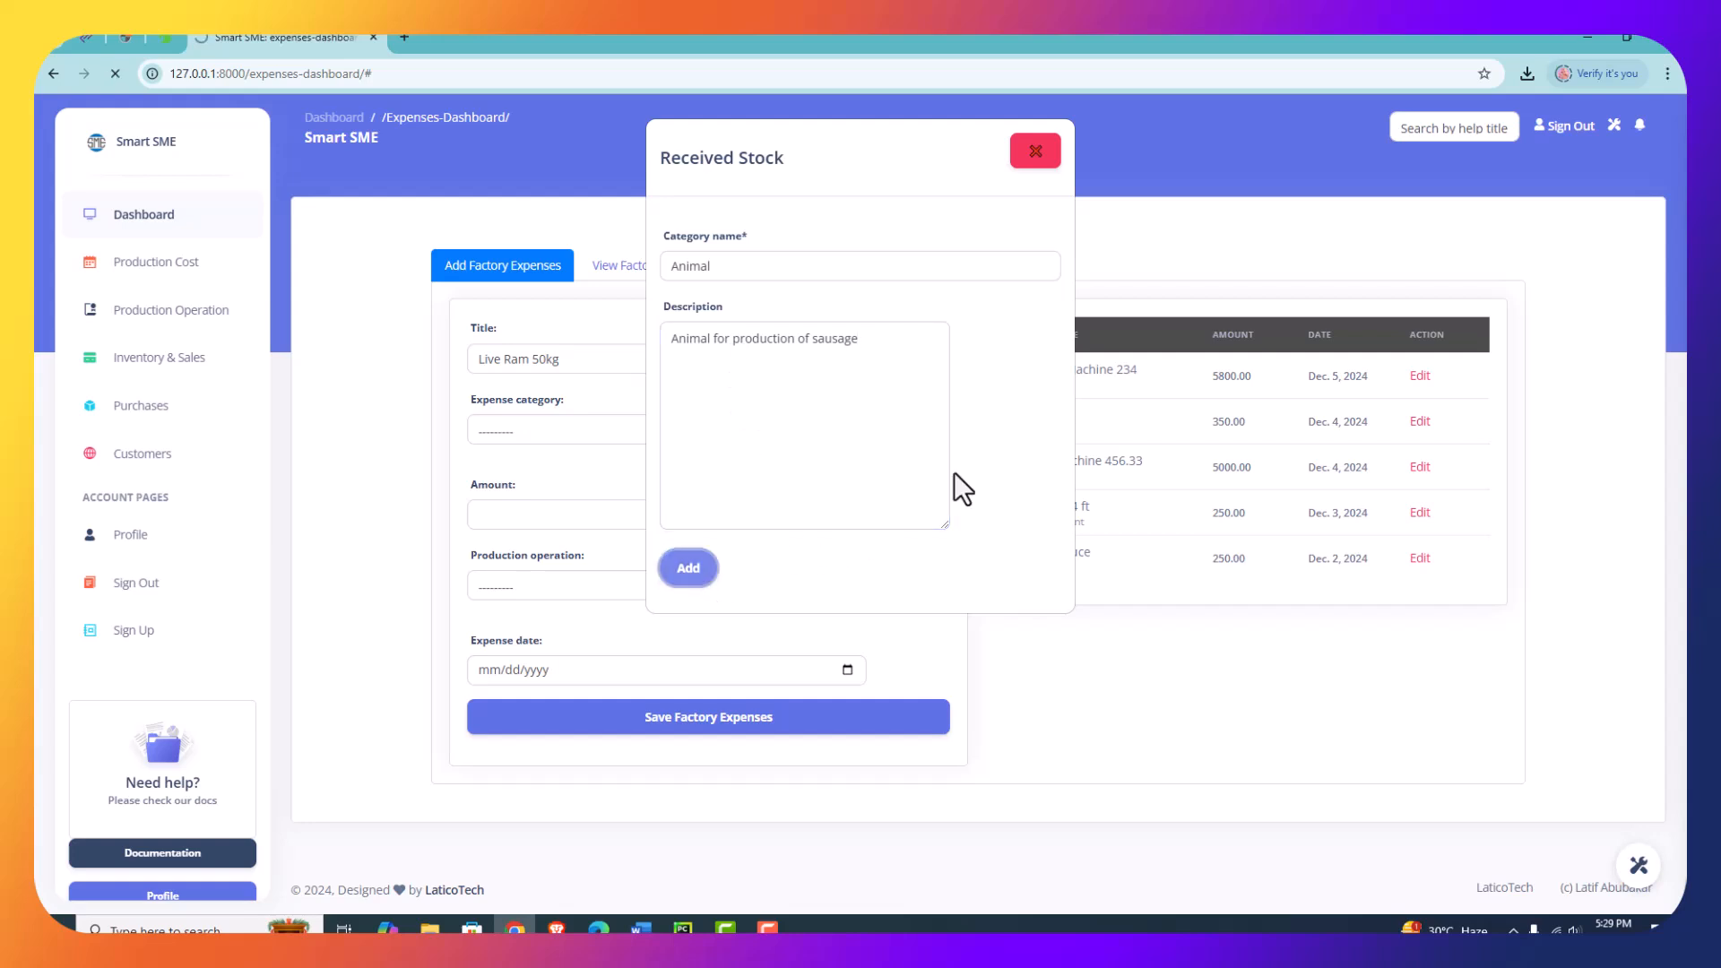
- Title the new factory expense Live Ram 50kg
click(508, 424)
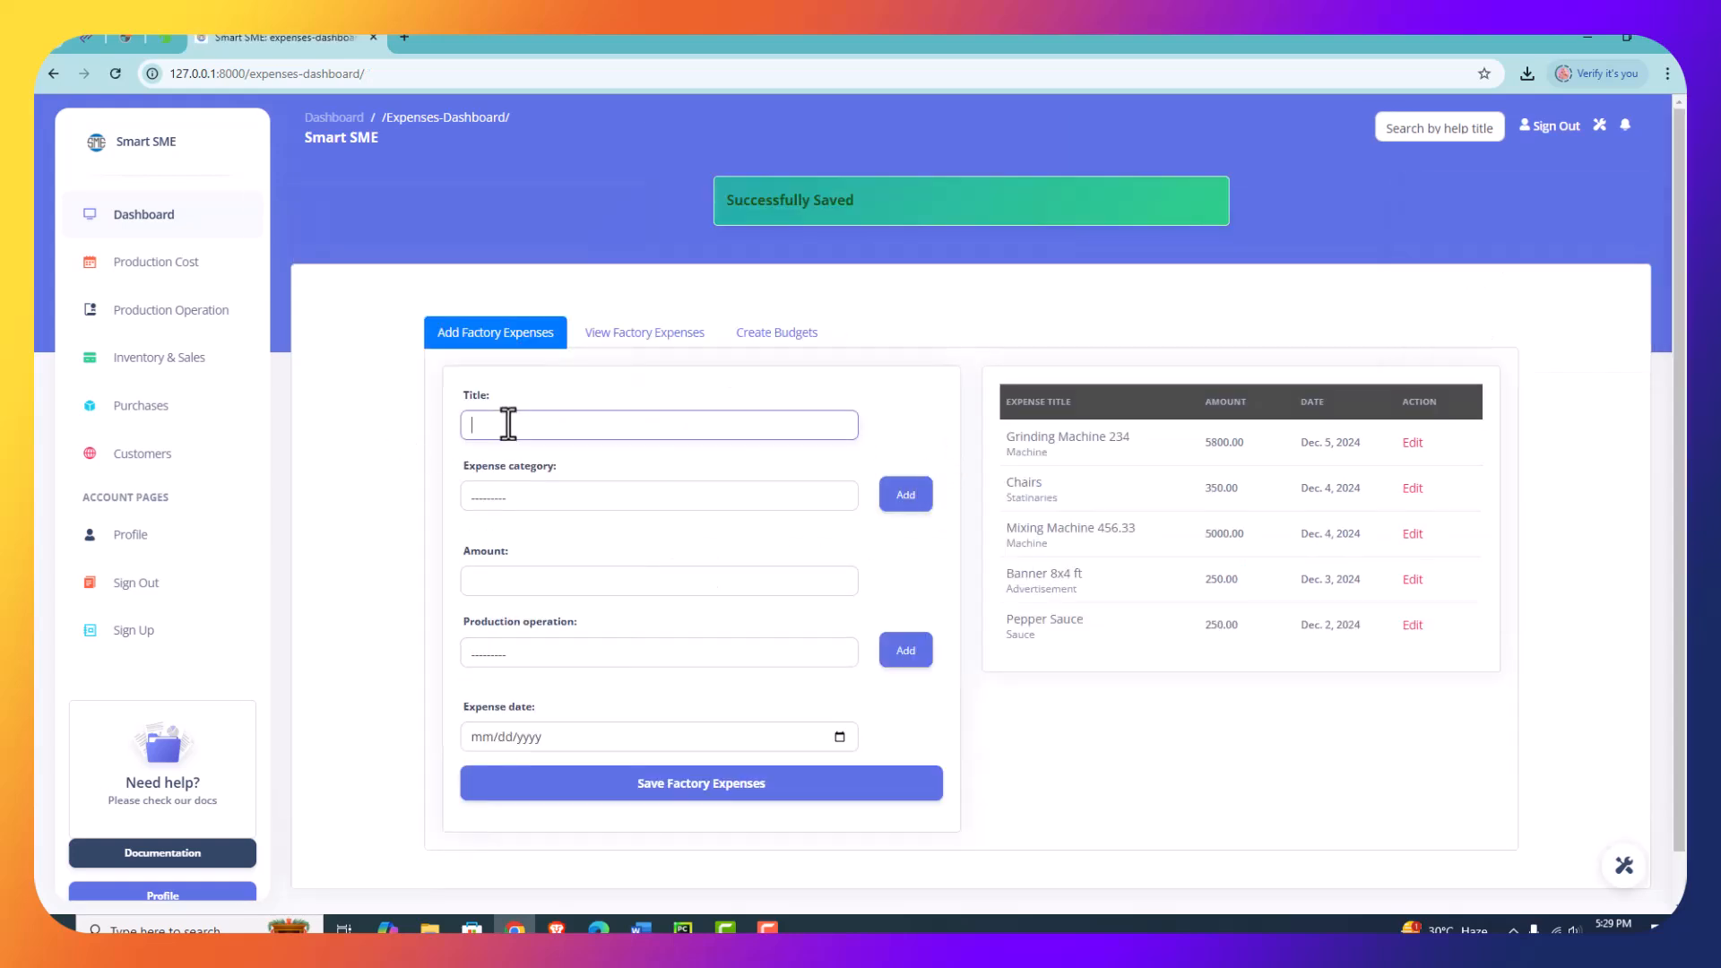
text(Live Ram 50kg)
- Set the expense category to Animal, the amount to 8500 and the production operation to Grinding Process
click(508, 425)
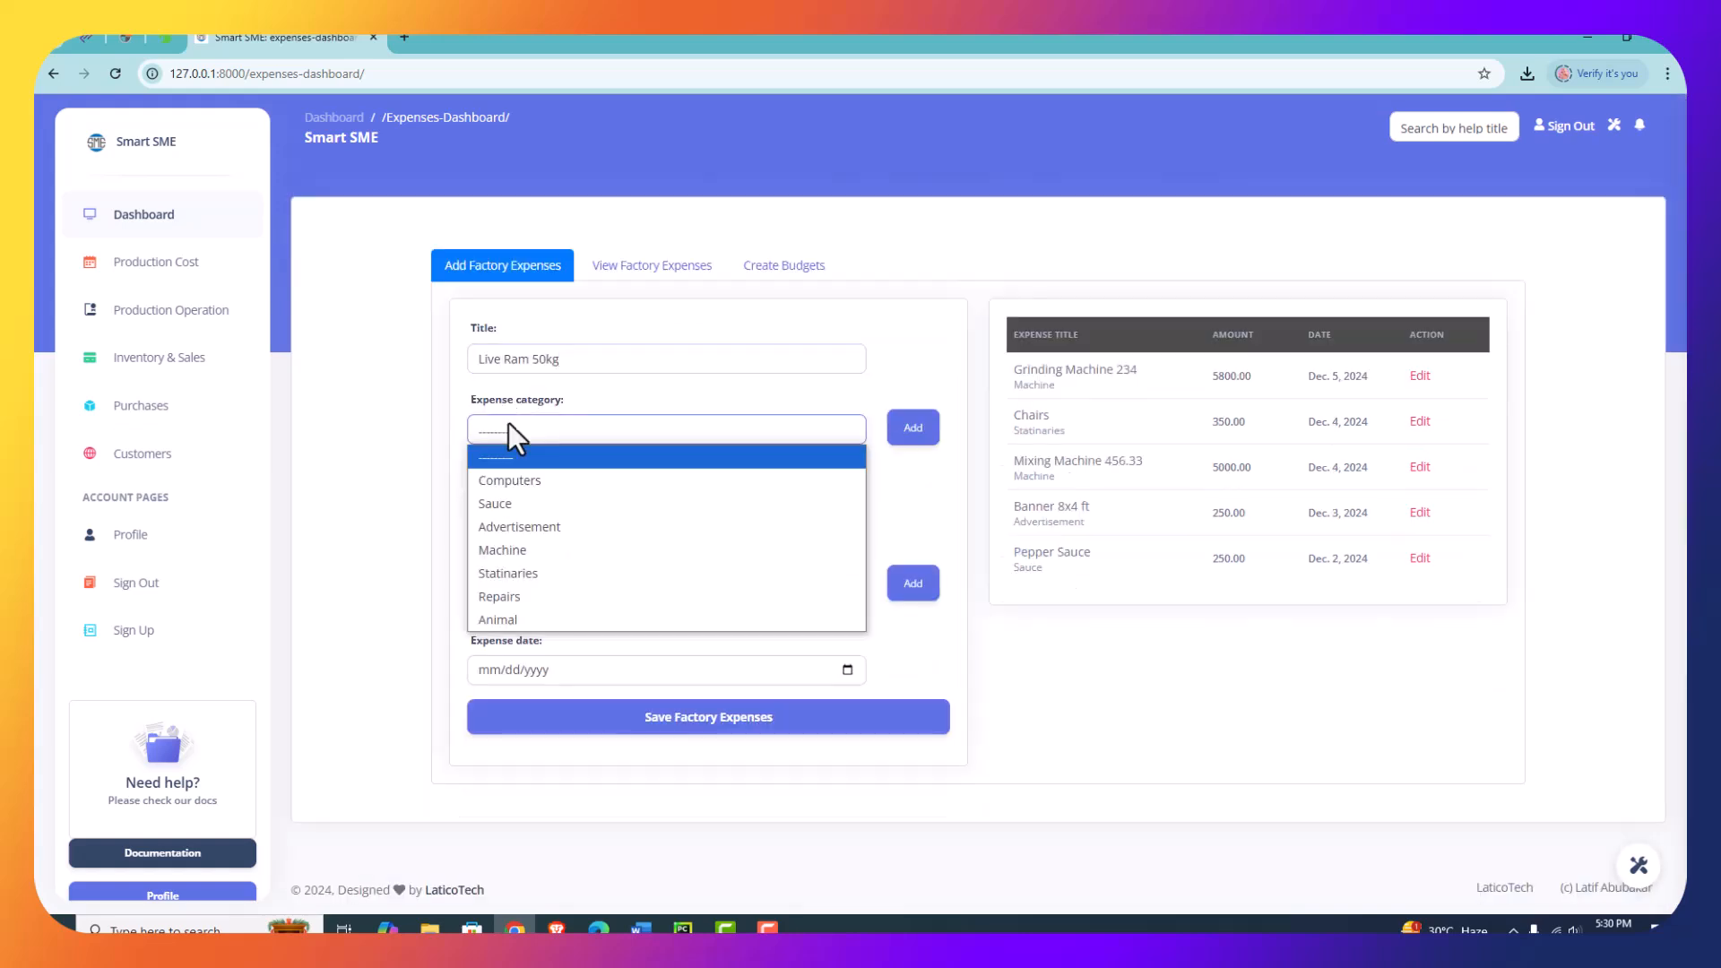
click(511, 615)
click(570, 509)
text(8500)
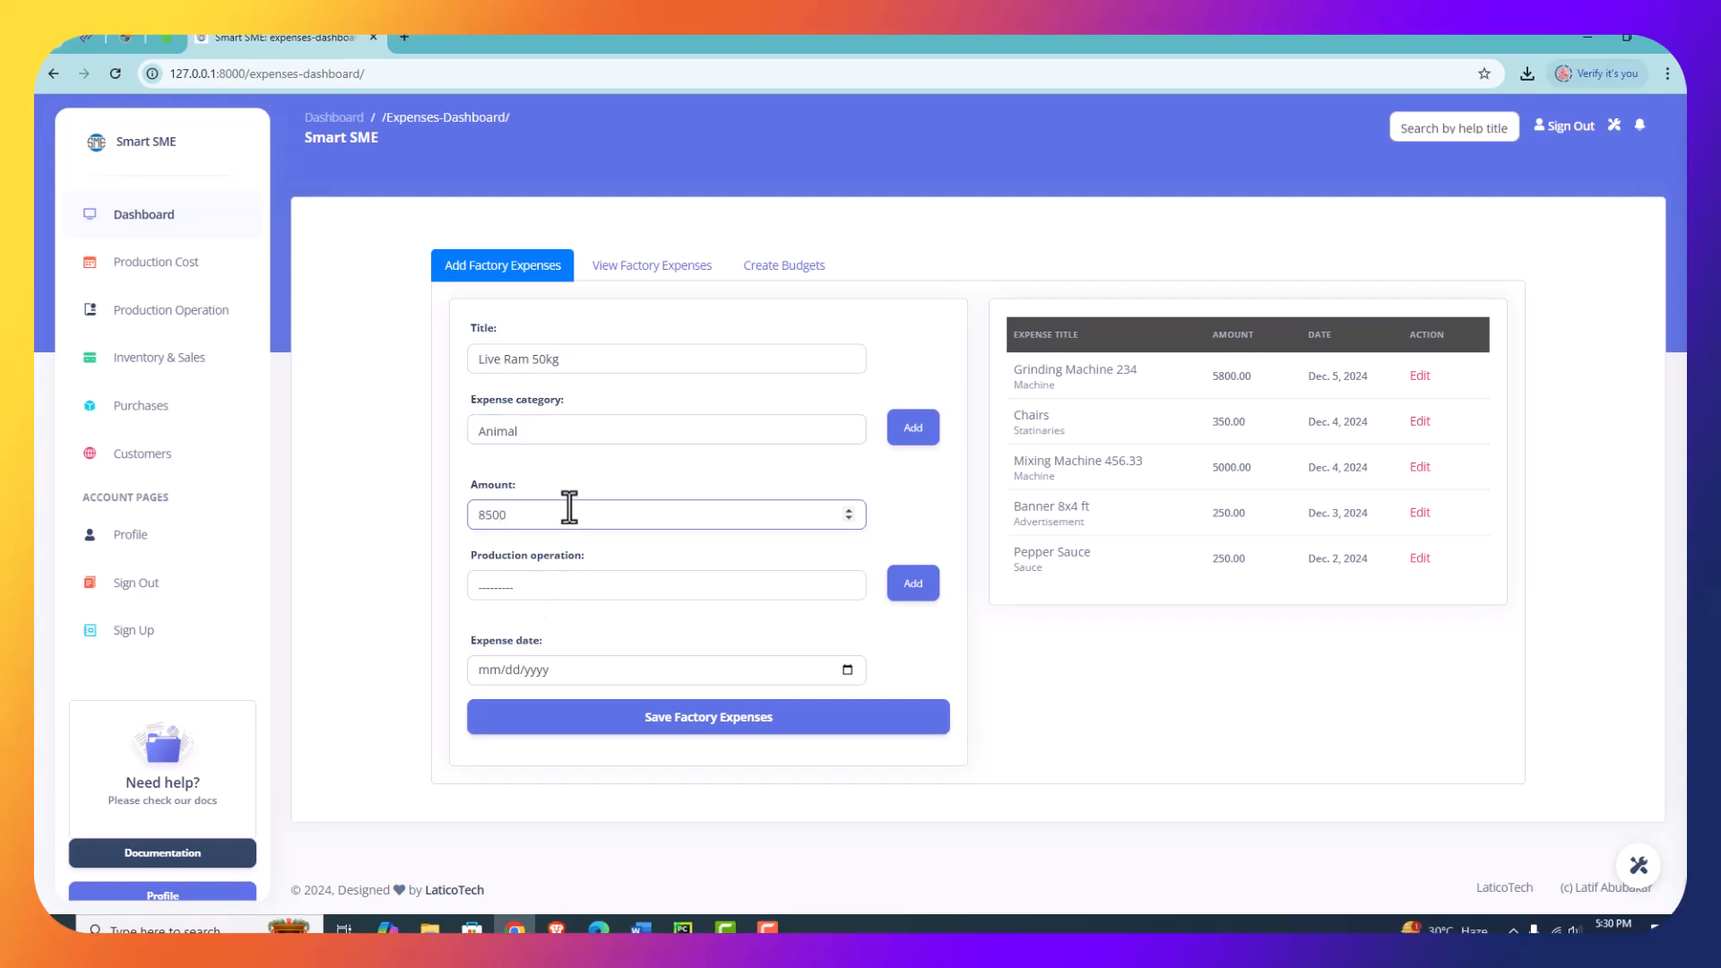
click(527, 588)
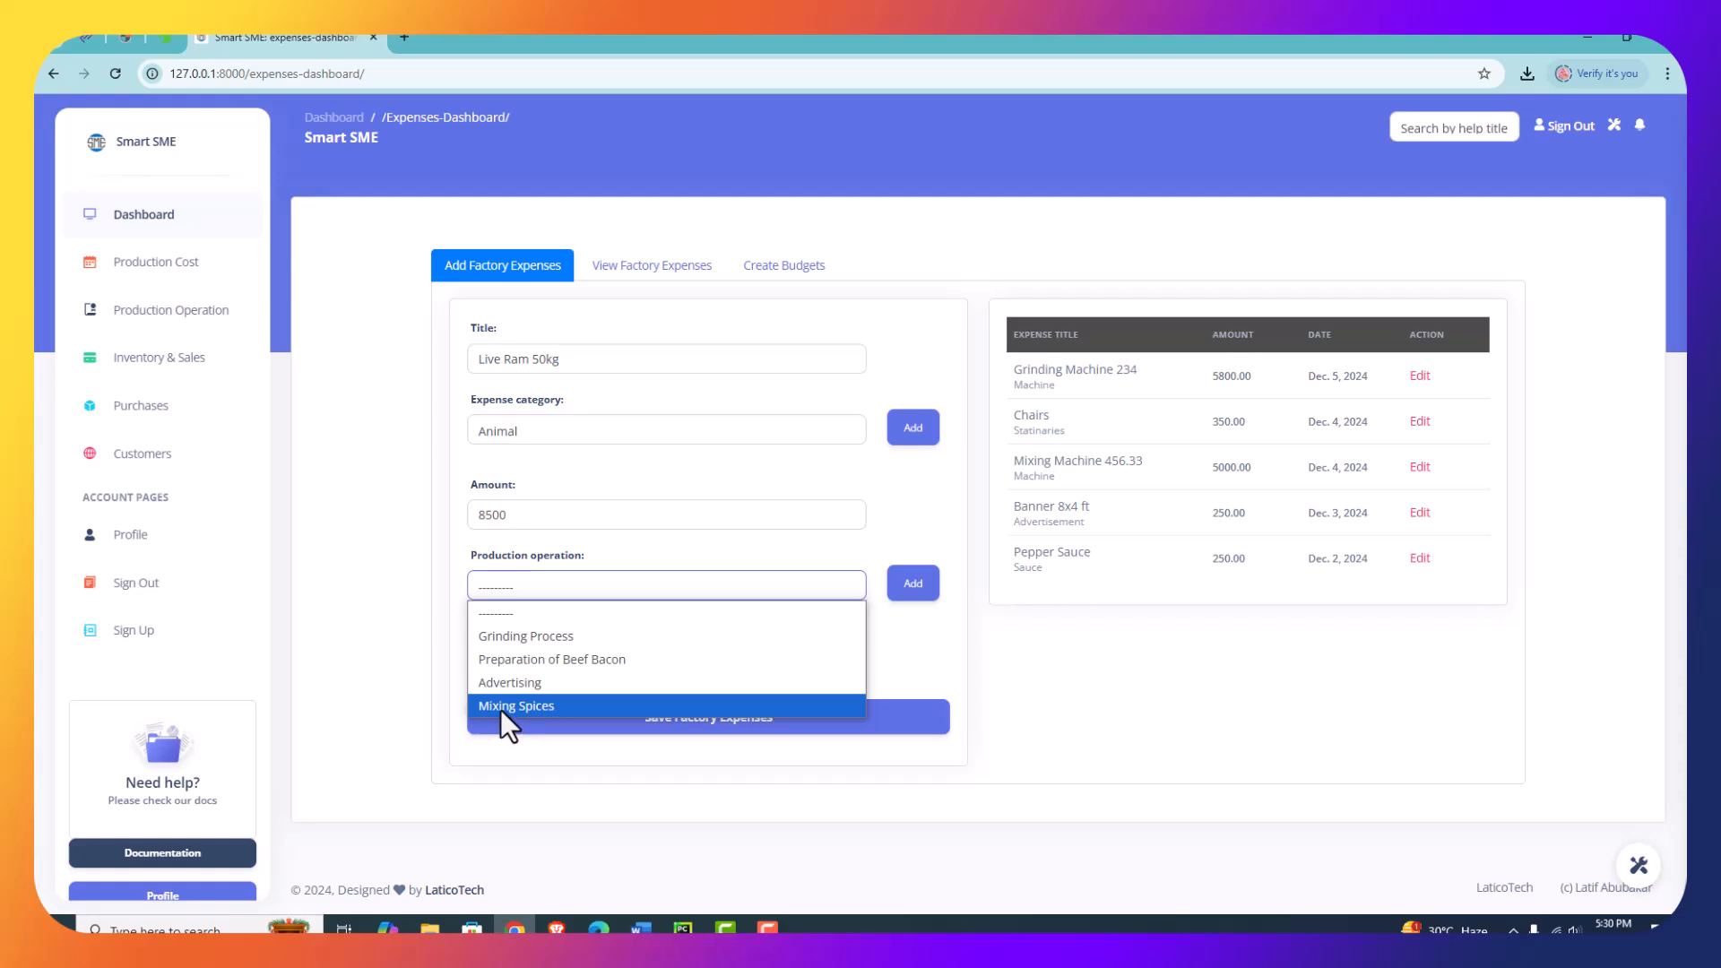
click(543, 637)
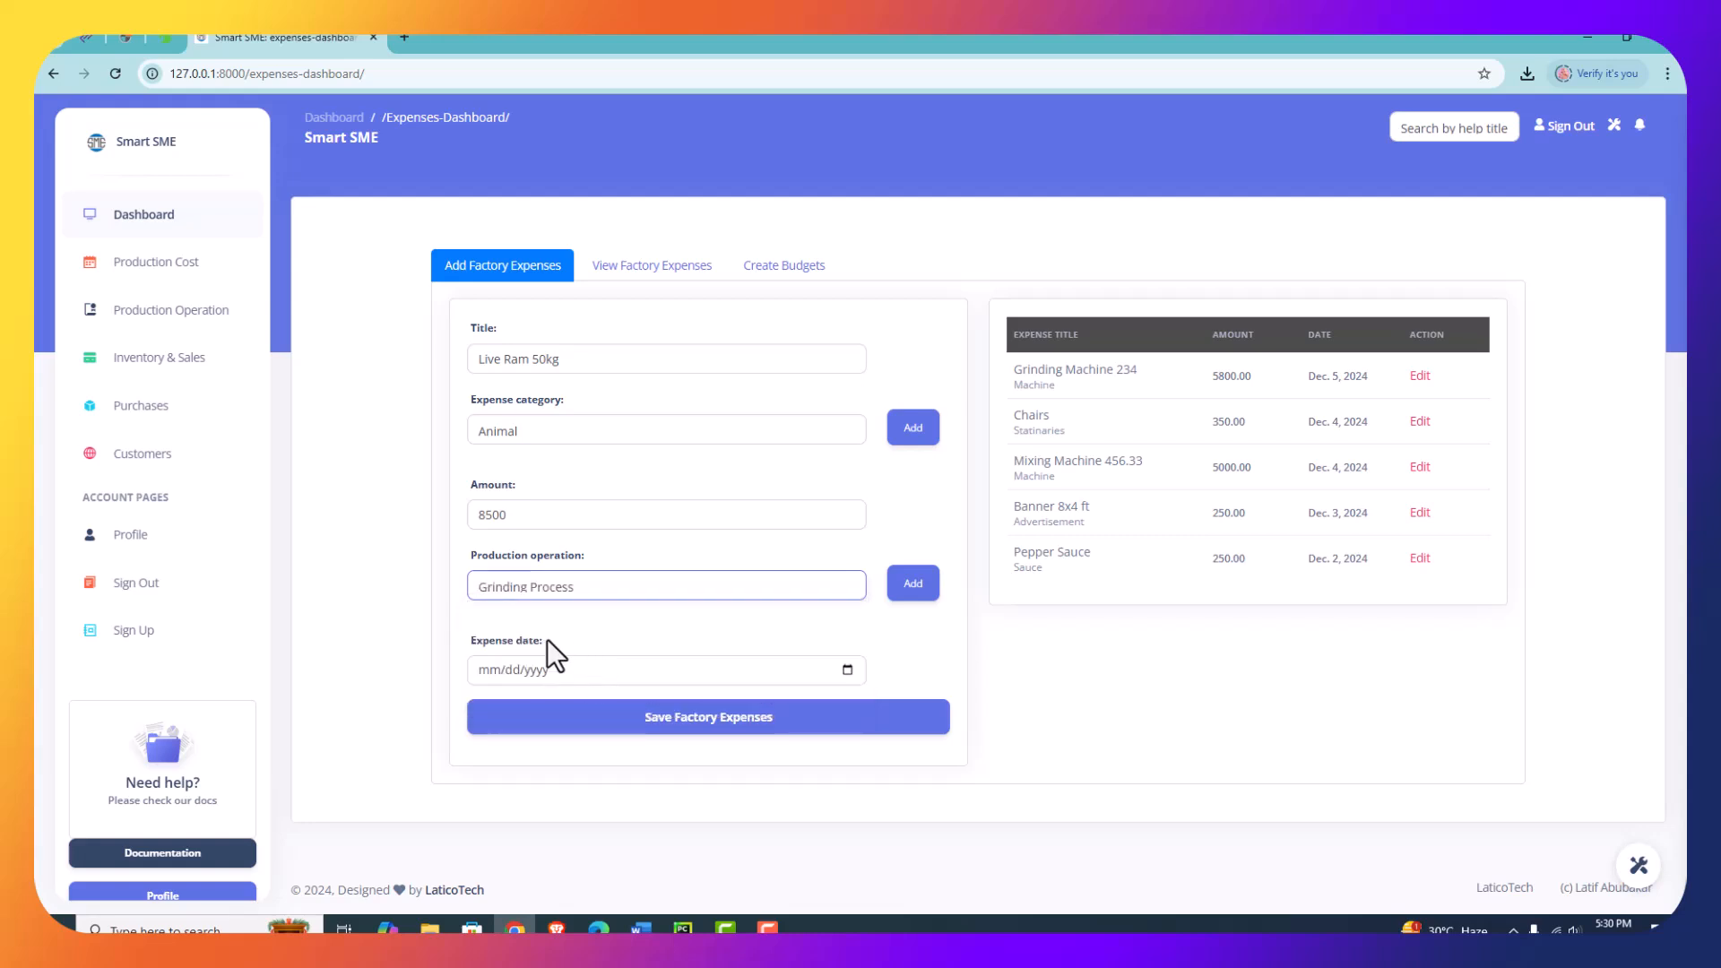
- Set the expense date to 12/05/2024 and save the factory expense
click(847, 671)
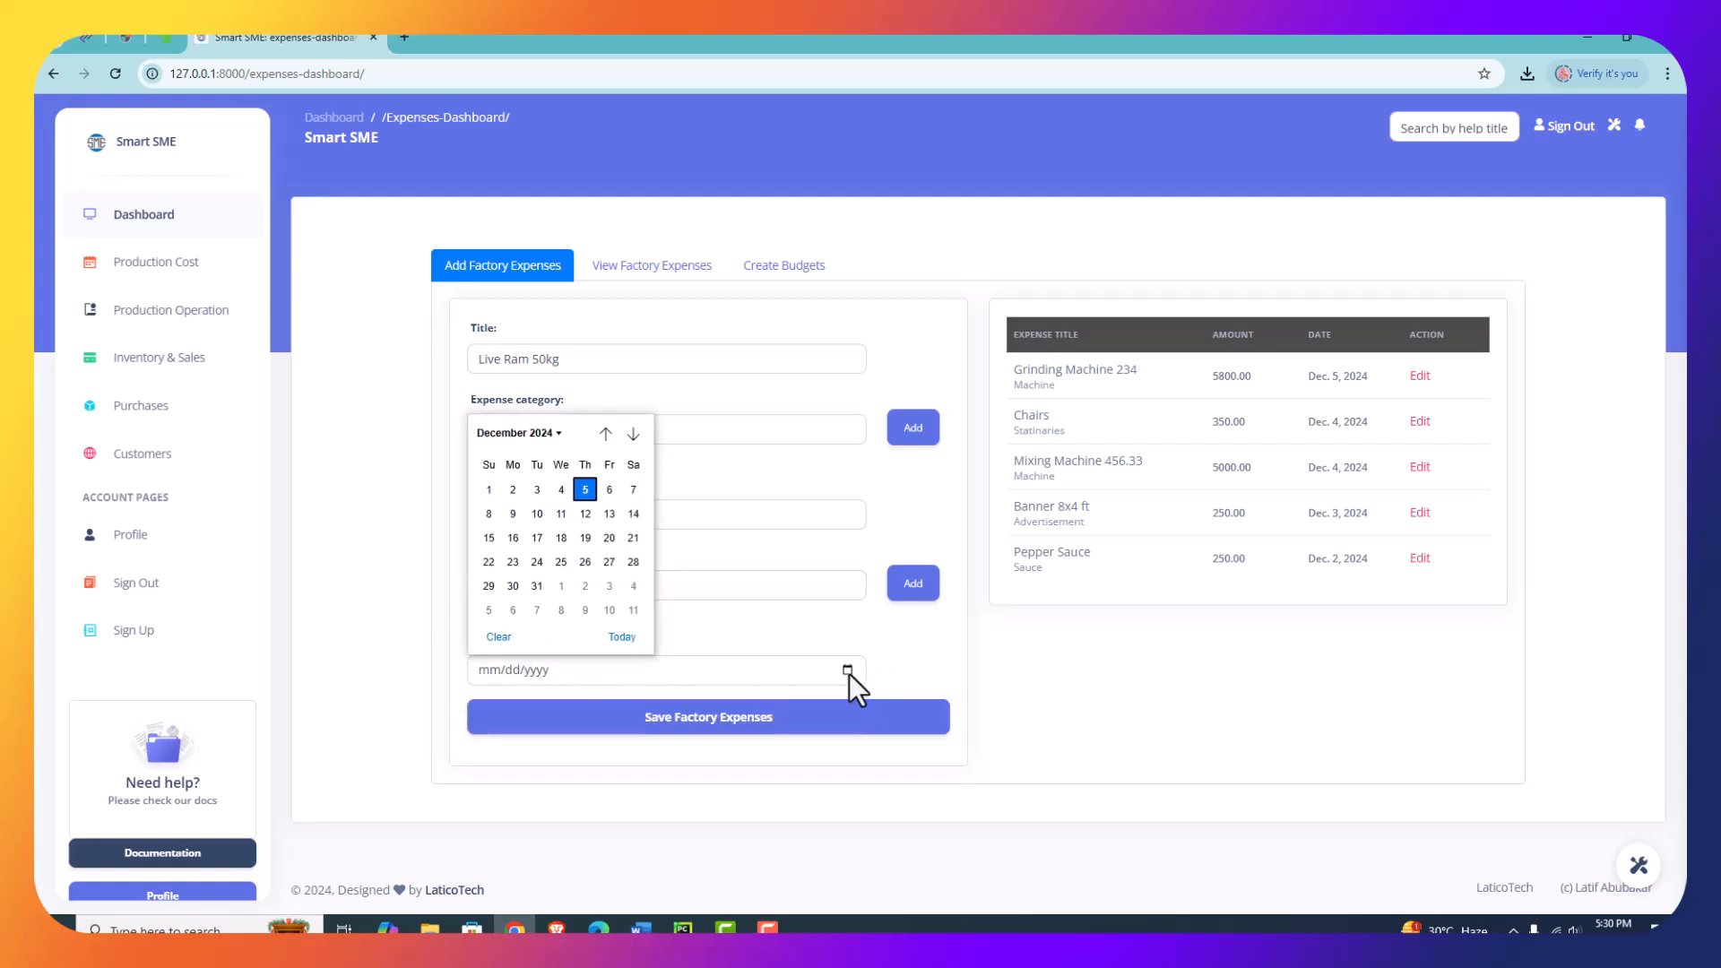
click(585, 490)
click(733, 724)
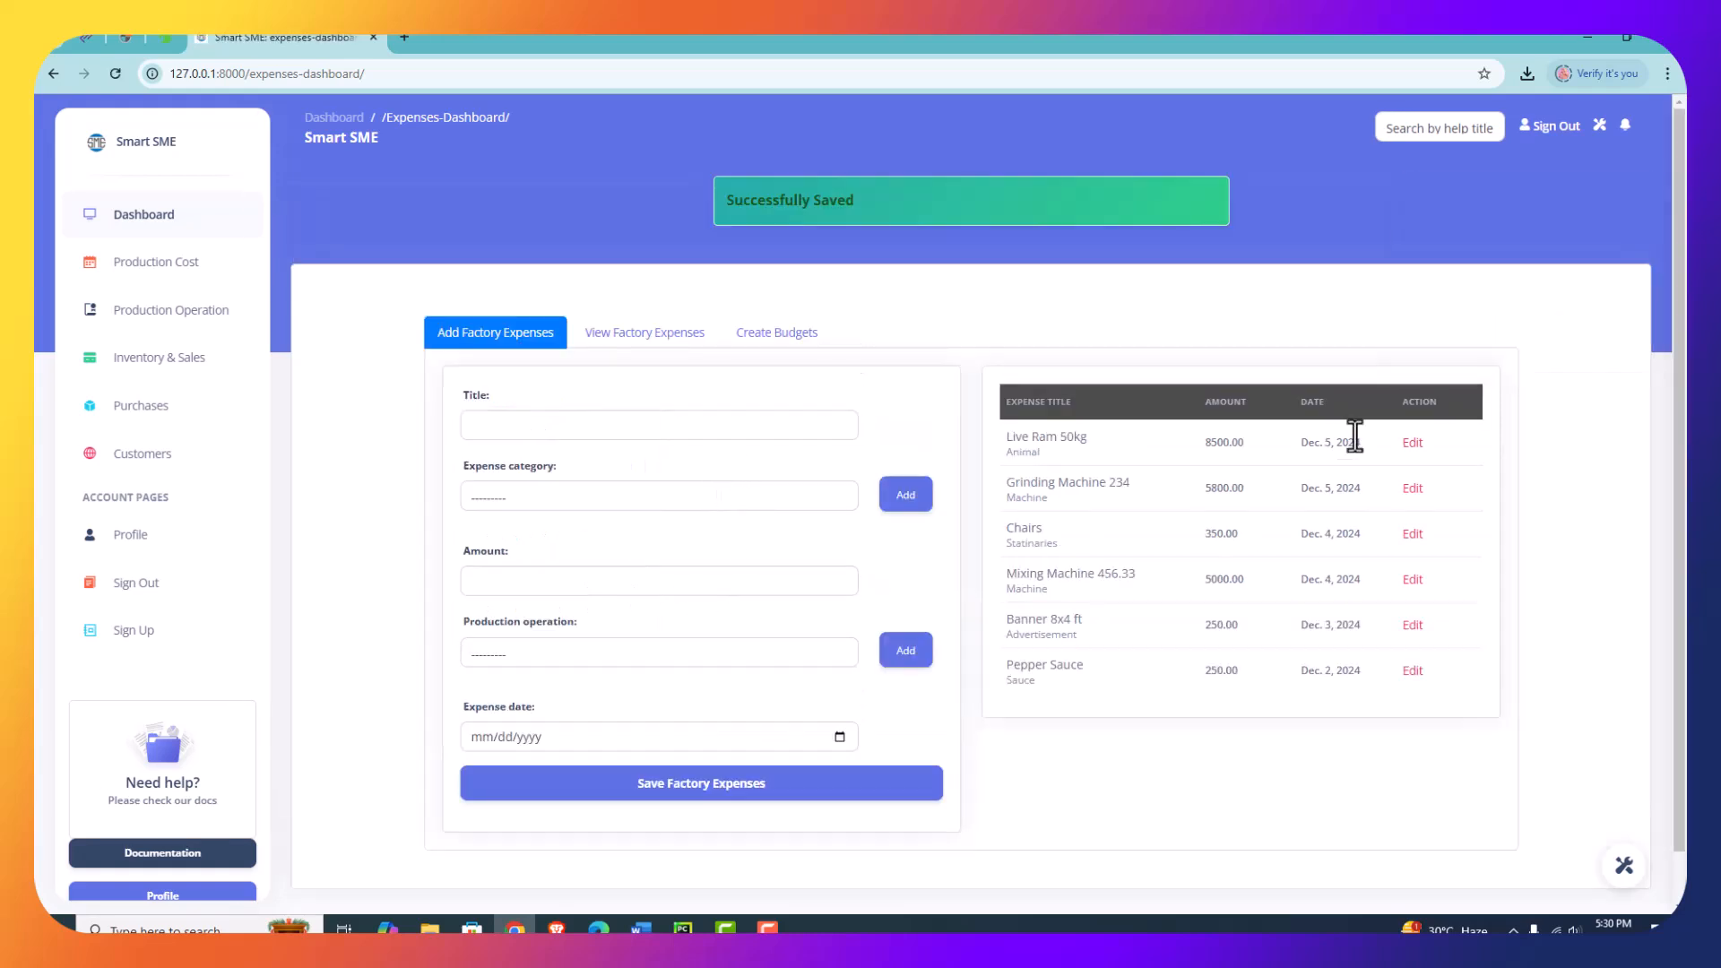
- View the update form of the Live Ram 50kg expense and return to the expenses dashboard
click(1411, 448)
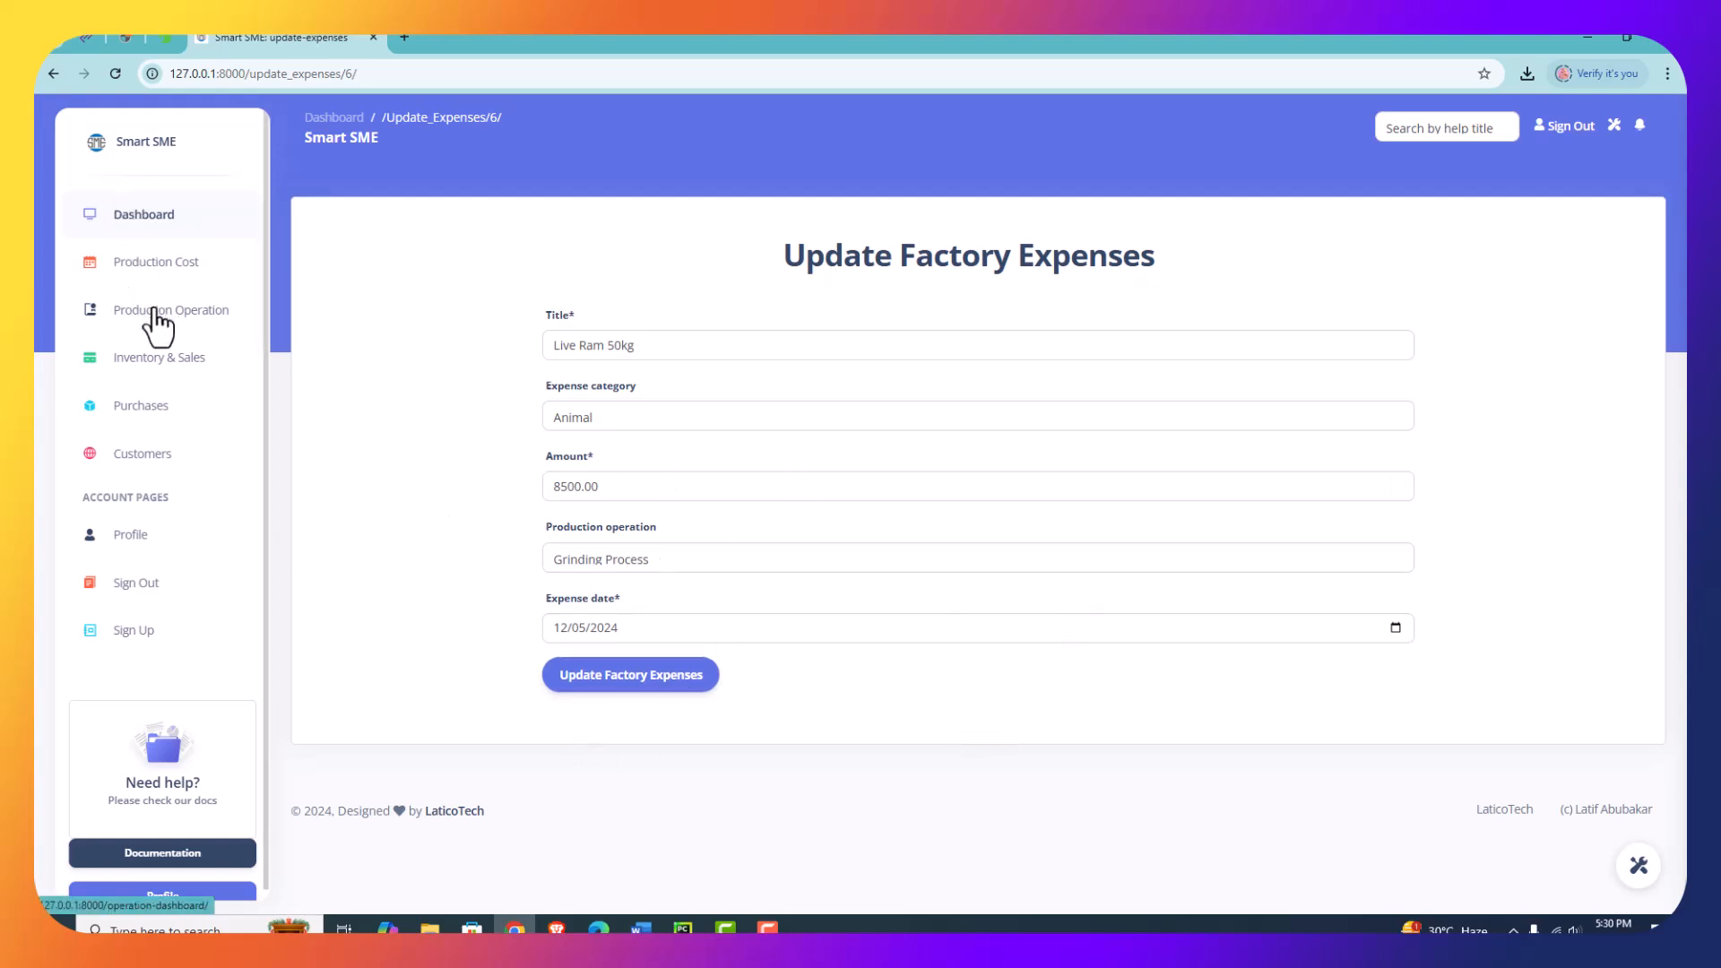
click(52, 77)
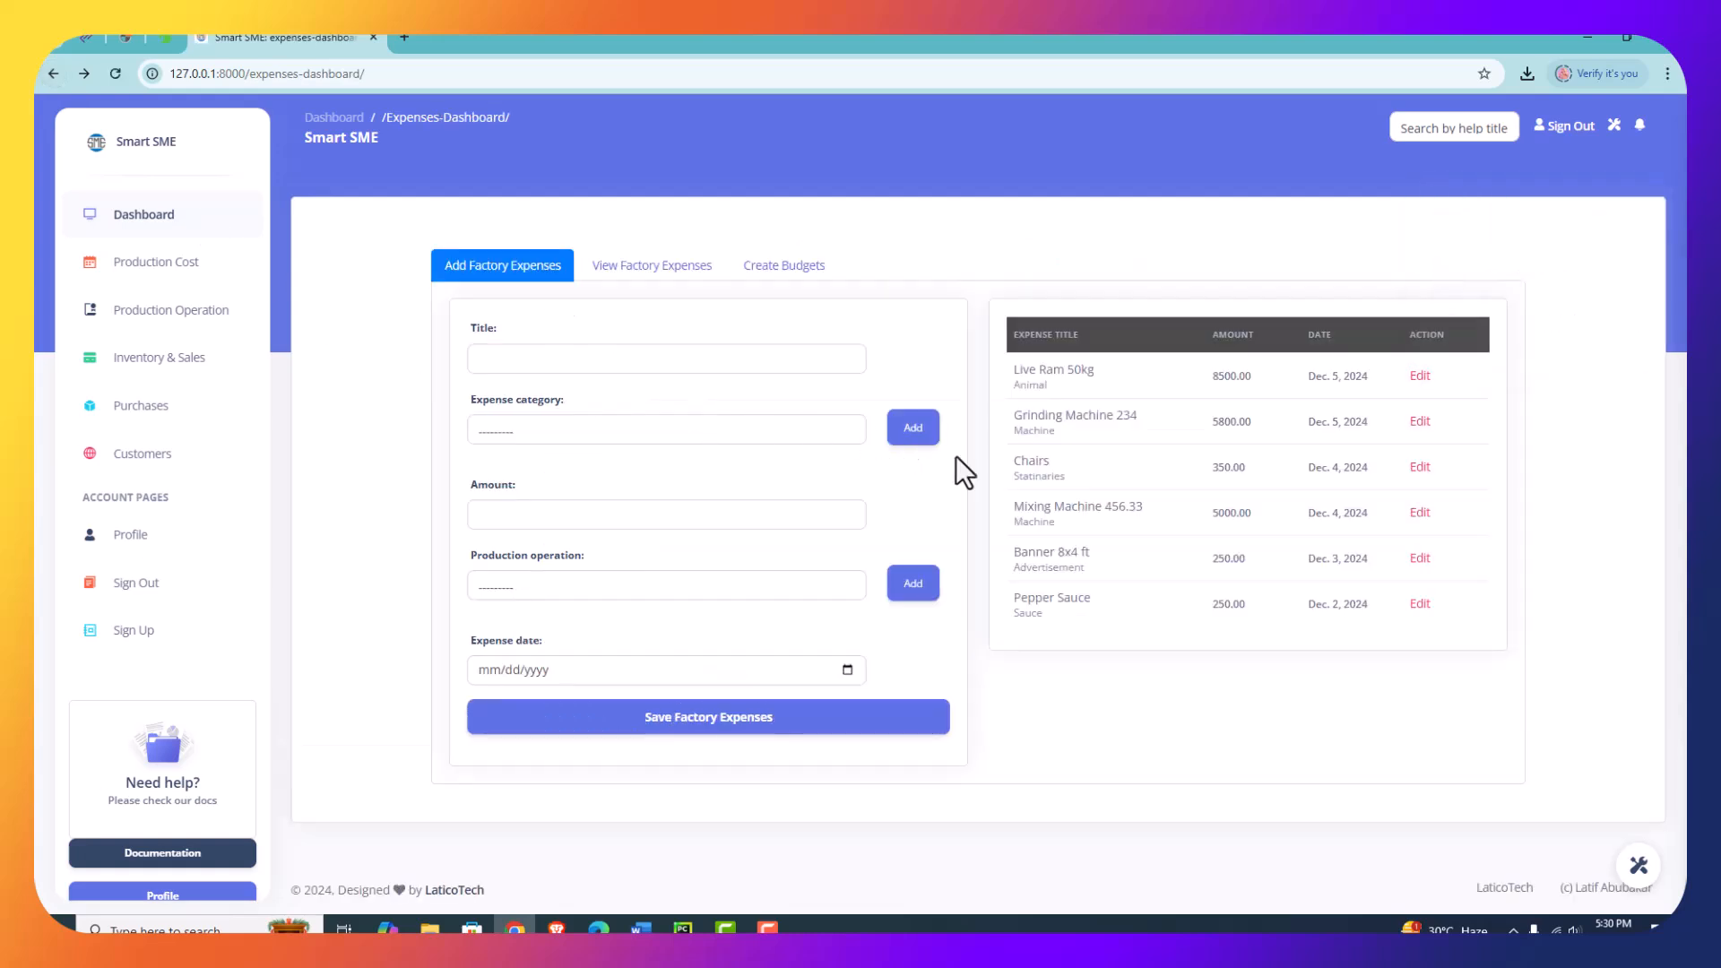
- Filter the factory expenses records by the expense name Grinding Machine 234
click(637, 269)
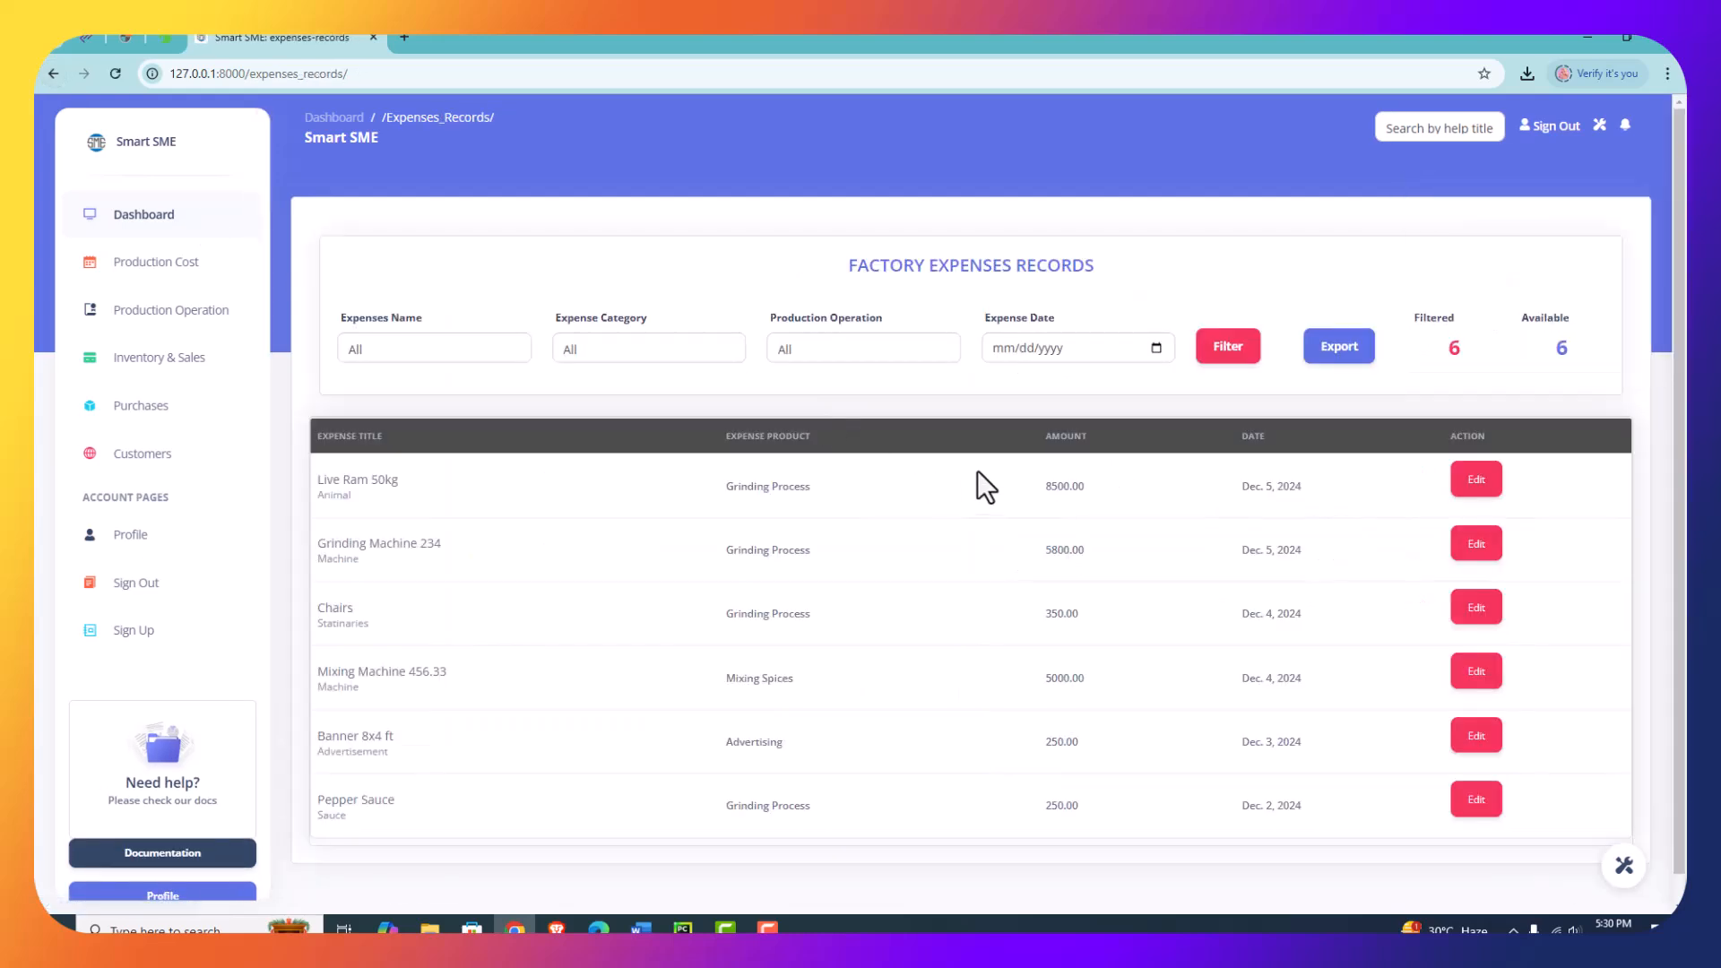
click(470, 342)
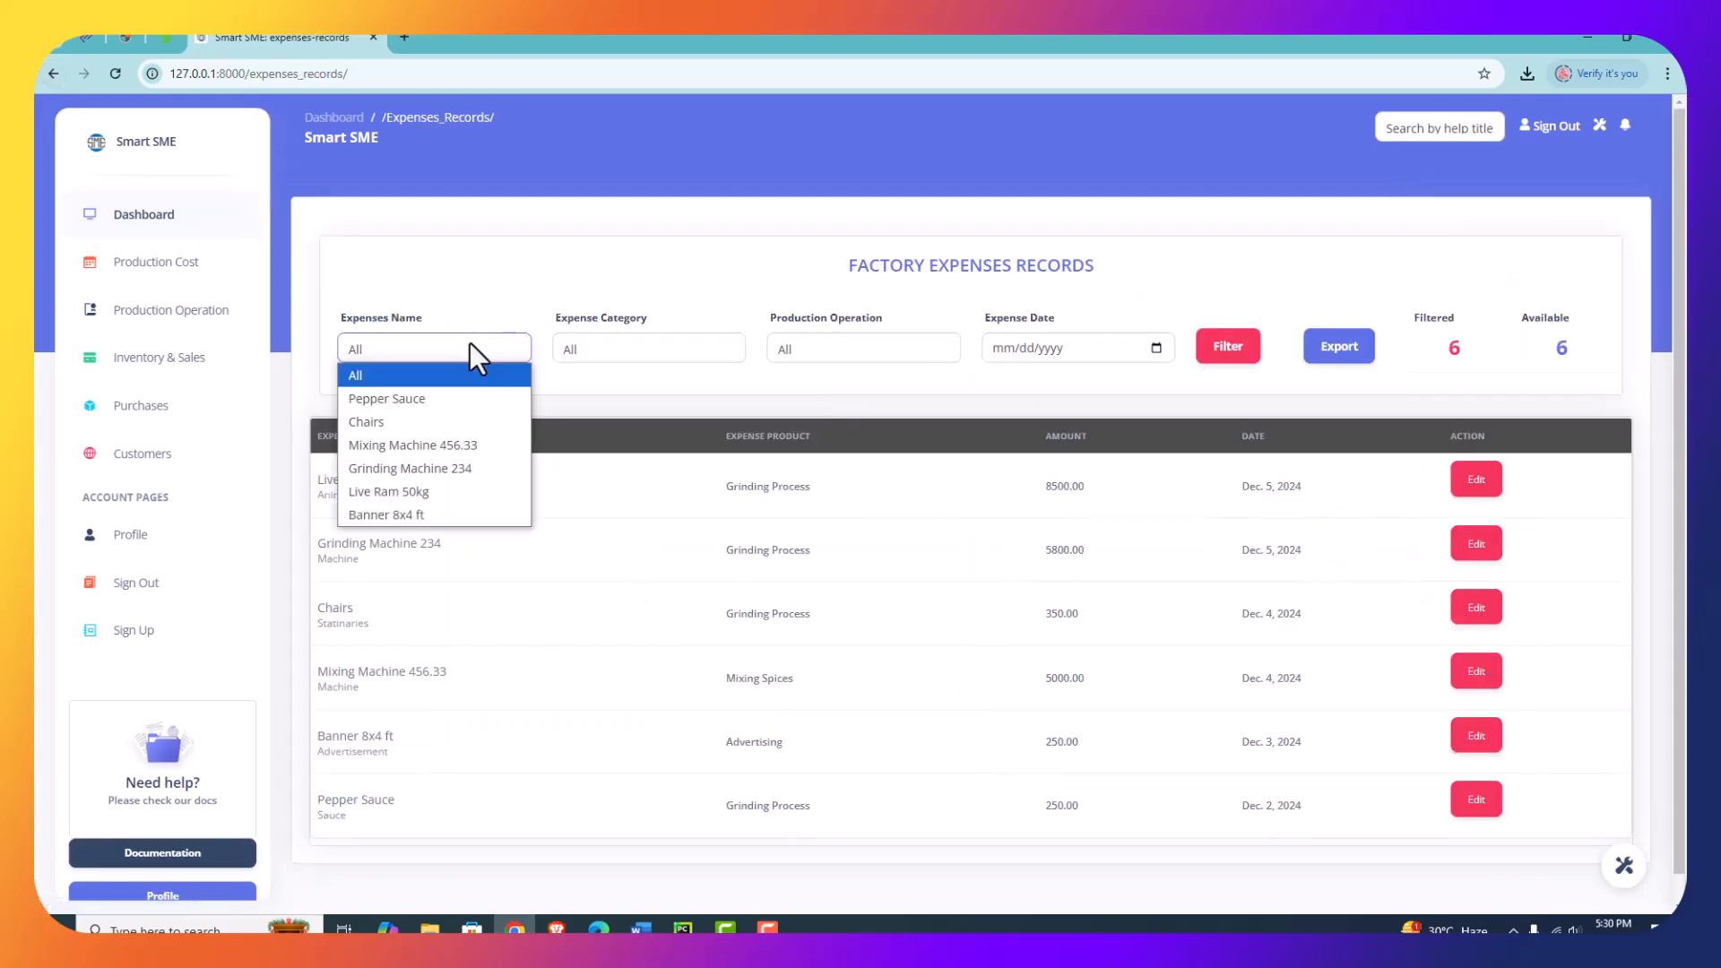
click(412, 467)
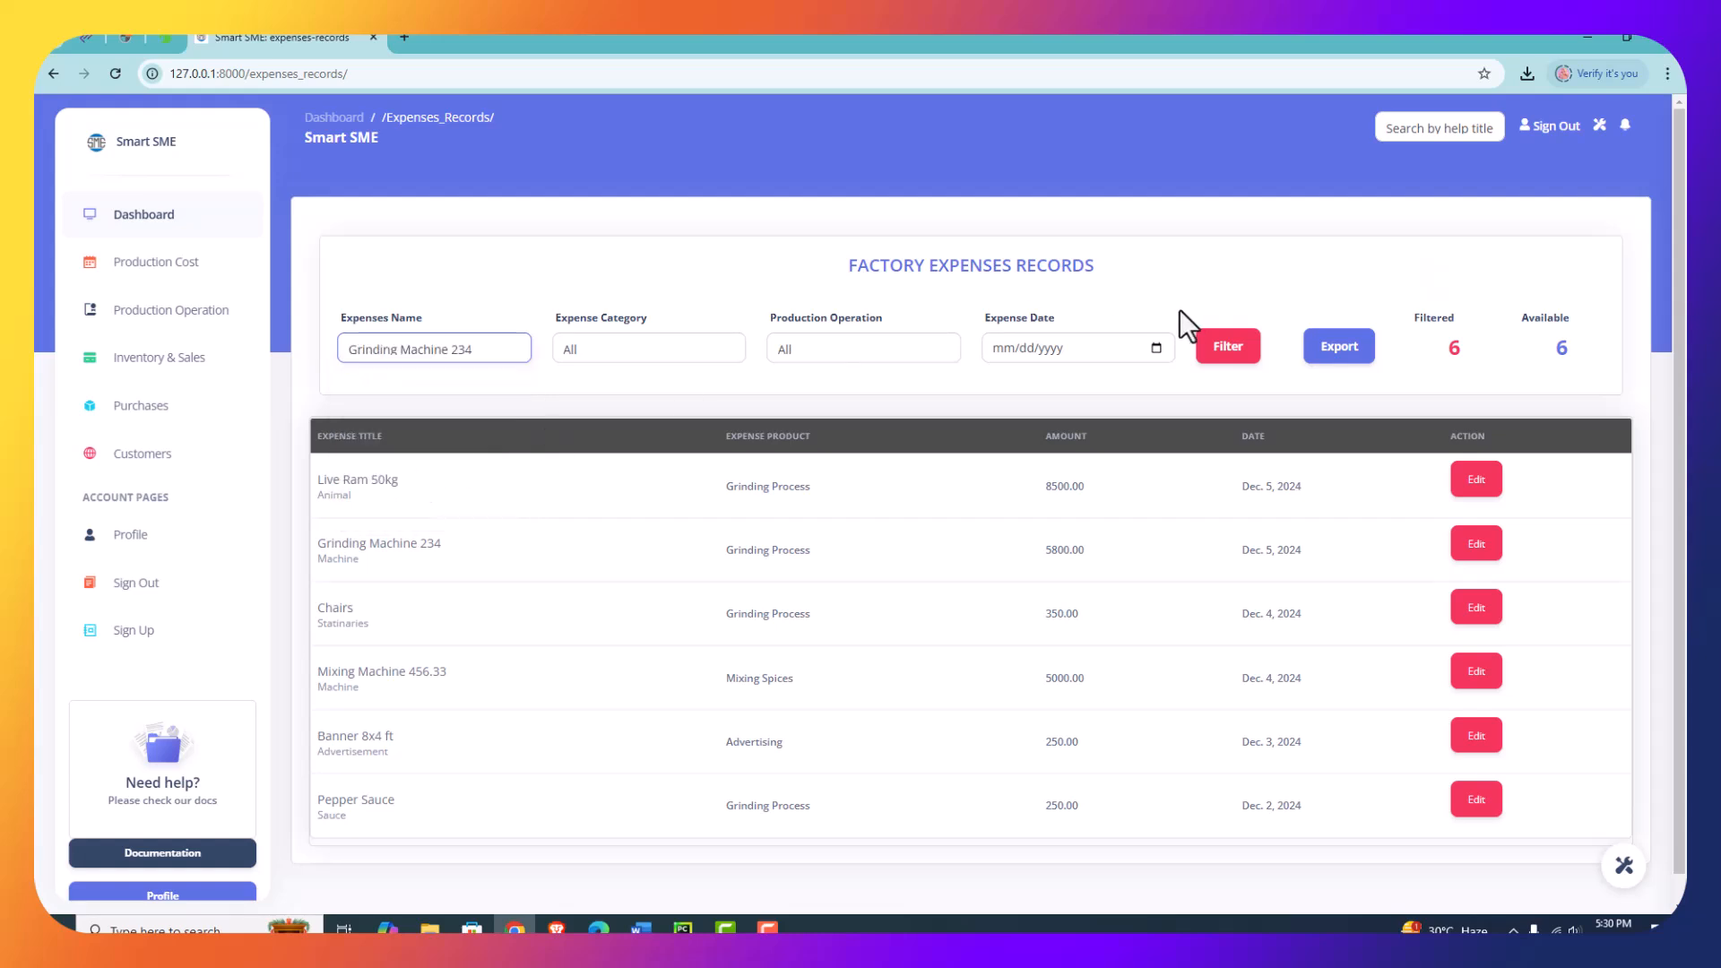
click(1224, 354)
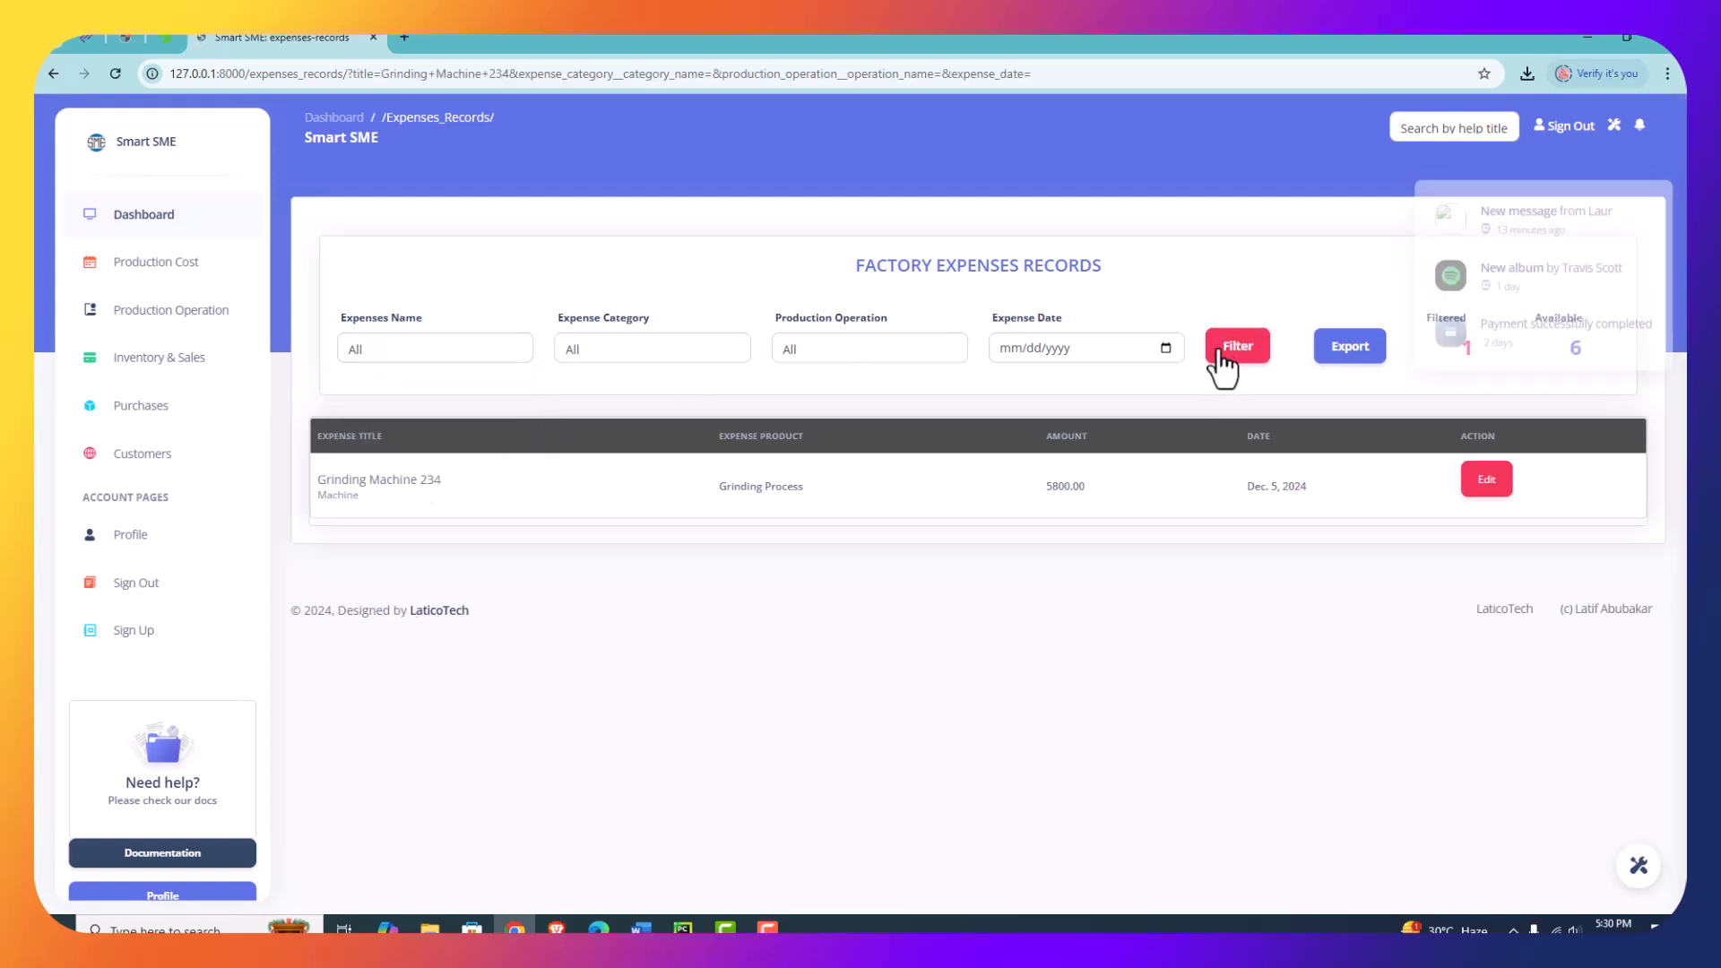
- Filter the factory expenses records by the Computers expense category, and by the Repairs category
click(647, 345)
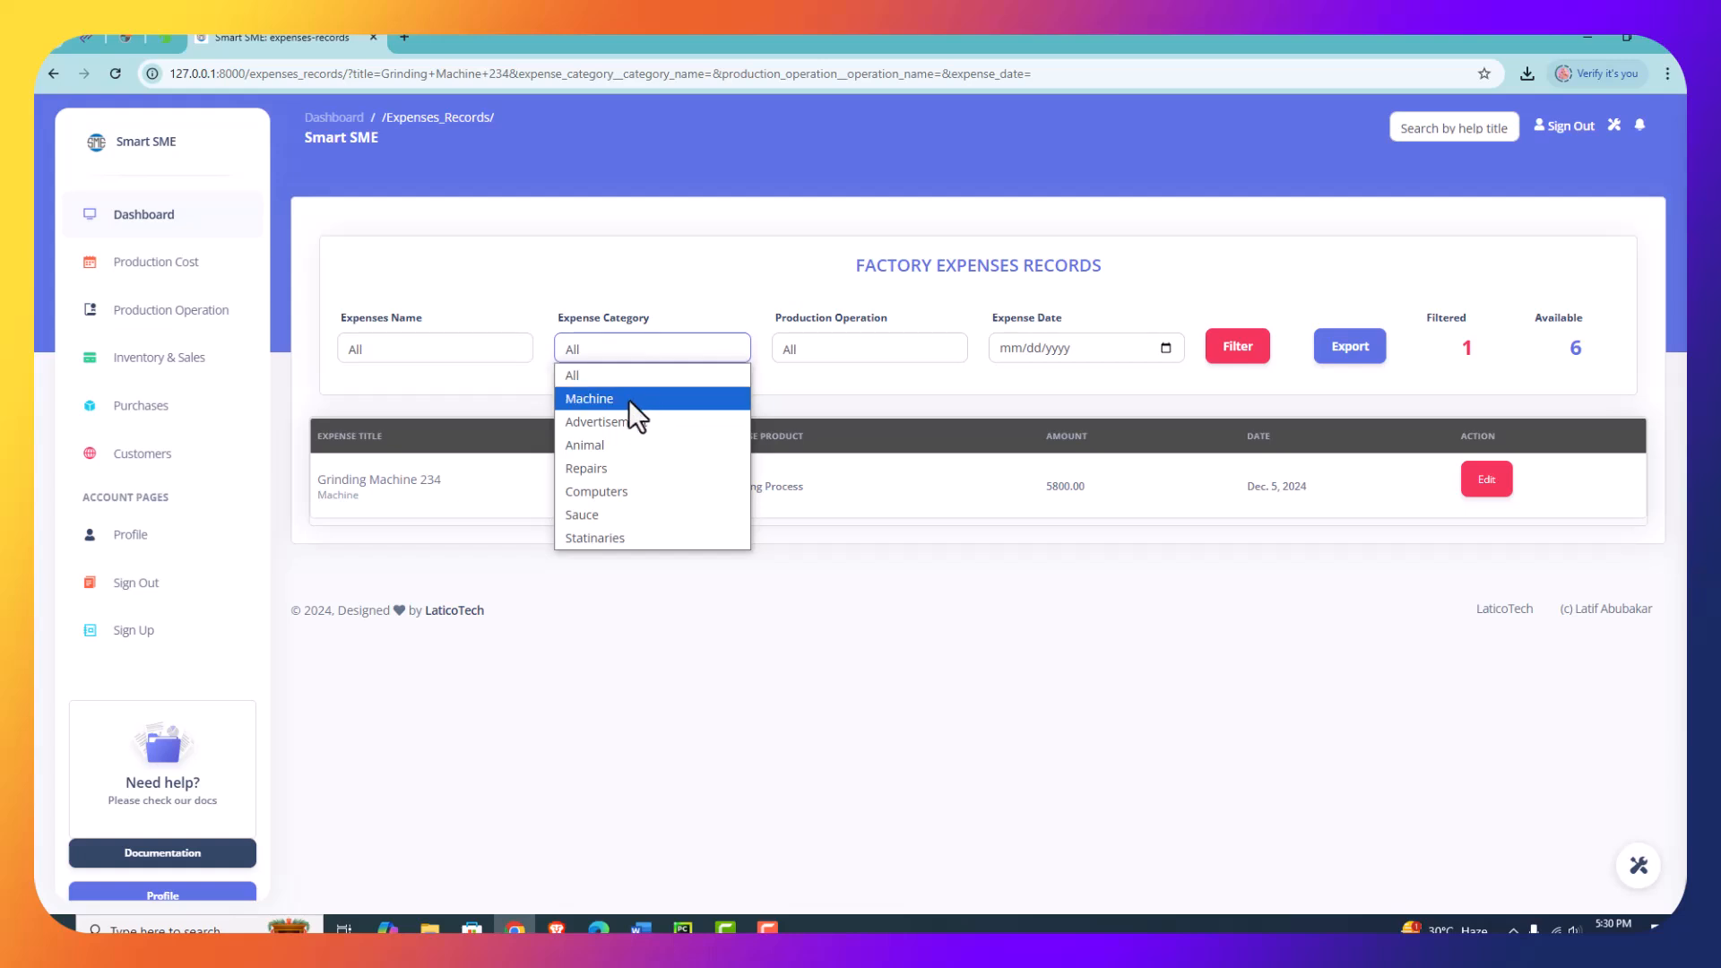
click(591, 491)
click(1229, 351)
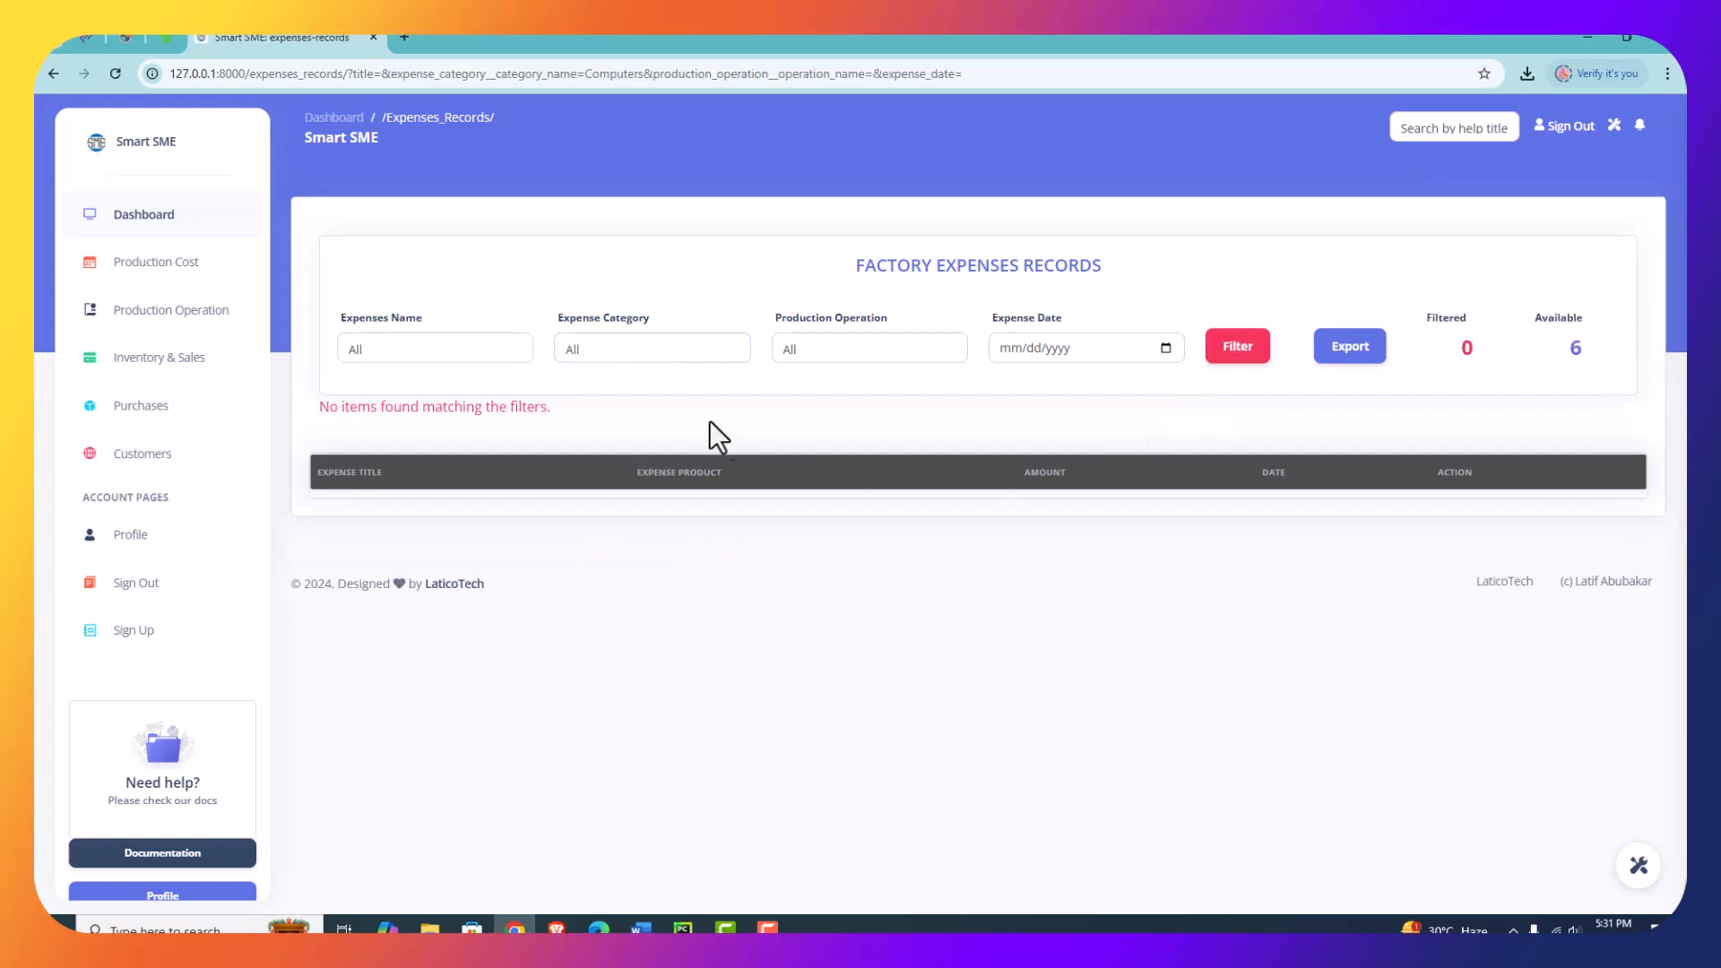
click(684, 353)
click(598, 472)
click(1235, 353)
- Filter the expenses records by the Advertisement category and view the options of the production operation and expense date filters
click(665, 347)
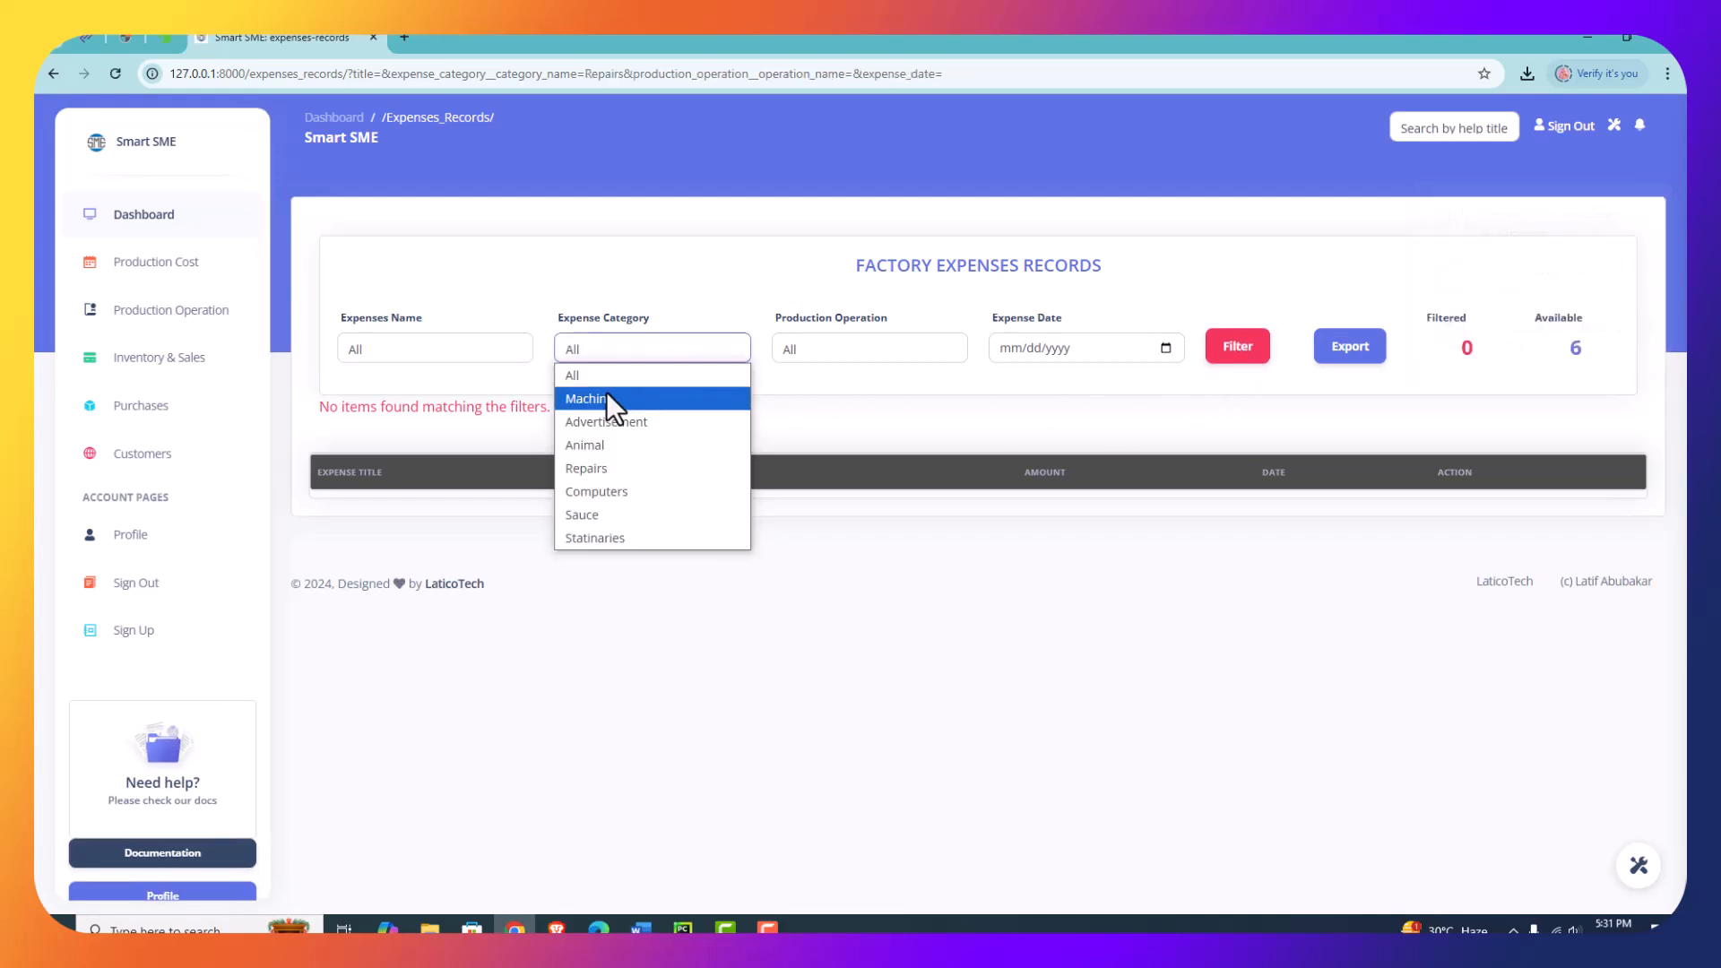
click(595, 423)
click(1237, 352)
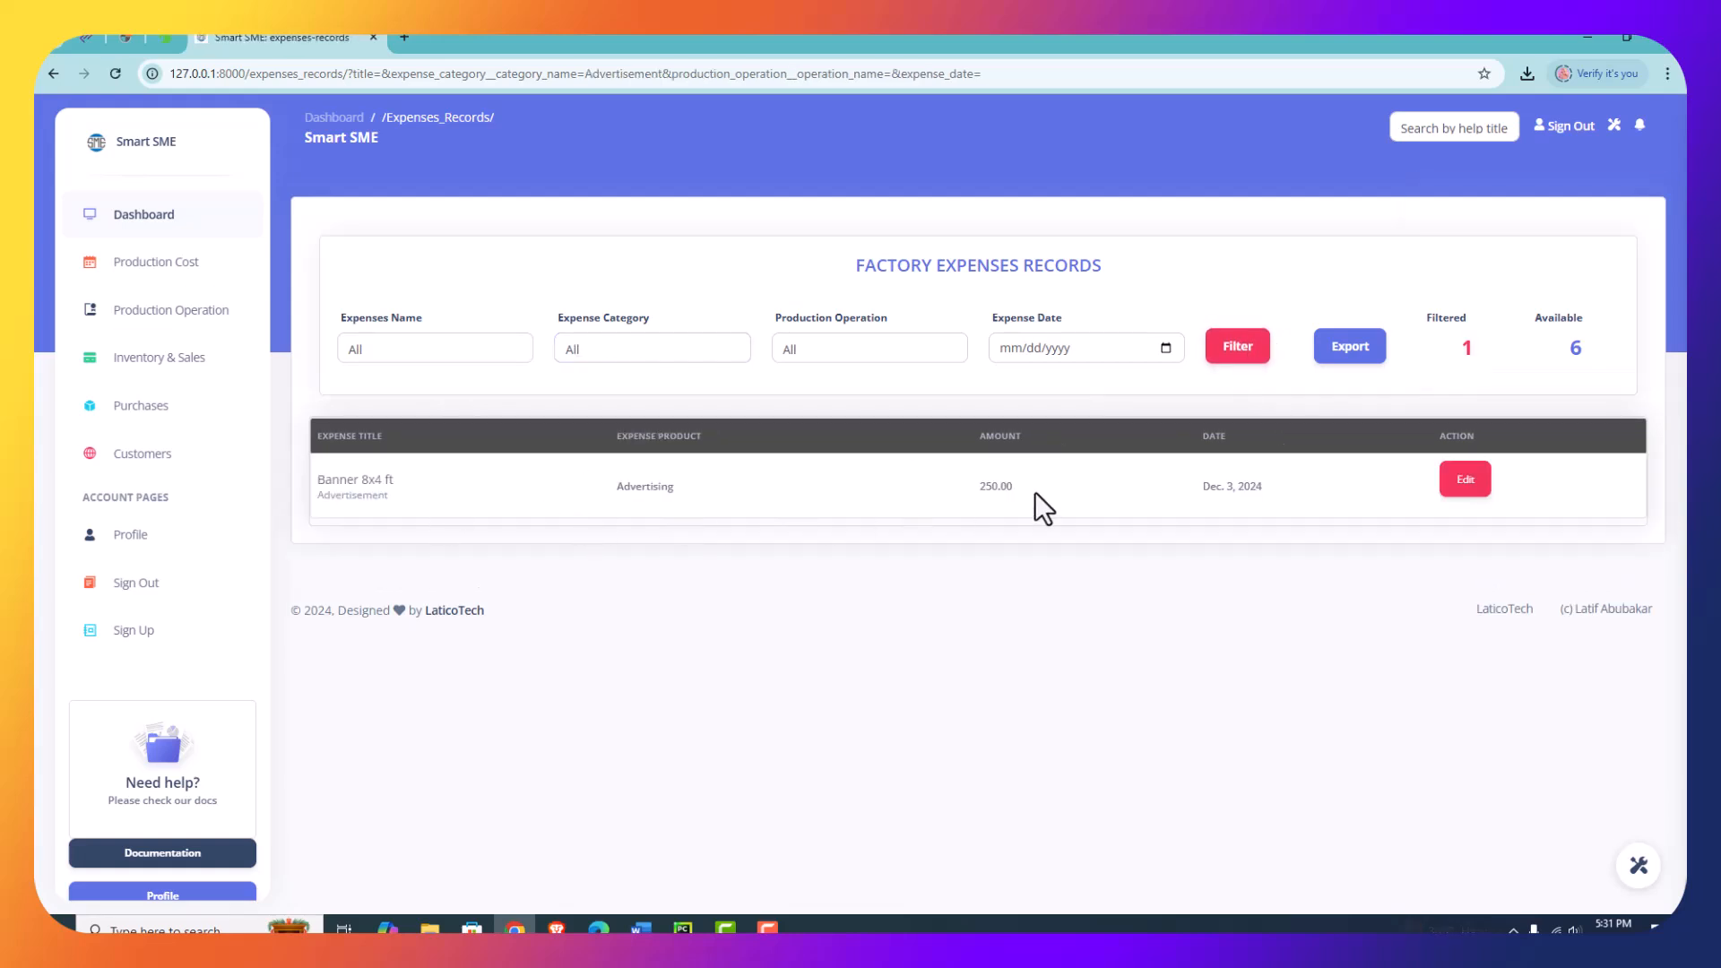
click(669, 348)
click(820, 350)
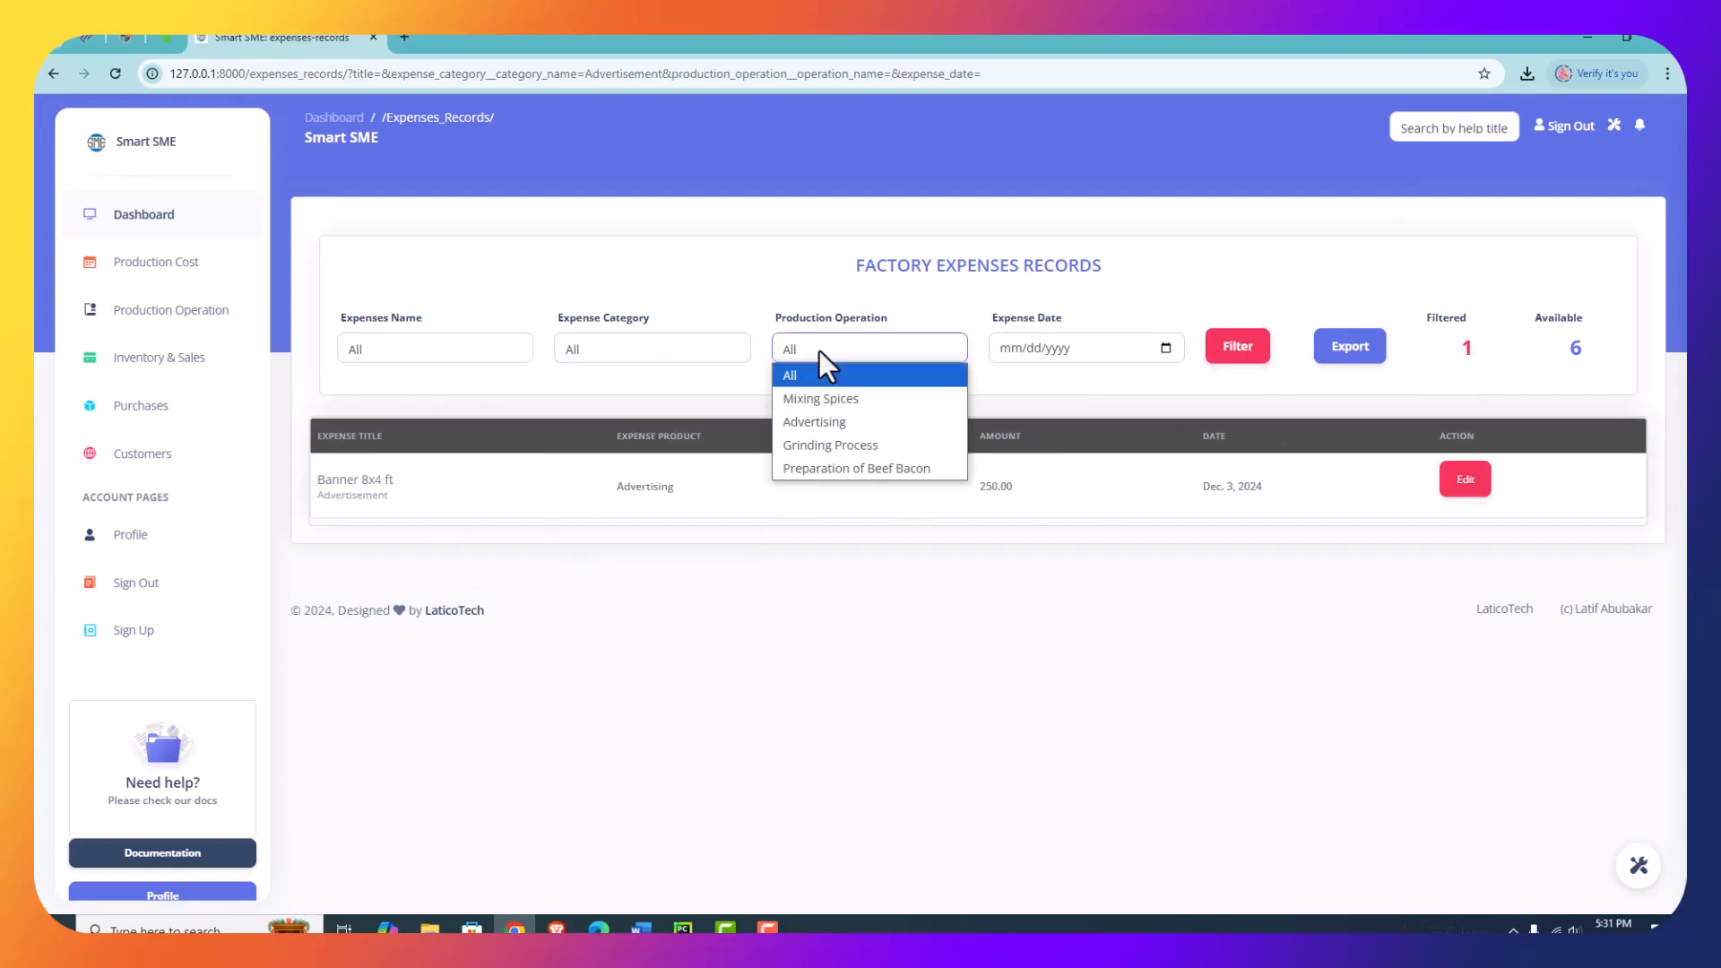
click(1165, 348)
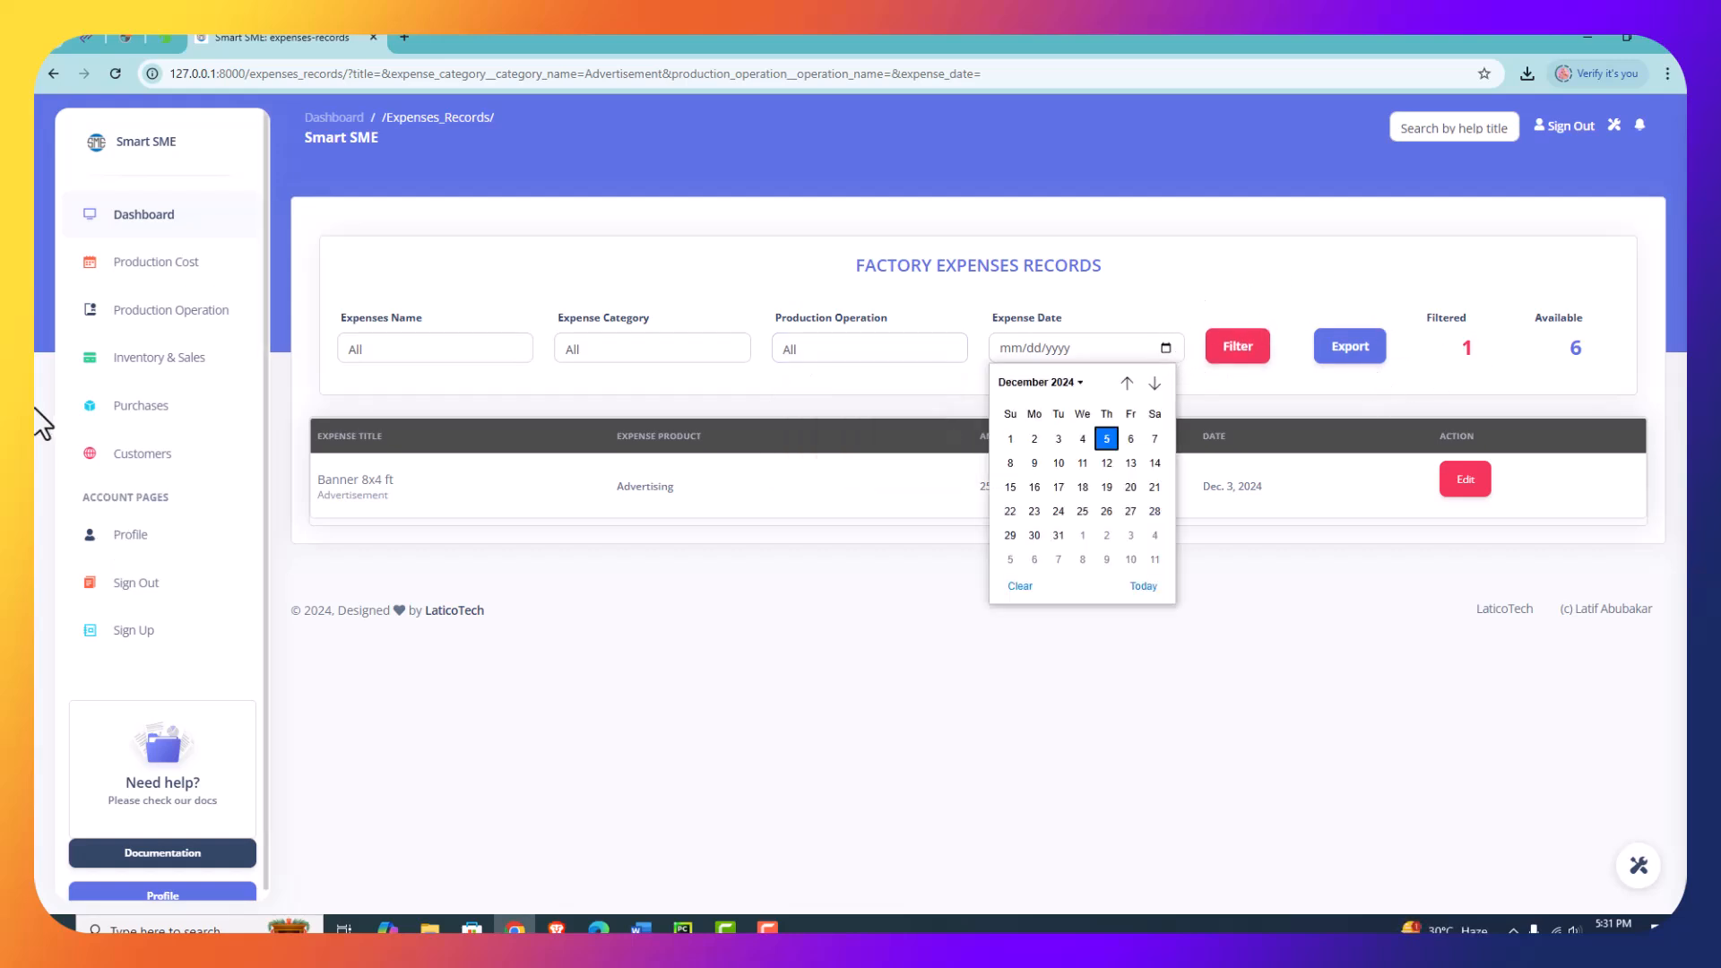
- Open the budget creation page through the expenses area of the production operation dashboard
click(126, 311)
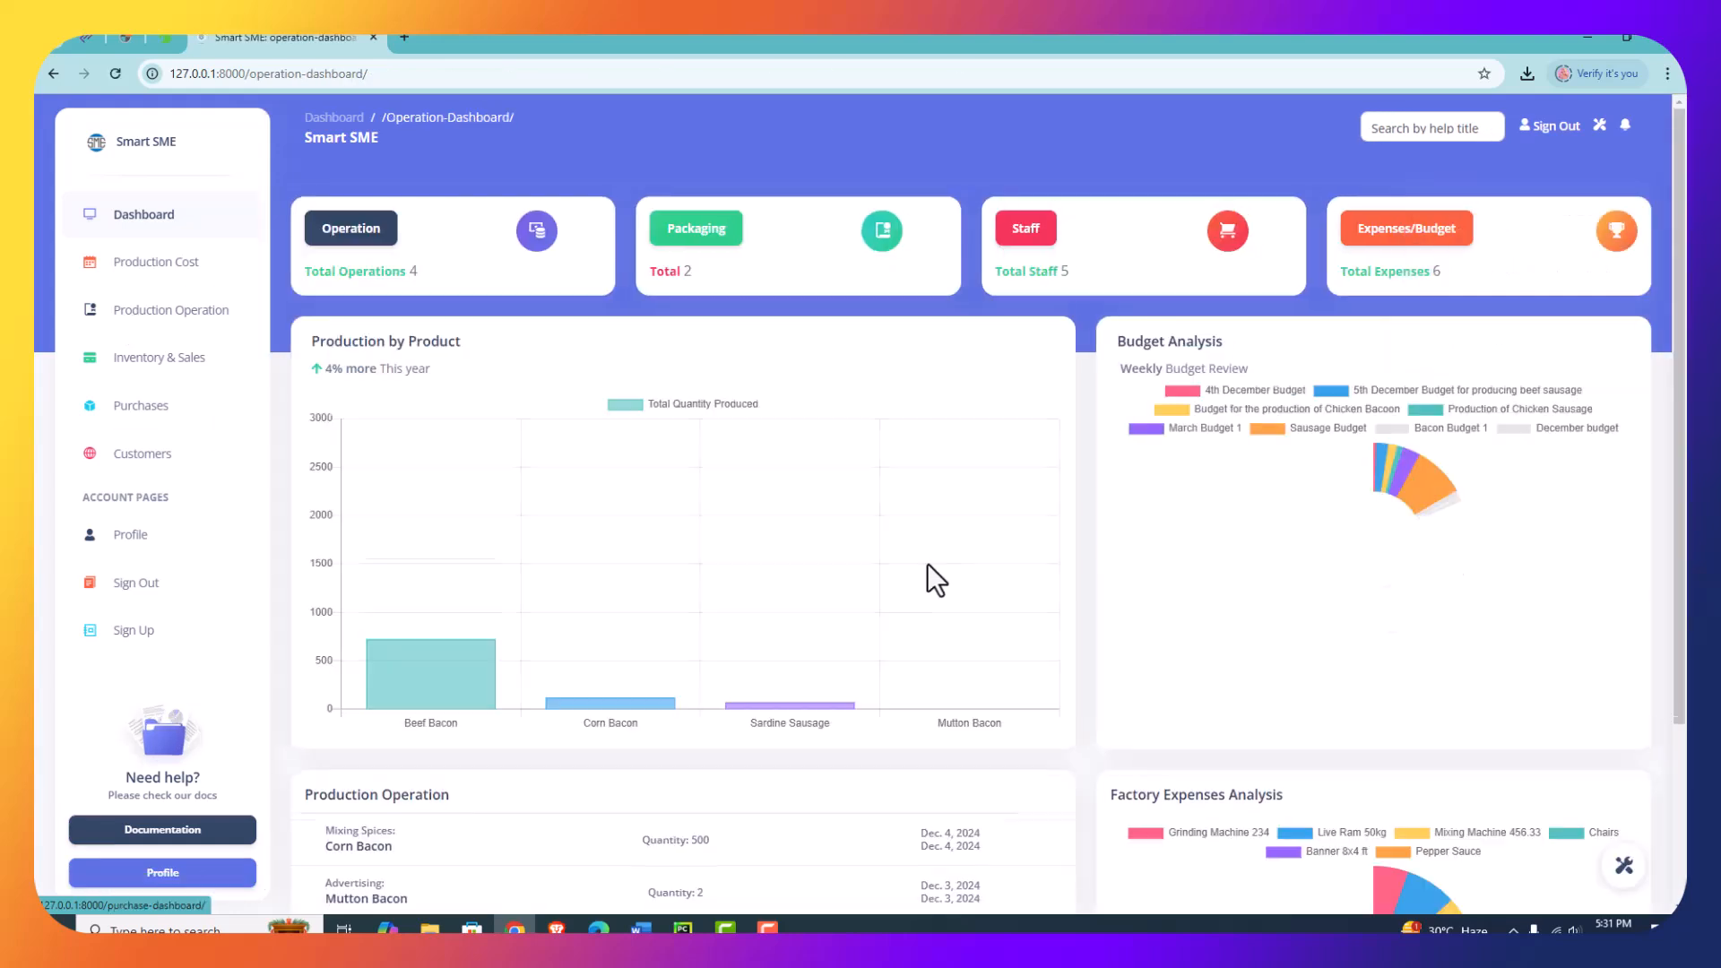
click(1391, 233)
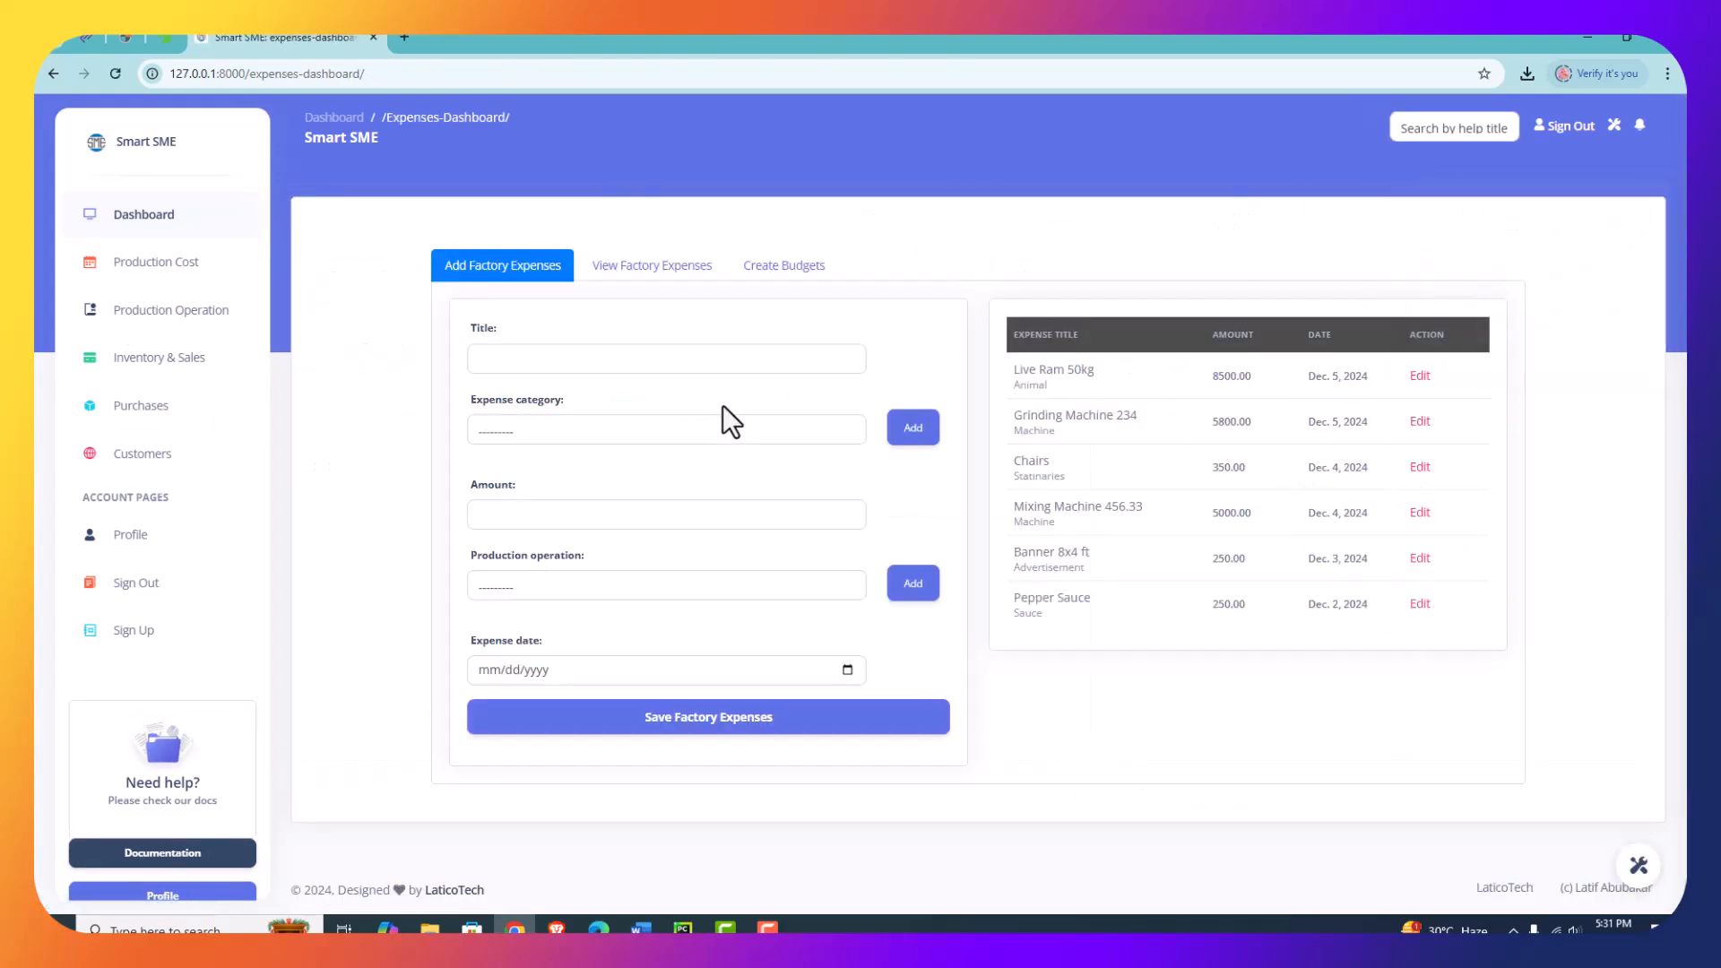
click(804, 271)
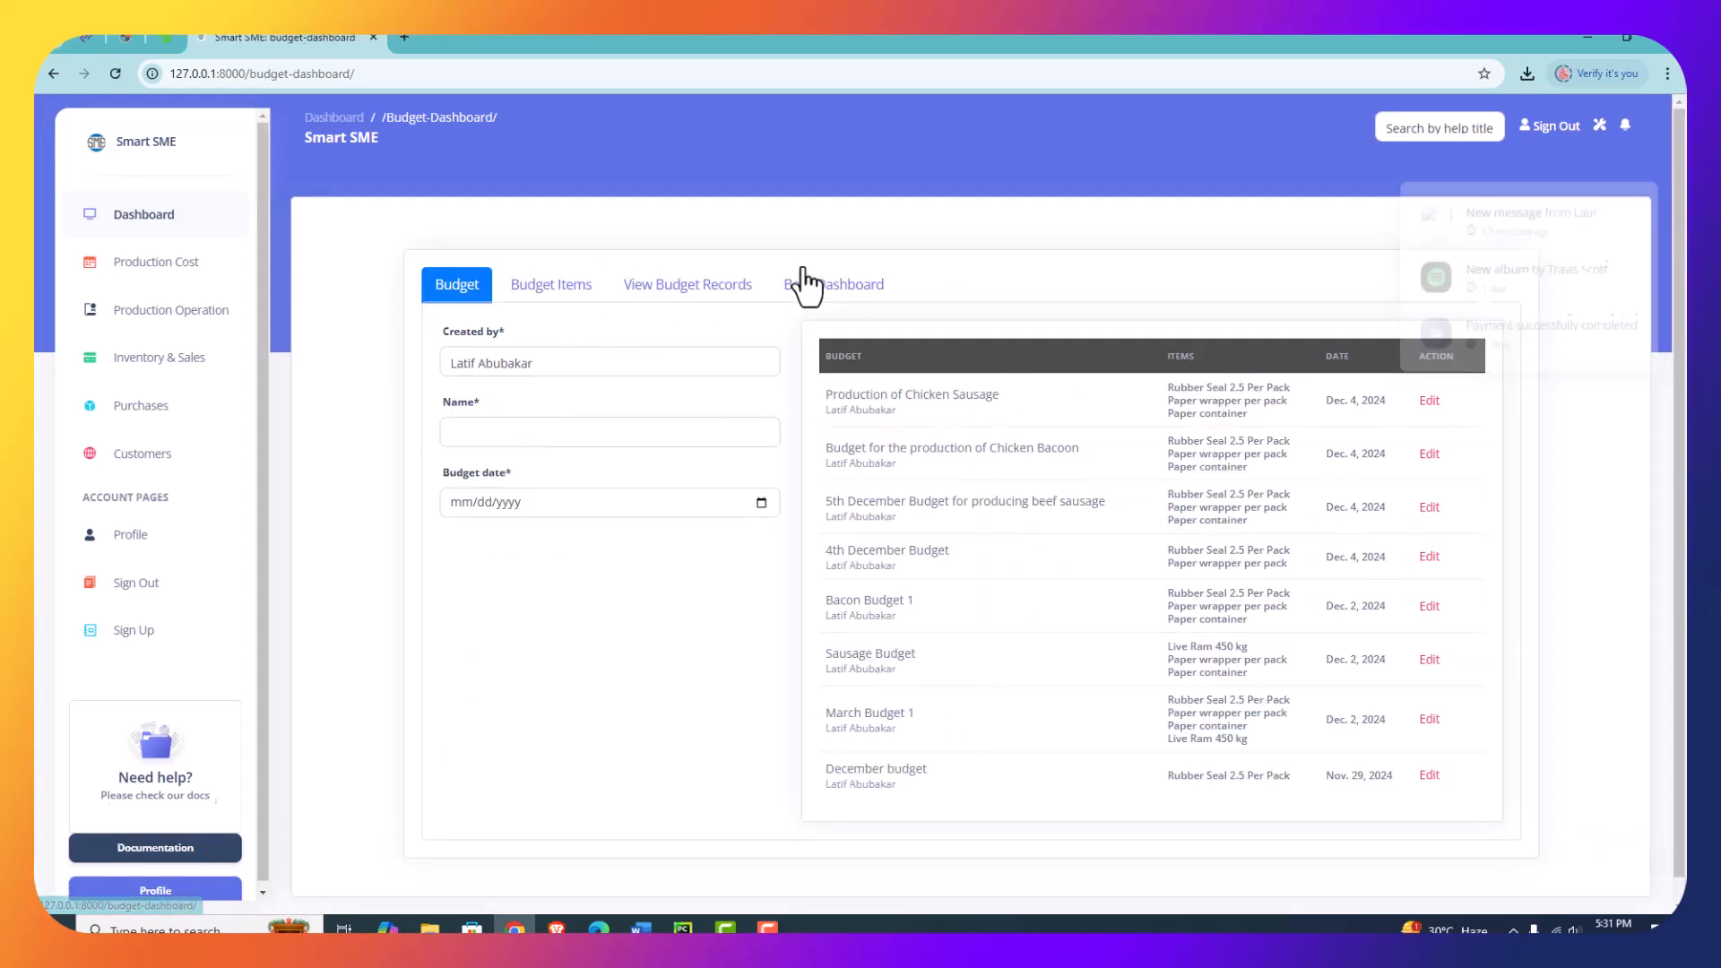
- Name the new budget "Budge for the production of Chicken Sausage" and set its budget date to 12/05/2024
click(516, 430)
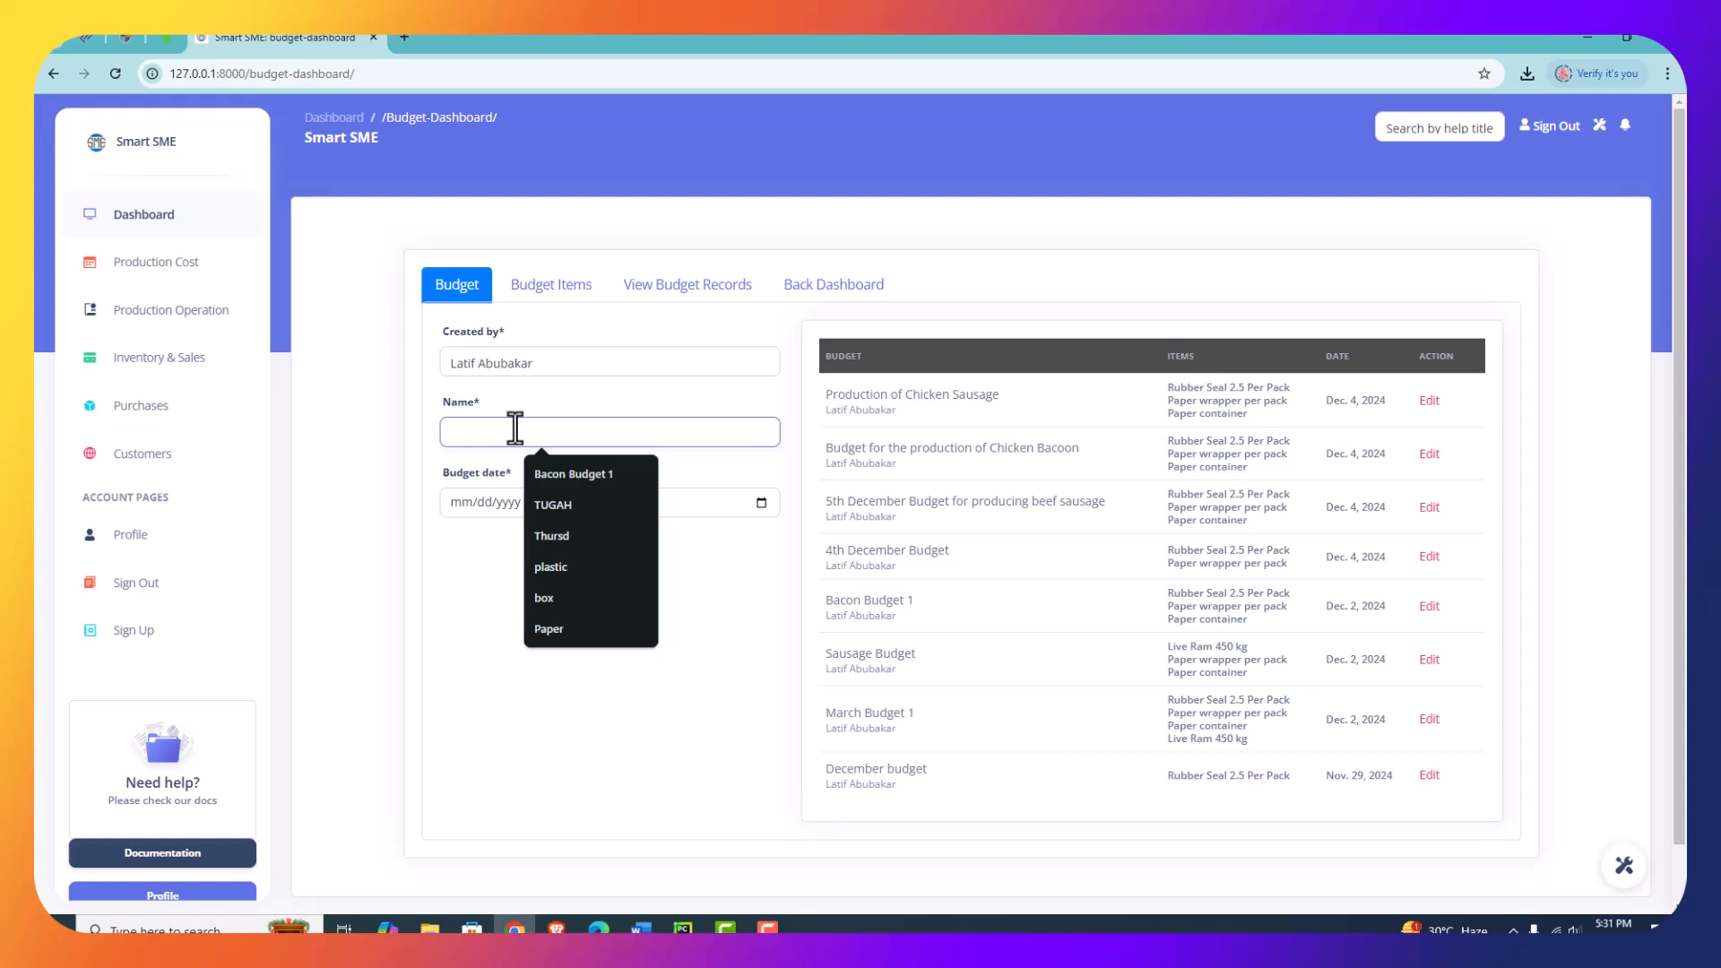
text(Budge to)
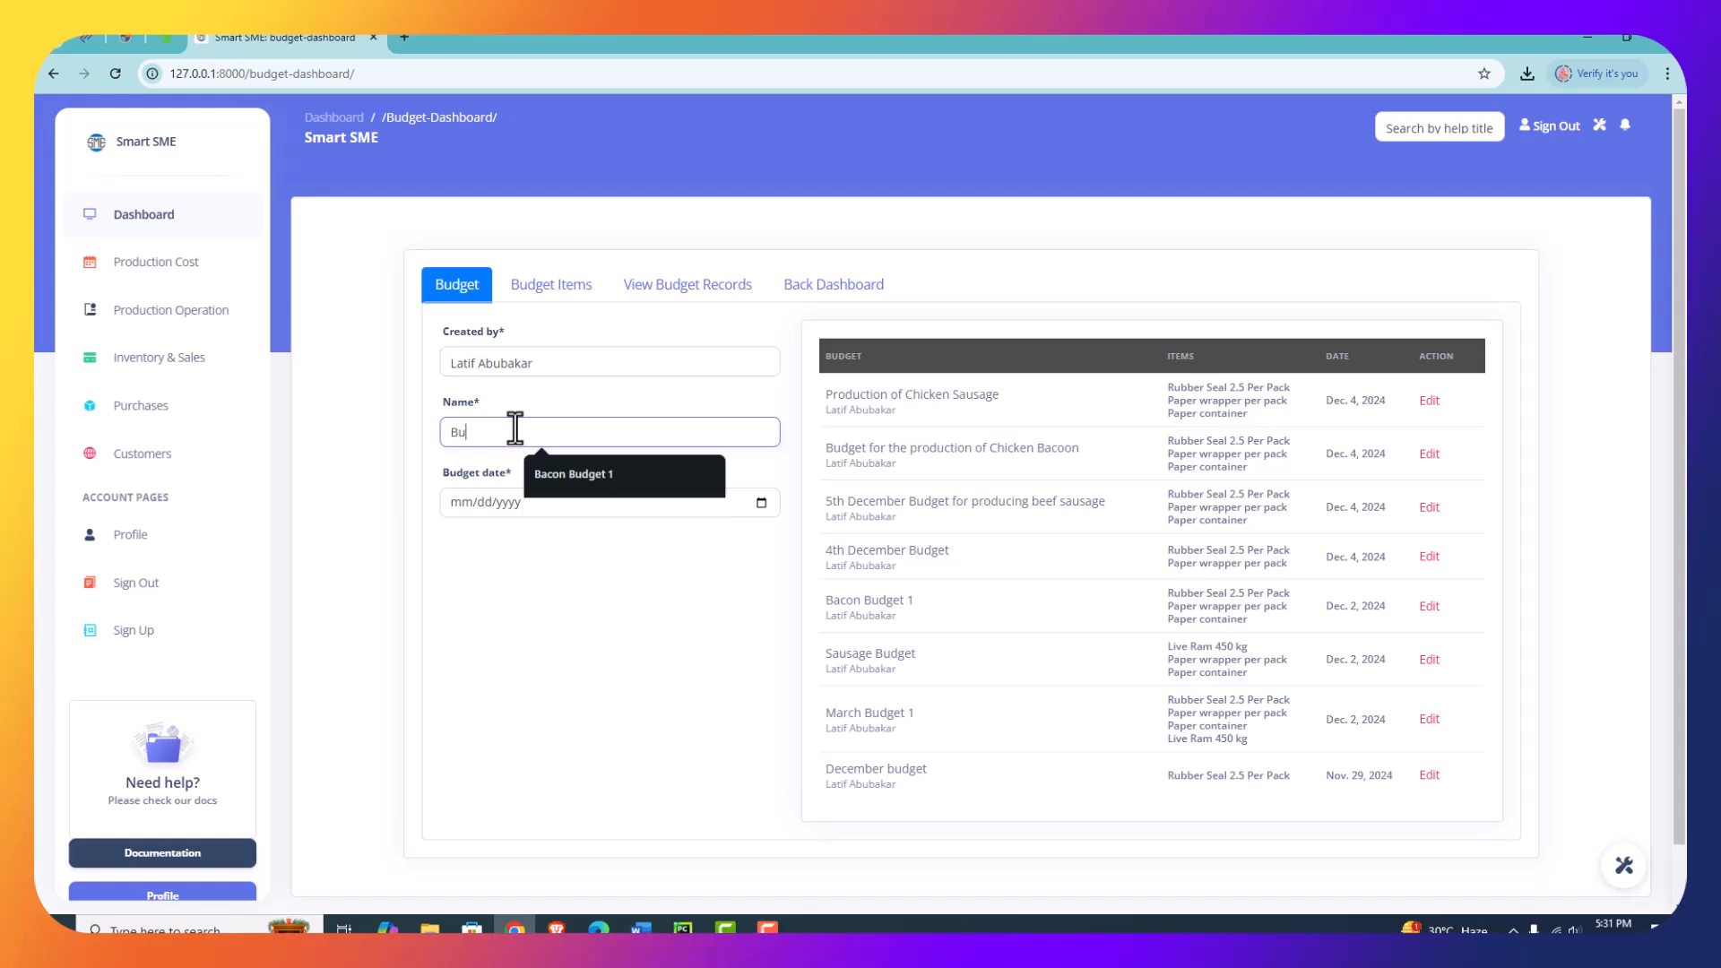
key(BackSpace)
key(BackSpace)
text(for the producti)
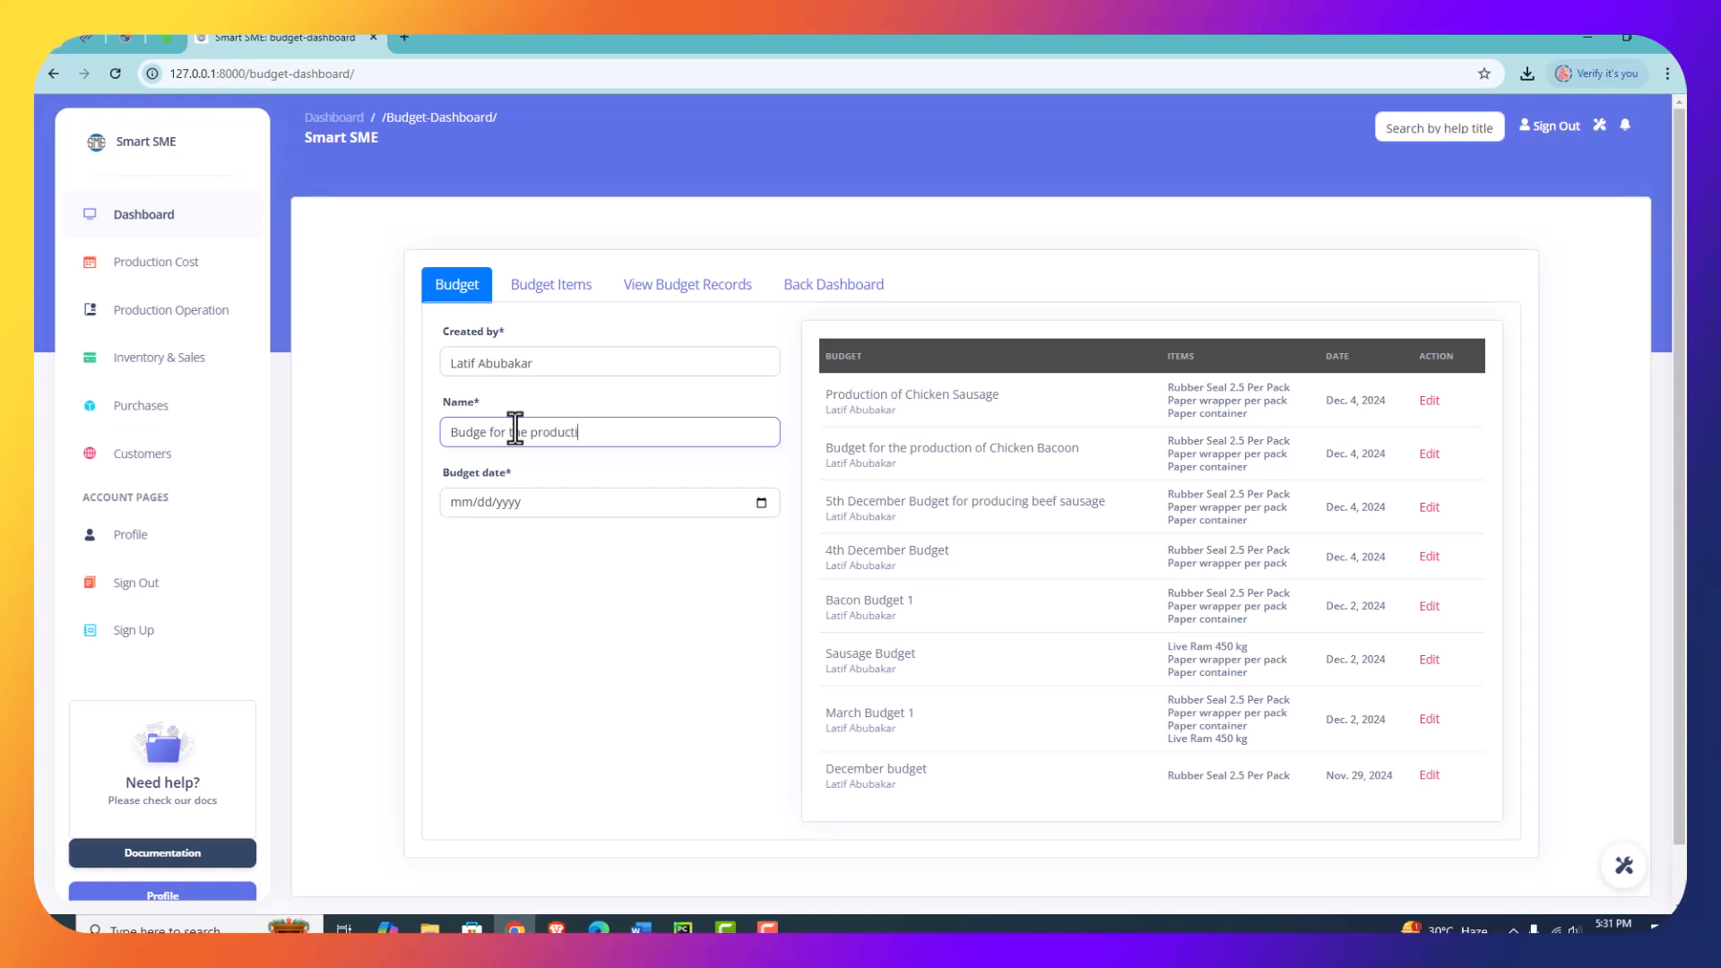
text(on of)
text(Chicken Sausage)
click(1118, 804)
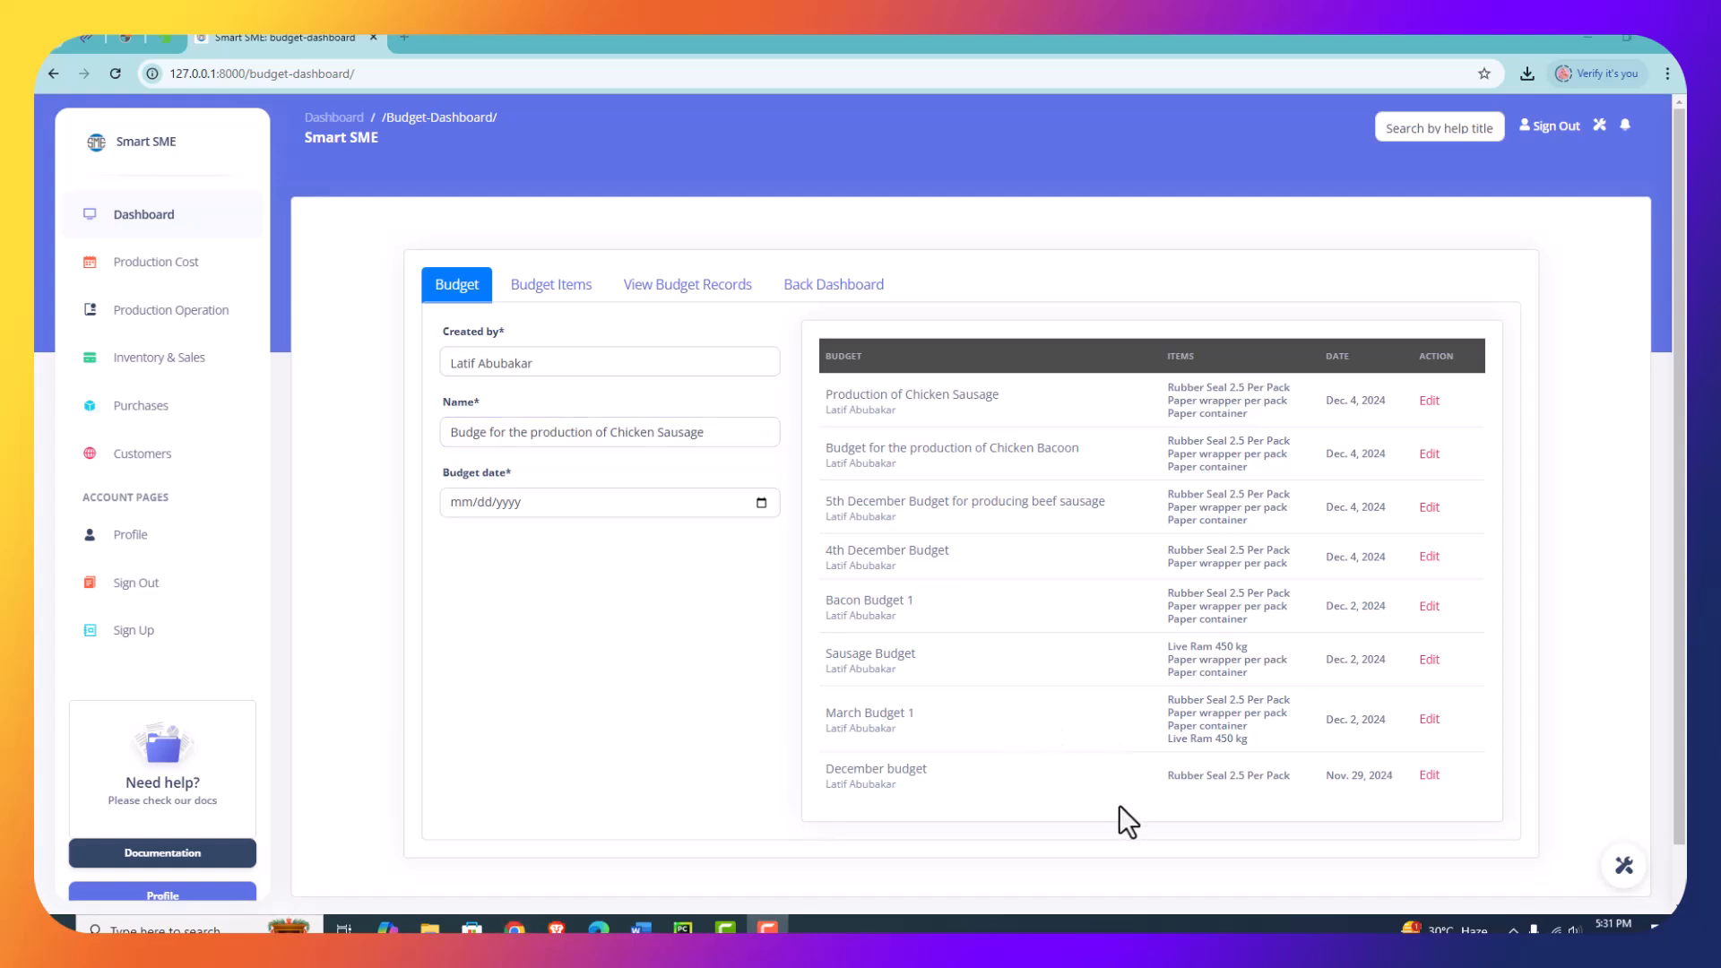
click(761, 502)
click(558, 588)
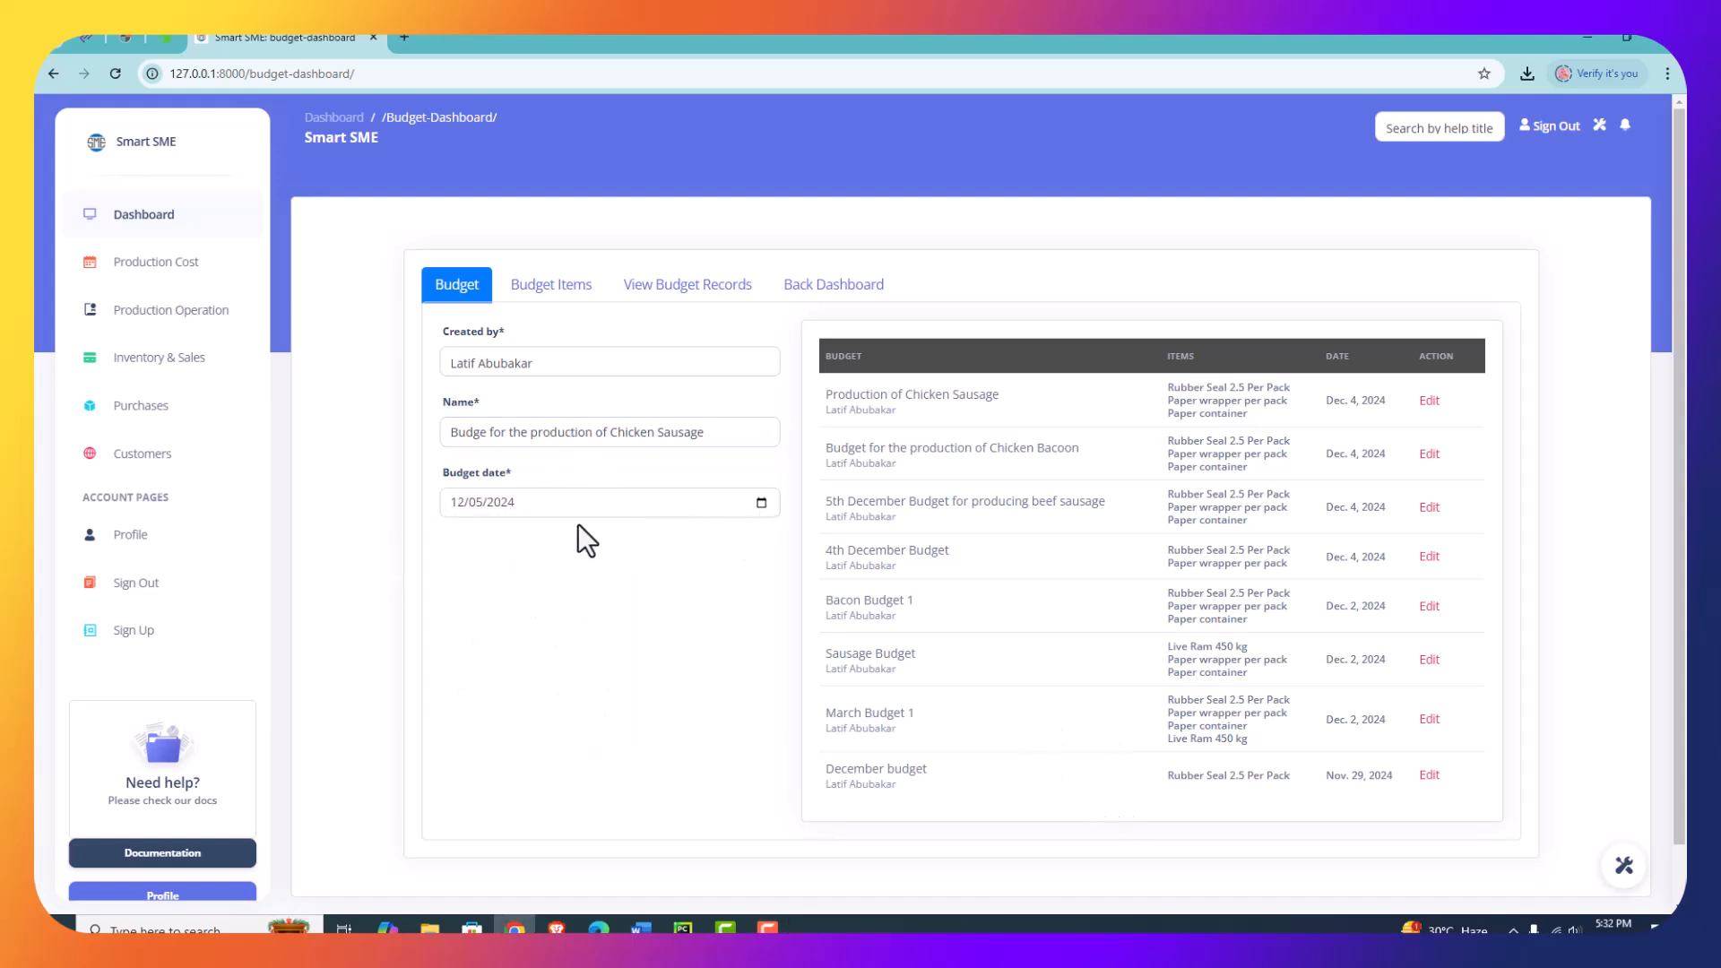
- Set the first budget item to Rubber Seal 2.5 Per Pack with a quantity of 5
click(543, 288)
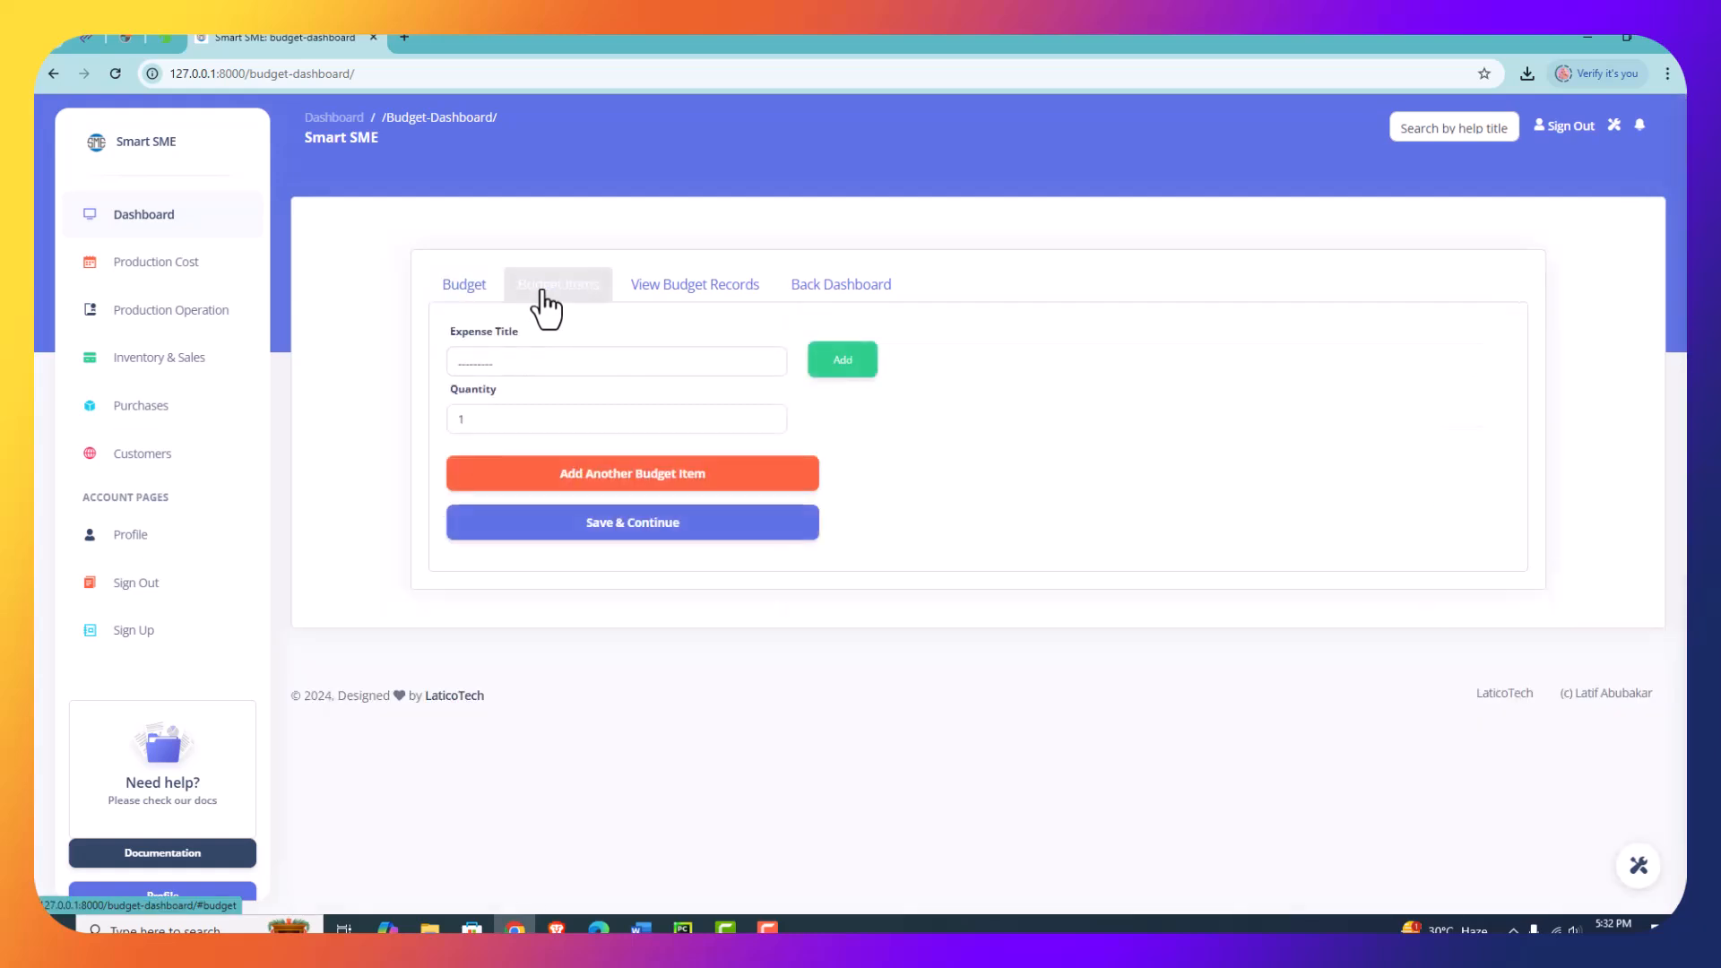
click(527, 355)
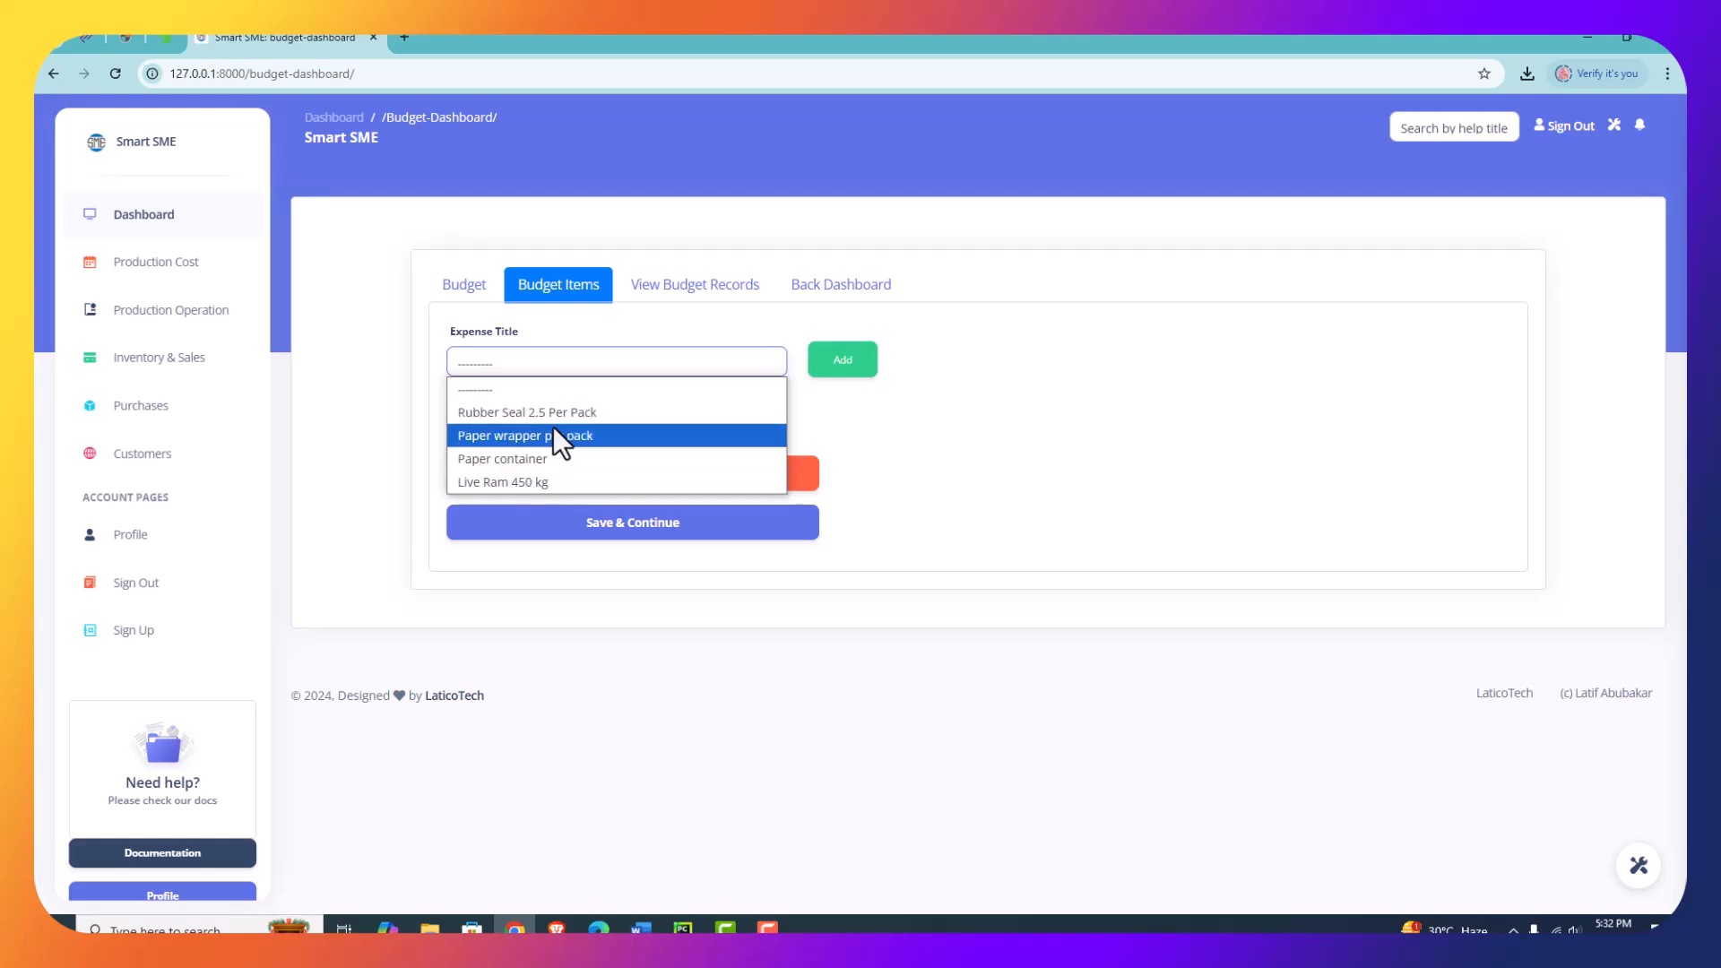
click(960, 439)
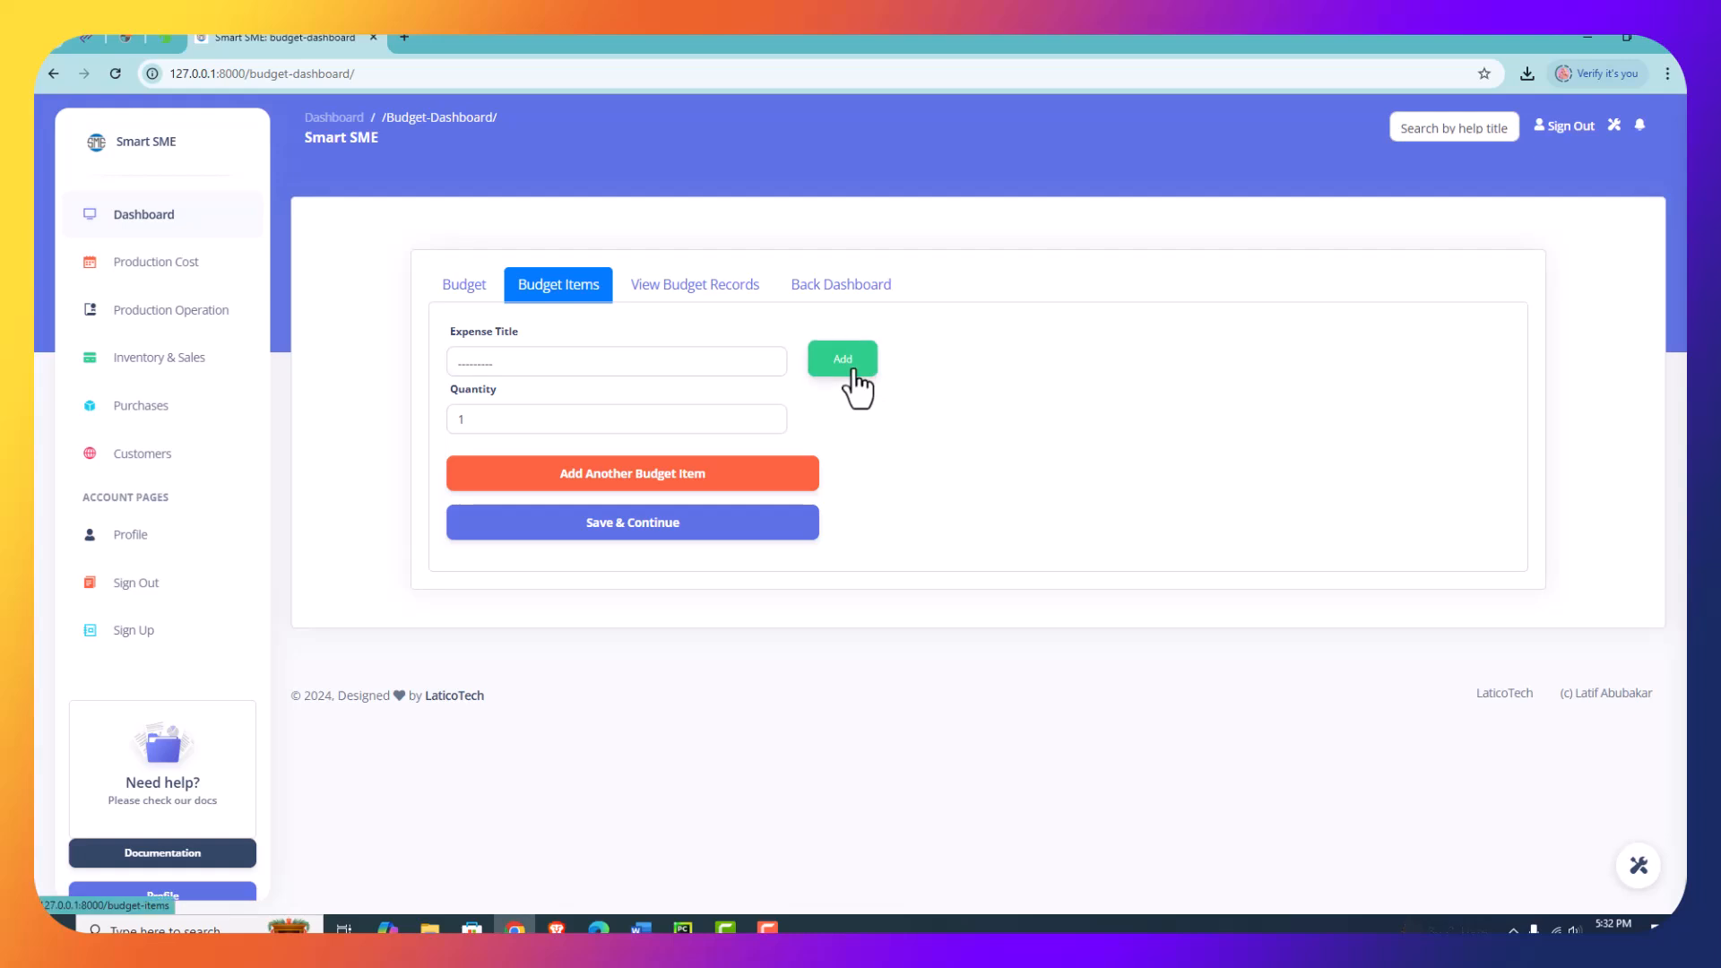
click(667, 361)
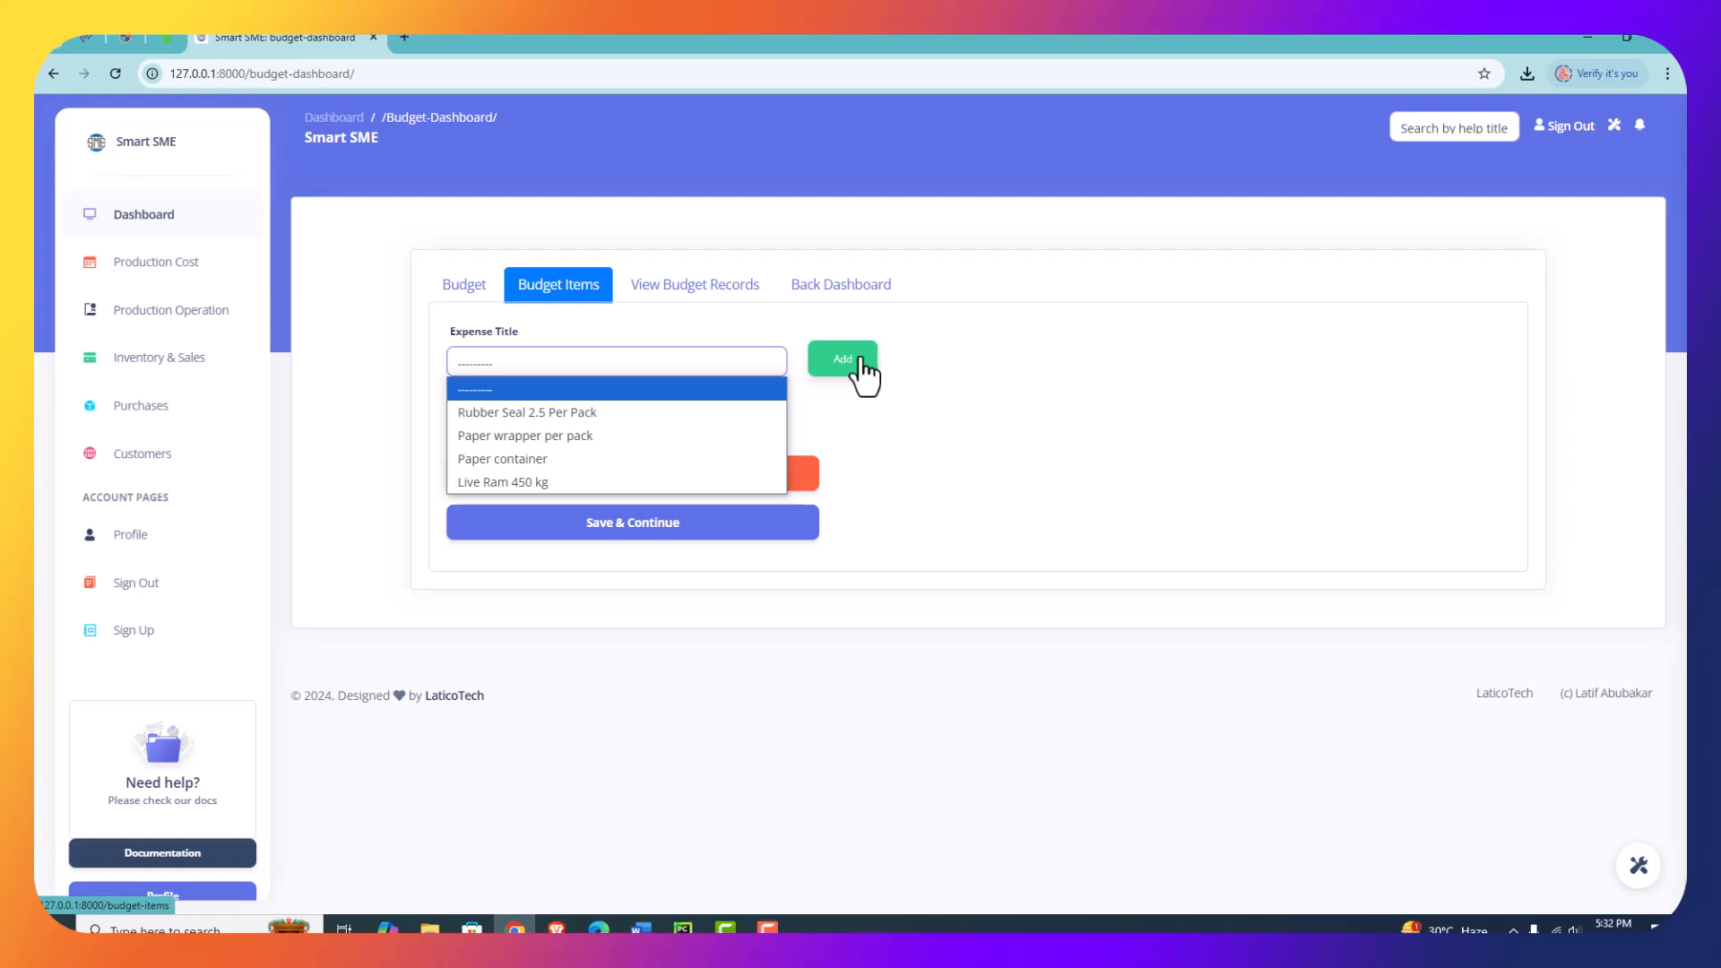
click(518, 413)
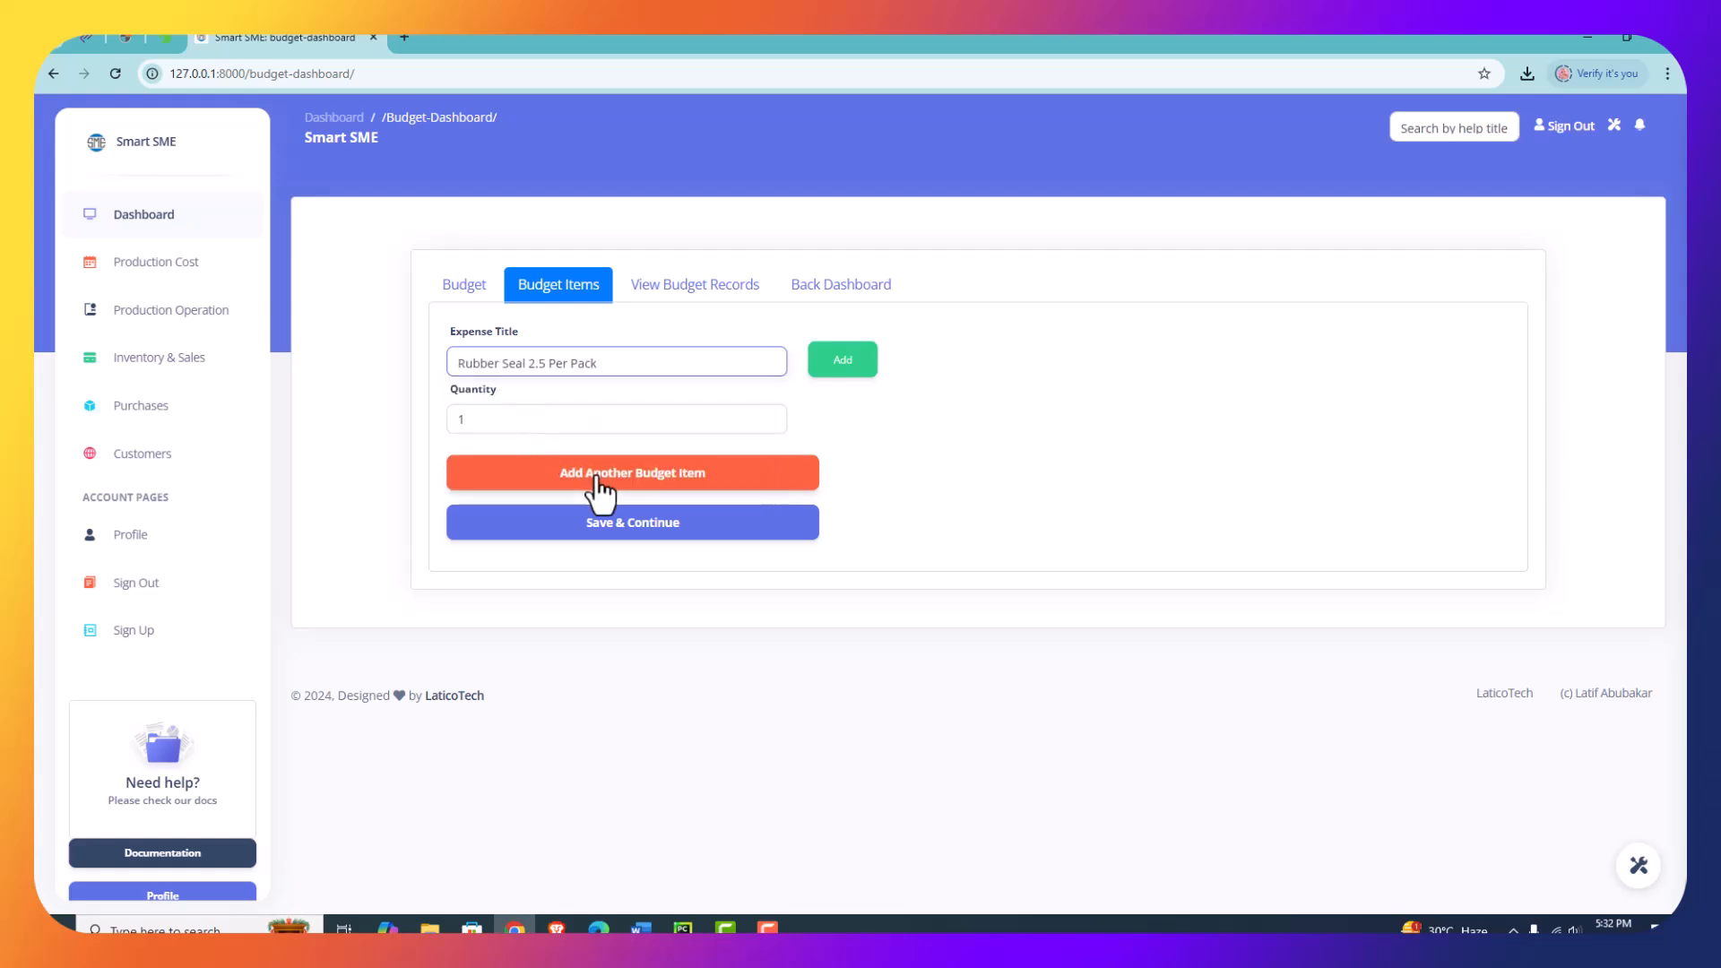
double_click(484, 421)
text(5)
- Add a second budget item, Live Ram 450 kg, with a quantity of 2
click(583, 473)
click(507, 521)
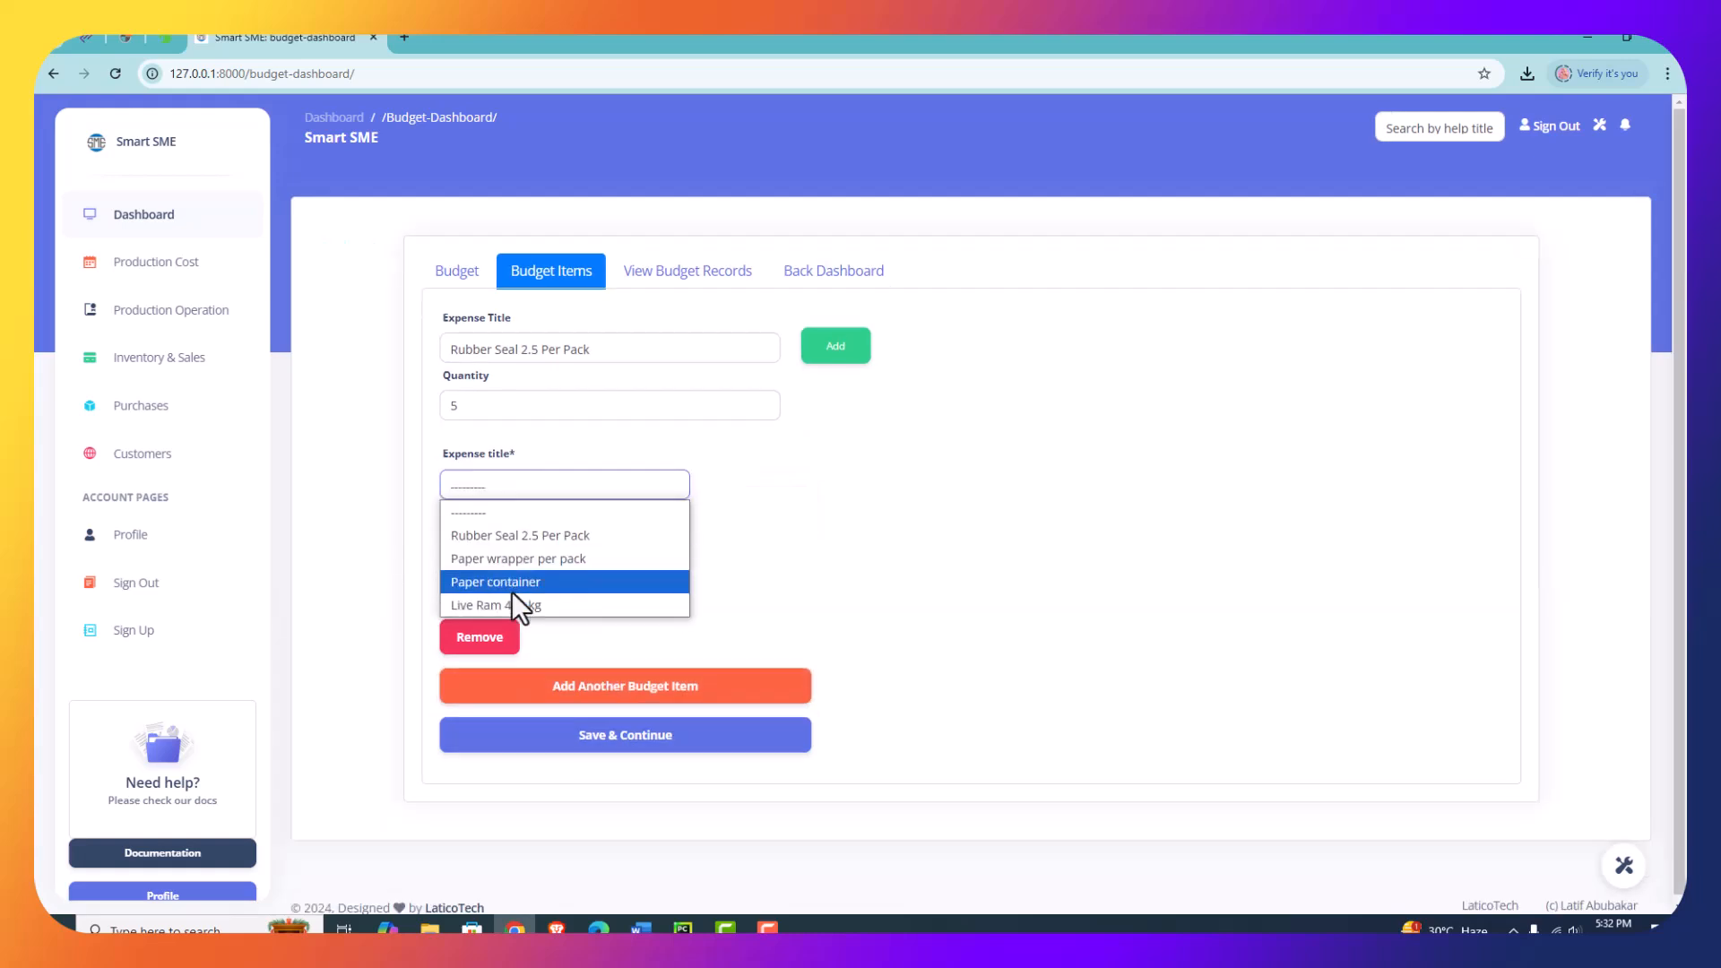
click(518, 604)
key(Tab)
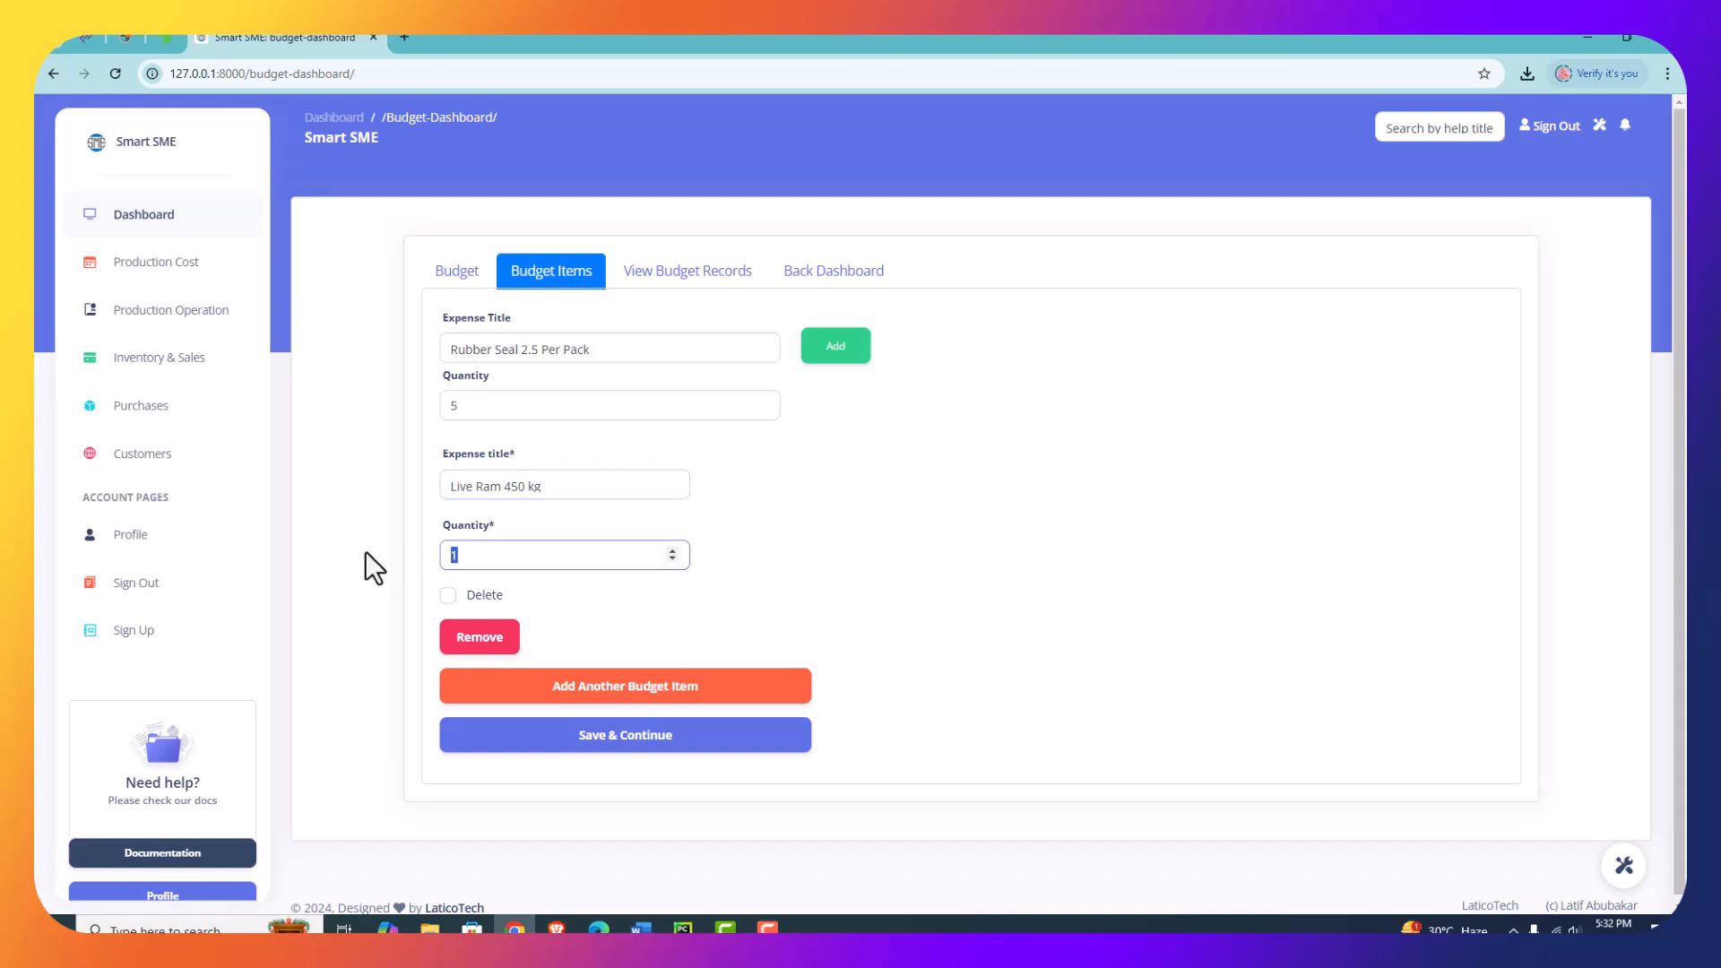
text(2)
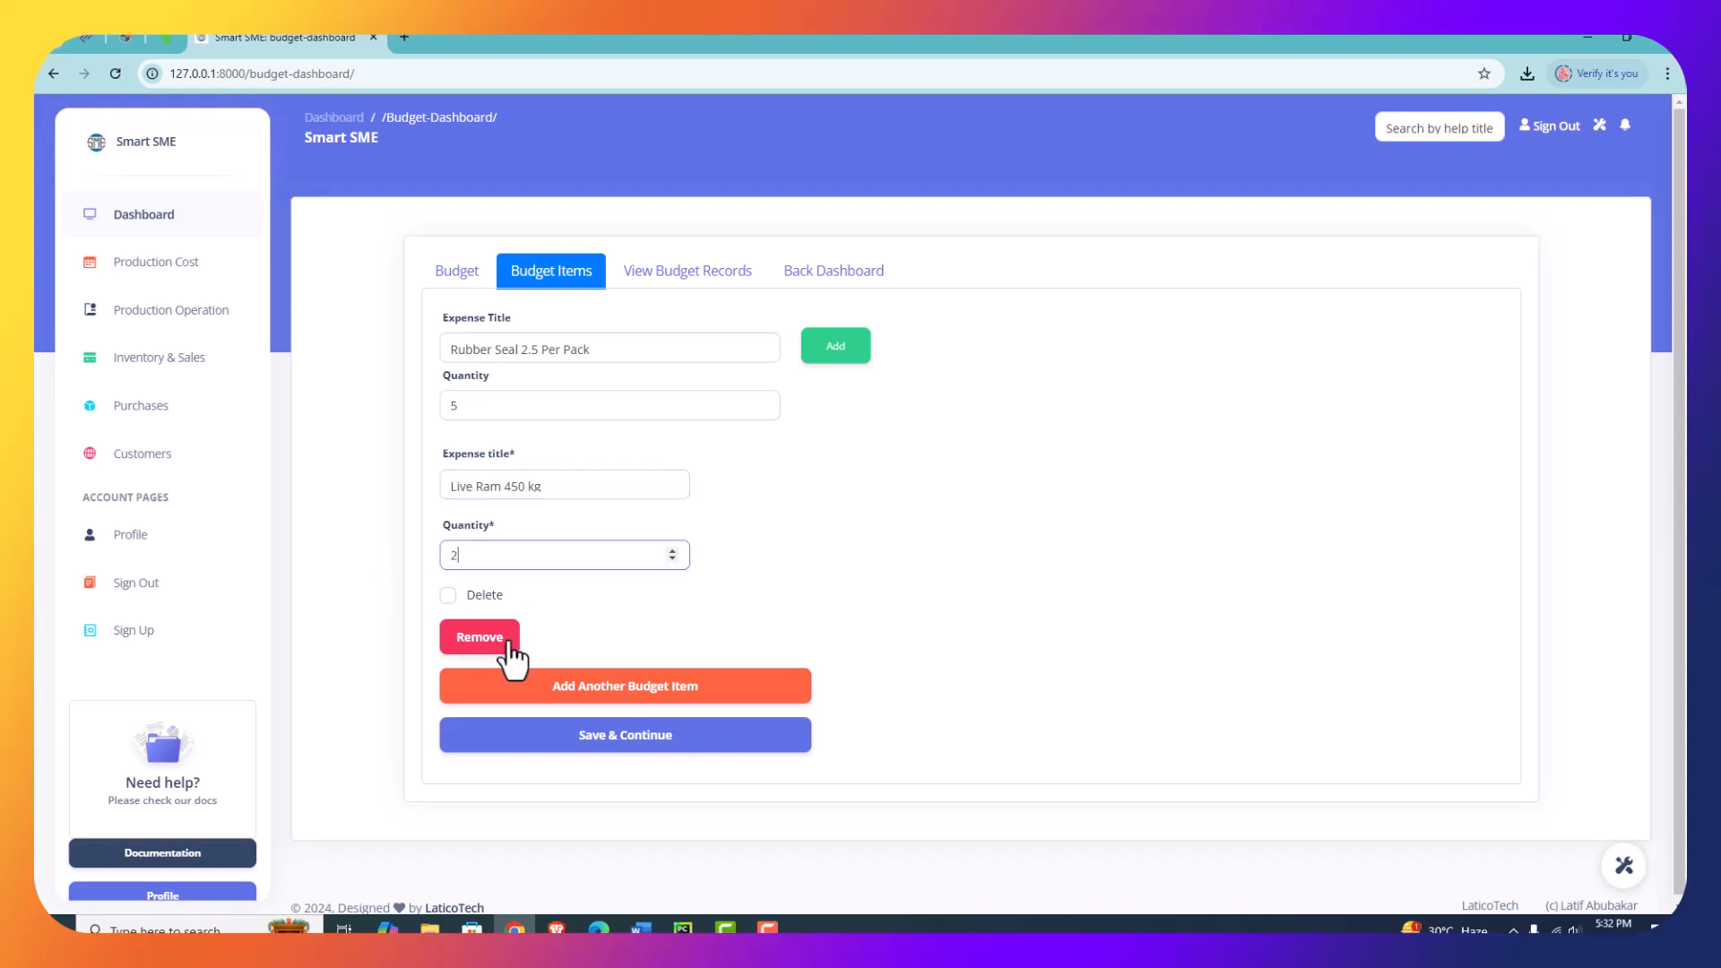
- Add a third budget item, Paper container, with a quantity of 5
click(580, 684)
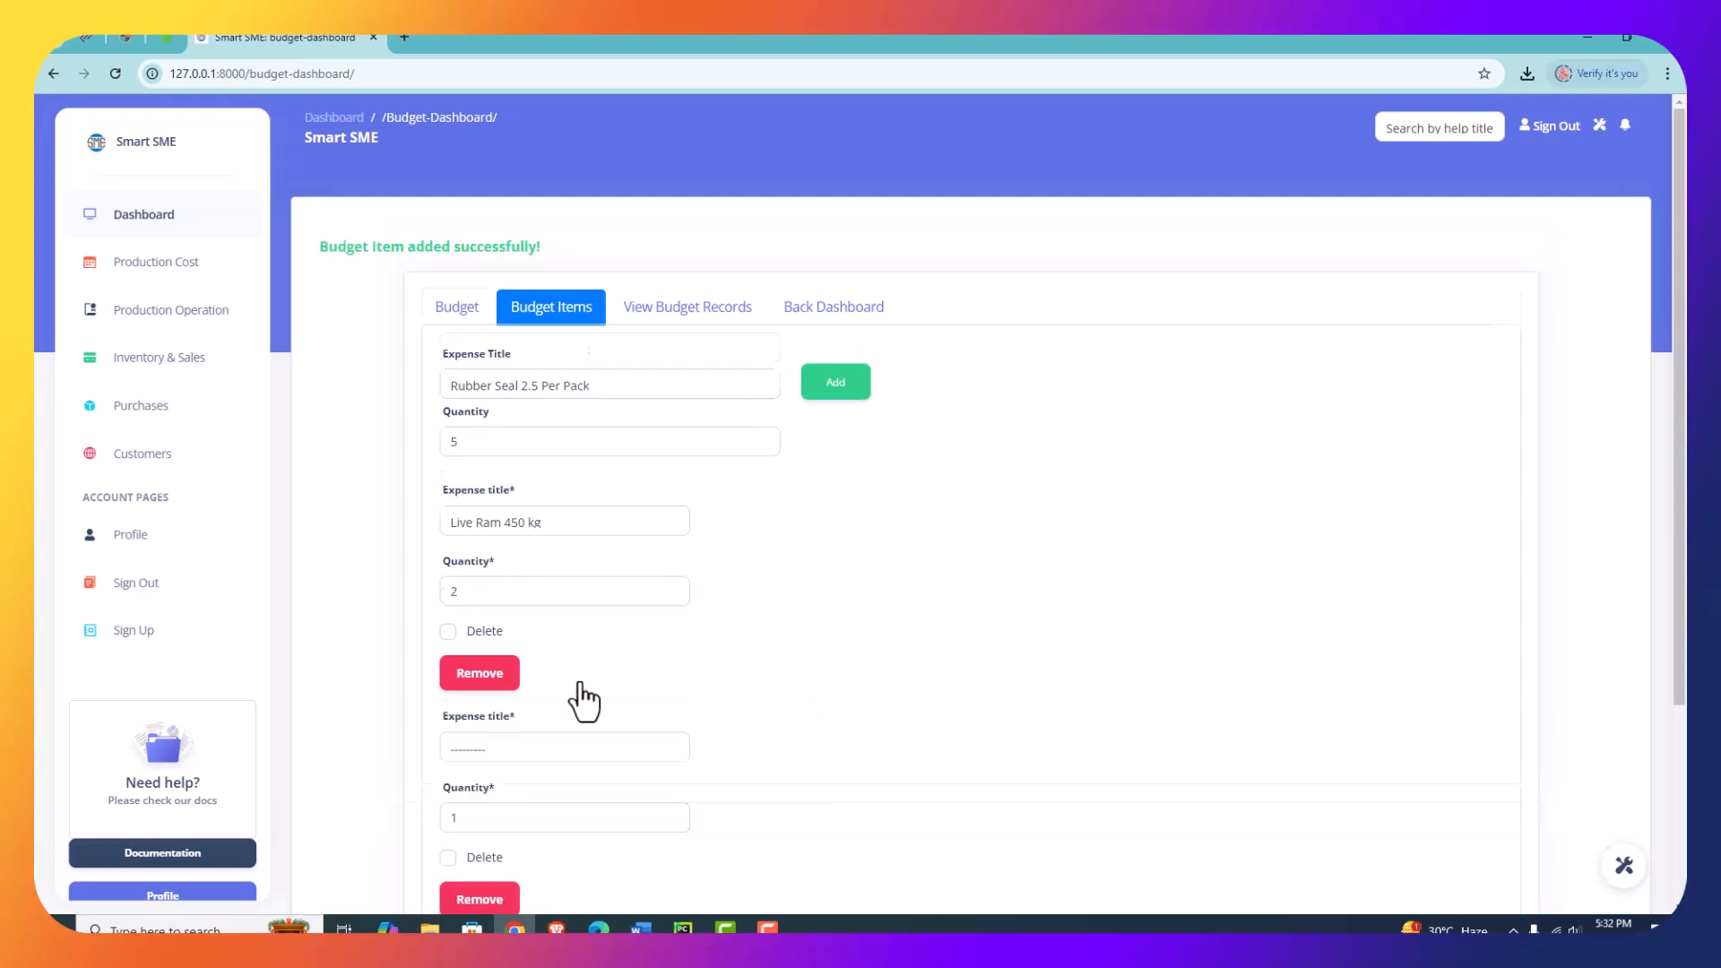
click(529, 744)
scroll(535, 738, down, 3)
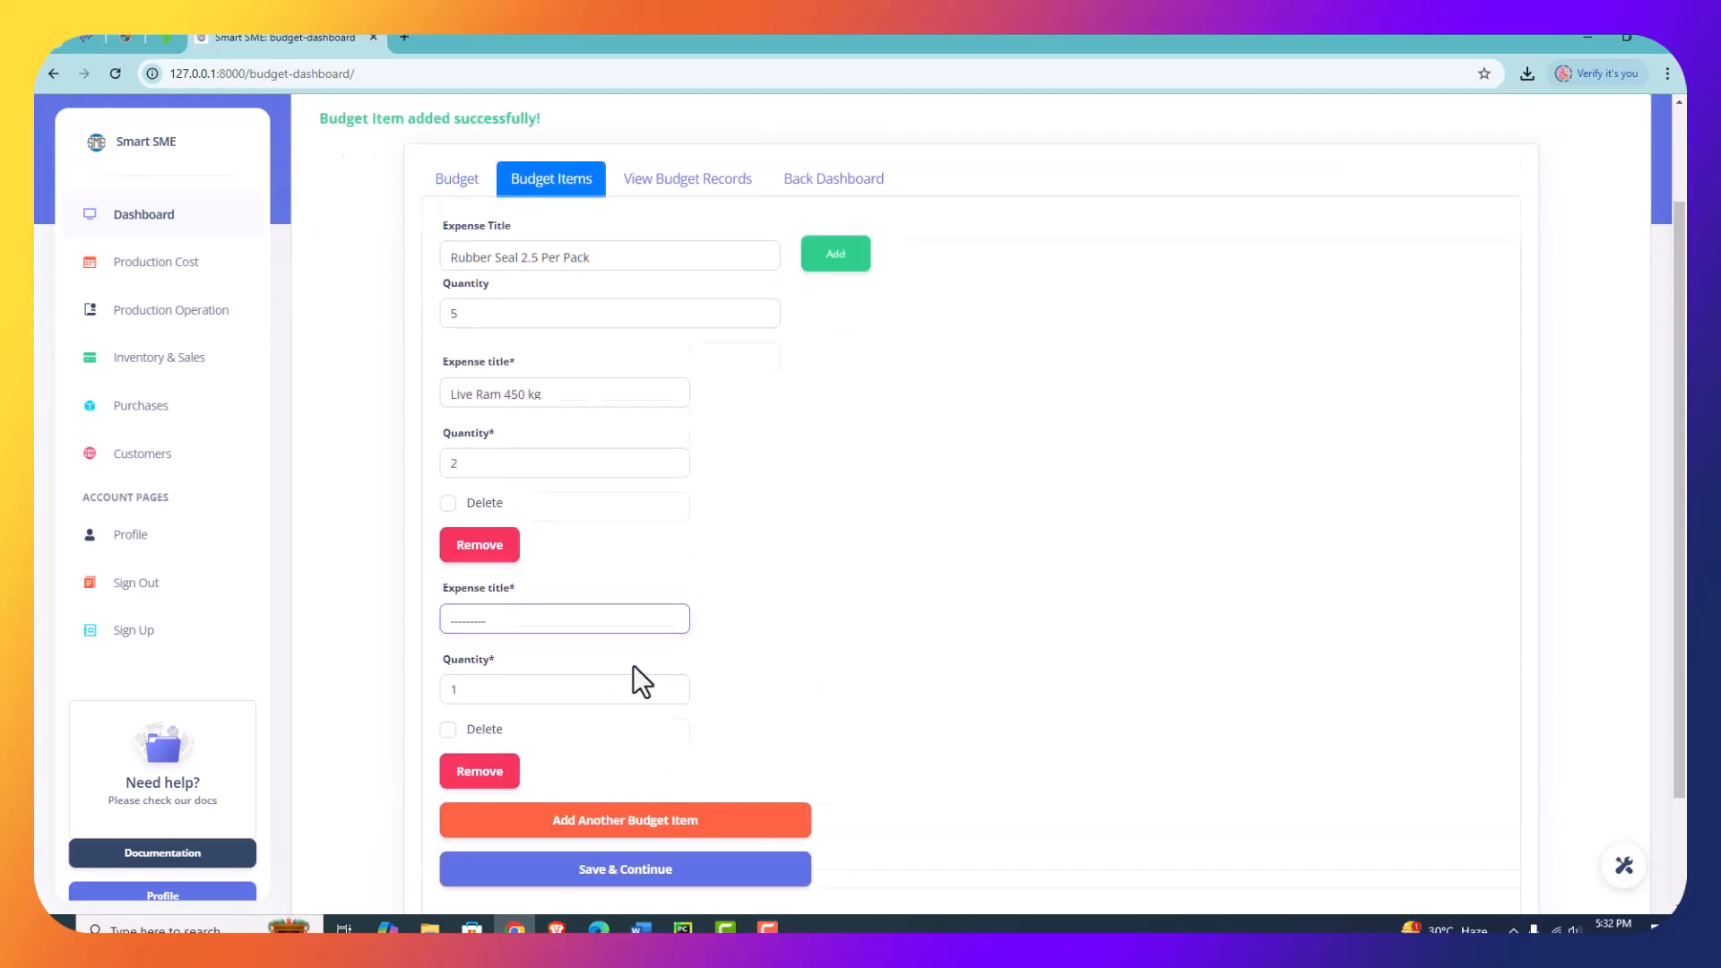
click(509, 489)
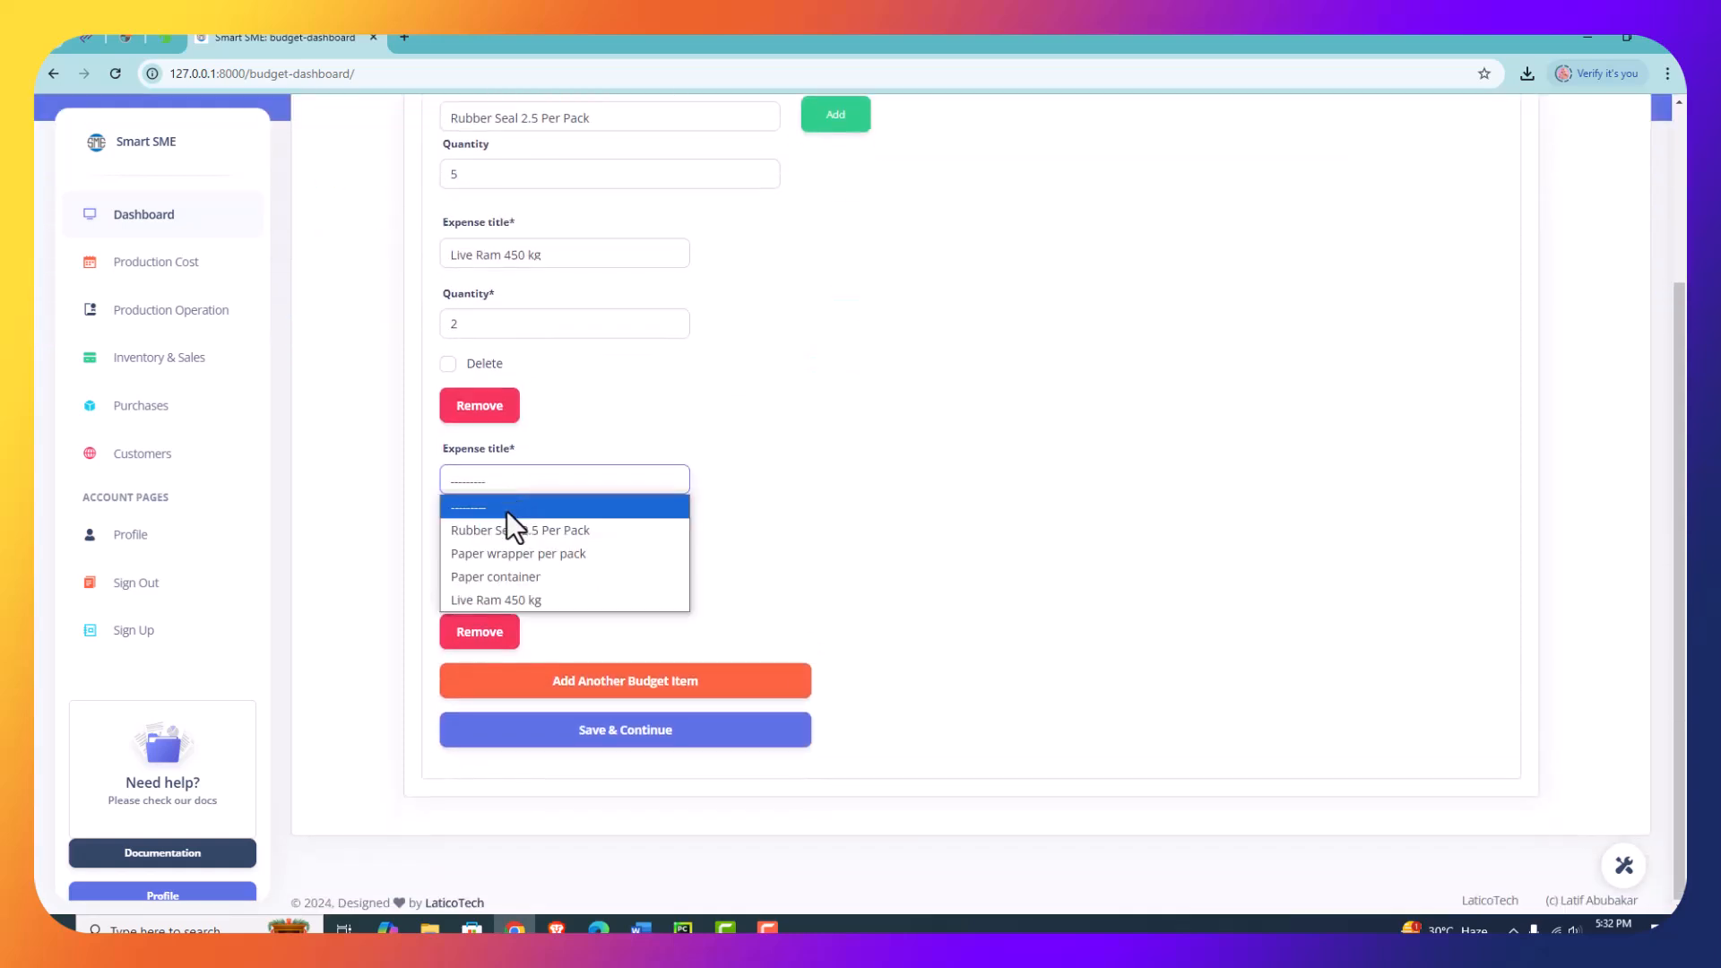
click(493, 577)
double_click(484, 550)
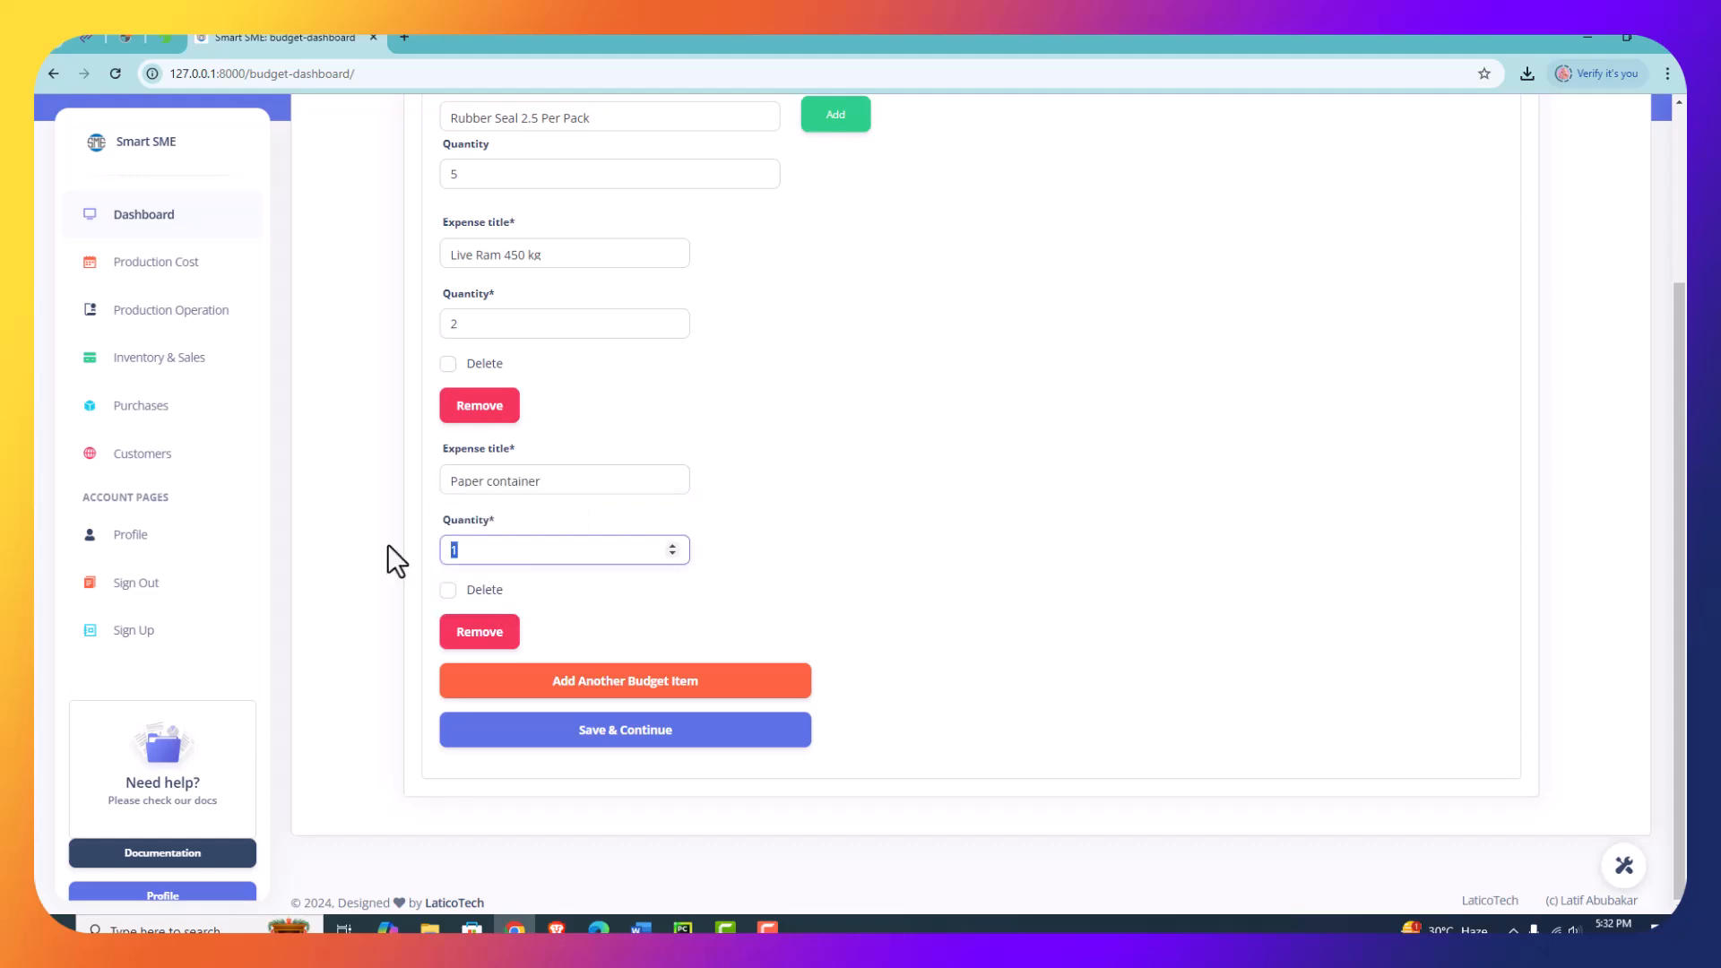
text(5)
- Review the entered budget items and save the Chicken Sausage budget
scroll(681, 538, up, 2)
scroll(669, 627, down, 2)
click(646, 737)
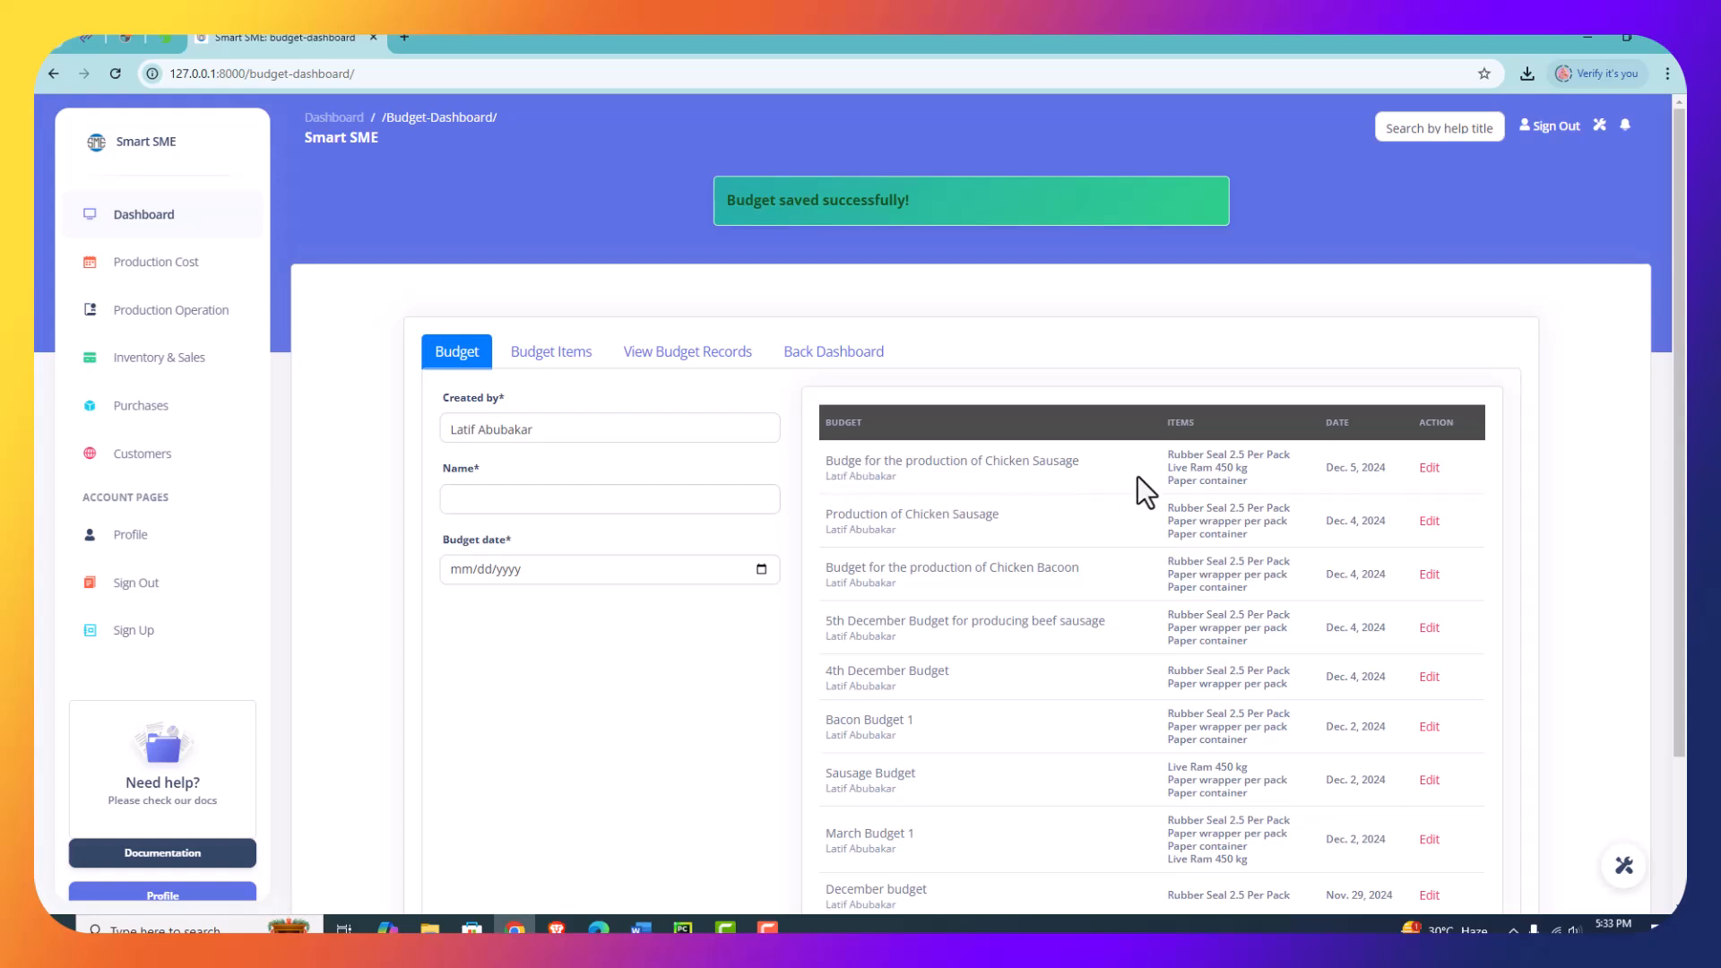
- View the budget records and examine the total budget of the newest Chicken Sausage entry
click(675, 363)
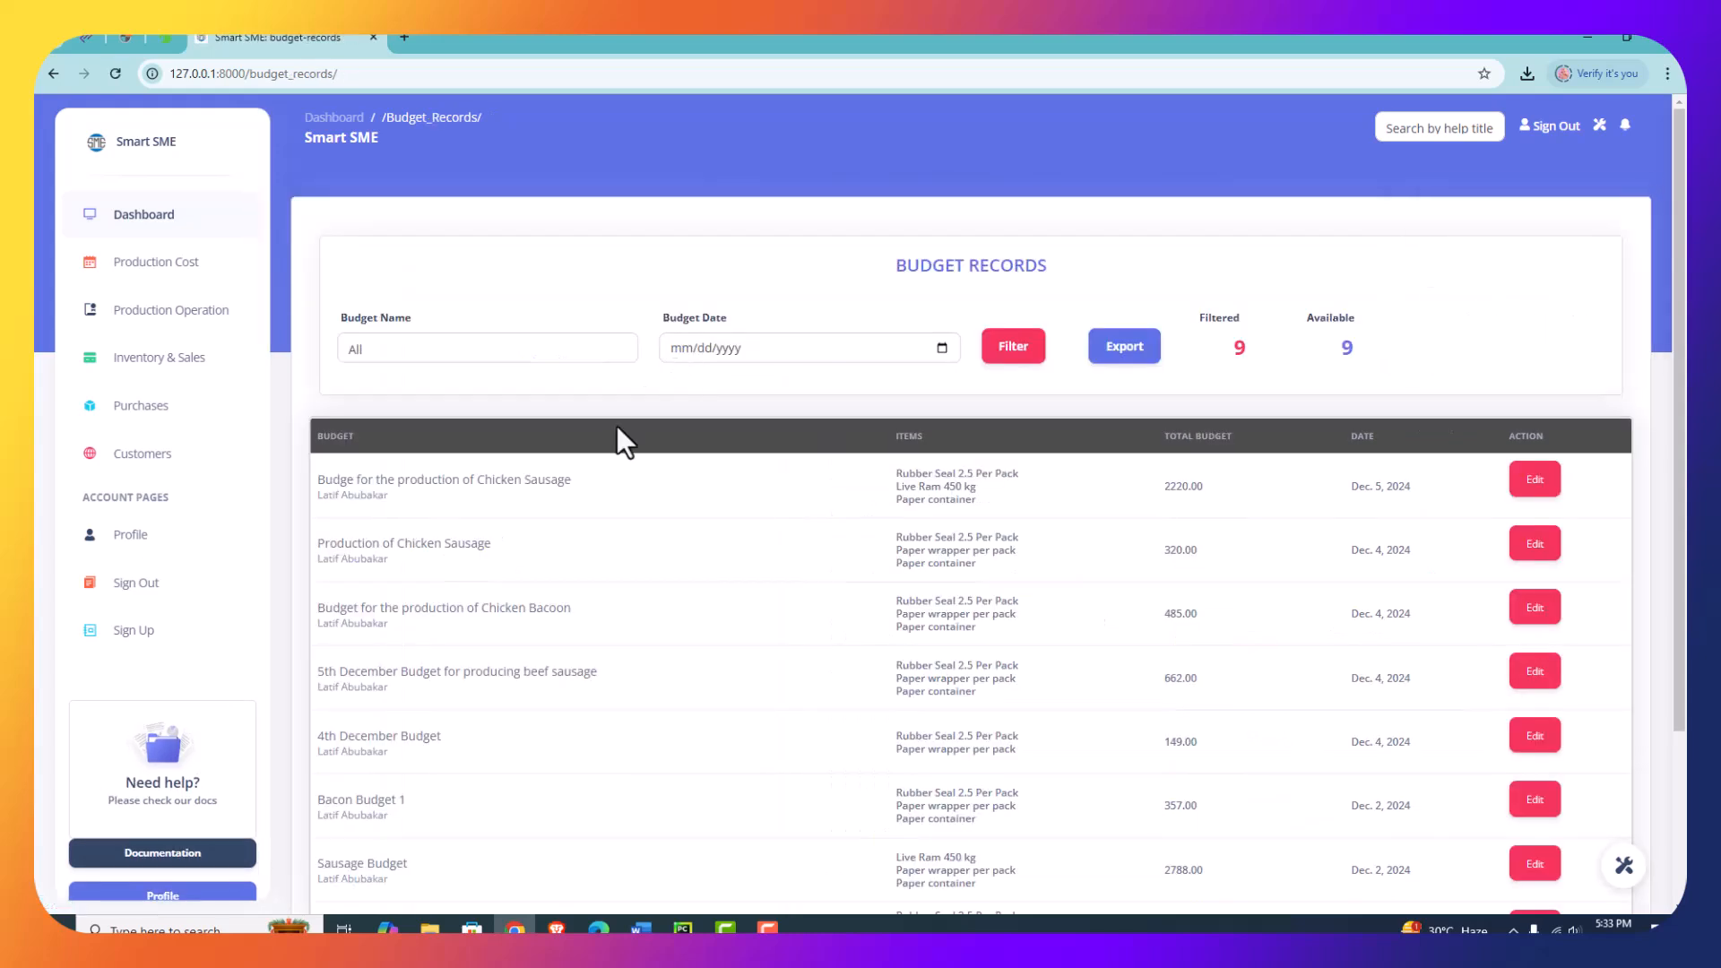
scroll(1076, 542, down, 1)
scroll(1199, 665, down, 2)
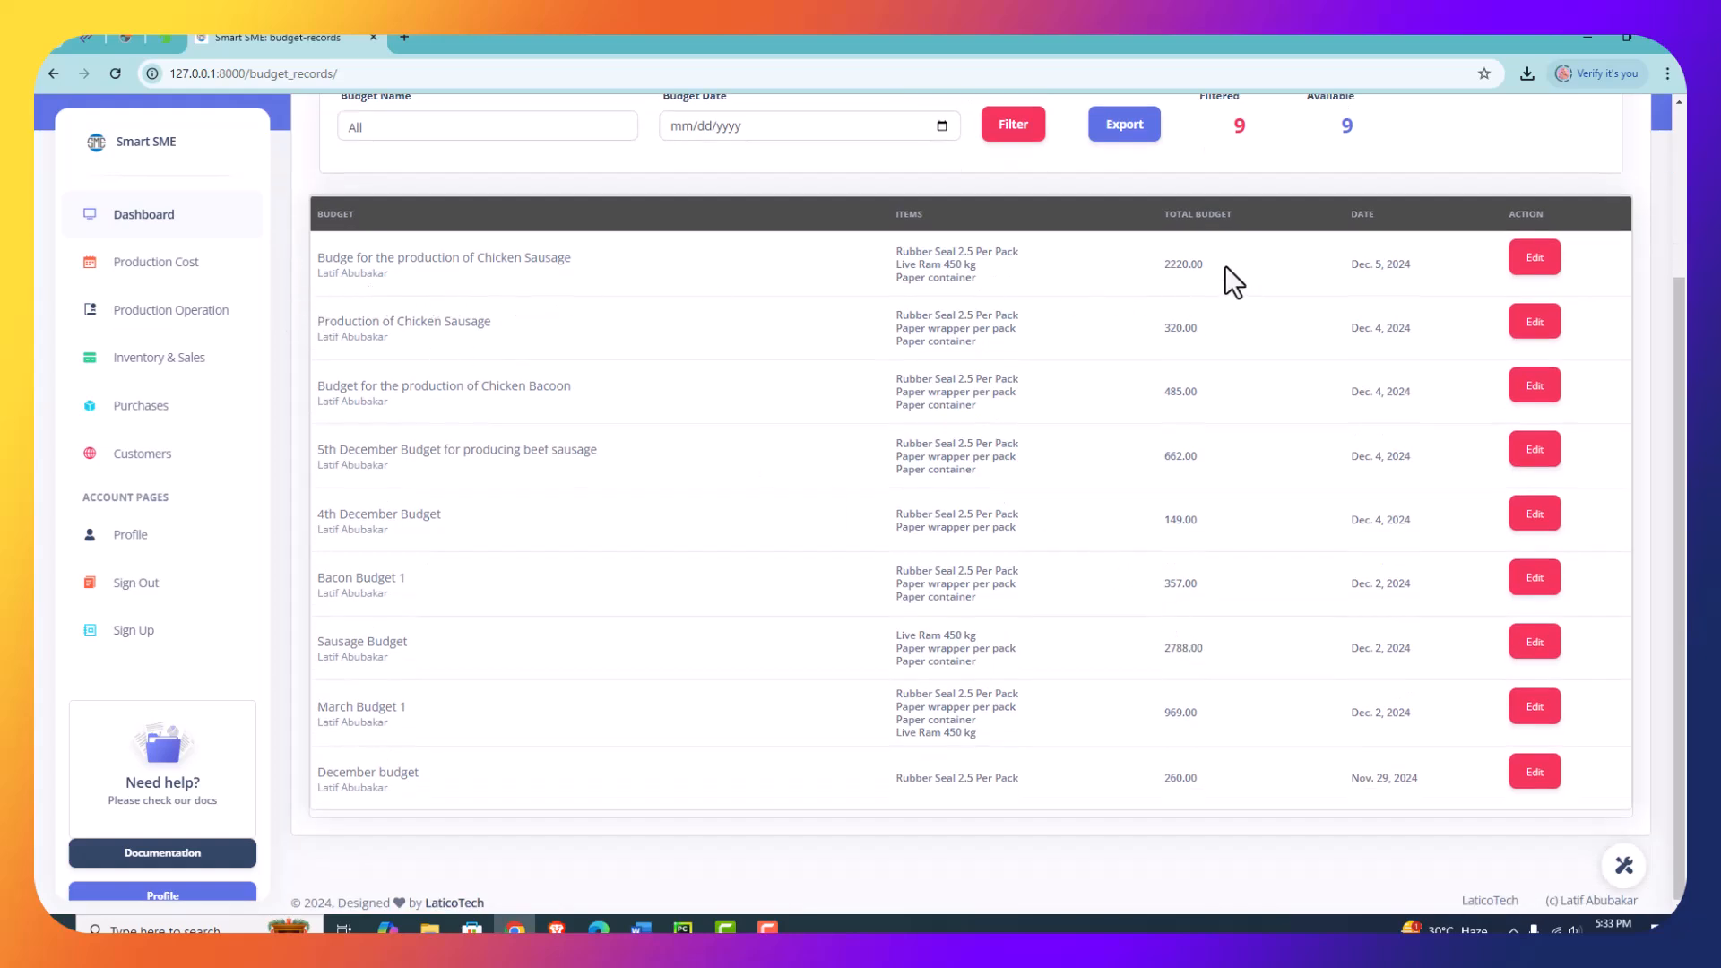
drag(1225, 266, 1142, 258)
click(1147, 277)
scroll(1224, 465, up, 2)
scroll(1213, 465, down, 2)
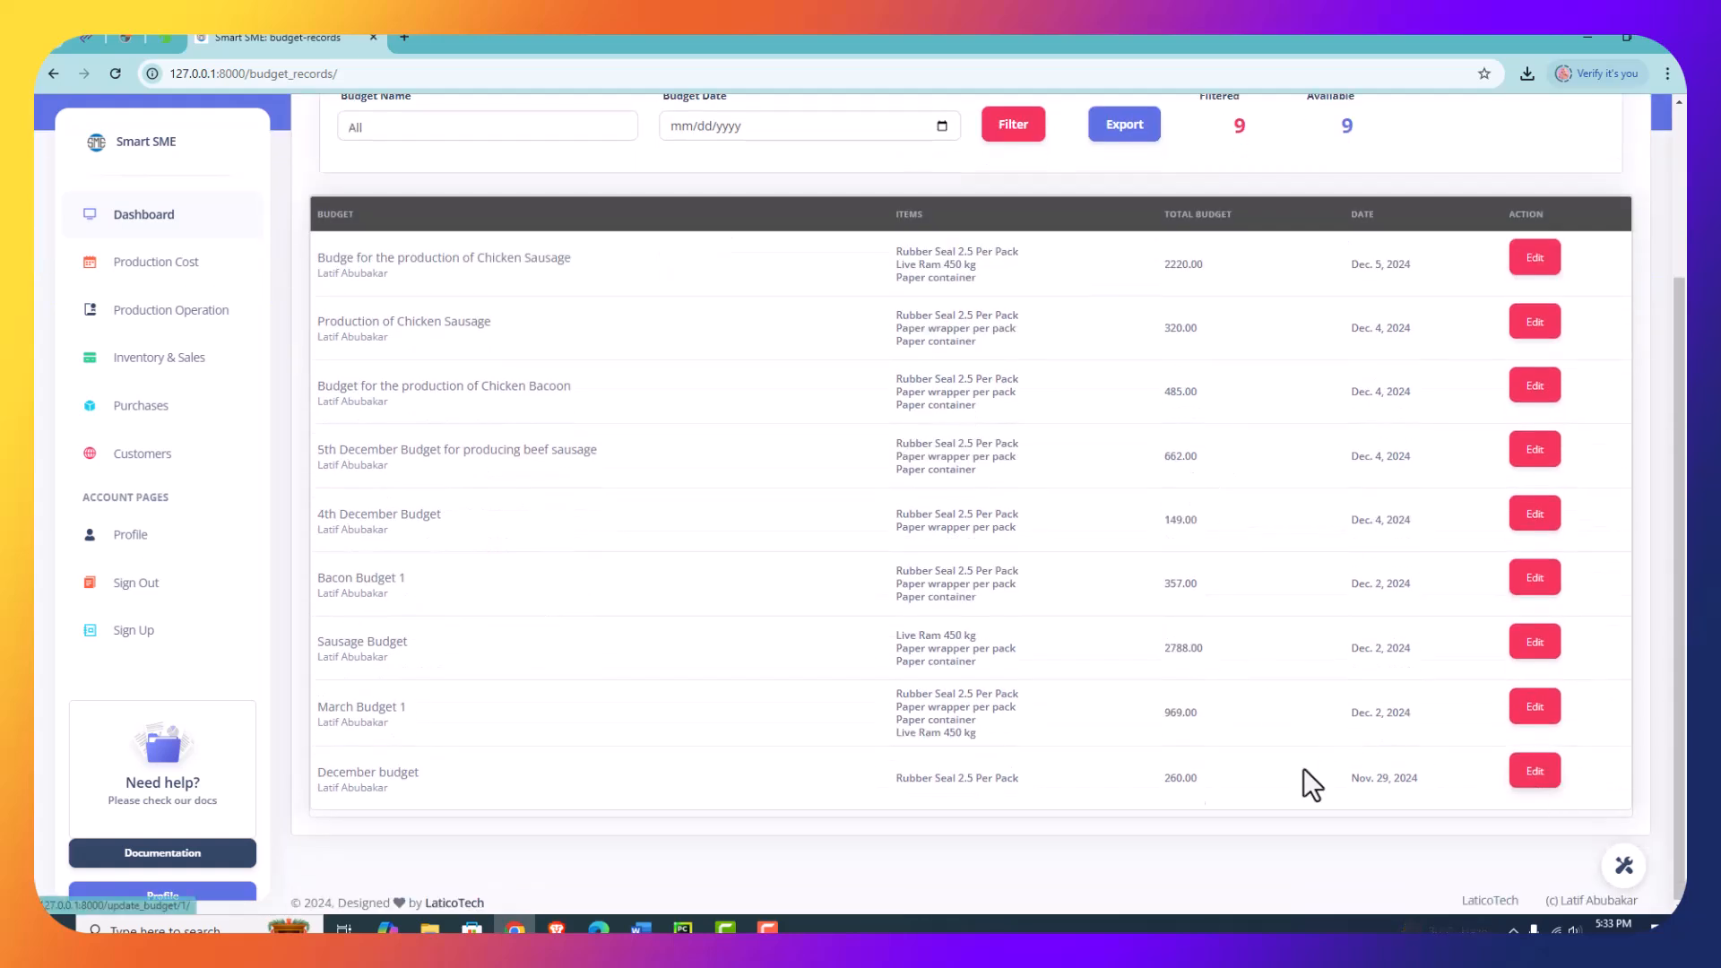
- Update the December budget's expense items to Paper wrapper per pack, Paper container and Live Ram 450 kg
click(1546, 777)
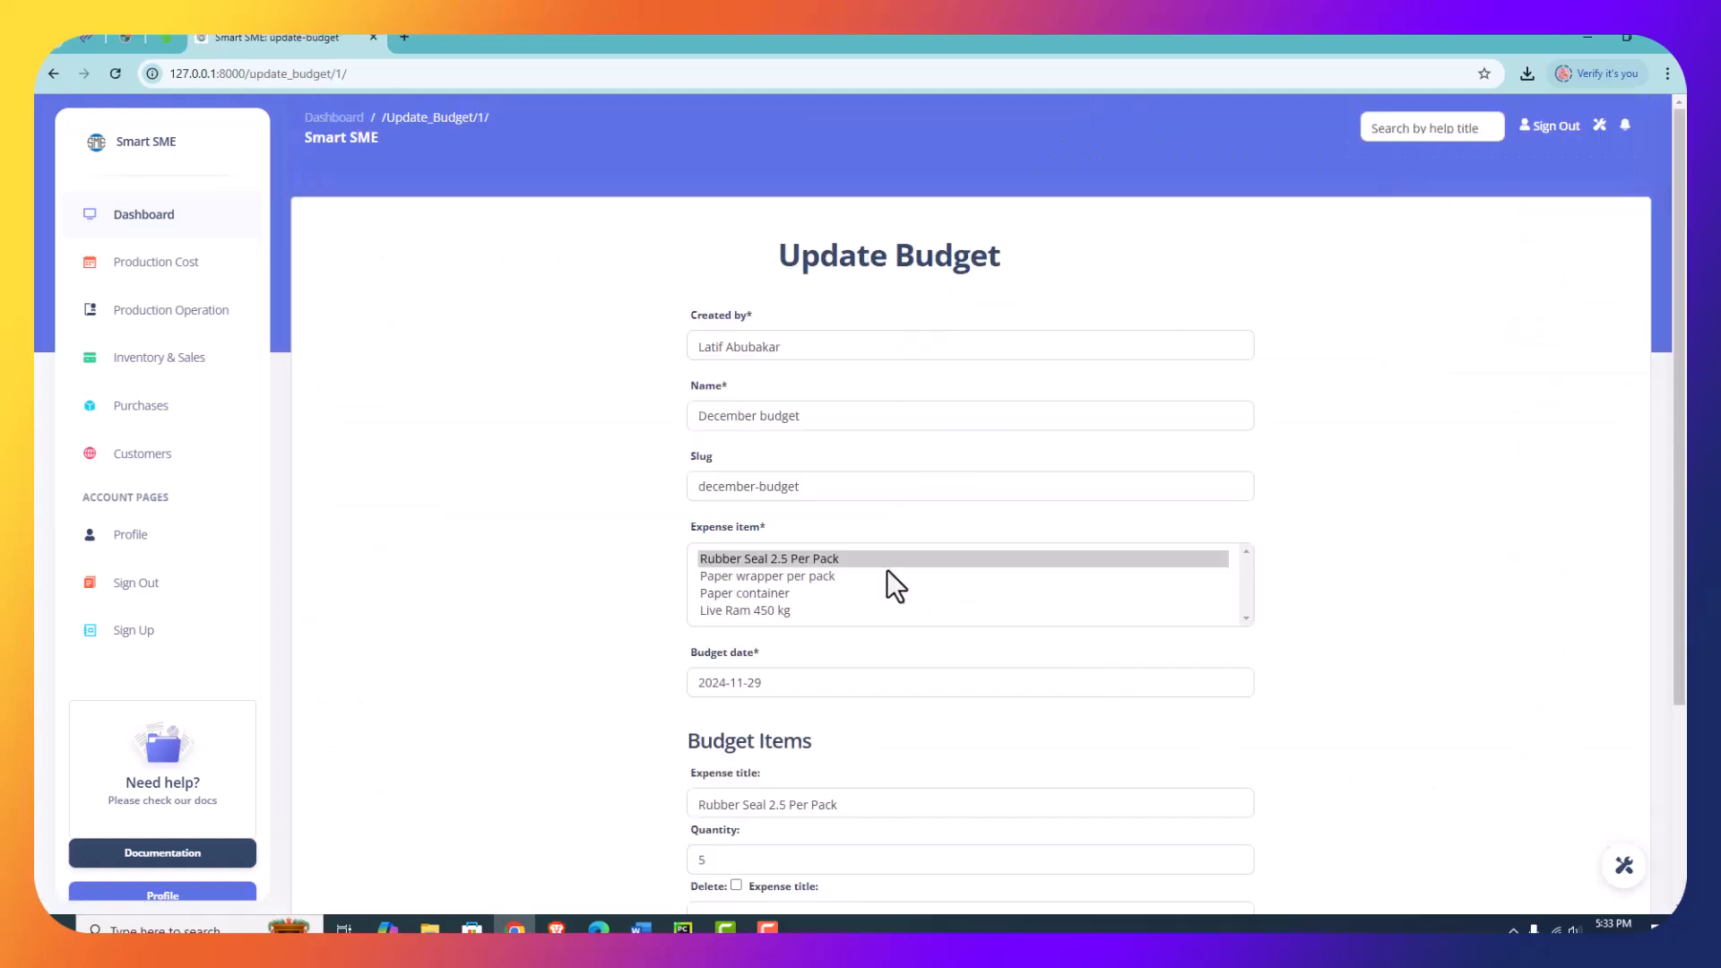
scroll(1412, 428, down, 3)
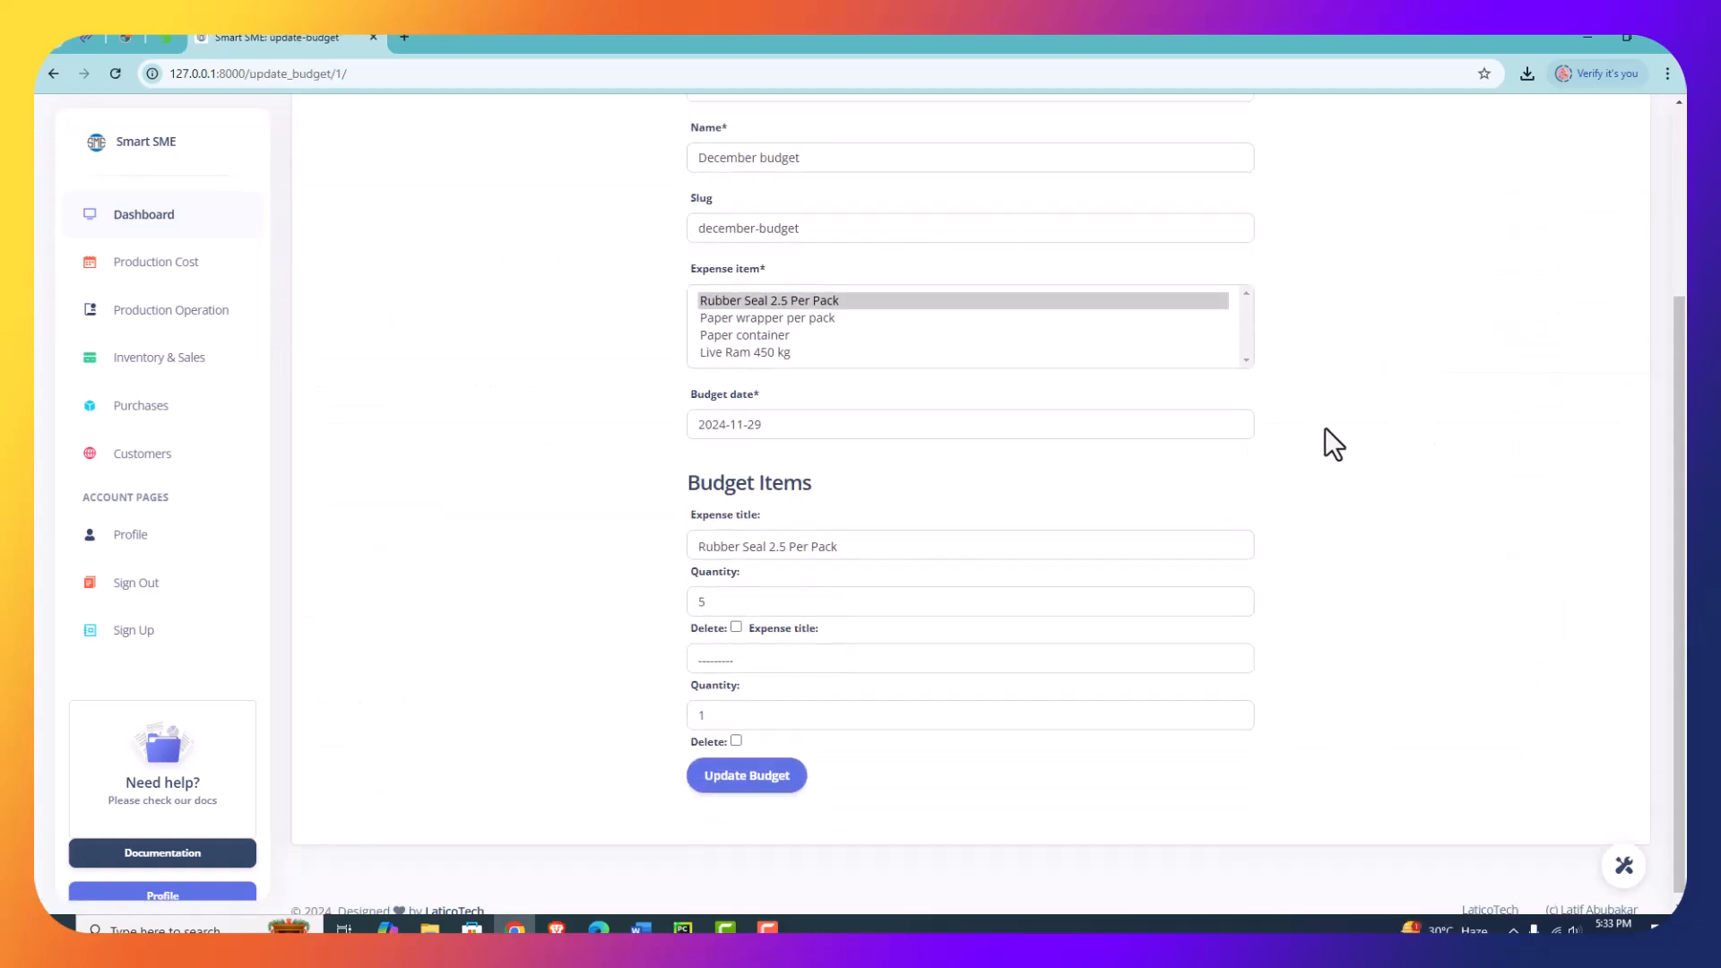
click(783, 319)
ctrl+click(772, 340)
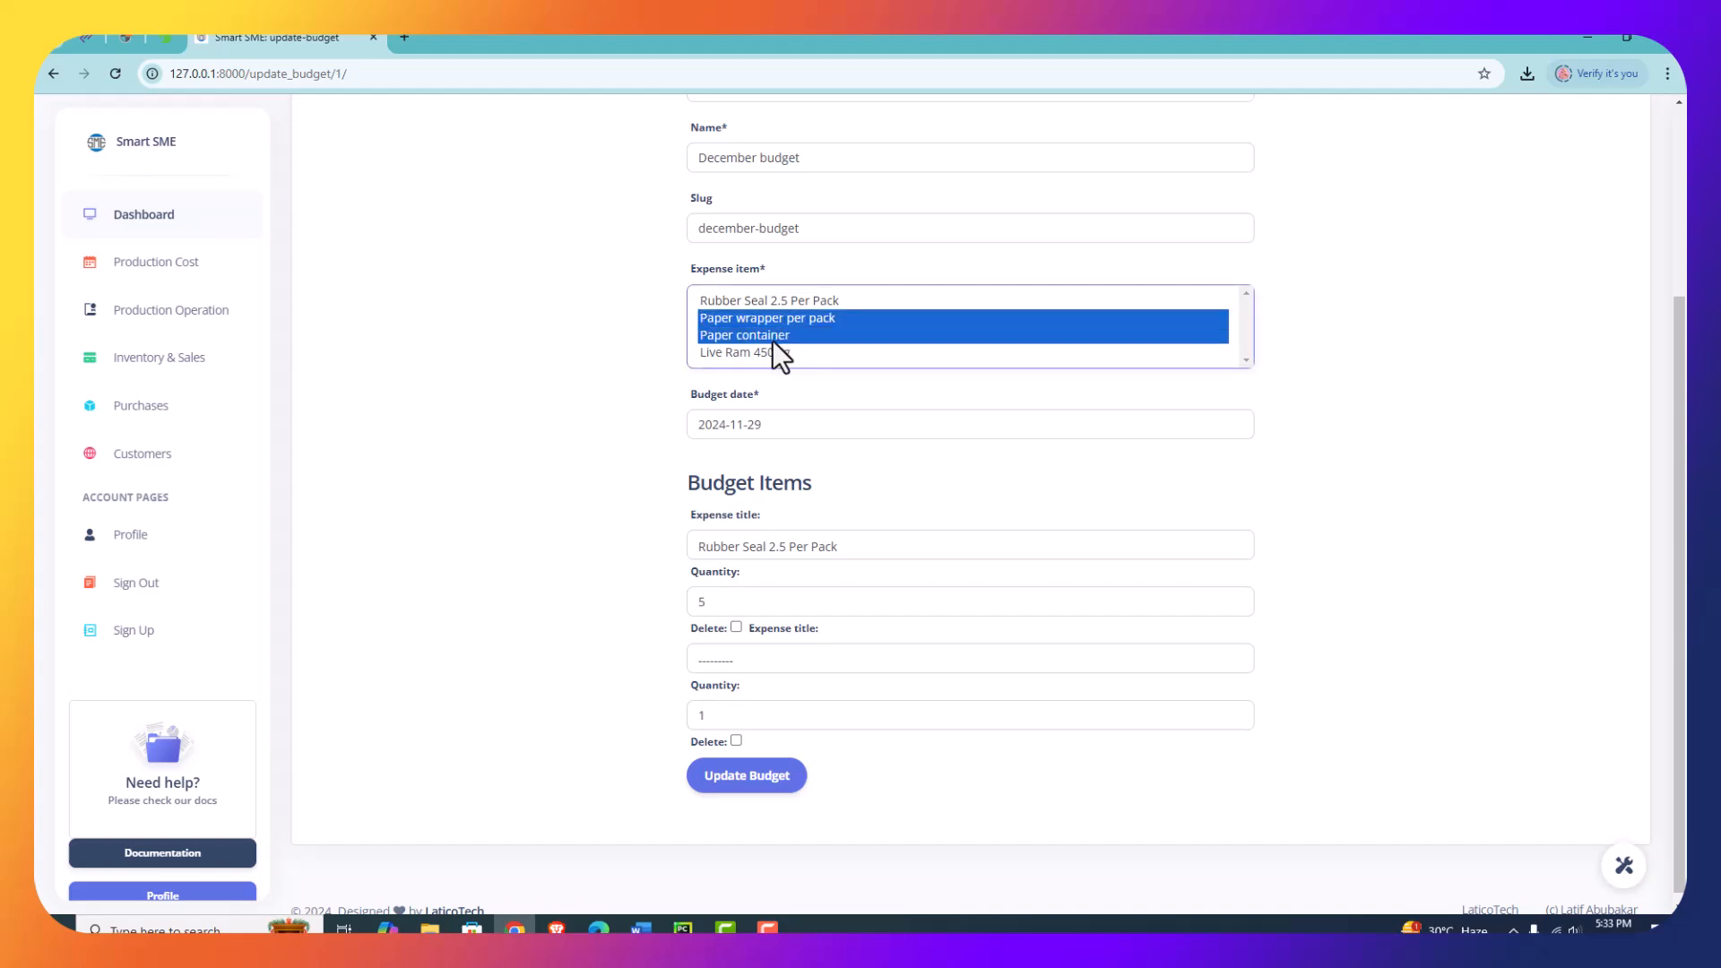
ctrl+click(772, 349)
click(755, 776)
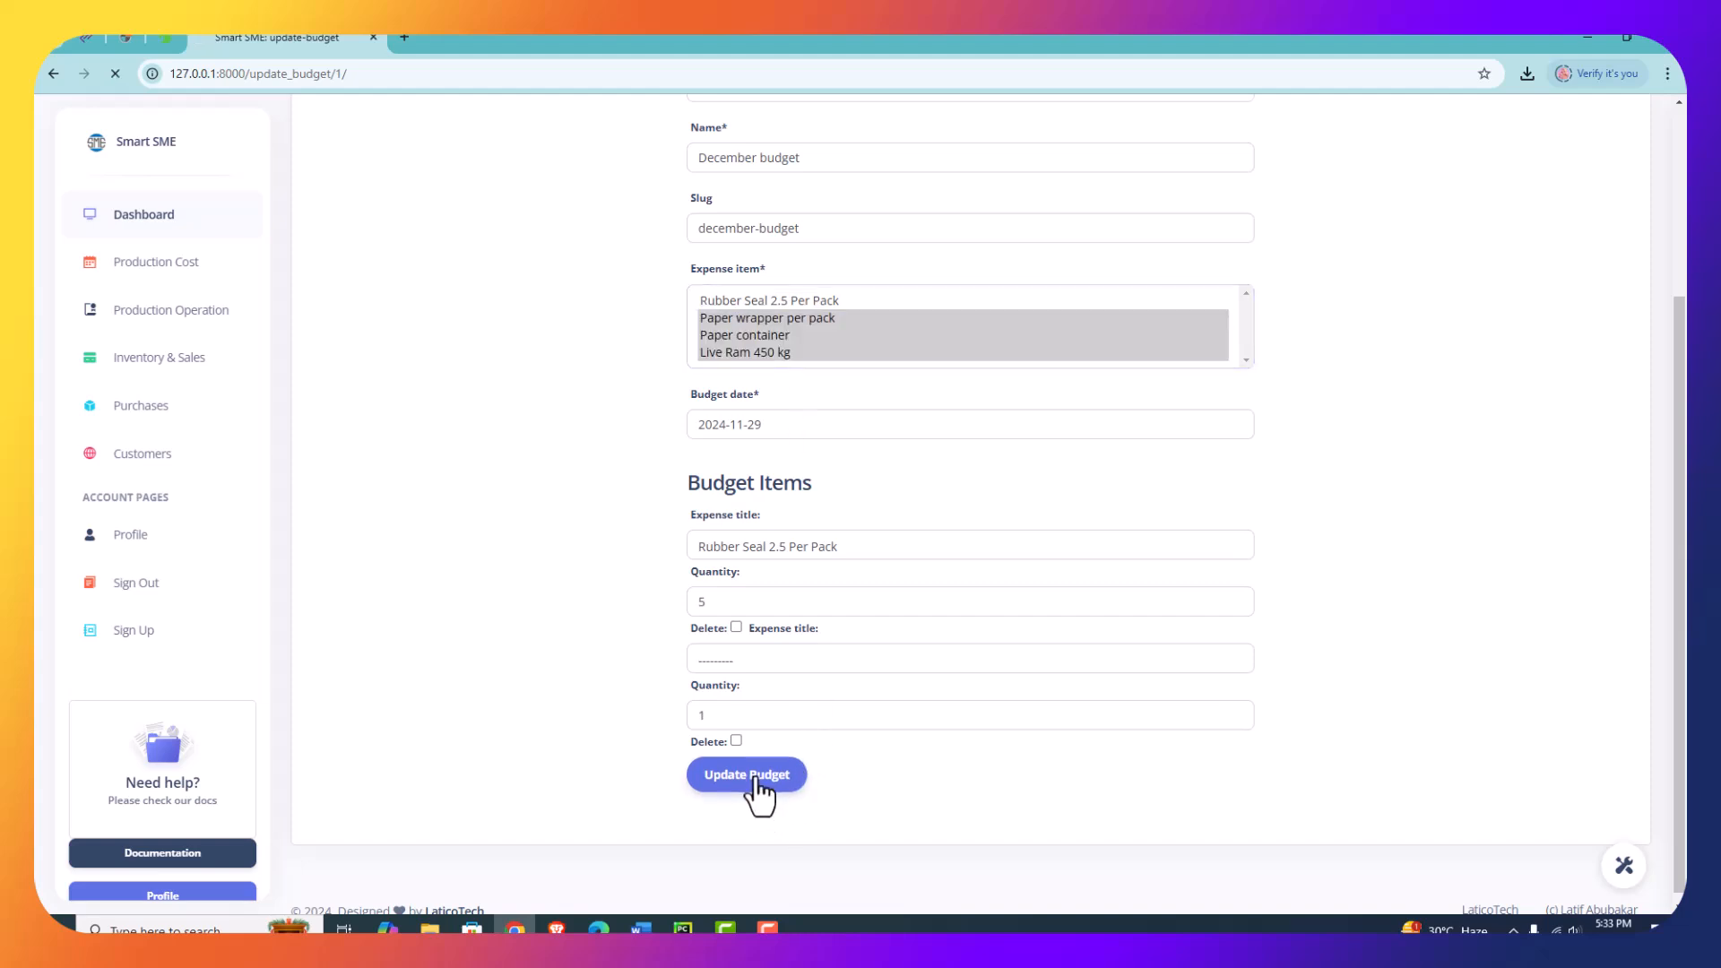
scroll(1028, 567, down, 2)
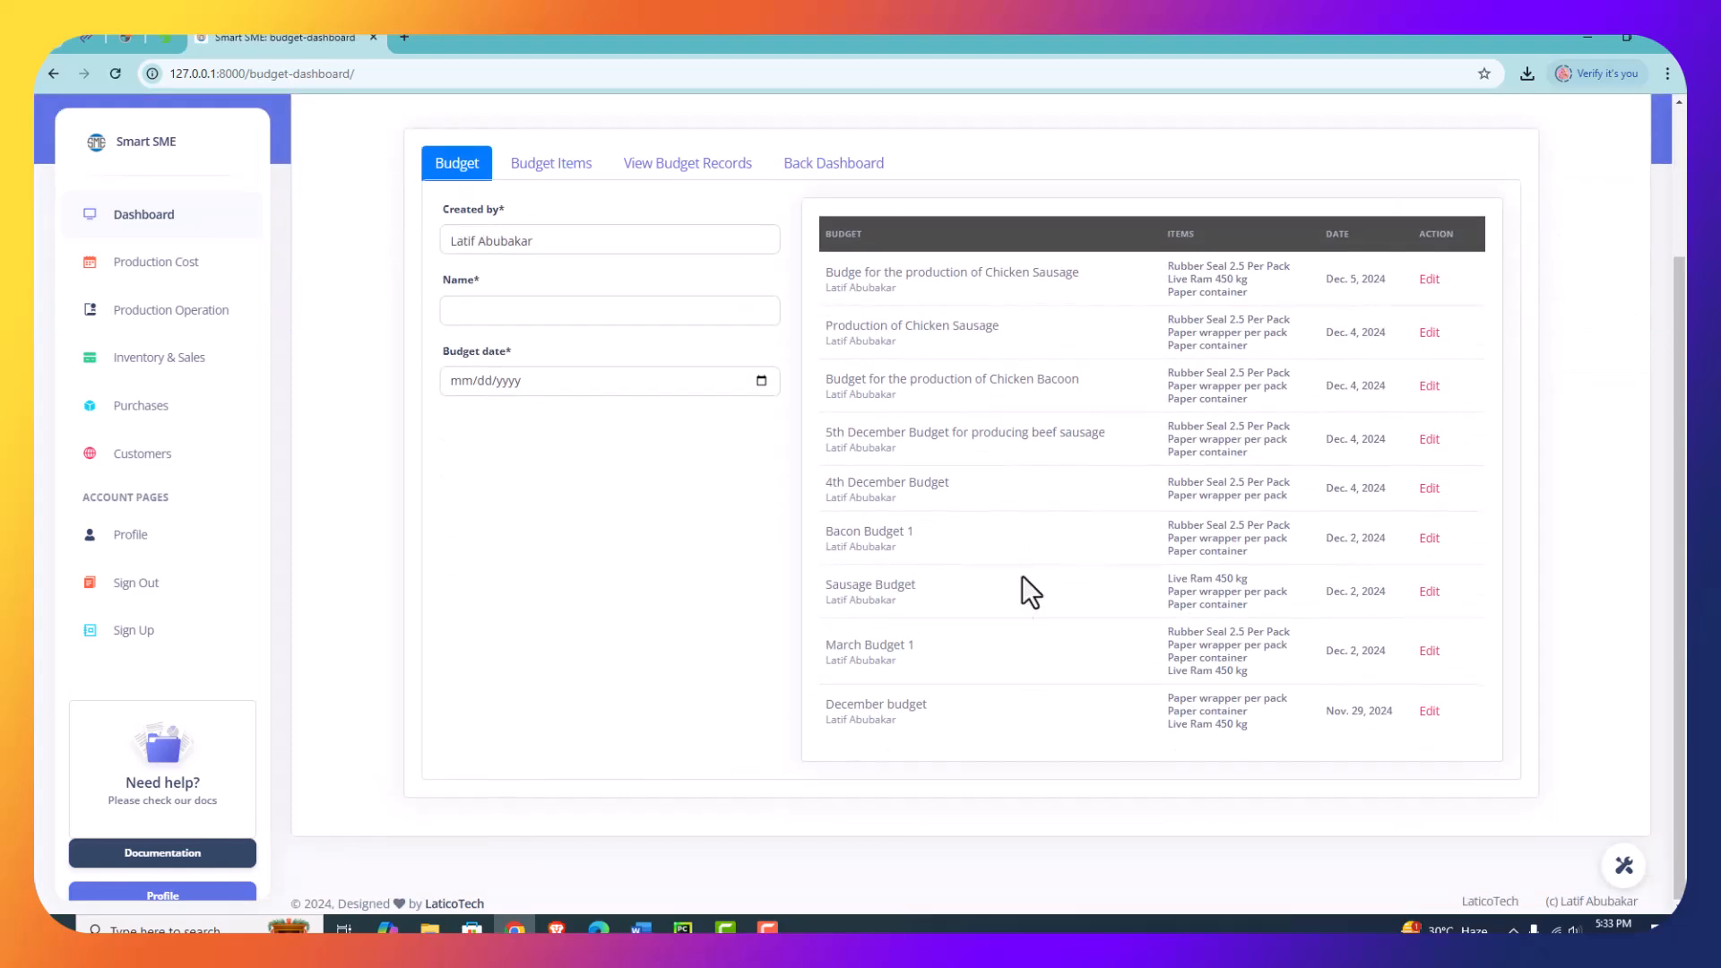
- Update the December budget's item quantities to 3 for Paper wrapper per pack and 2 for Paper container, and save the budget
click(677, 166)
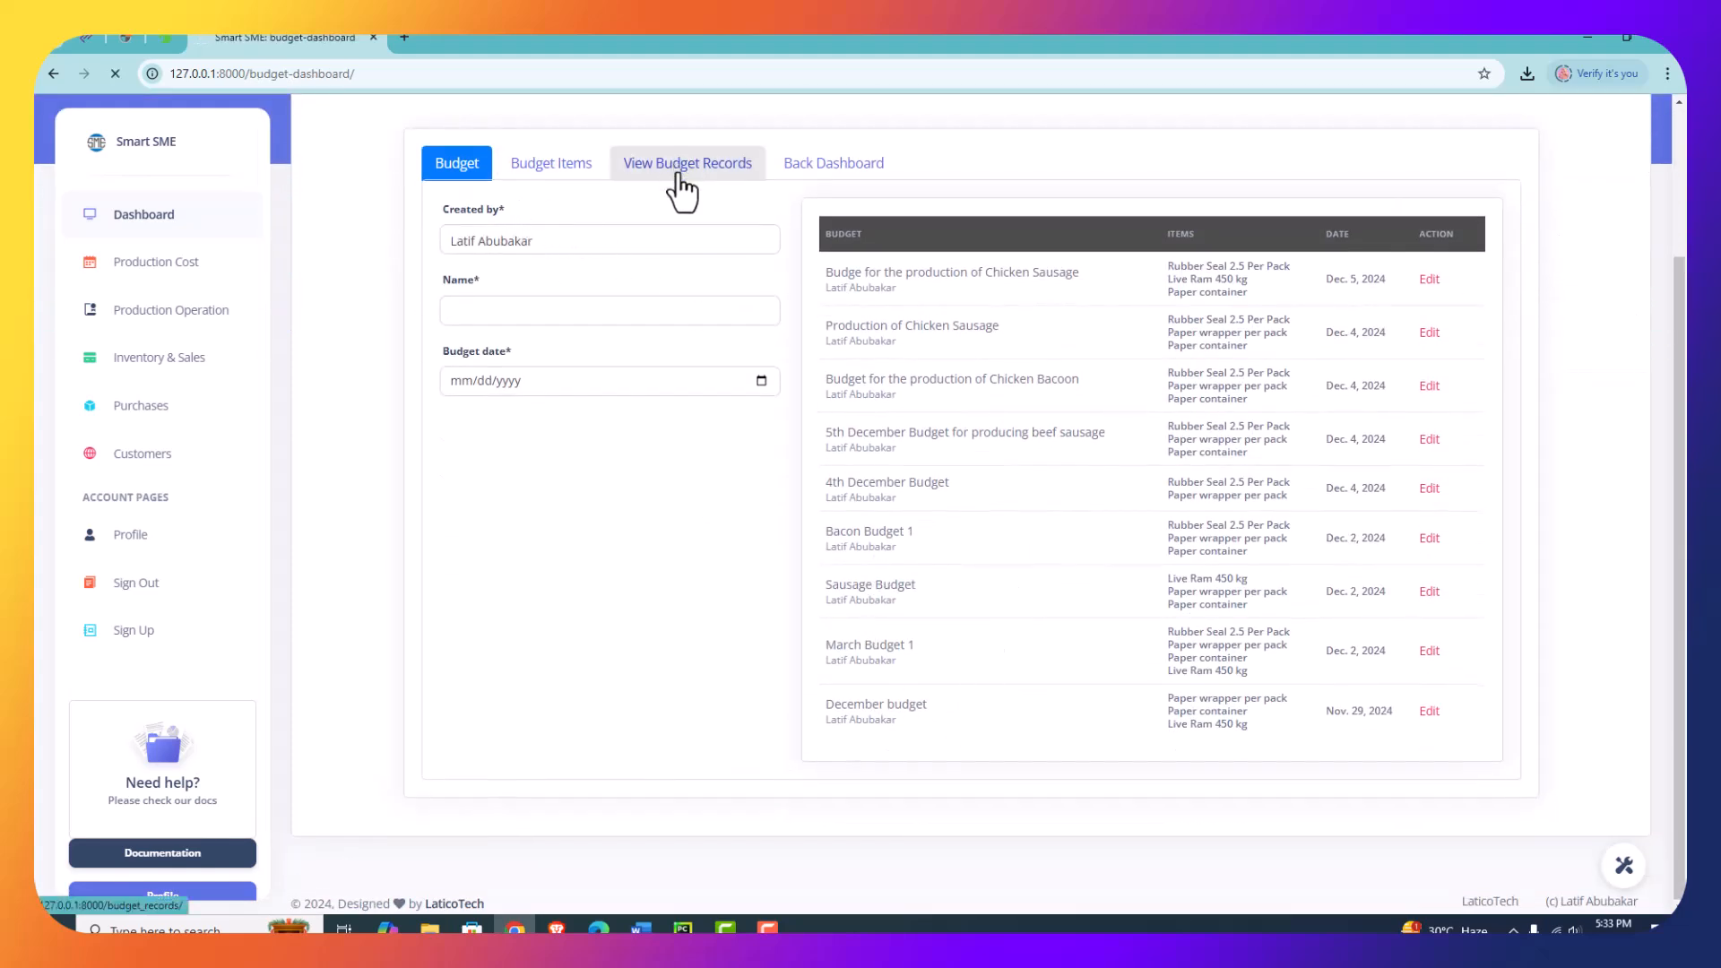
scroll(814, 593, down, 3)
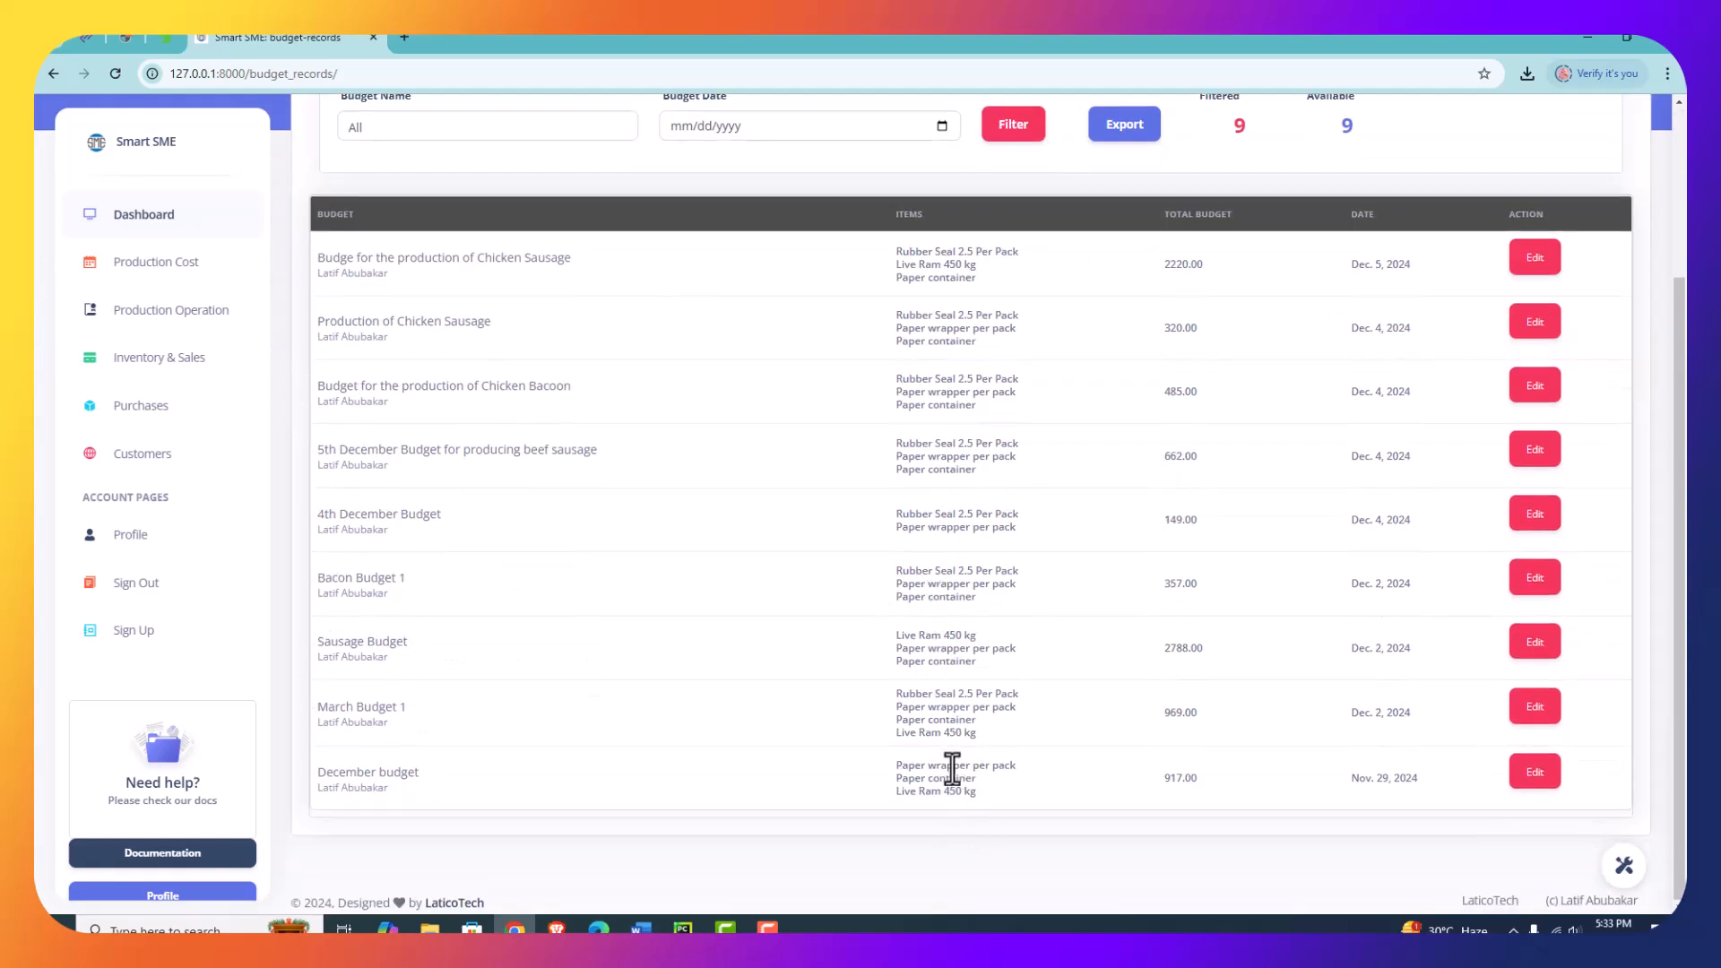
click(1553, 776)
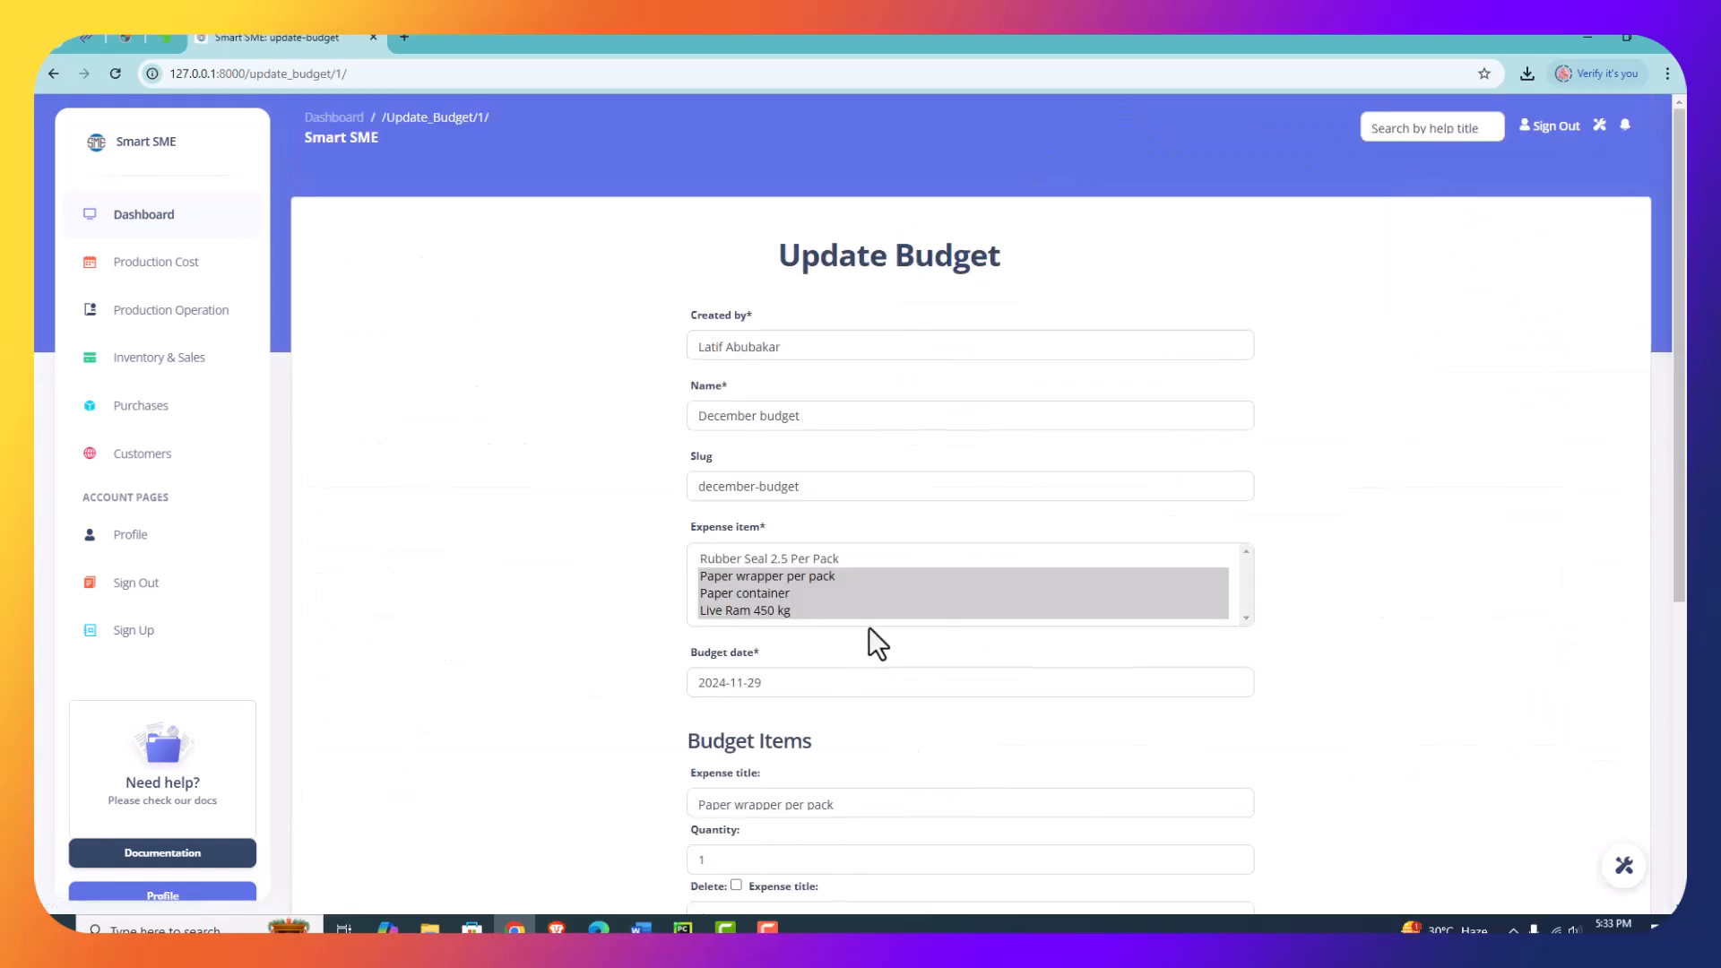
scroll(868, 626, down, 5)
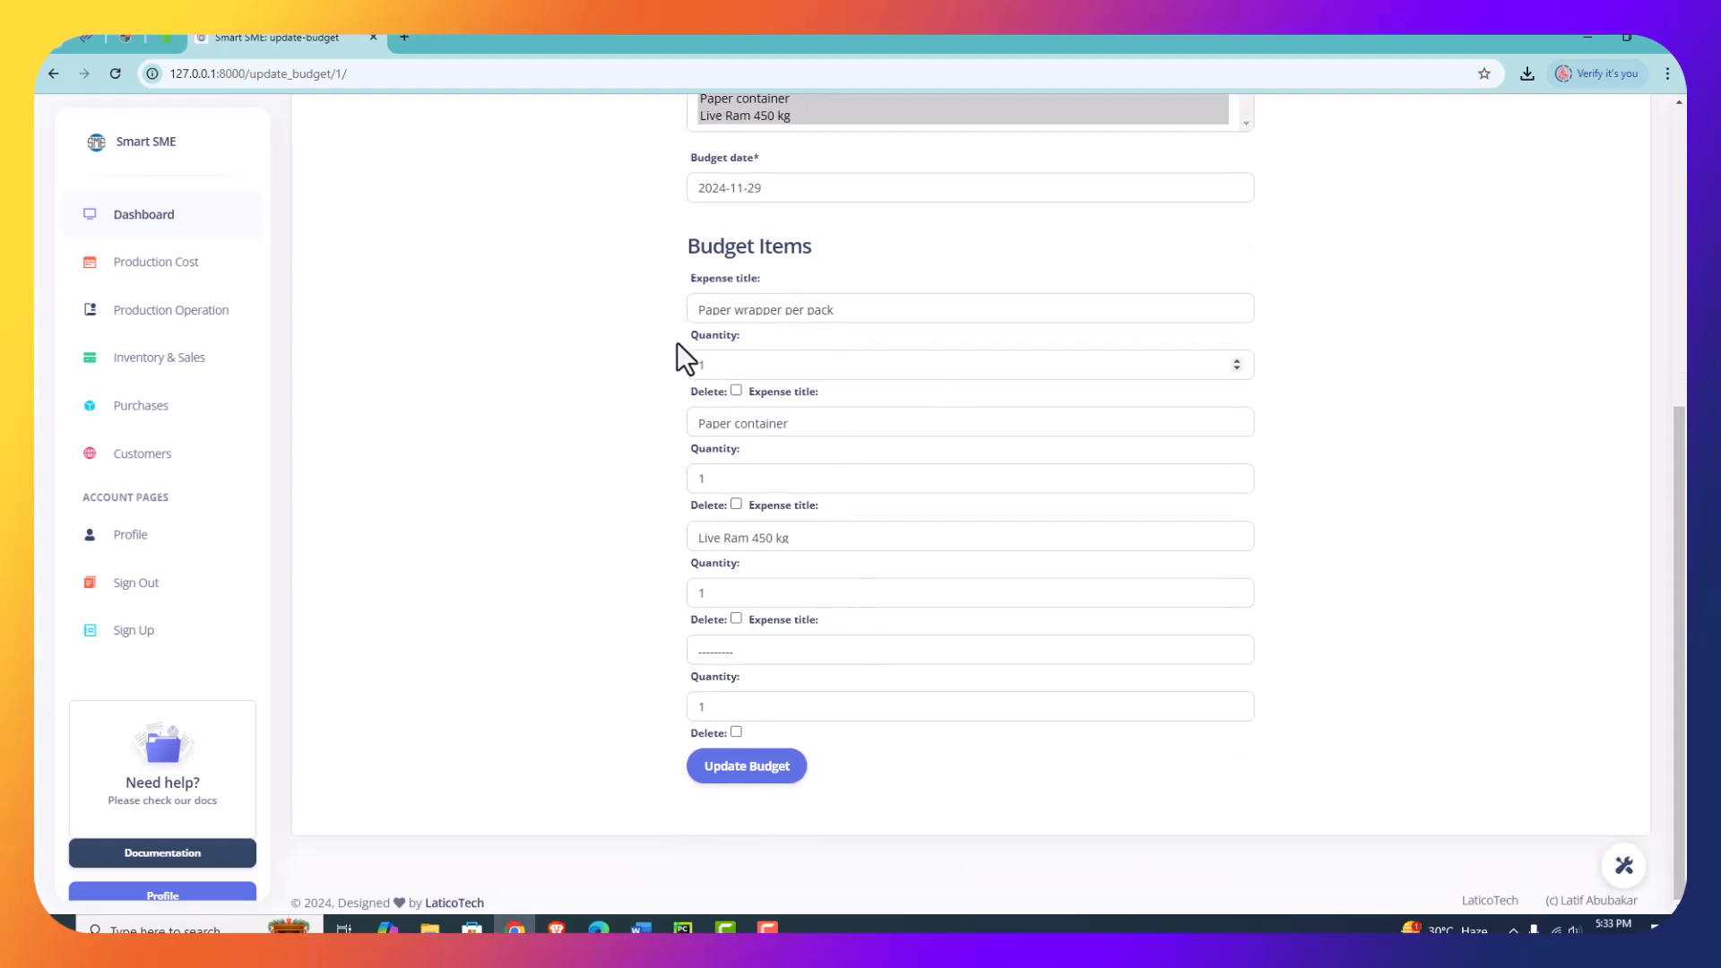
double_click(710, 366)
text(3)
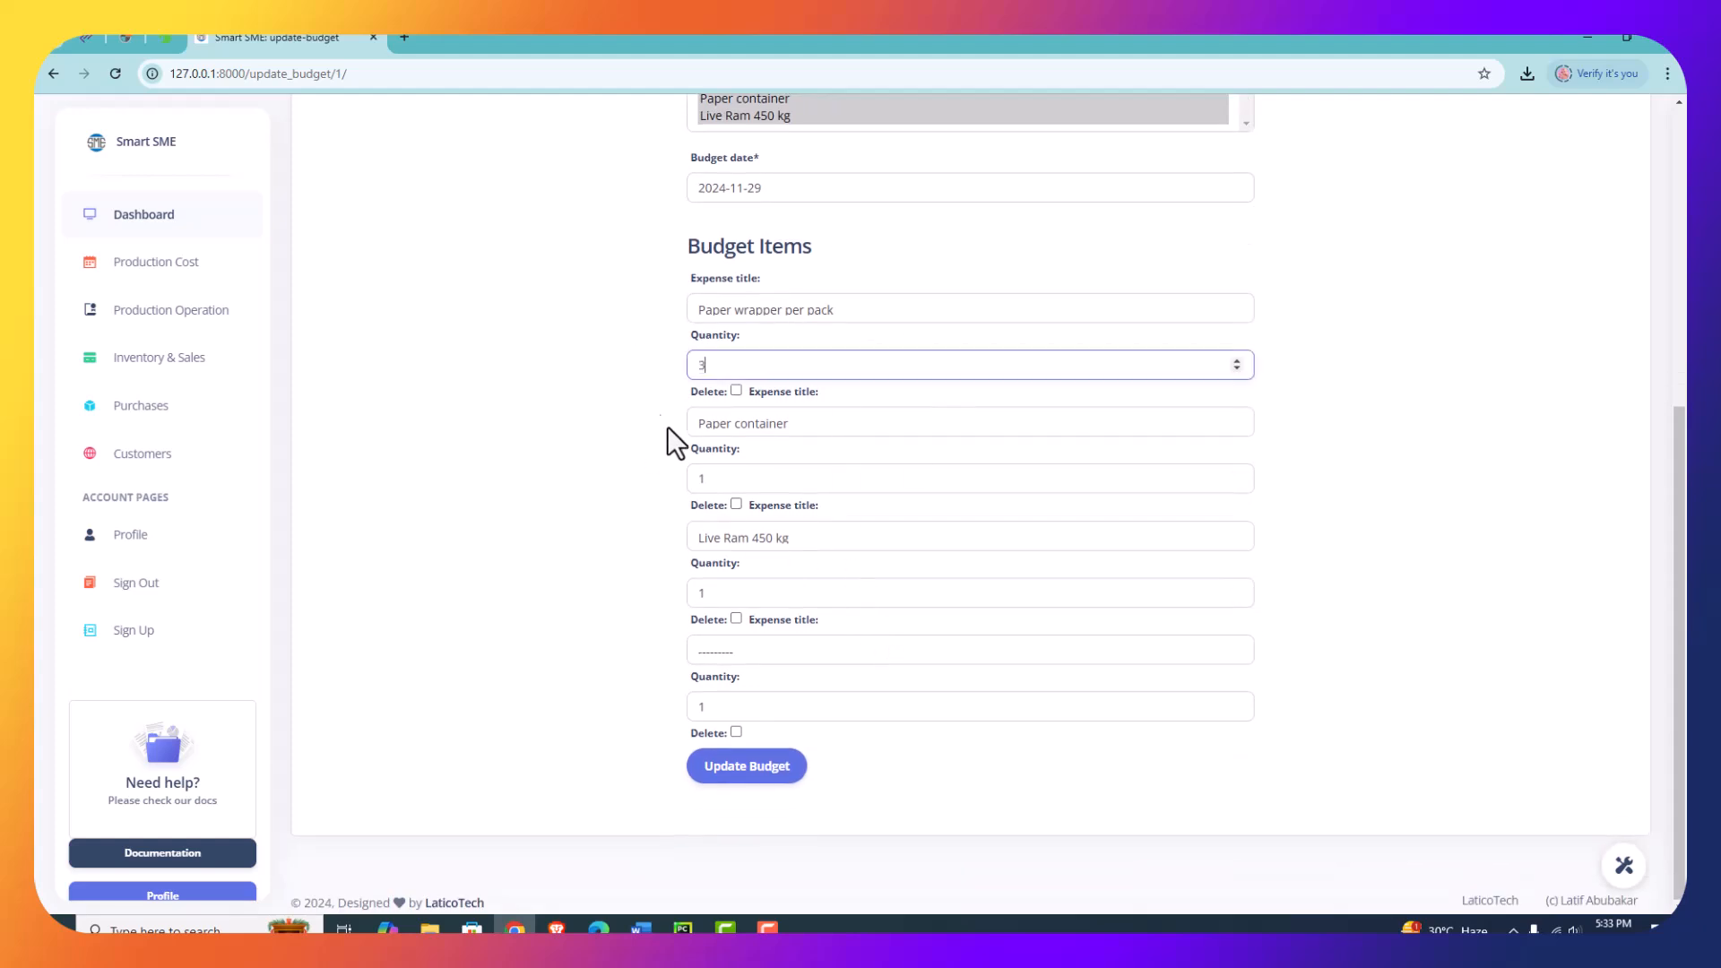
double_click(687, 490)
text(2)
double_click(710, 589)
click(786, 776)
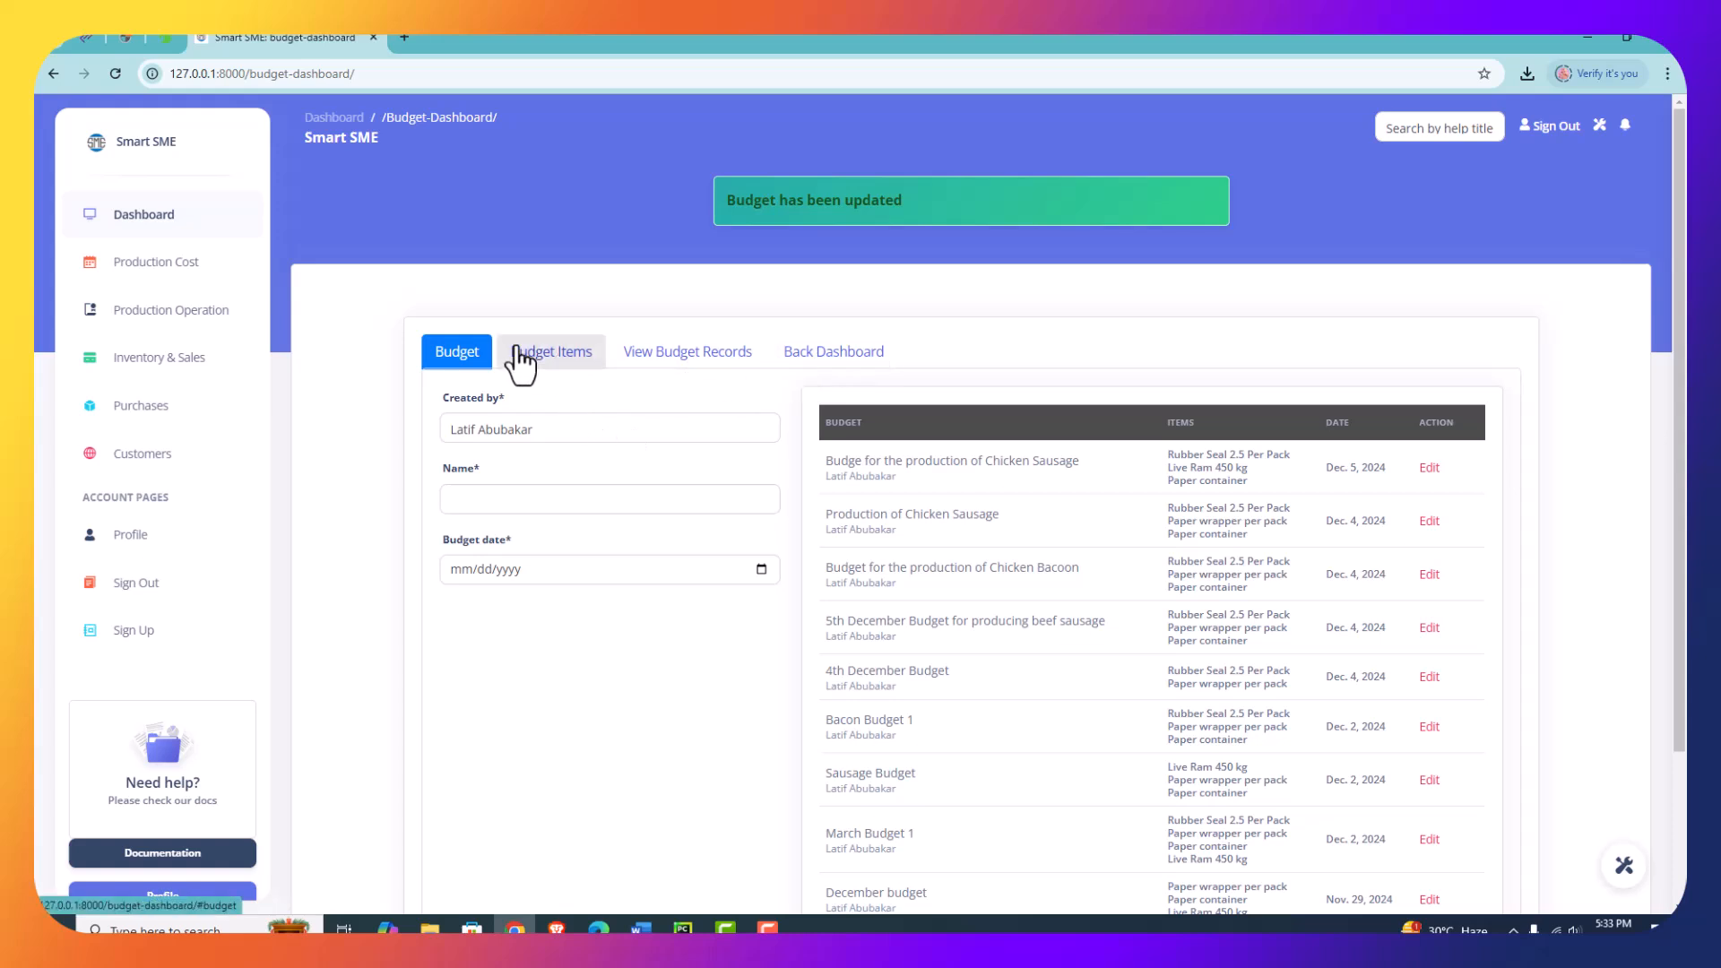
- Check the expense titles available for budget items and open the form for adding a new item
click(546, 354)
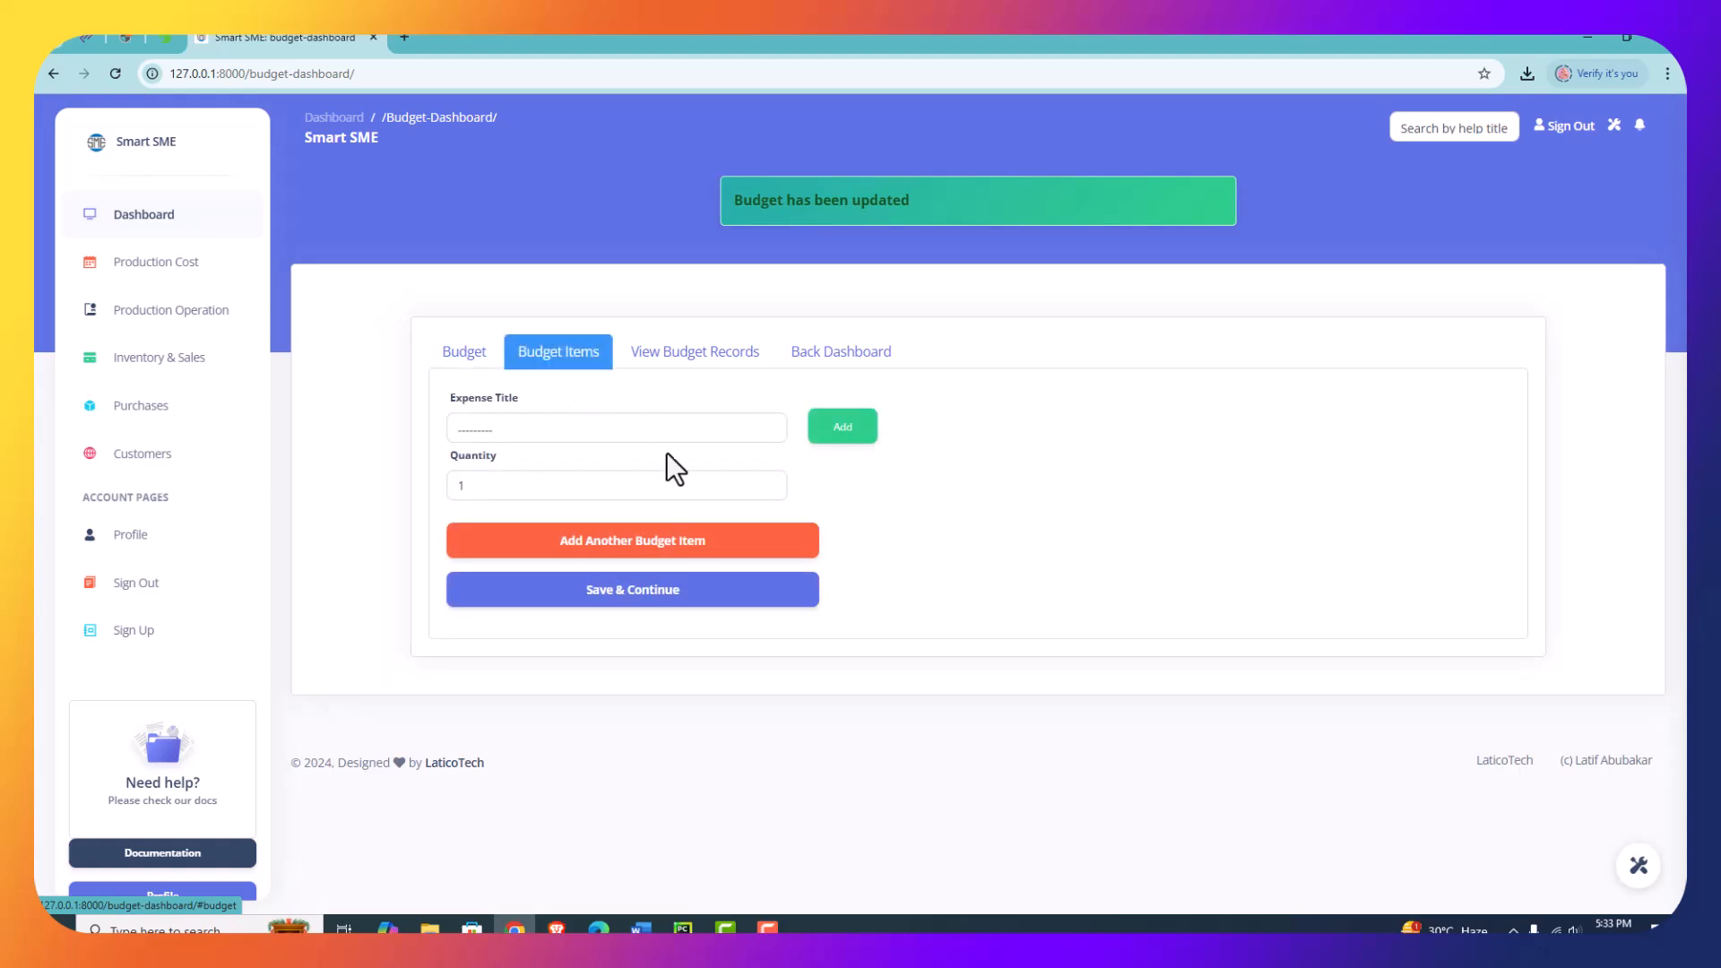
click(706, 432)
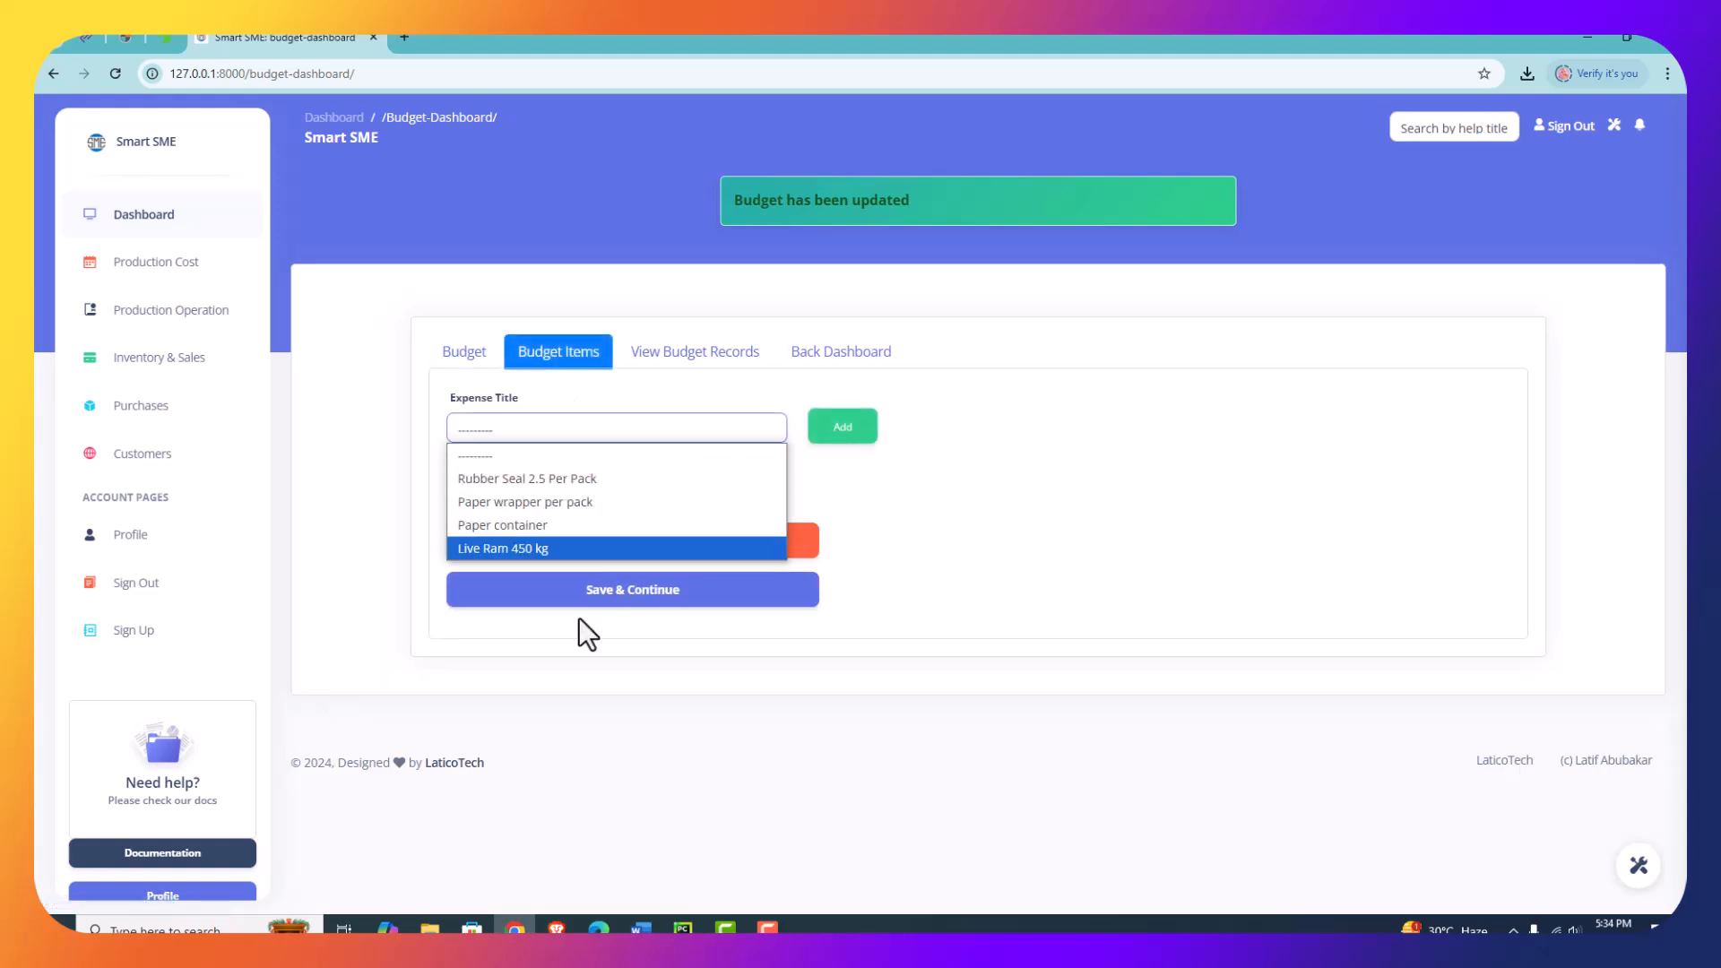
click(838, 360)
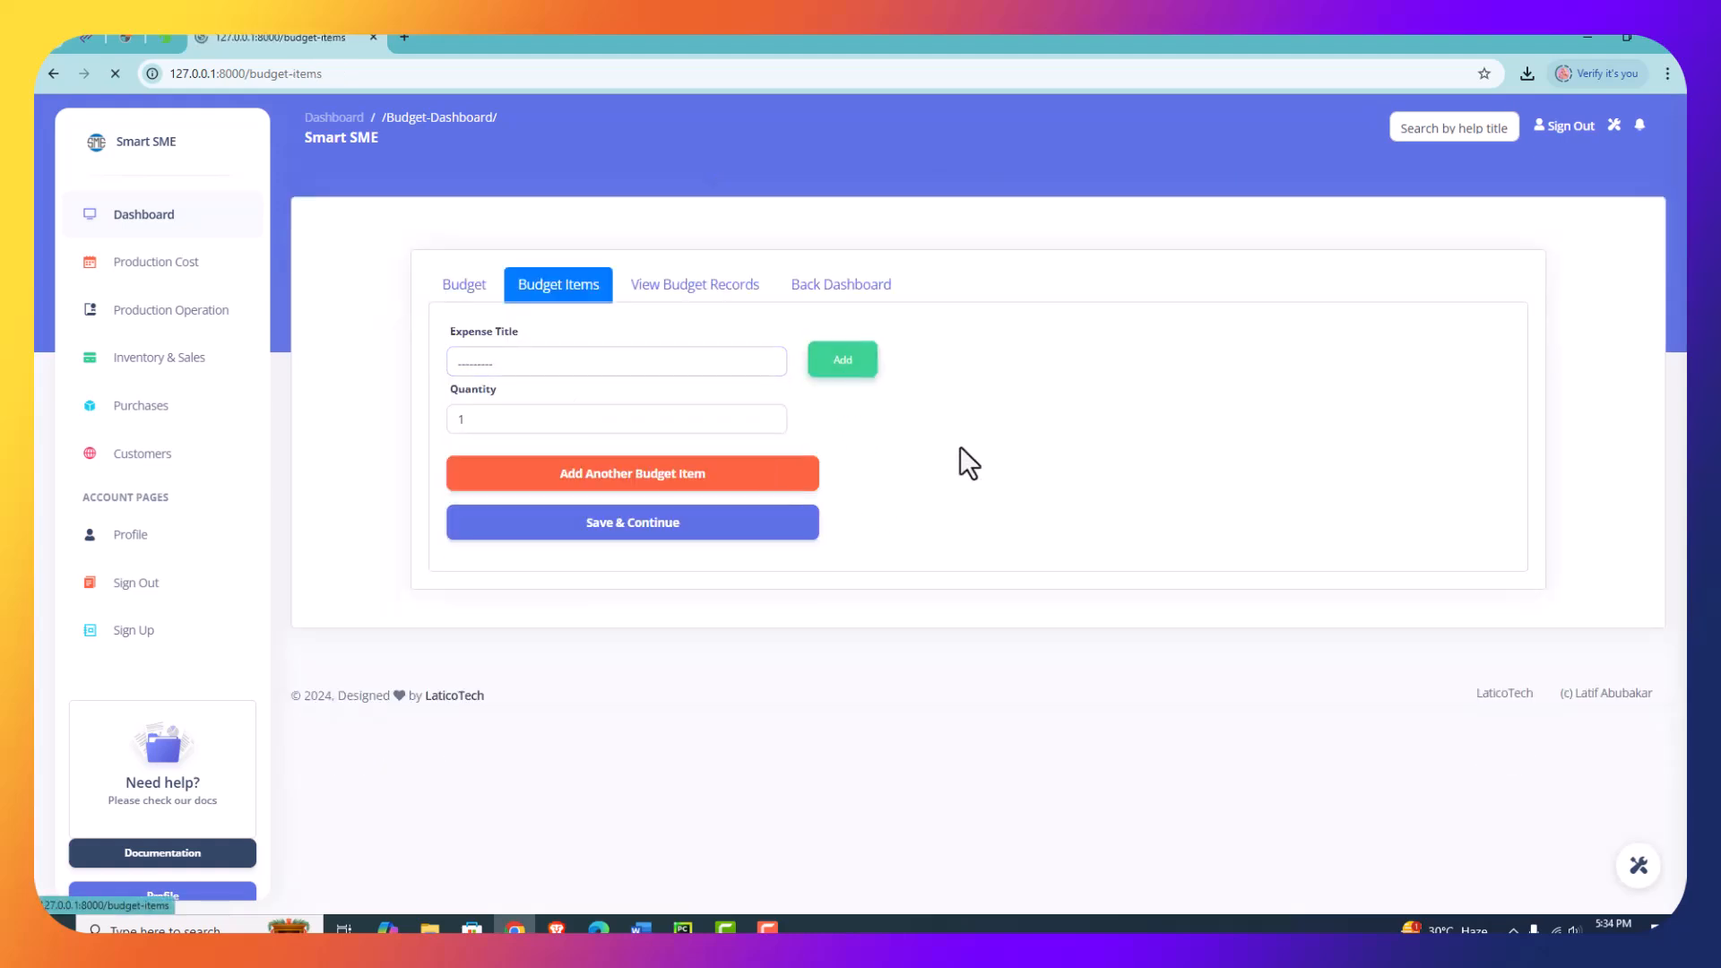
- Create a new budget item named Vacuum Rubber with a unit price of 500 and save it
click(555, 363)
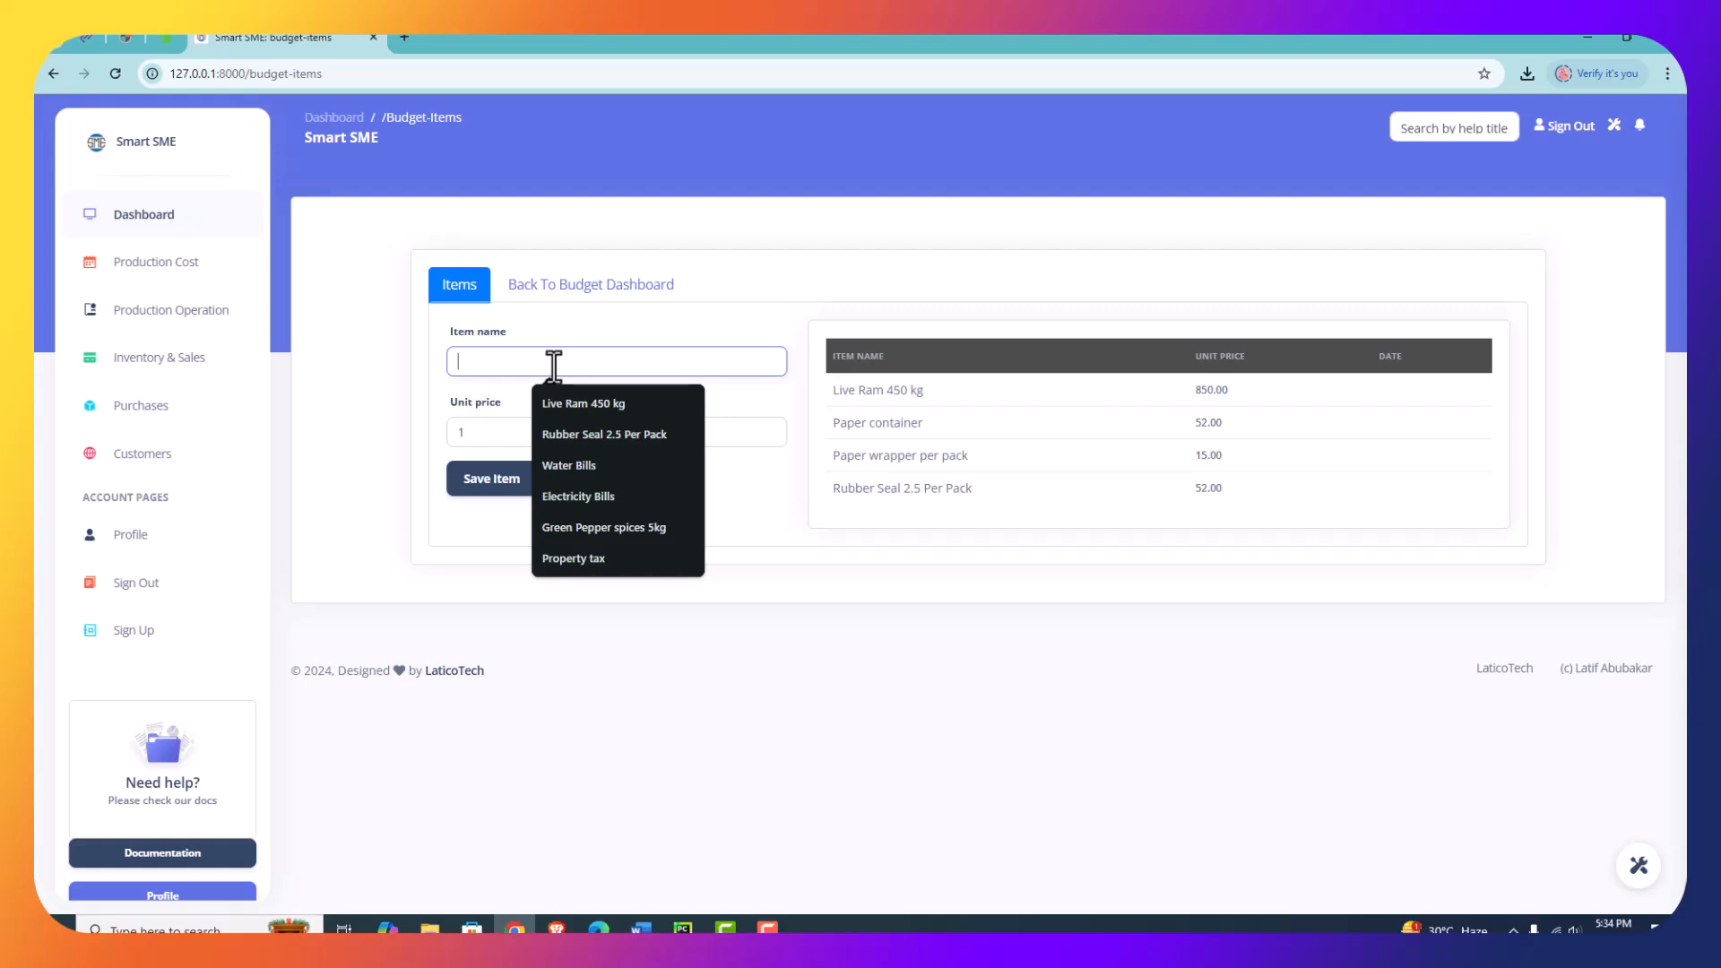
text(V)
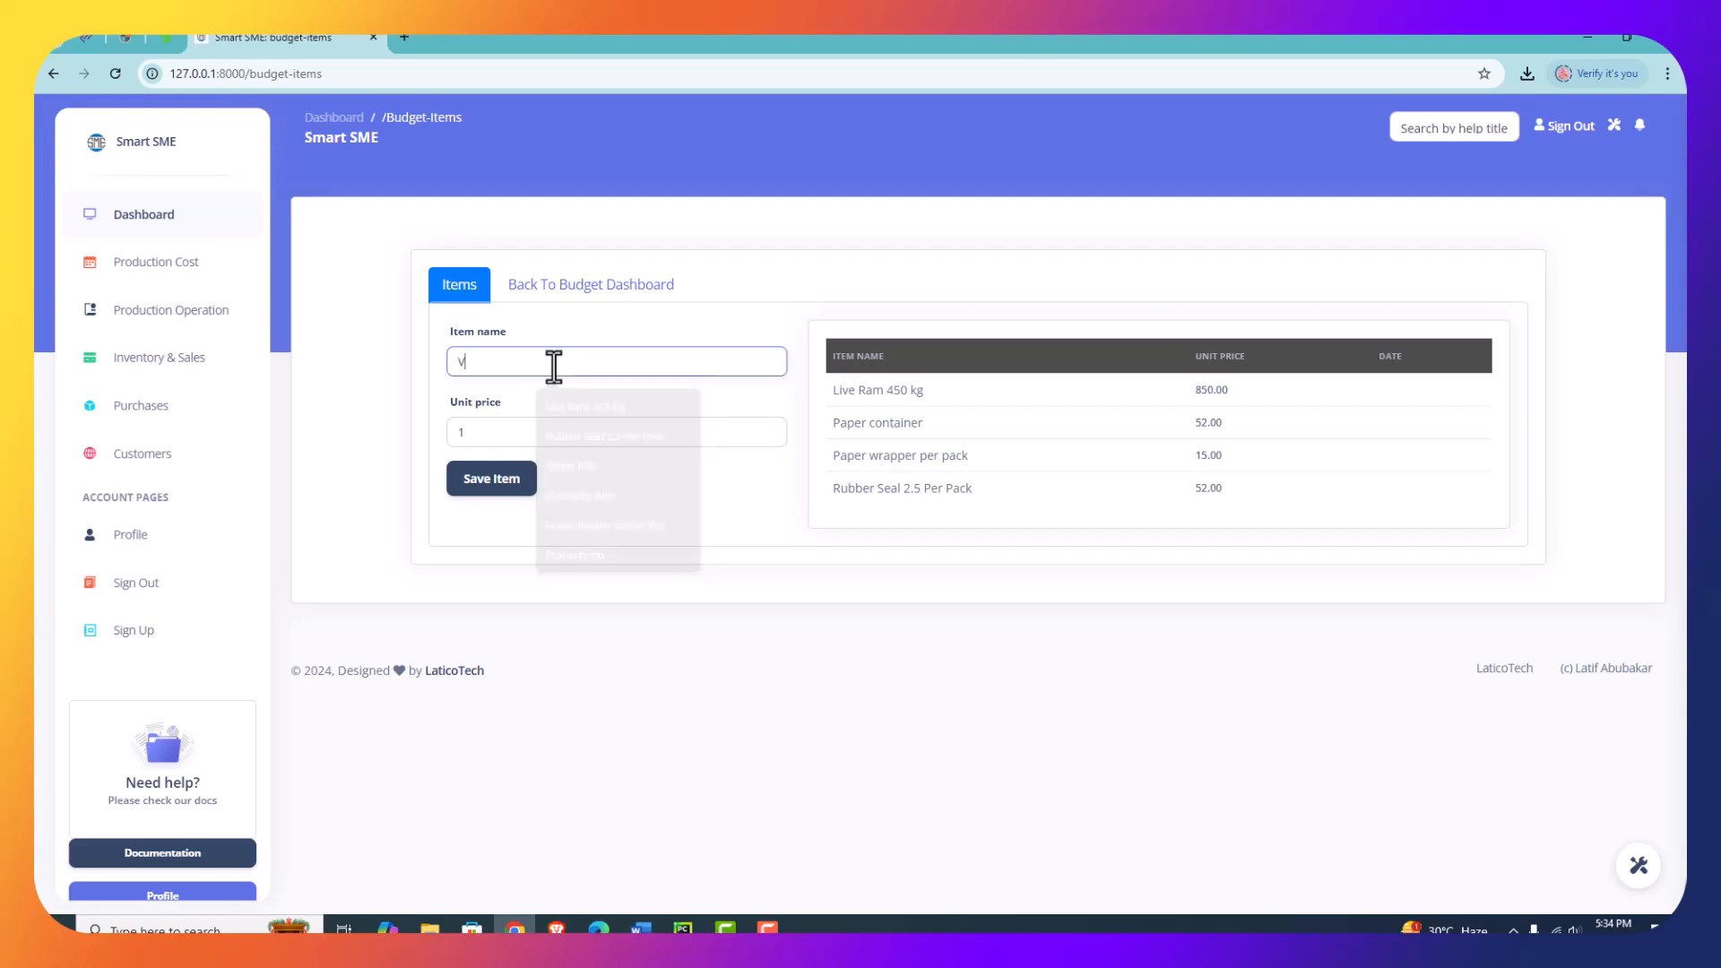
text(acuum )
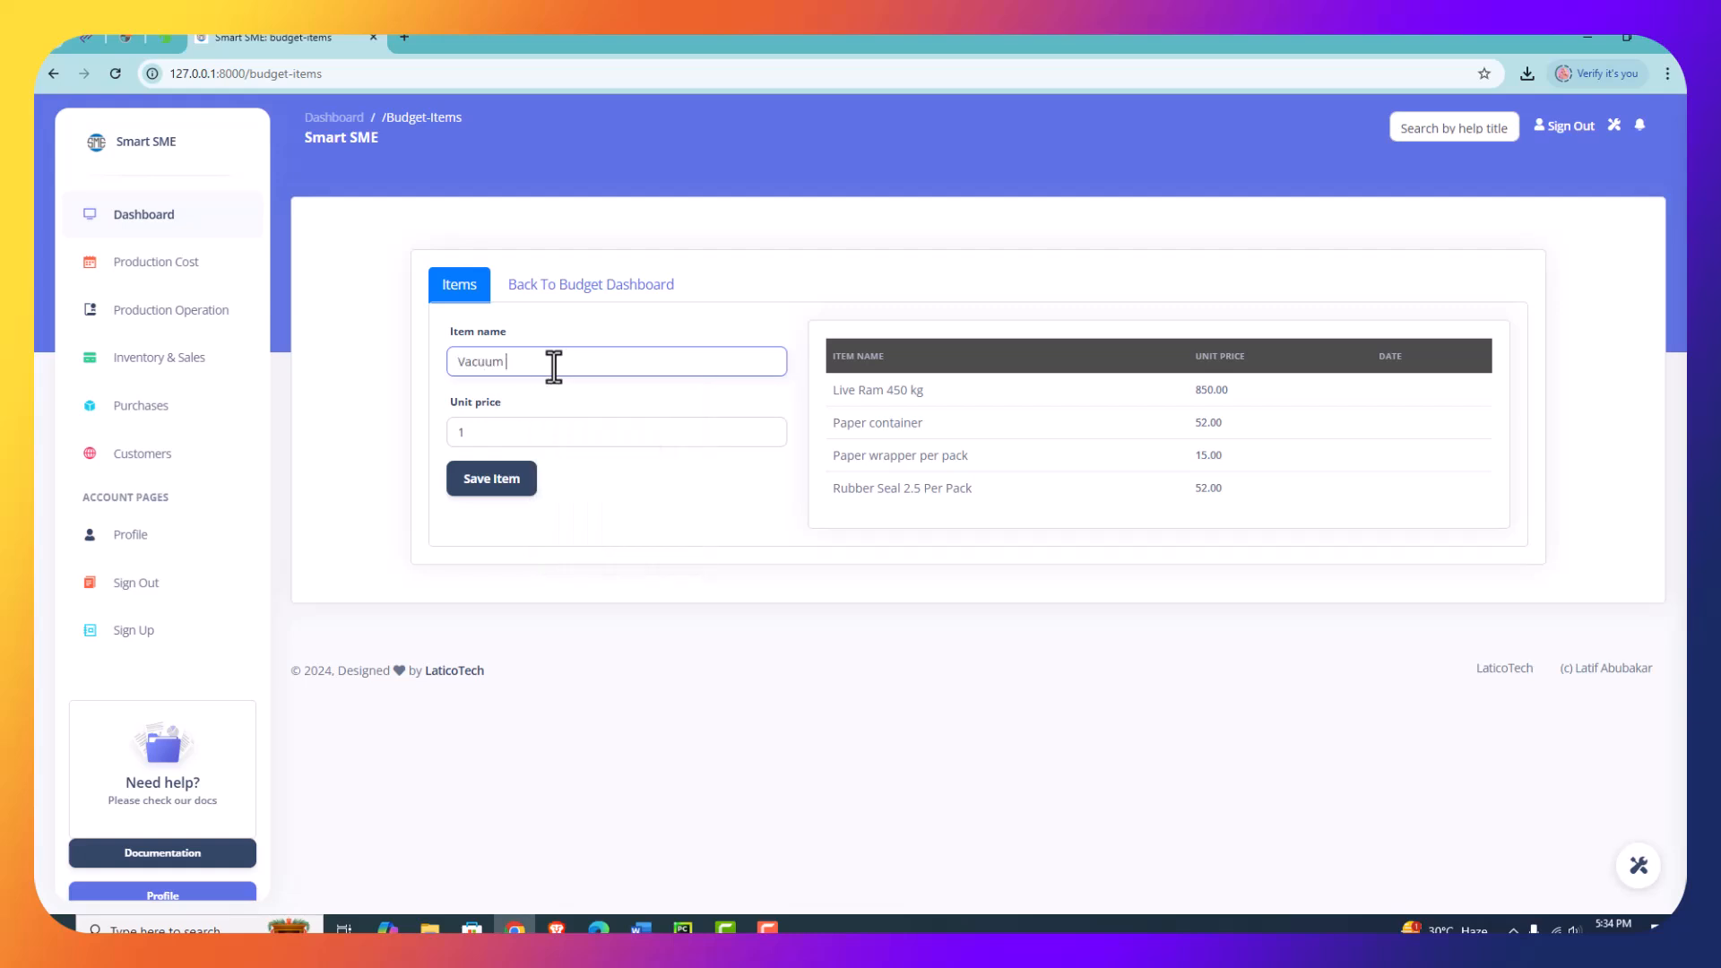
text(Rubber)
key(Tab)
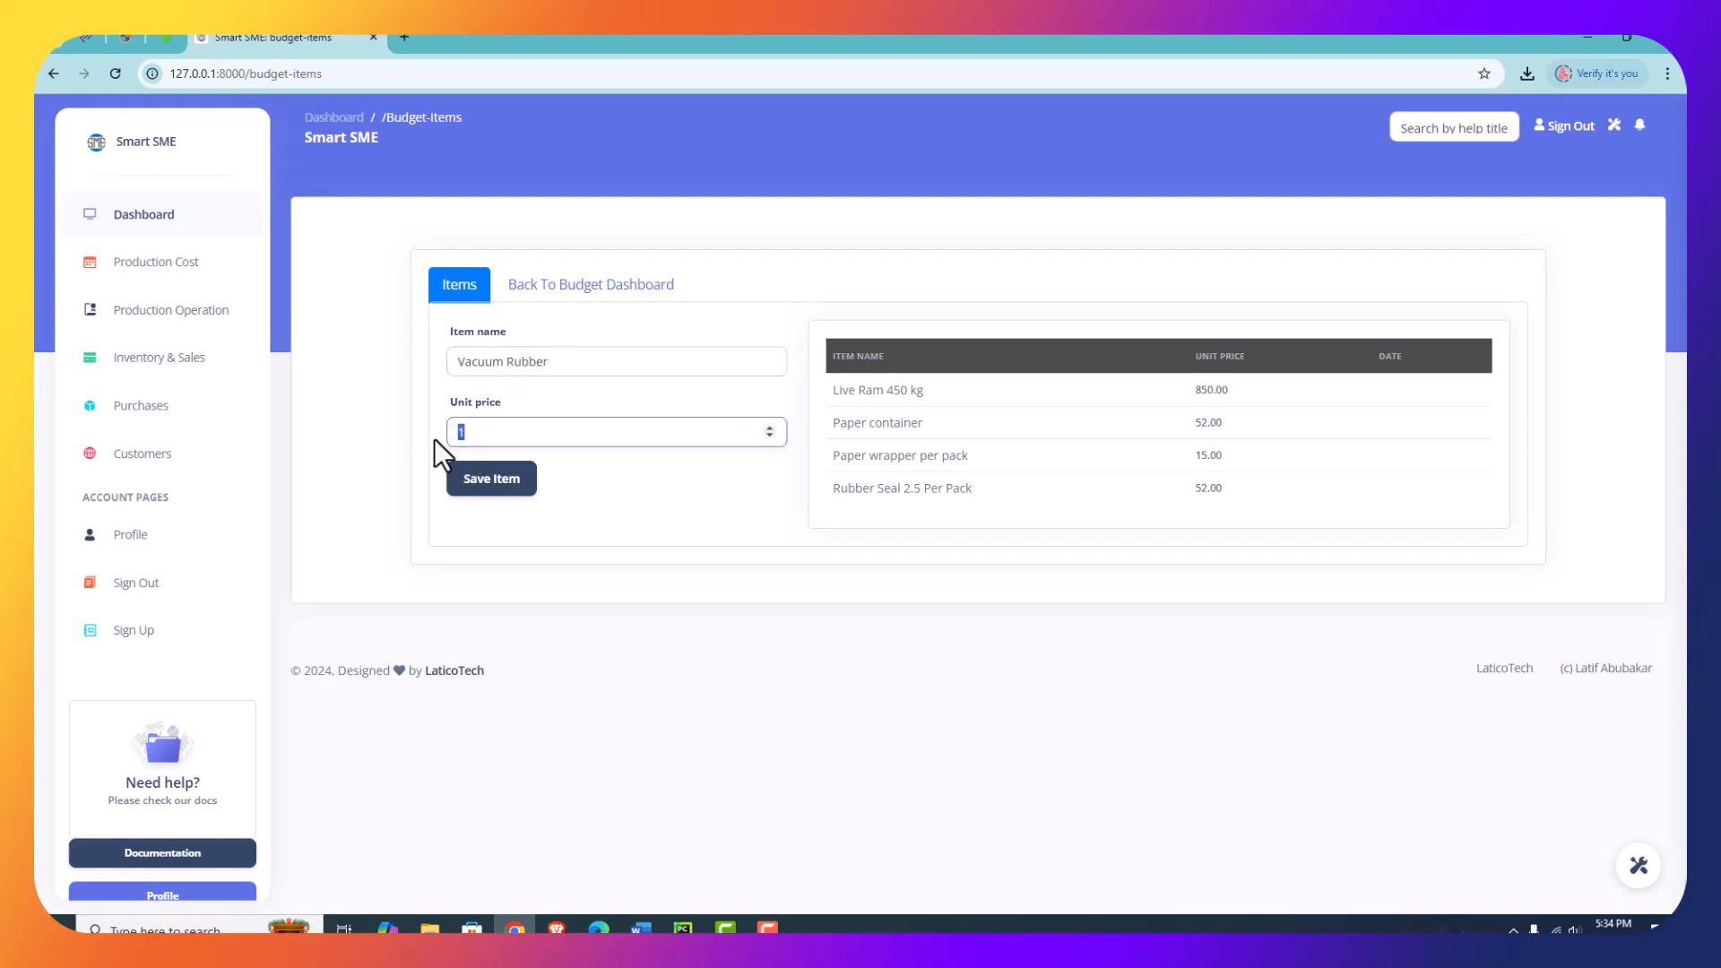
text(500)
click(484, 493)
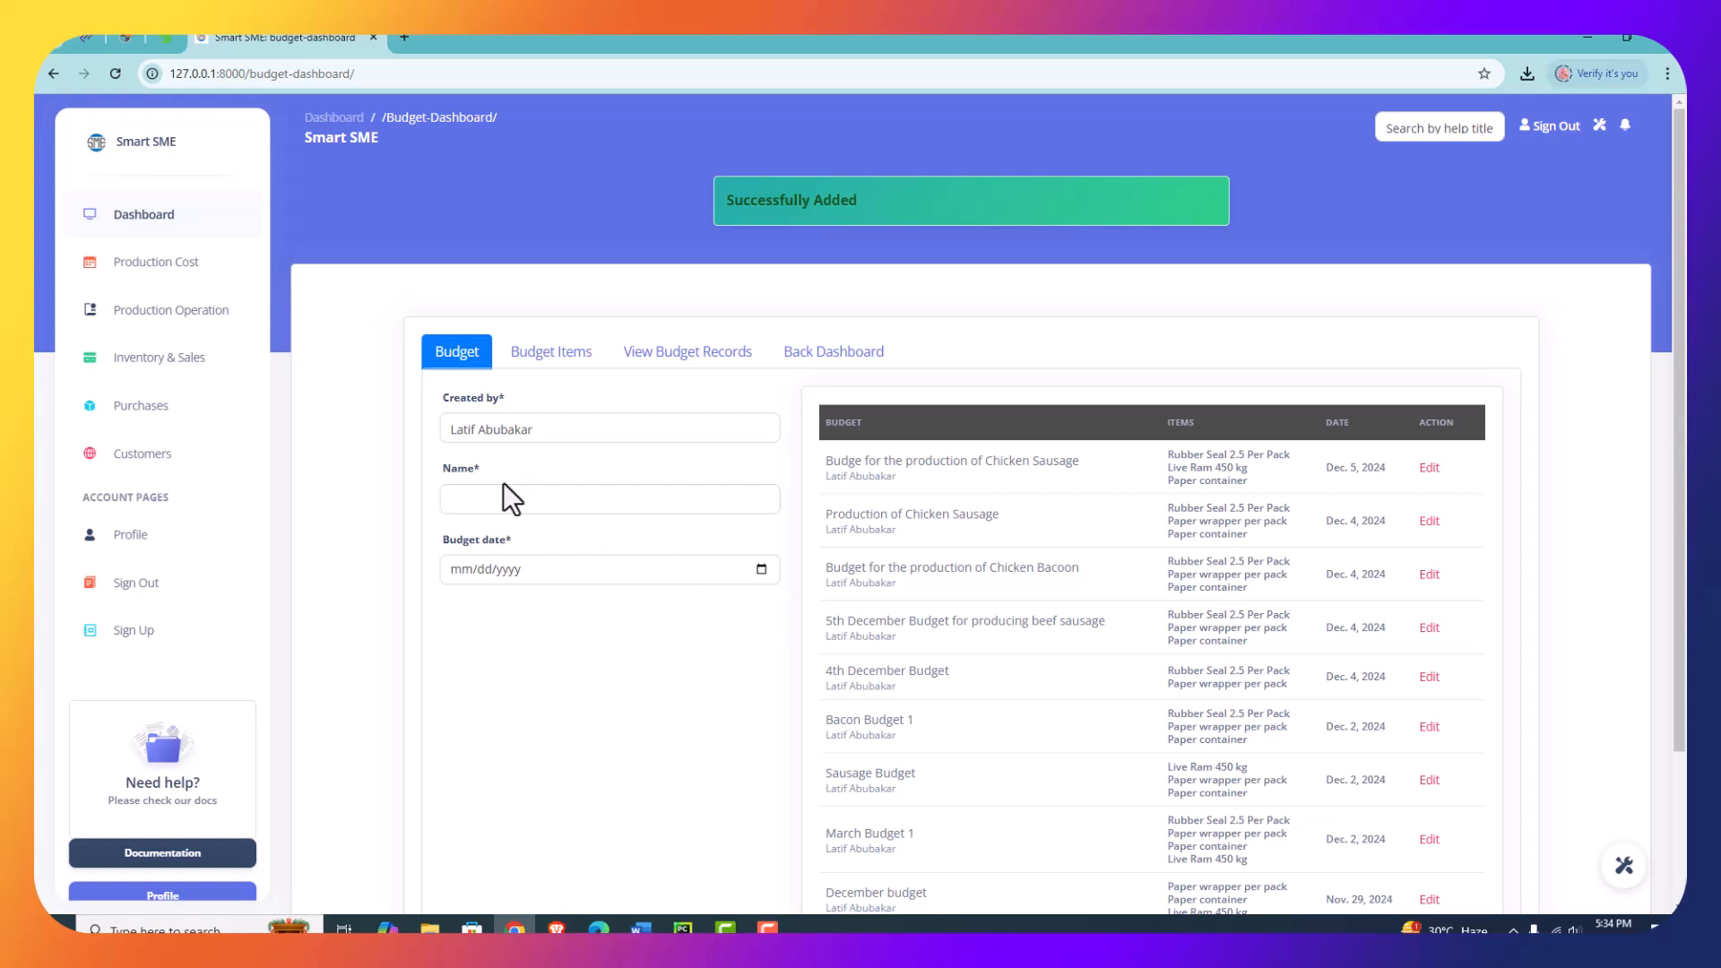
- Look for Vacuum Rubber among the expense titles available for budget items
click(551, 352)
click(590, 428)
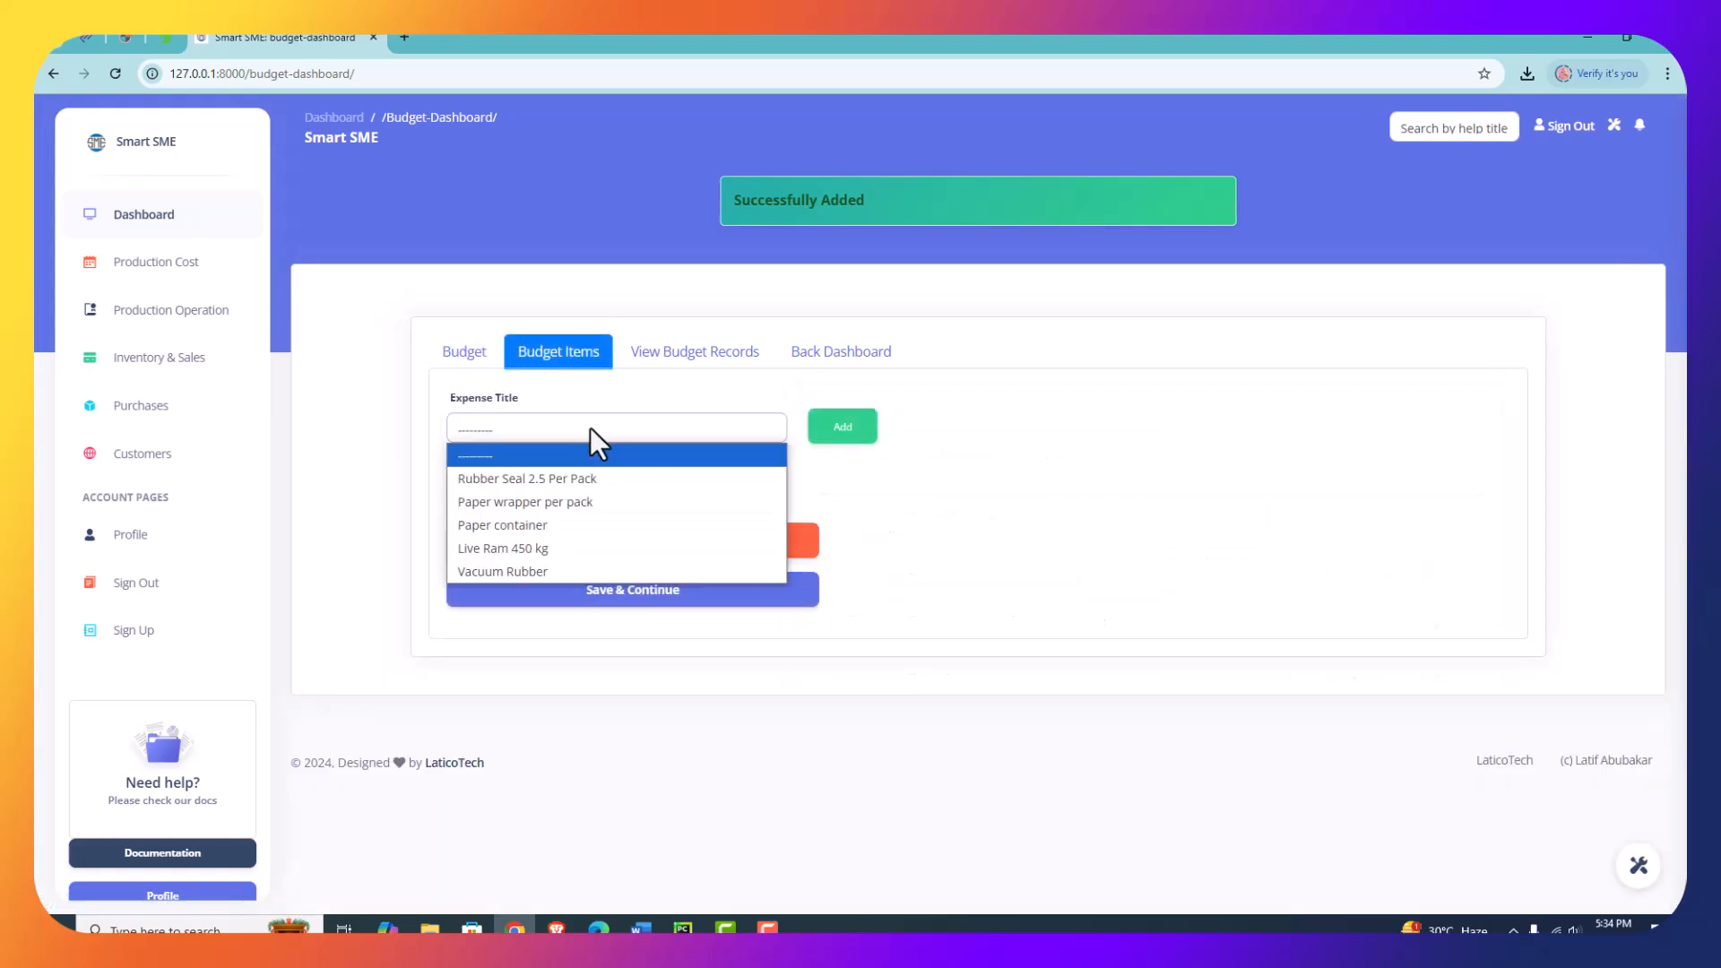
click(964, 477)
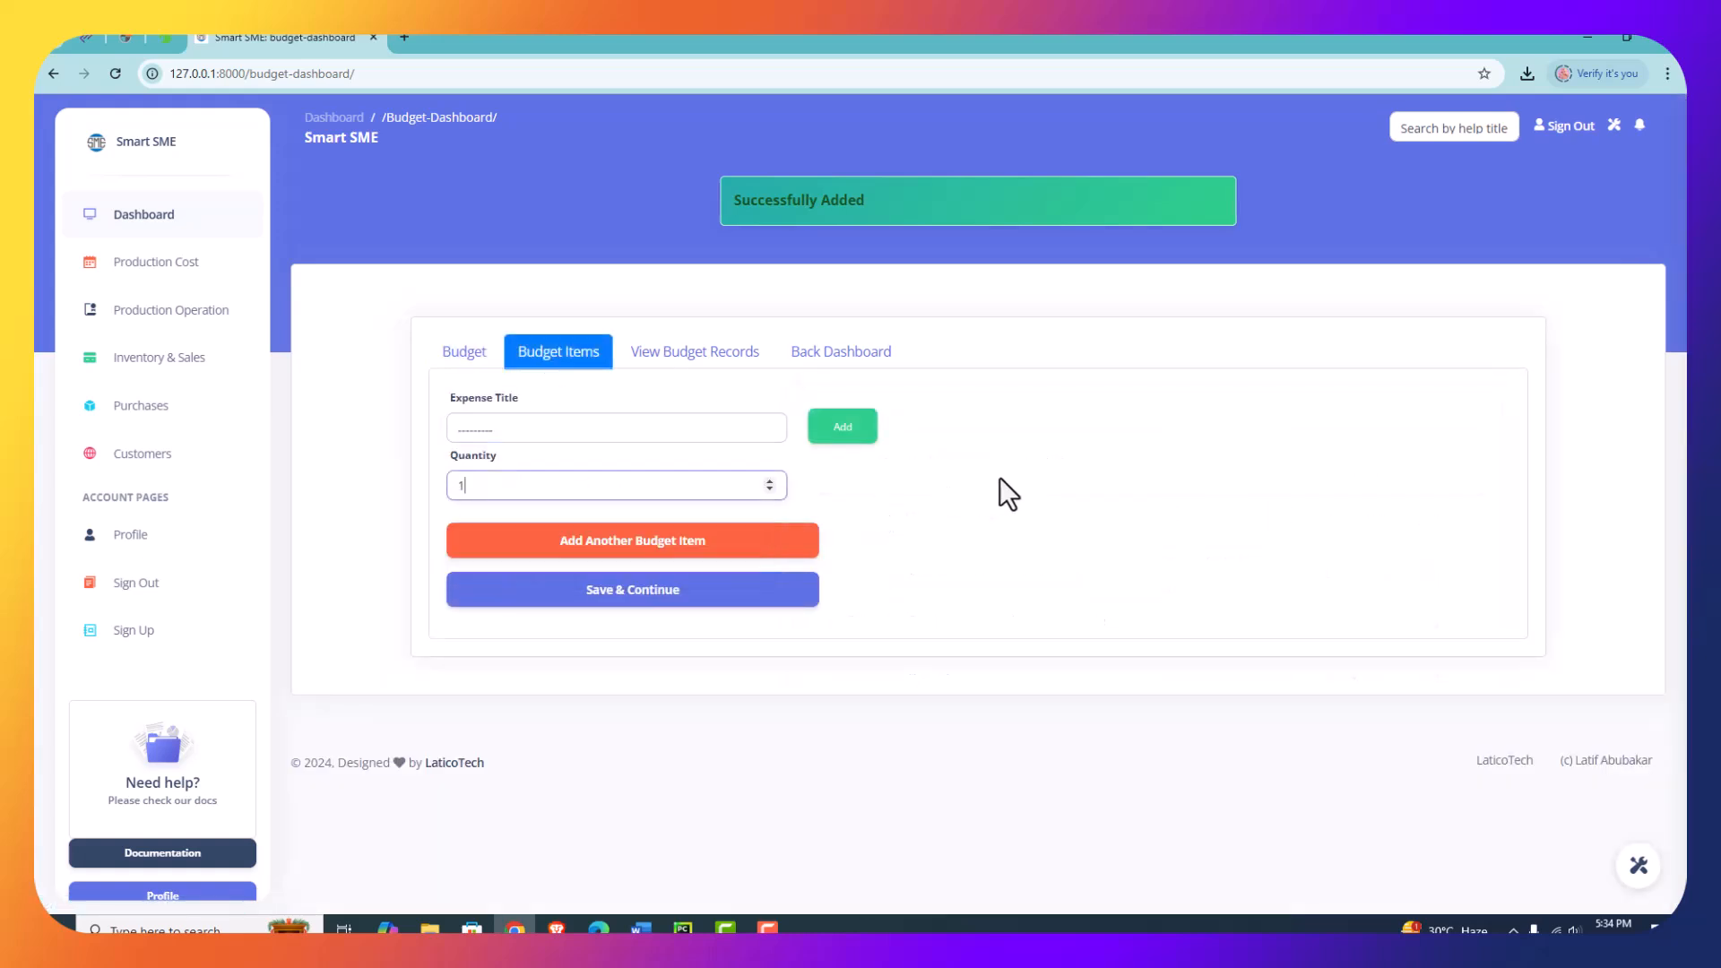